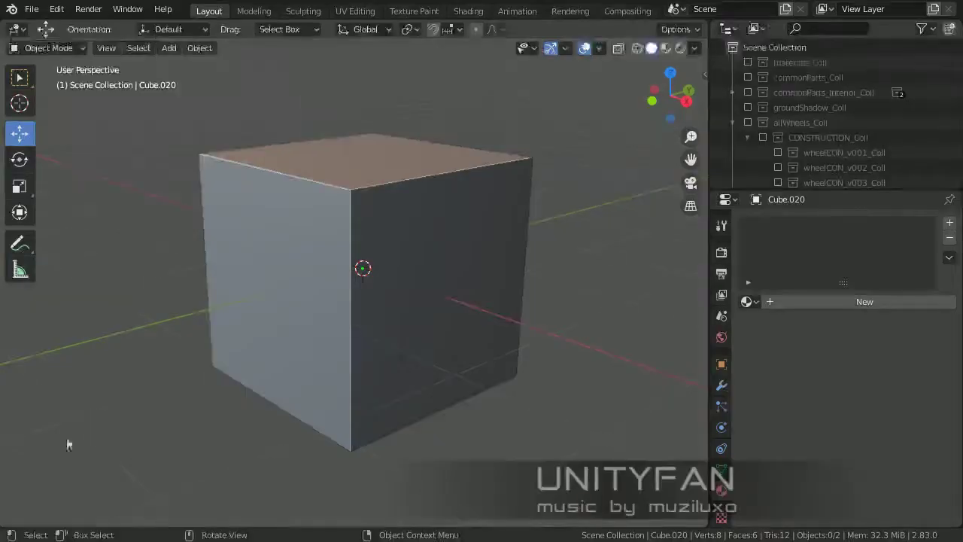
Turn the 3D view into an Image Editor and load the hand-drawn car sketch.
middle_drag(256, 383, 150, 226)
click(15, 29)
click(120, 102)
click(372, 32)
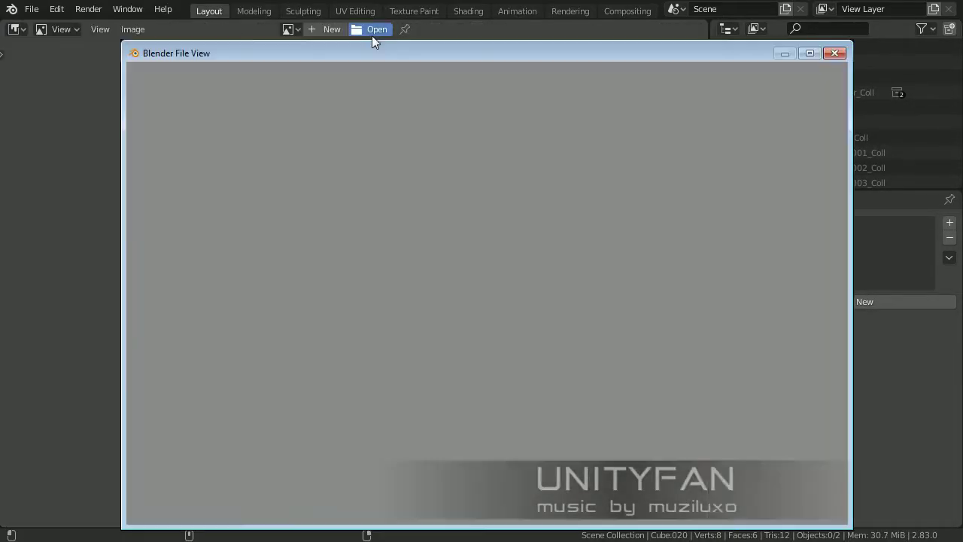
key(Return)
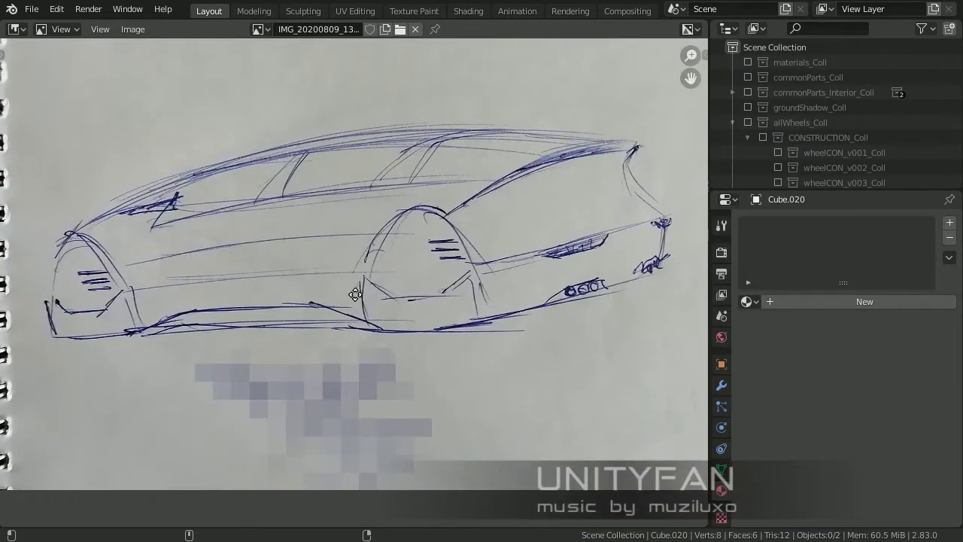
middle_drag(391, 315, 385, 286)
Split off a lower 3D Viewport below the sketch and resize the area borders.
drag(3, 39, 3, 212)
click(15, 222)
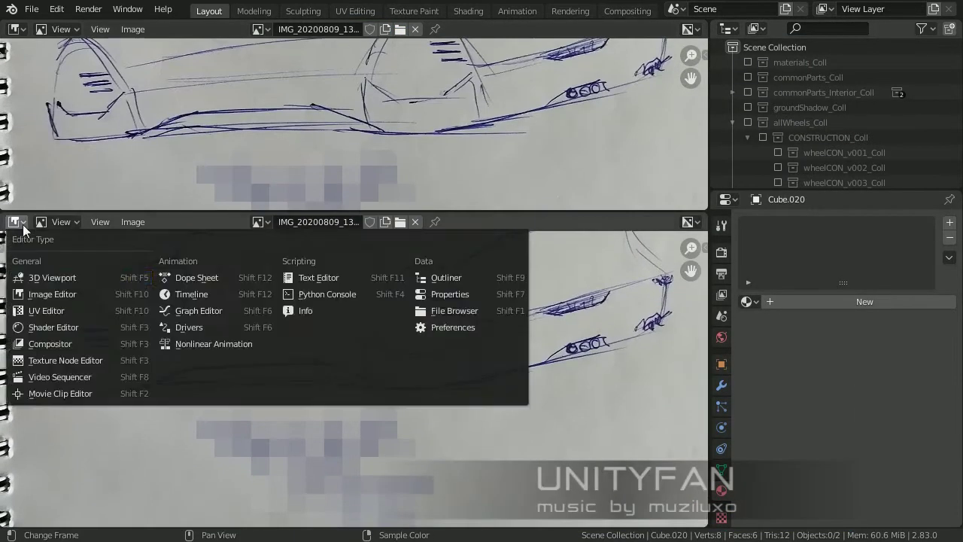
click(49, 301)
scroll(409, 161, down, 2)
drag(409, 212, 408, 185)
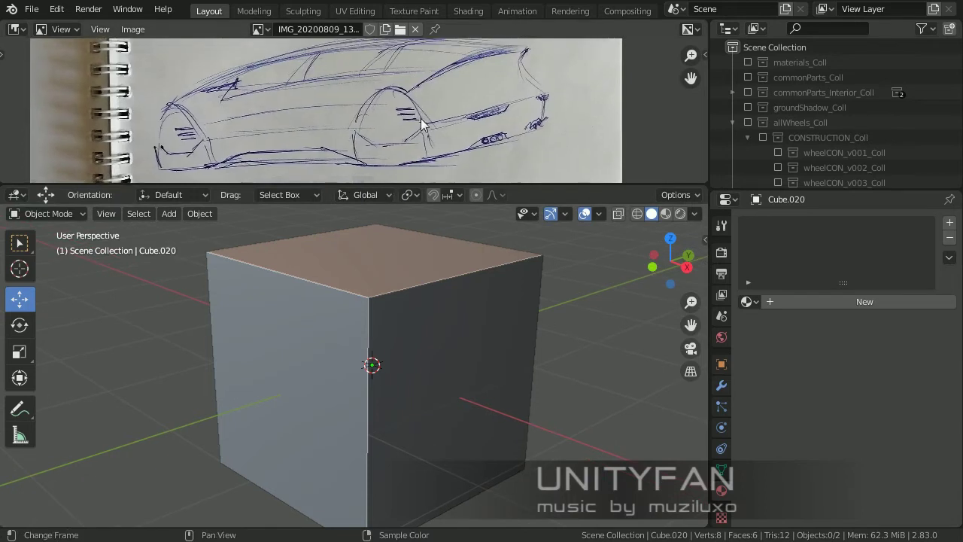
drag(715, 227, 765, 227)
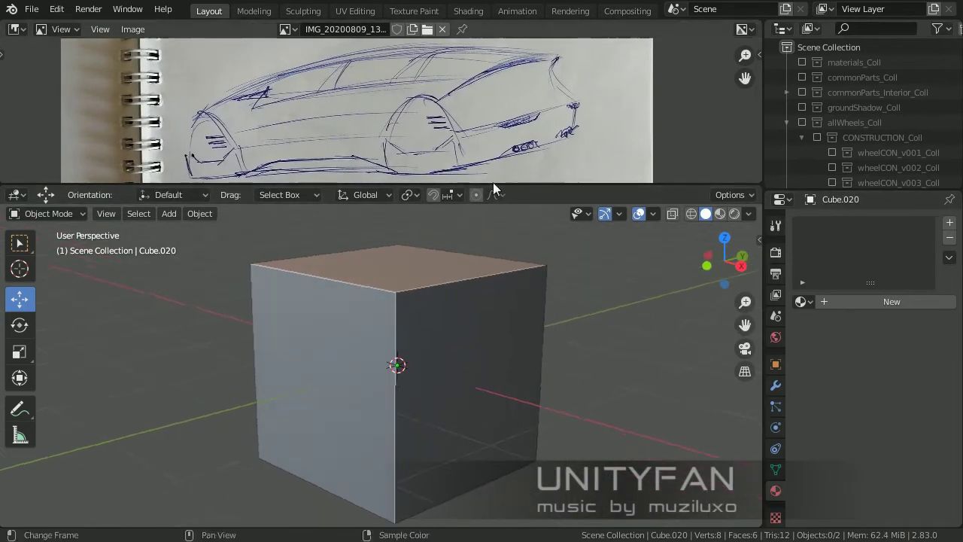
In Edit Mode, box-select and delete one half of the cube.
shift+middle_drag(455, 289, 393, 358)
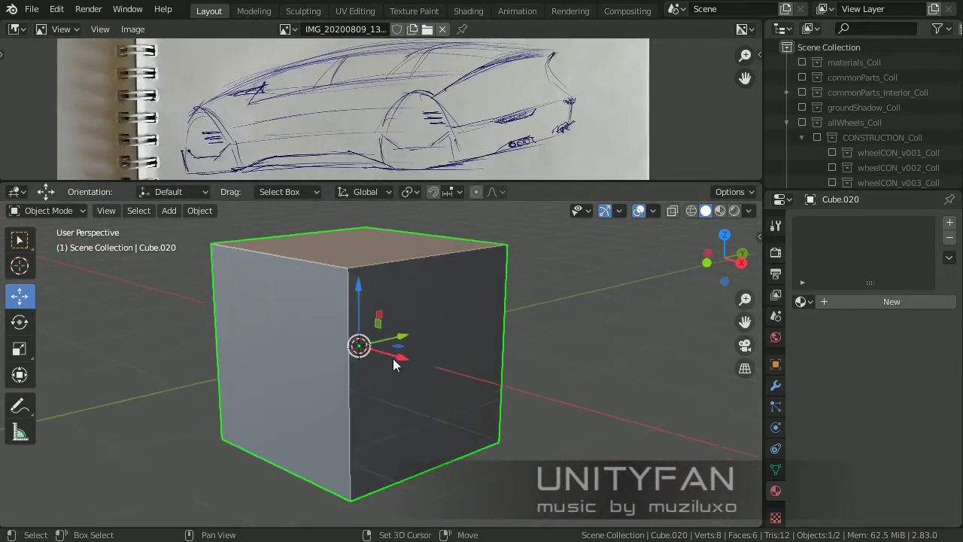
key(Tab)
middle_drag(325, 383, 79, 382)
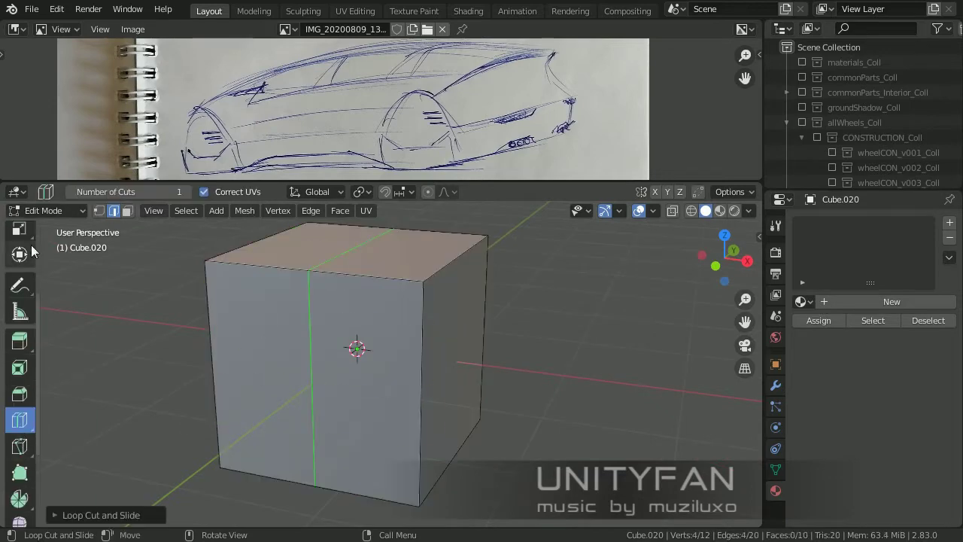
scroll(32, 252, up, 5)
click(18, 239)
key(x)
click(225, 275)
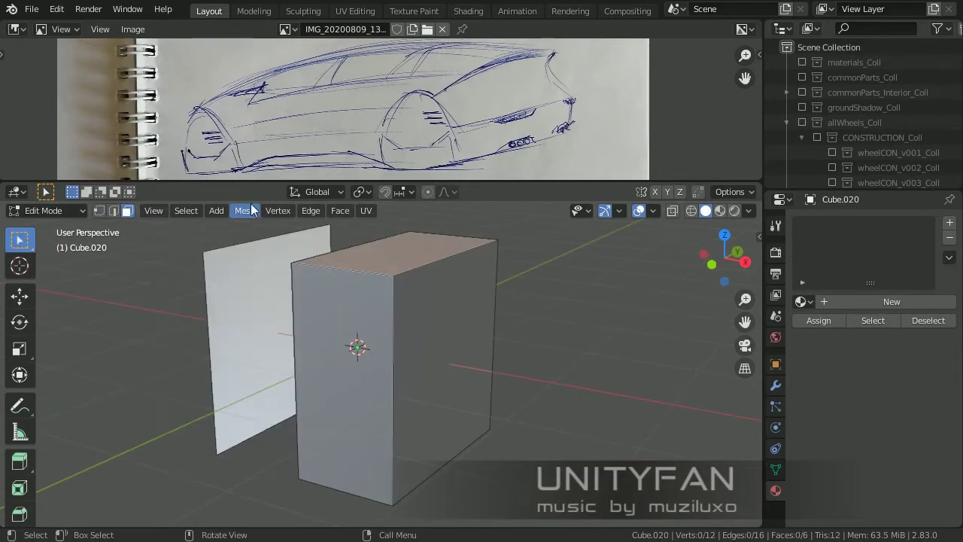
key(Tab)
Add a Mirror modifier on X to the half cube.
click(775, 384)
click(873, 256)
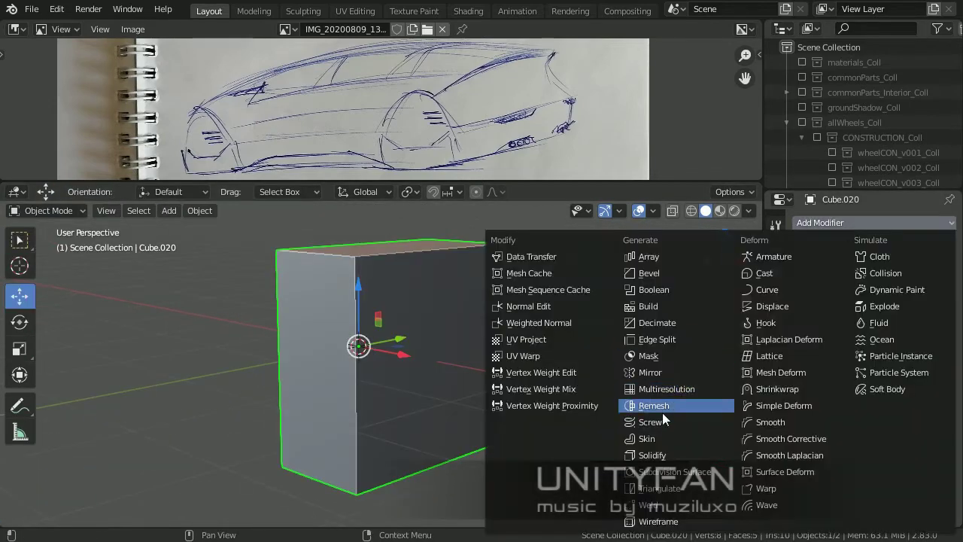
click(662, 413)
middle_drag(417, 336, 452, 362)
scroll(843, 148, down, 3)
Show the wheel collection and, in right side view, stretch the box's end face to car length.
click(802, 92)
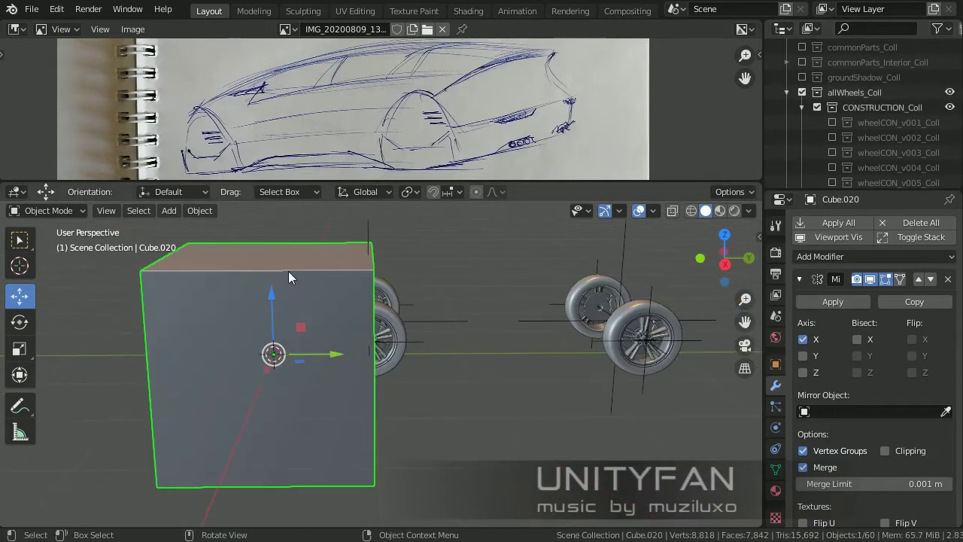
key(KP_3)
key(Tab)
key(g)
click(397, 245)
mouse_move(397, 245)
middle_down()
mouse_move(385, 251)
mouse_move(383, 365)
middle_up()
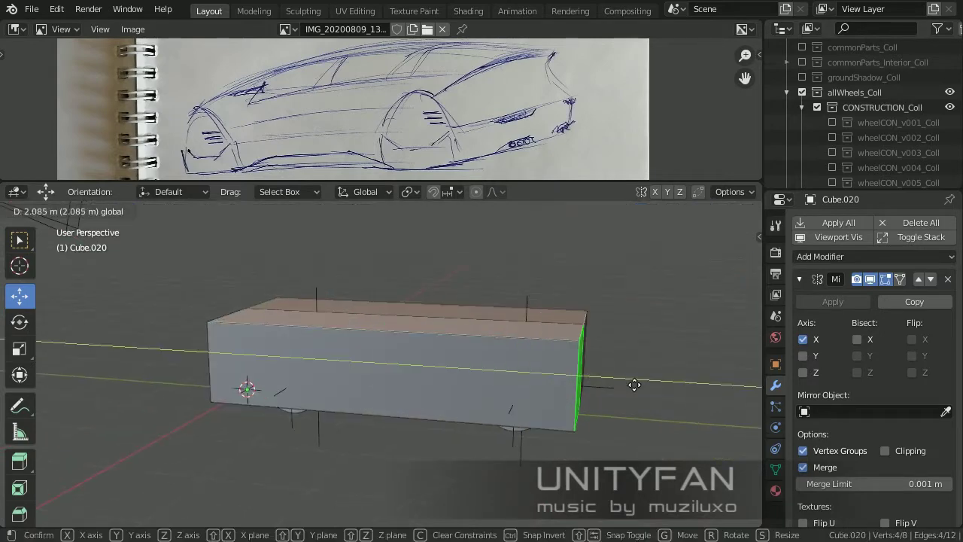
key(Tab)
Enable the groundShadow_Coll plane and switch shading to Material Preview.
mouse_move(366, 333)
middle_down()
mouse_move(421, 364)
mouse_move(451, 248)
middle_up()
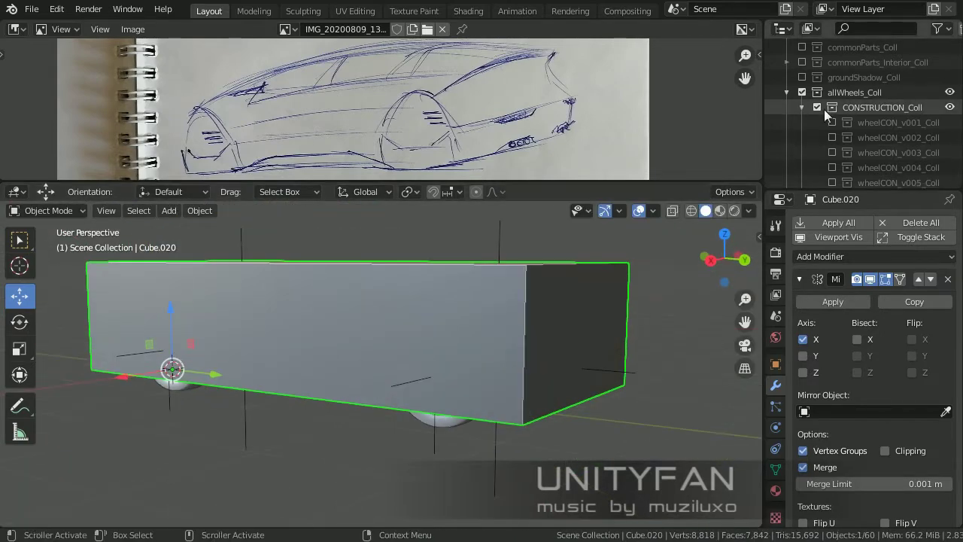
click(802, 77)
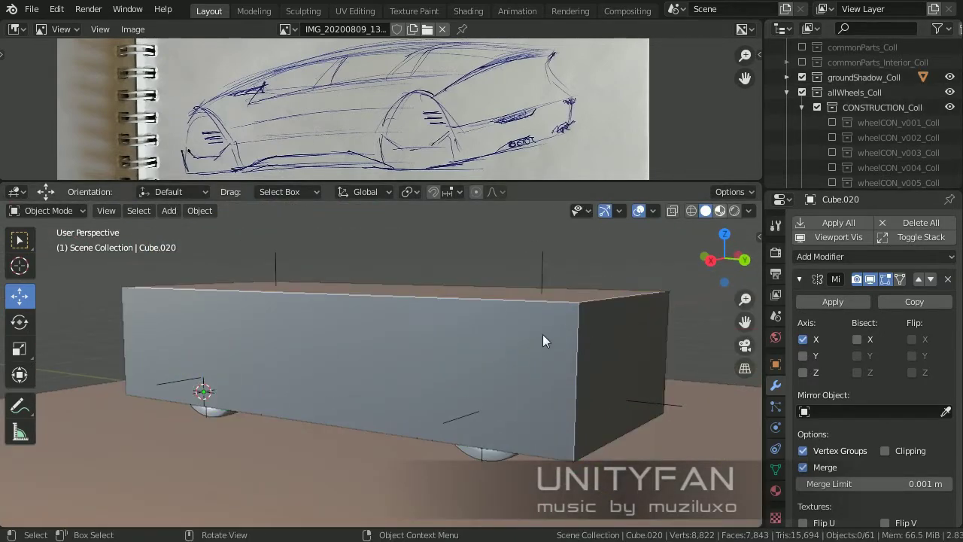
key(z)
click(497, 357)
middle_drag(482, 363, 411, 331)
click(412, 332)
Link the orange sphere's body_color_supra.001 material onto the box with Ctrl+L.
click(776, 490)
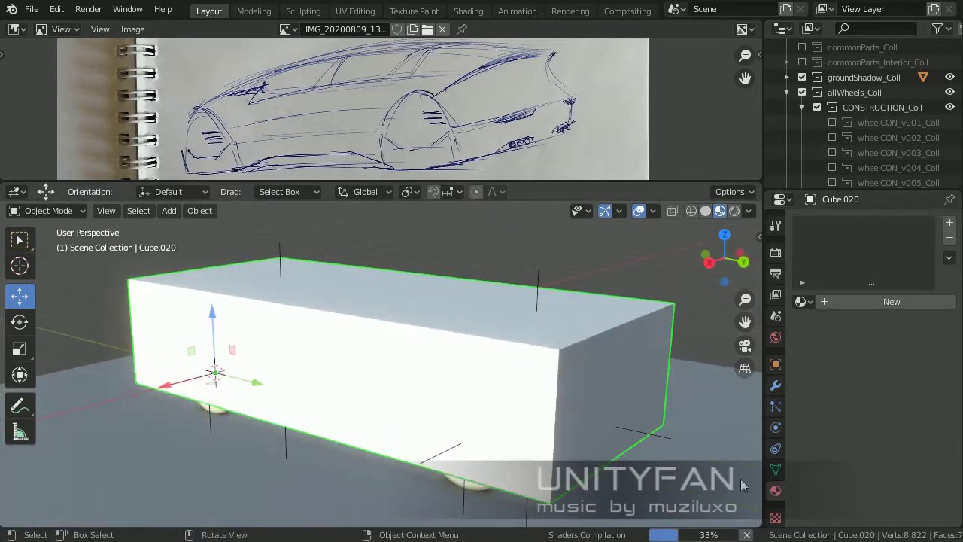
scroll(440, 290, down, 3)
mouse_move(440, 290)
middle_down()
mouse_move(499, 318)
mouse_move(458, 323)
mouse_move(572, 270)
middle_up()
click(572, 270)
middle_drag(532, 356, 485, 344)
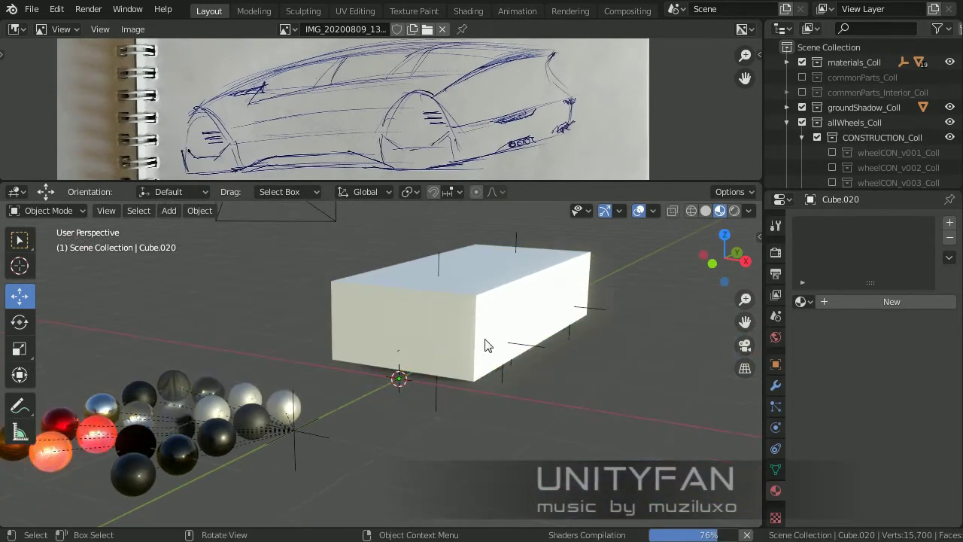
scroll(484, 344, up, 2)
click(245, 413)
shift+click(563, 301)
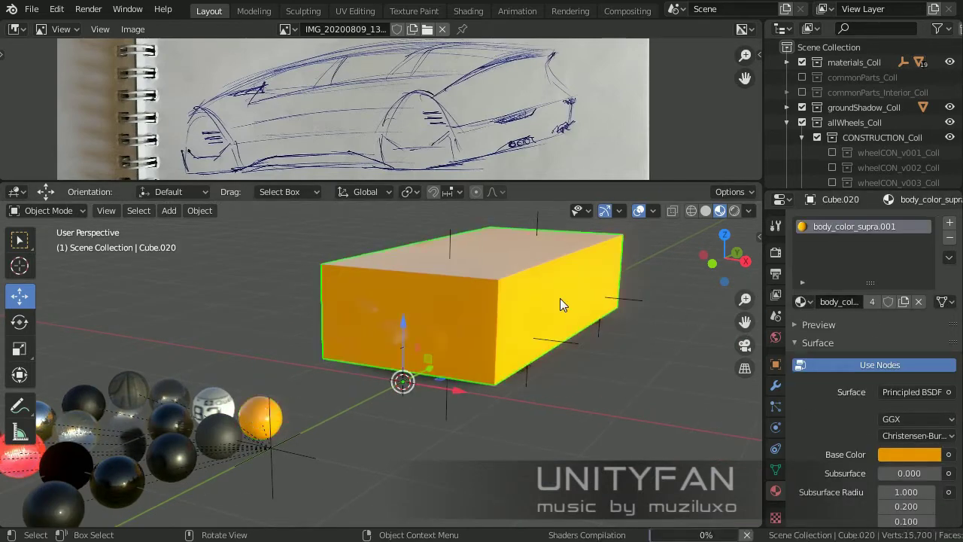
key(ctrl+l)
mouse_move(564, 301)
middle_down()
mouse_move(550, 349)
mouse_move(467, 314)
mouse_move(490, 355)
mouse_move(527, 353)
middle_up()
Change the material's base colour from orange to a pale grey.
click(902, 455)
click(895, 455)
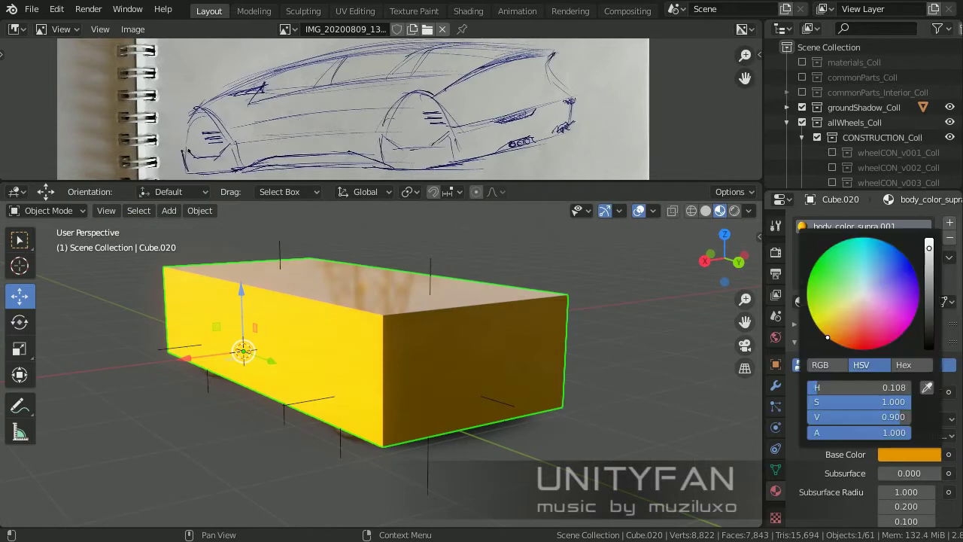
click(866, 294)
drag(933, 304, 932, 331)
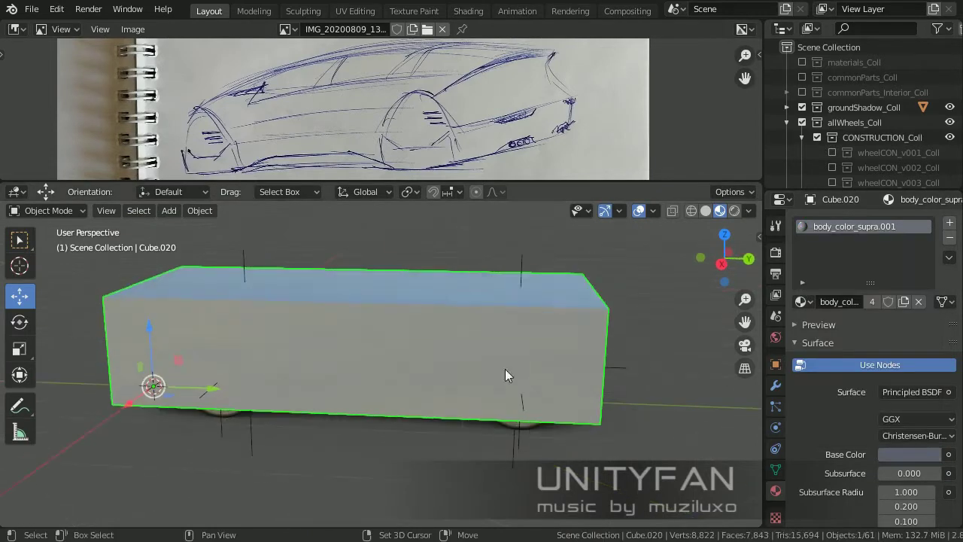
mouse_move(505, 369)
middle_down()
mouse_move(553, 370)
mouse_move(424, 352)
mouse_move(408, 329)
middle_up()
key(Tab)
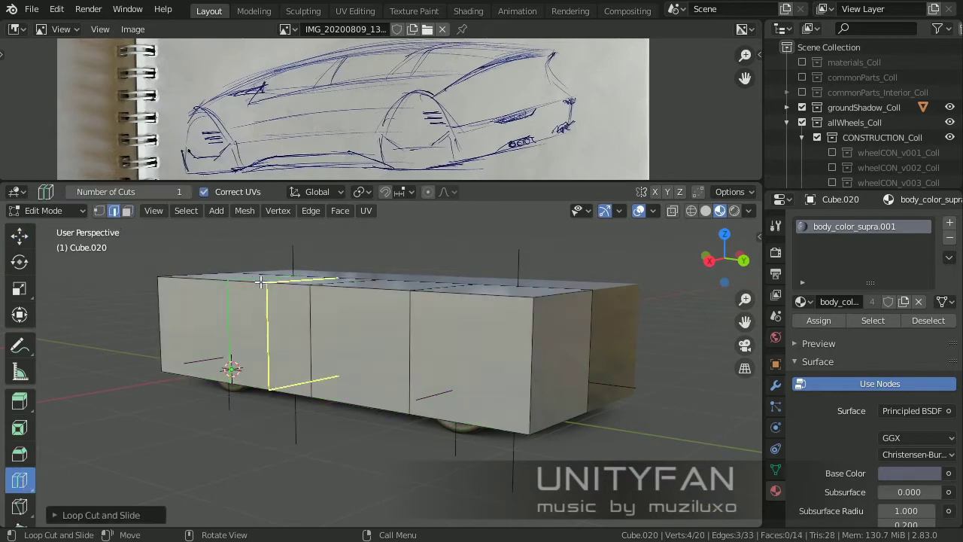
Raise the body's top edge upward to form the roof.
middle_drag(167, 276, 293, 286)
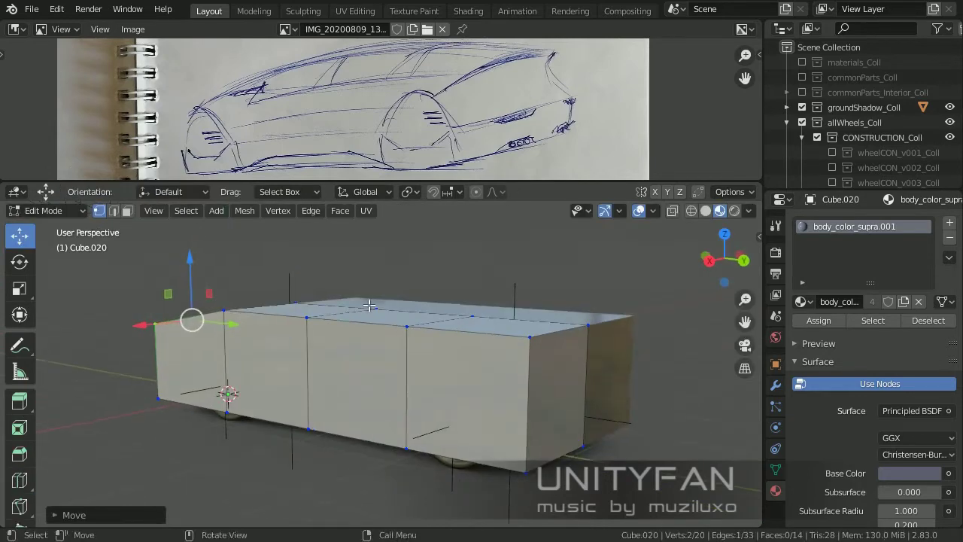
click(386, 288)
drag(391, 256, 394, 247)
click(395, 248)
mouse_move(395, 248)
middle_down()
mouse_move(351, 271)
mouse_move(451, 286)
mouse_move(343, 402)
middle_up()
click(327, 247)
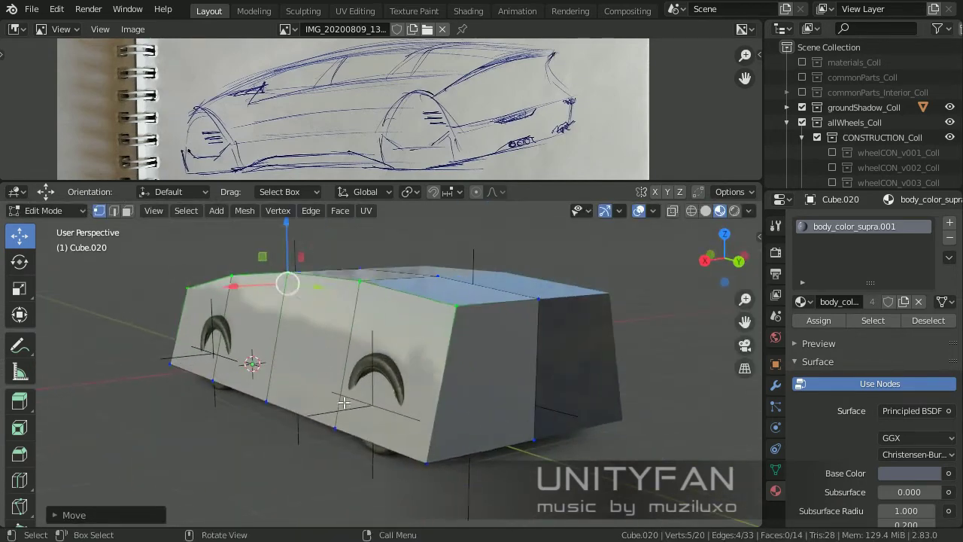
Reposition the bottom edges in side view and add a horizontal loop along the sides.
middle_drag(404, 430, 198, 393)
ctrl+click(198, 393)
key(g)
click(294, 393)
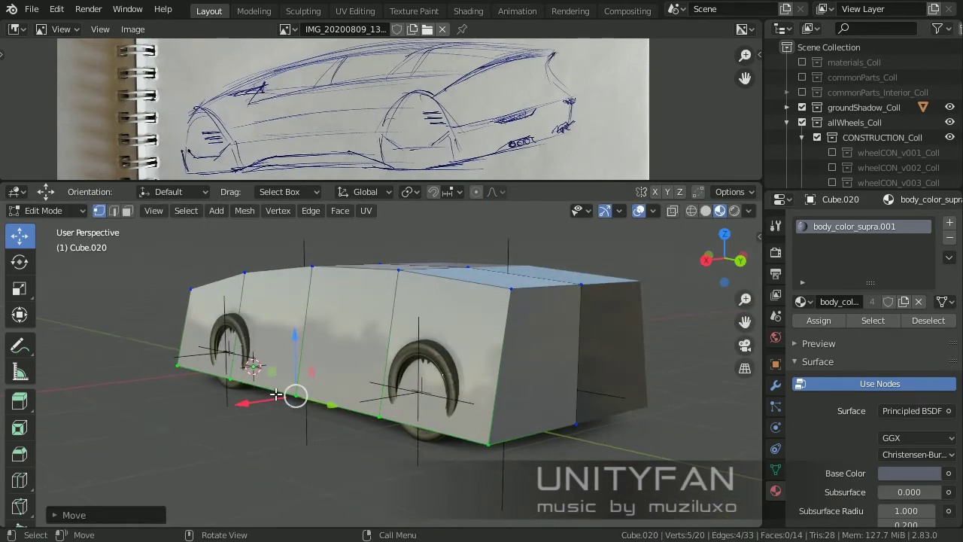
key(KP_3)
middle_drag(289, 388, 294, 393)
click(20, 480)
drag(328, 320, 328, 307)
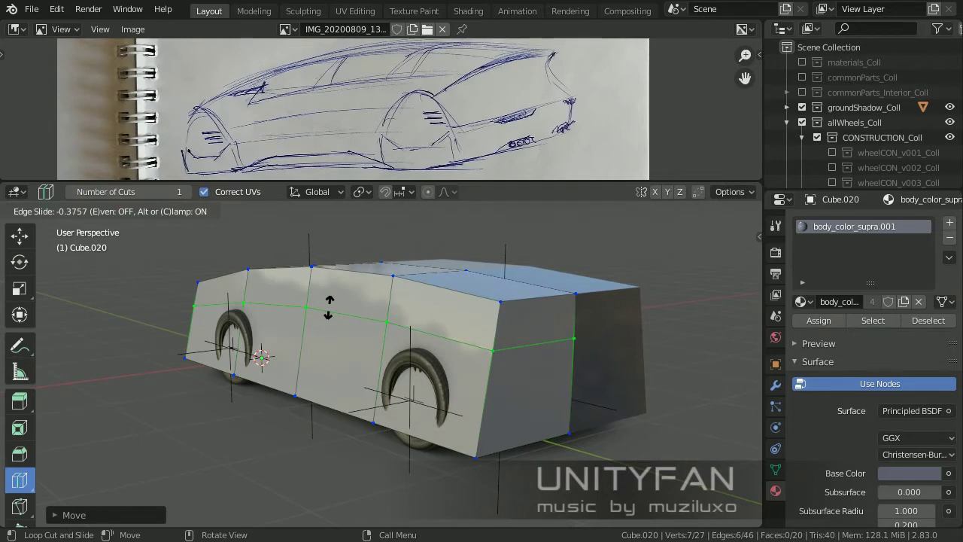
Confirm the new edge loop and move edges near the roof.
key(shift+space)
key(g)
scroll(358, 341, up, 3)
middle_drag(358, 340, 217, 282)
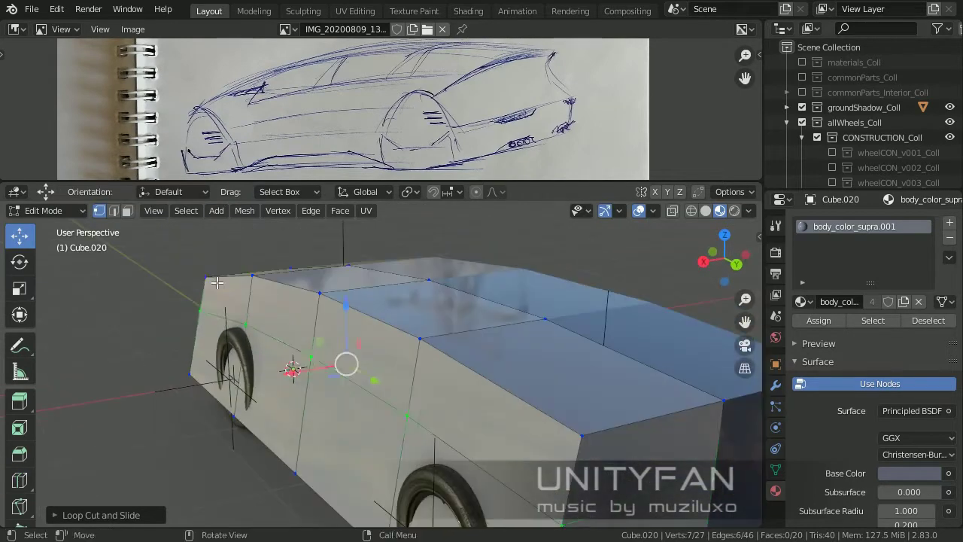
click(164, 322)
Move the front edges to shape a sloping nose.
mouse_move(211, 338)
middle_down()
mouse_move(301, 324)
mouse_move(362, 334)
middle_up()
mouse_move(322, 386)
middle_down()
mouse_move(290, 365)
mouse_move(389, 401)
middle_up()
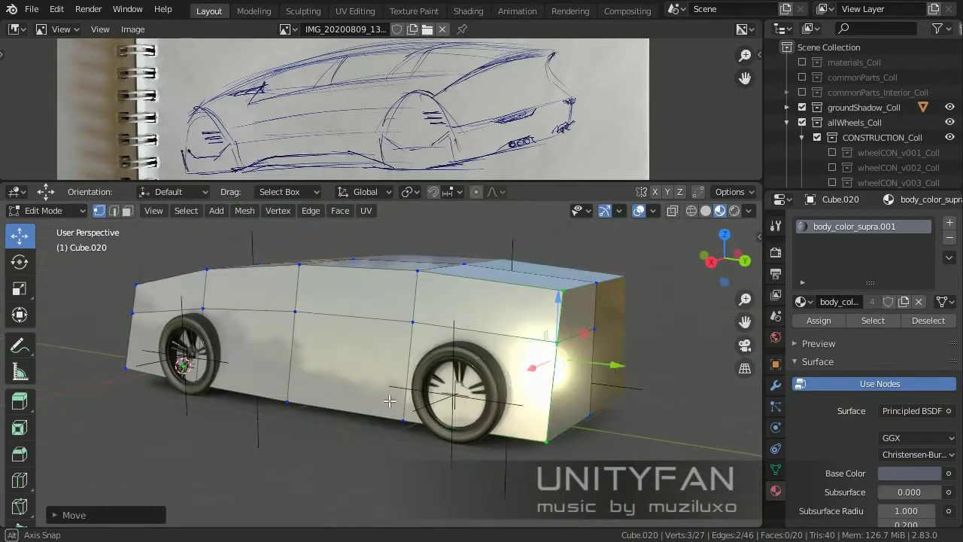
drag(475, 343, 510, 369)
middle_drag(510, 369, 534, 308)
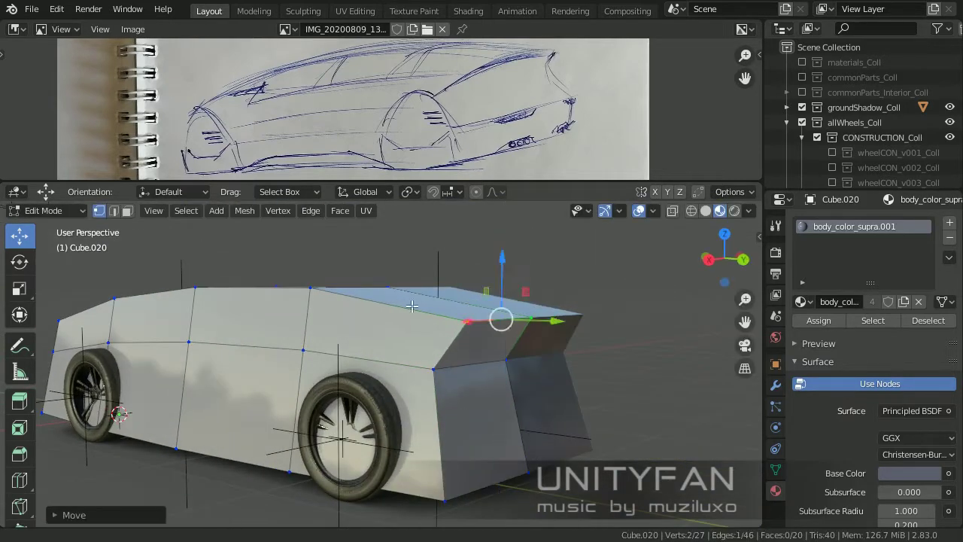
middle_drag(412, 306, 225, 317)
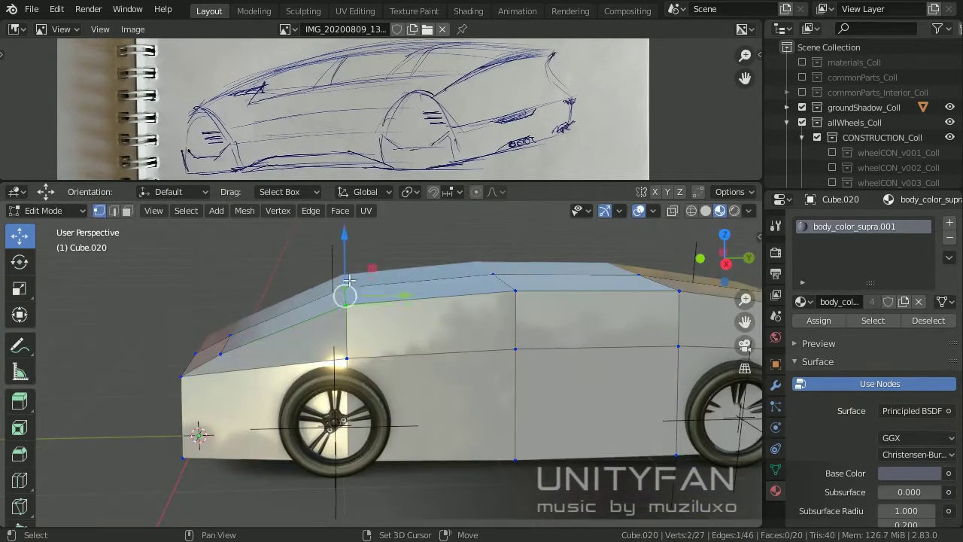
drag(349, 280, 354, 283)
middle_drag(353, 283, 497, 355)
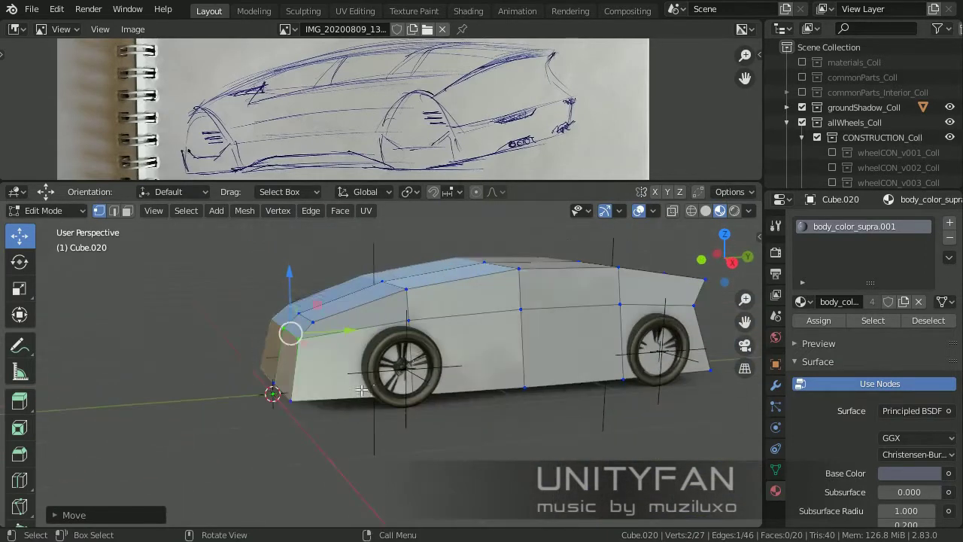
Select and move the side vertices above the front wheel.
scroll(362, 390, up, 3)
mouse_move(361, 389)
middle_down()
mouse_move(387, 391)
mouse_move(380, 486)
middle_up()
drag(380, 485, 357, 348)
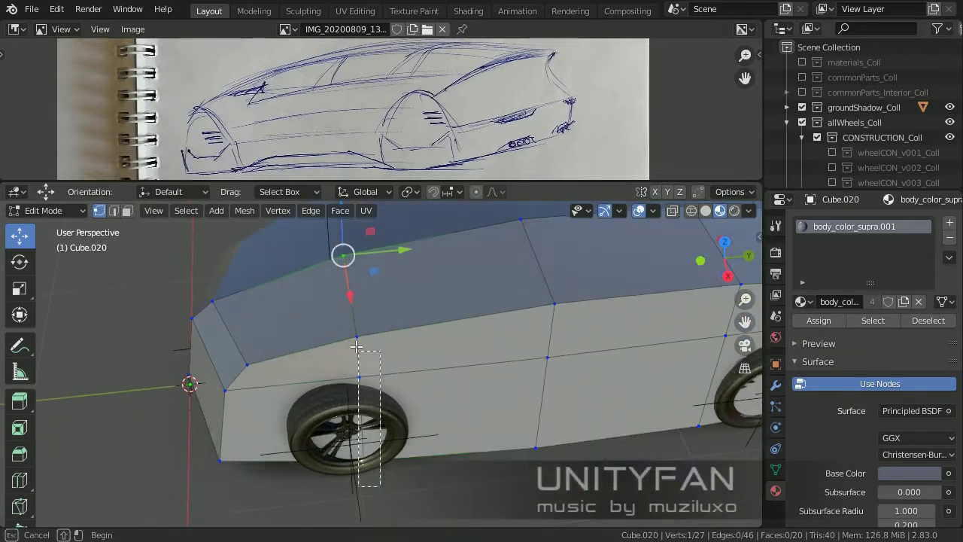
middle_drag(357, 348, 502, 276)
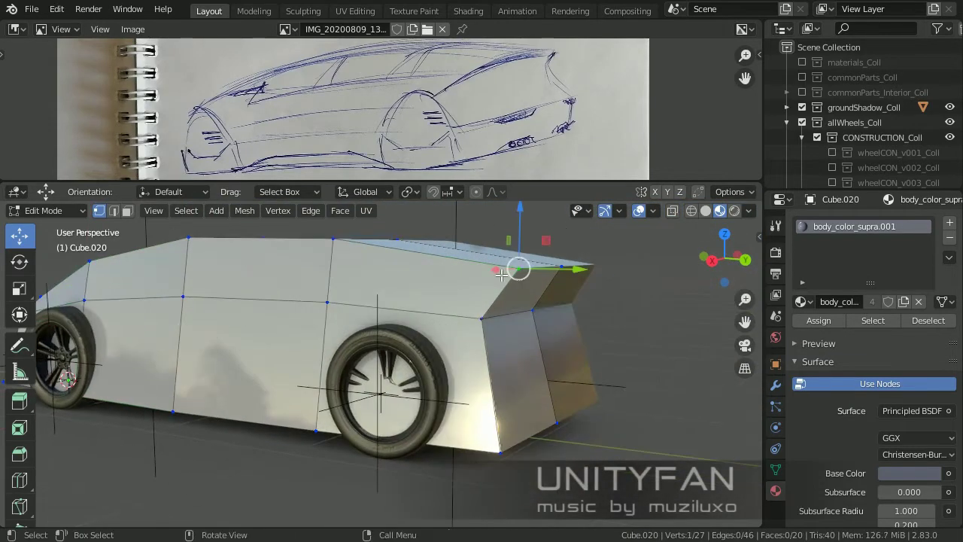
click(545, 352)
scroll(526, 352, down, 2)
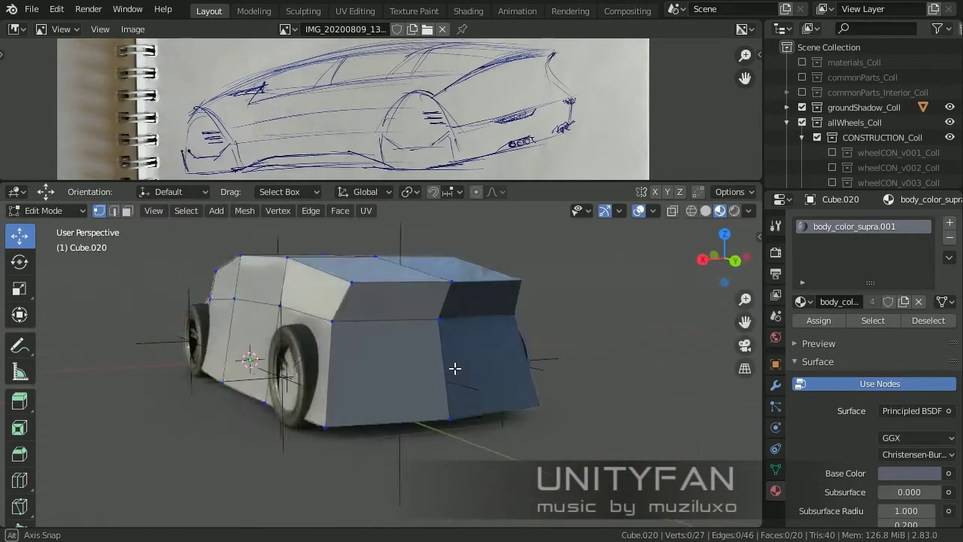
middle_drag(500, 320, 451, 316)
Slide a run of top-edge vertices along X and place another loop cut across the body.
ctrl+click(311, 290)
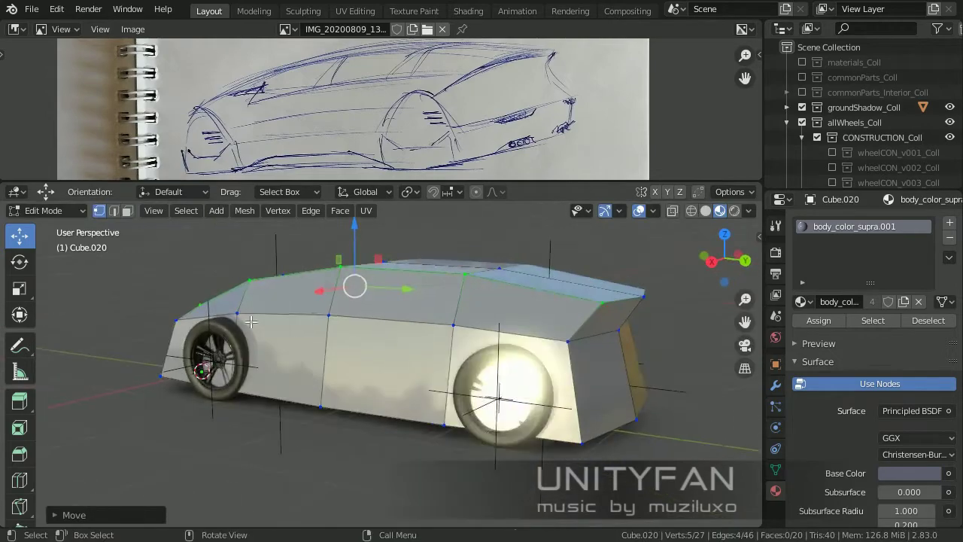
key(g)
key(x)
mouse_move(311, 291)
middle_down()
mouse_move(497, 346)
mouse_move(307, 362)
mouse_move(48, 408)
middle_up()
click(501, 351)
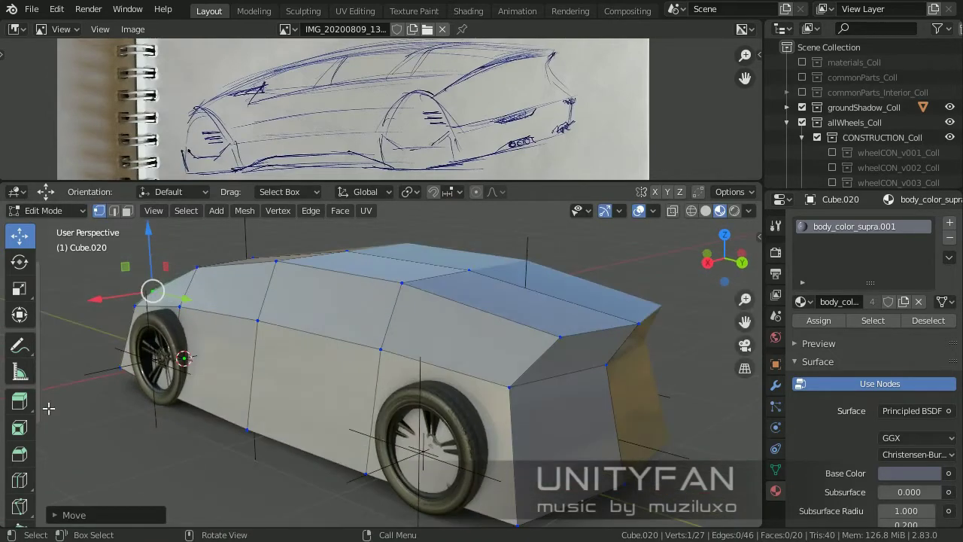
click(352, 287)
middle_drag(351, 287, 291, 270)
Confirm the new loop and switch to an orthographic view of the whole car.
scroll(292, 270, up, 3)
key(shift+space)
key(g)
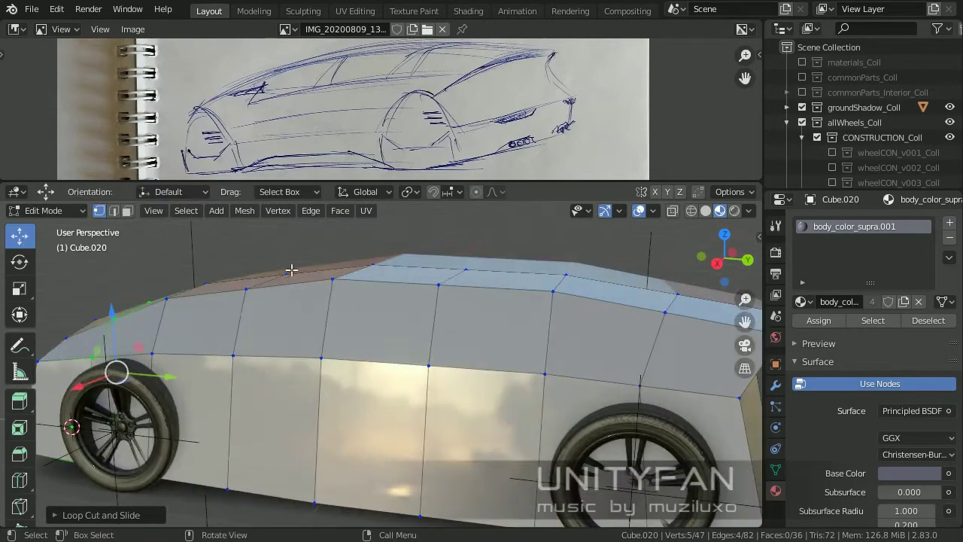
mouse_move(270, 238)
middle_down()
mouse_move(354, 256)
mouse_move(419, 289)
mouse_move(391, 323)
mouse_move(411, 361)
middle_up()
scroll(354, 256, down, 3)
key(KP_5)
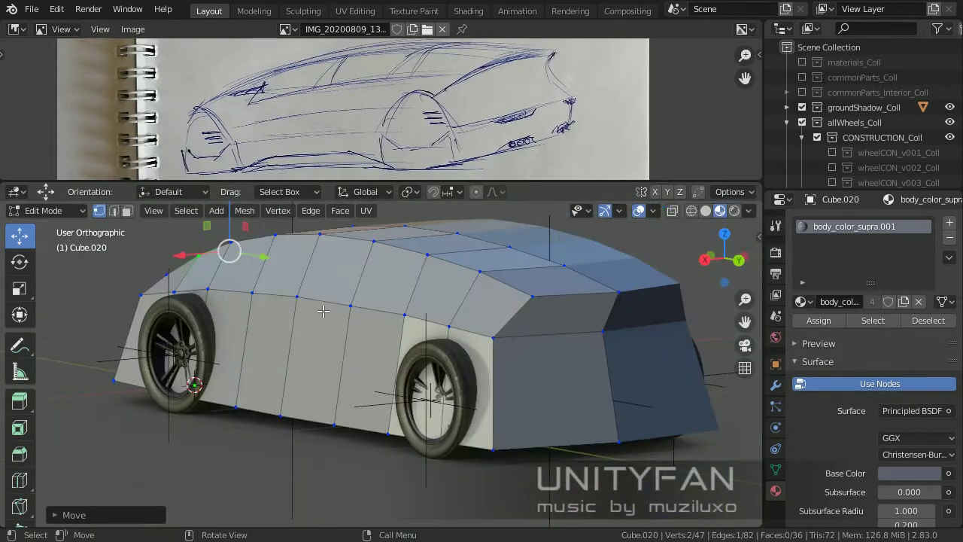
scroll(421, 386, up, 3)
Rotate and move the side-line vertices in Right Orthographic view to follow the sketch.
shift+click(331, 320)
mouse_move(336, 324)
middle_down()
mouse_move(286, 370)
mouse_move(326, 385)
mouse_move(354, 354)
mouse_move(283, 349)
mouse_move(316, 339)
mouse_move(411, 319)
mouse_move(512, 323)
middle_up()
click(316, 354)
scroll(284, 348, down, 5)
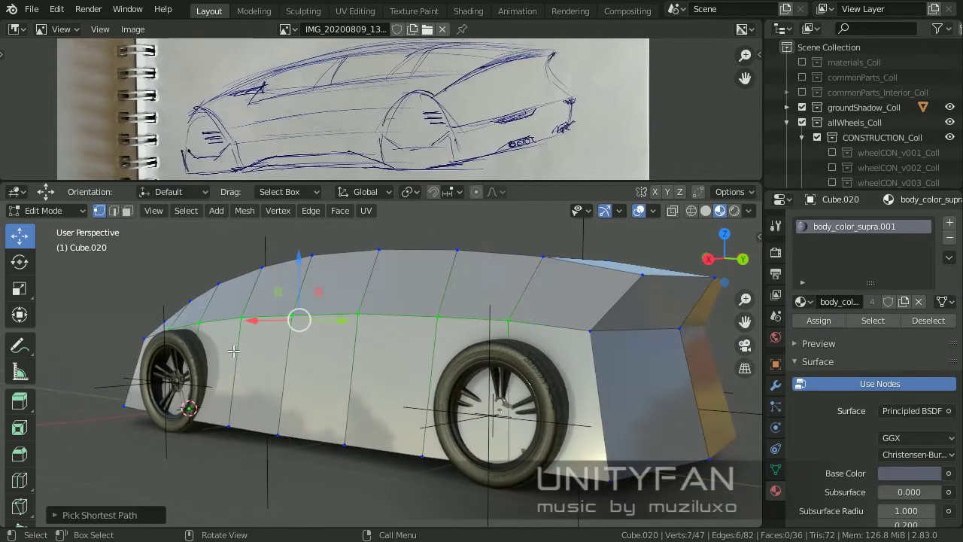
alt+middle_drag(234, 351, 481, 369)
key(r)
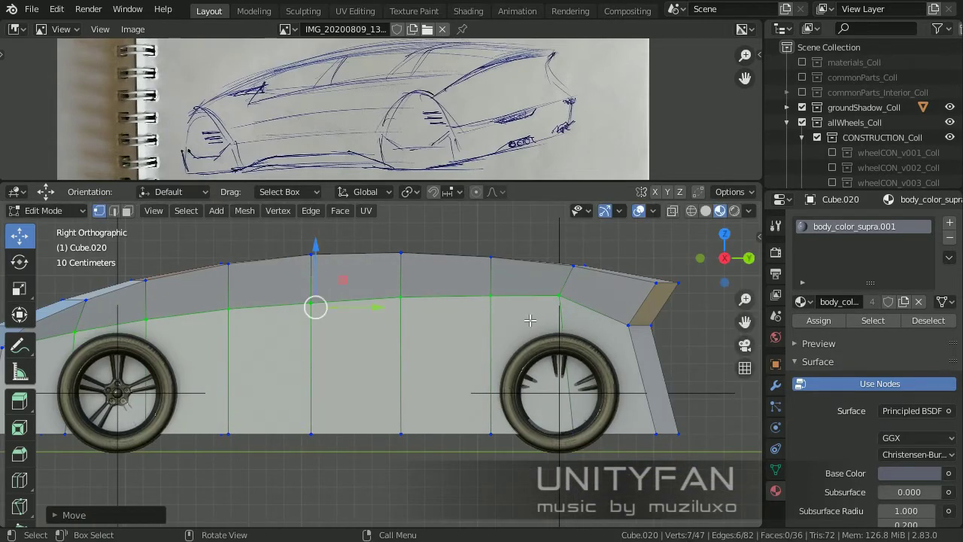
drag(310, 300, 348, 326)
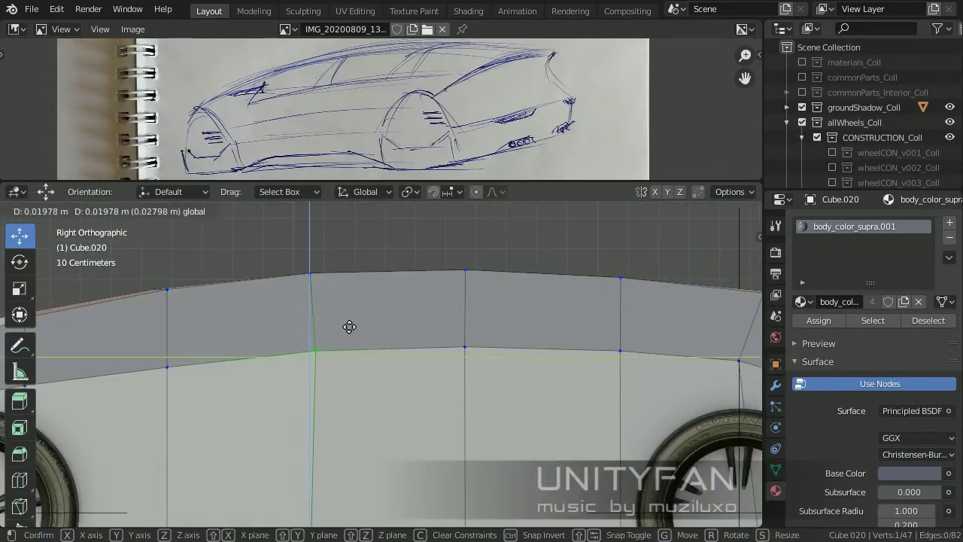
scroll(390, 413, down, 3)
key(KP_5)
Select and adjust the rear vertices near the back wheel.
middle_drag(312, 441, 392, 392)
drag(422, 323, 615, 337)
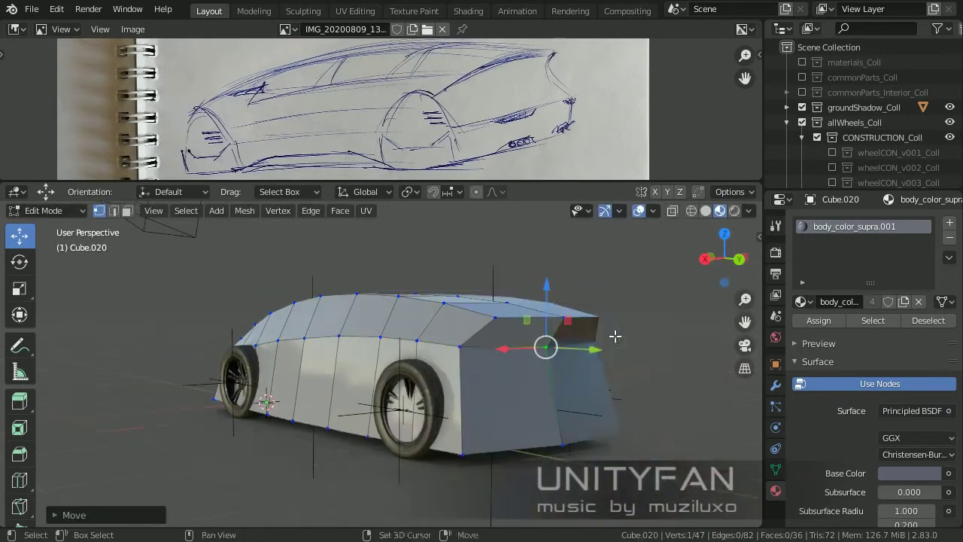
middle_drag(439, 381, 501, 437)
scroll(501, 436, up, 3)
shift+click(557, 258)
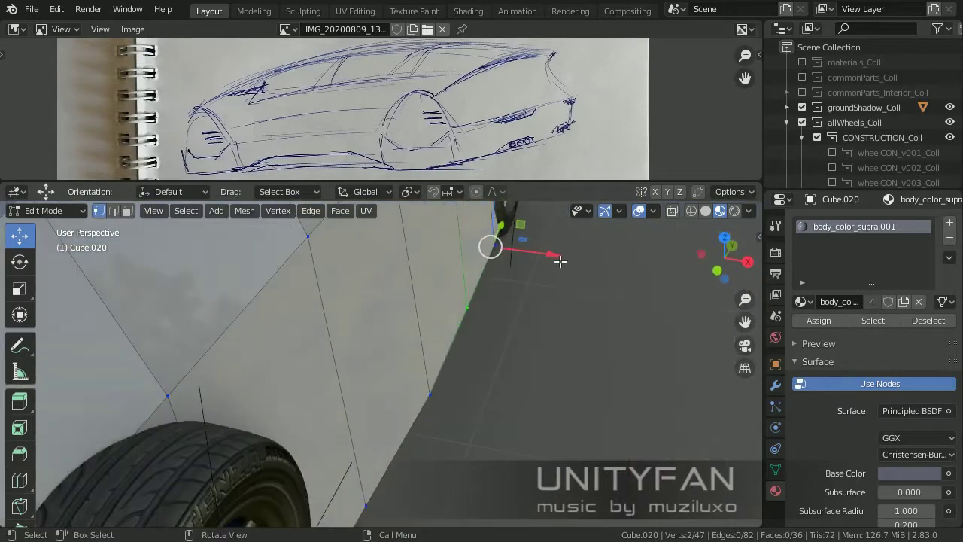
middle_drag(557, 258, 441, 389)
scroll(525, 342, down, 5)
Add a new edge loop across the front end.
click(237, 398)
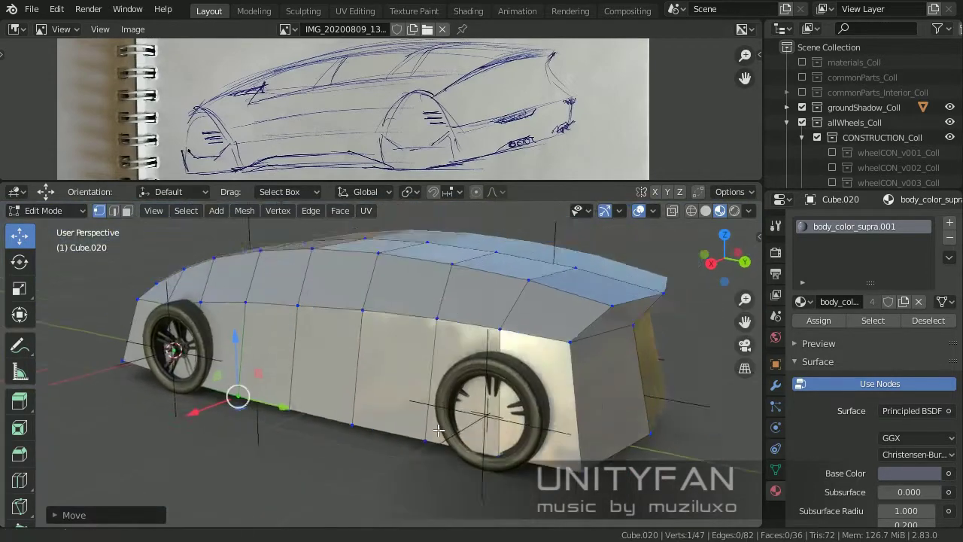
middle_drag(236, 399, 78, 424)
click(502, 430)
Slide the new loop into place and raise the top-edge vertices along Z.
middle_drag(503, 430, 422, 391)
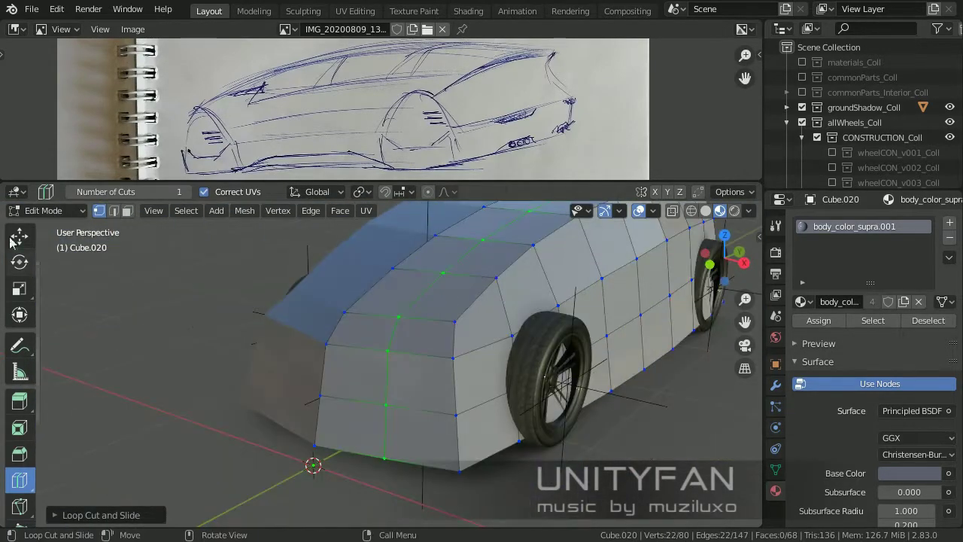
drag(376, 418, 395, 410)
mouse_move(394, 411)
middle_down()
mouse_move(316, 399)
mouse_move(435, 387)
mouse_move(258, 315)
mouse_move(362, 301)
mouse_move(595, 353)
middle_up()
ctrl+click(438, 370)
key(g)
key(z)
Push the rear corner vertices back, undoing one attempt.
click(580, 387)
mouse_move(580, 387)
middle_down()
mouse_move(513, 416)
mouse_move(445, 414)
middle_up()
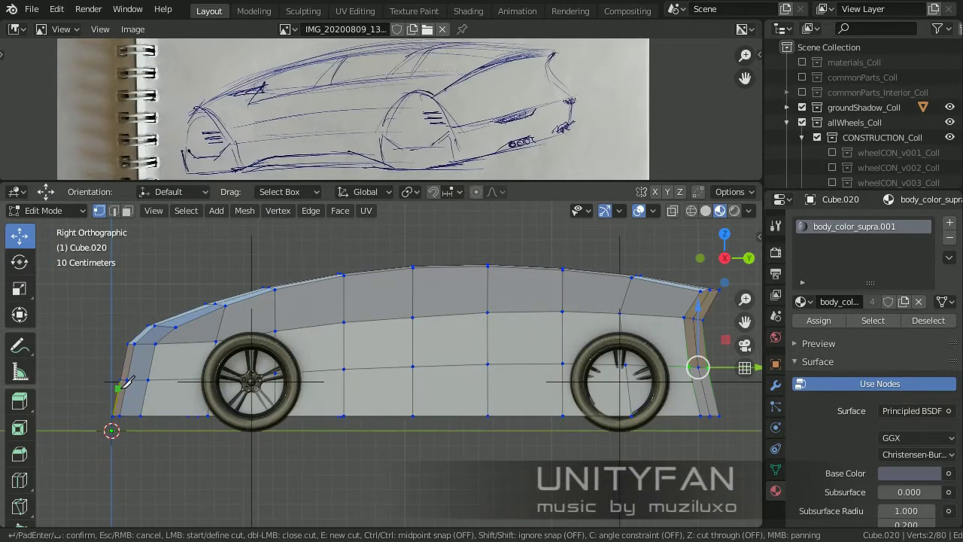
middle_drag(711, 374, 635, 370)
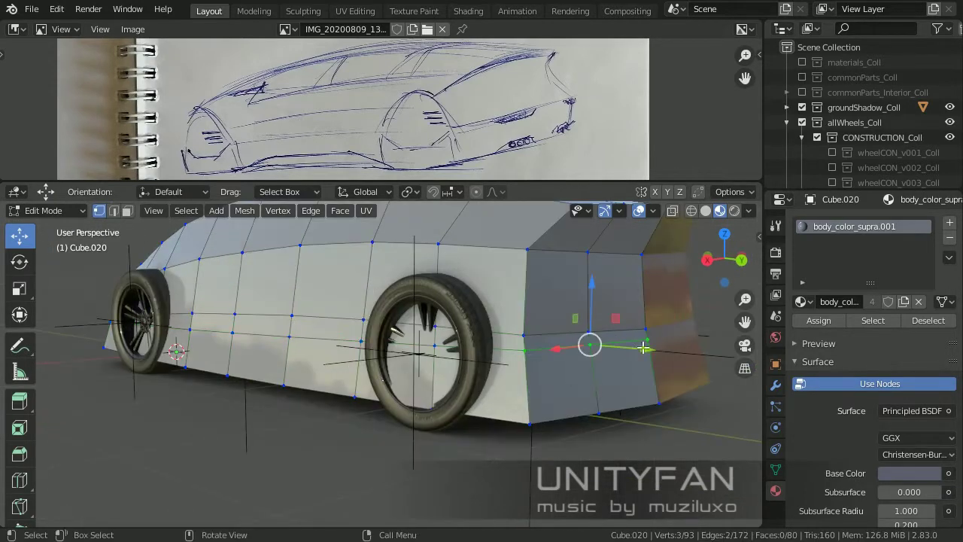
drag(645, 347, 672, 349)
click(659, 404)
click(622, 398)
middle_drag(622, 398, 550, 413)
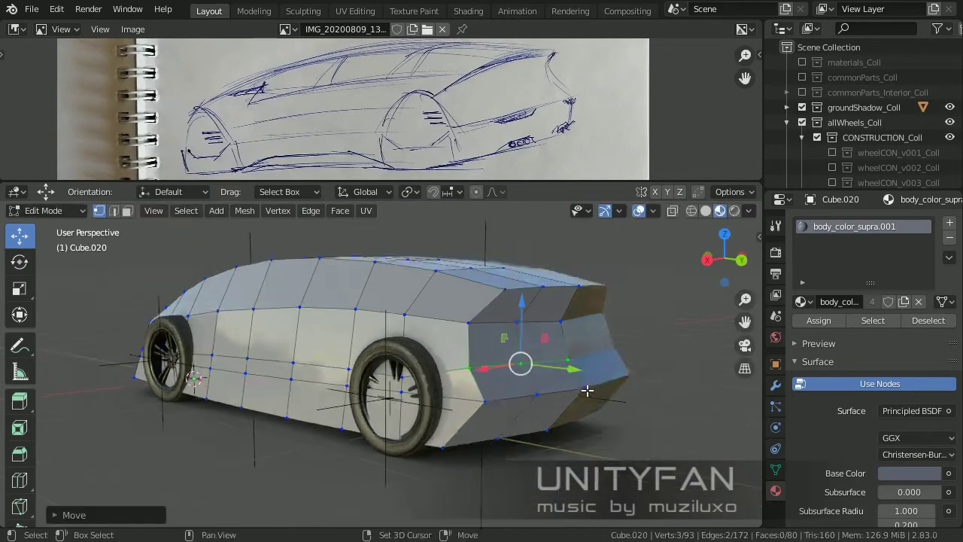
scroll(551, 413, down, 4)
key(ctrl+z)
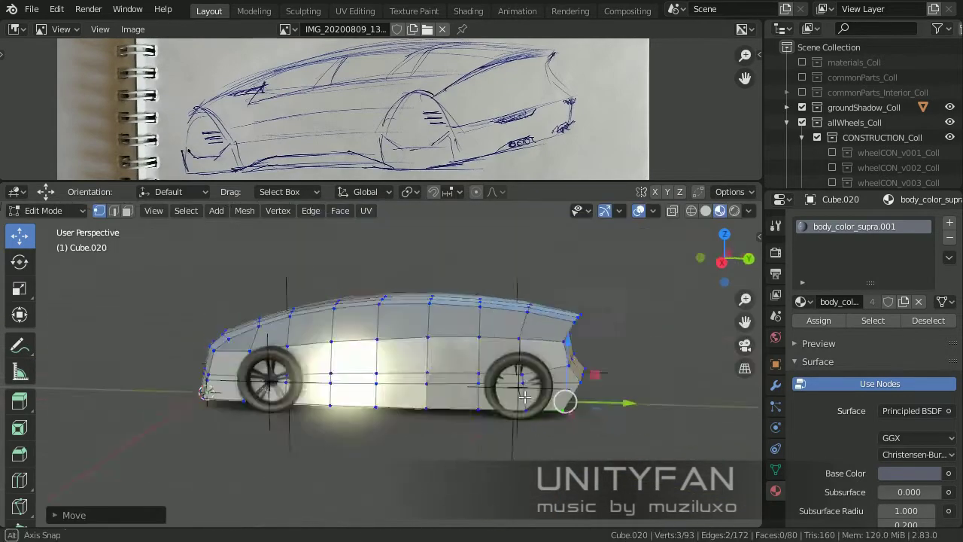
Adjust a vertex near the front lower corner.
scroll(444, 405, up, 5)
click(402, 430)
scroll(457, 447, down, 3)
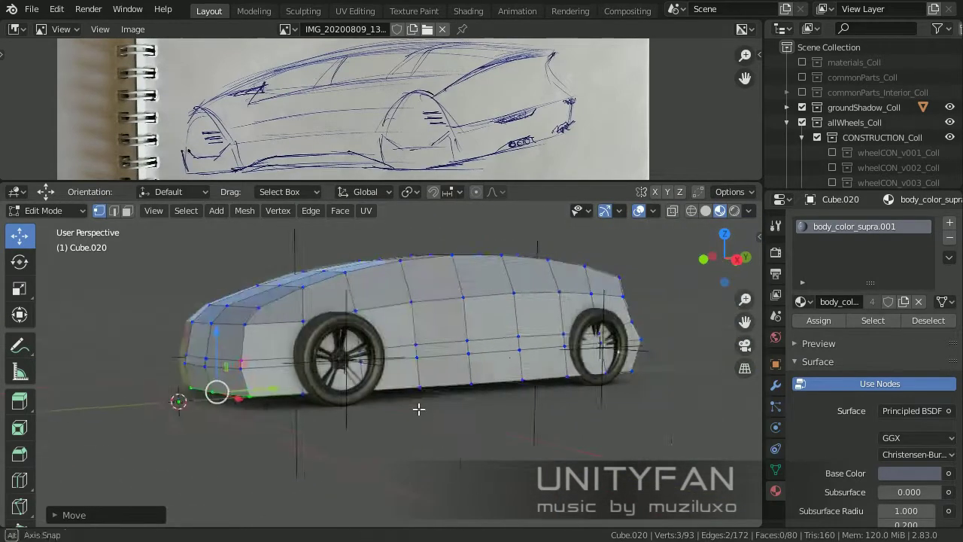
mouse_move(456, 447)
middle_down()
mouse_move(289, 409)
mouse_move(366, 419)
middle_up()
scroll(329, 409, up, 3)
Knife-cut an arch outline around the front wheel from the side view.
key(KP_3)
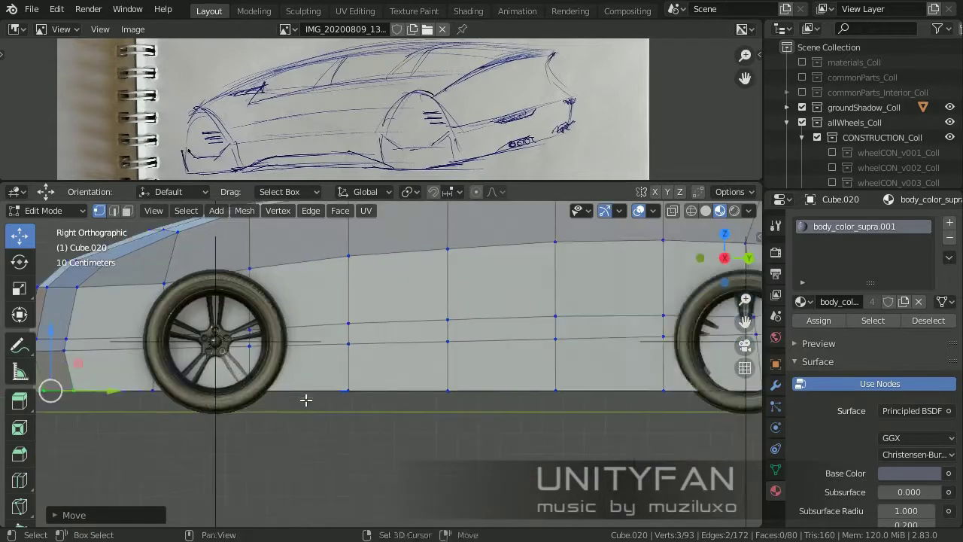
scroll(381, 378, up, 2)
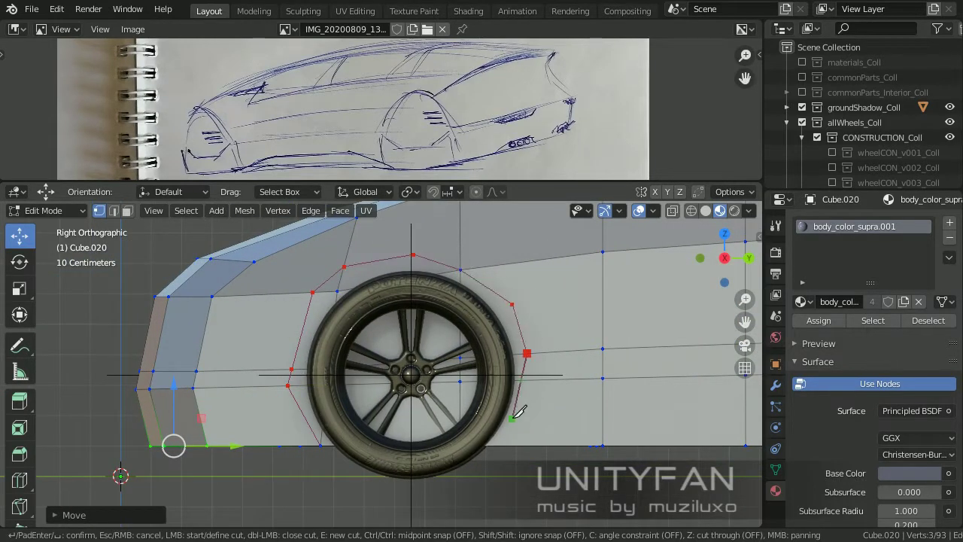
key(Return)
scroll(489, 387, down, 3)
mouse_move(447, 404)
middle_down()
mouse_move(366, 389)
mouse_move(301, 437)
middle_up()
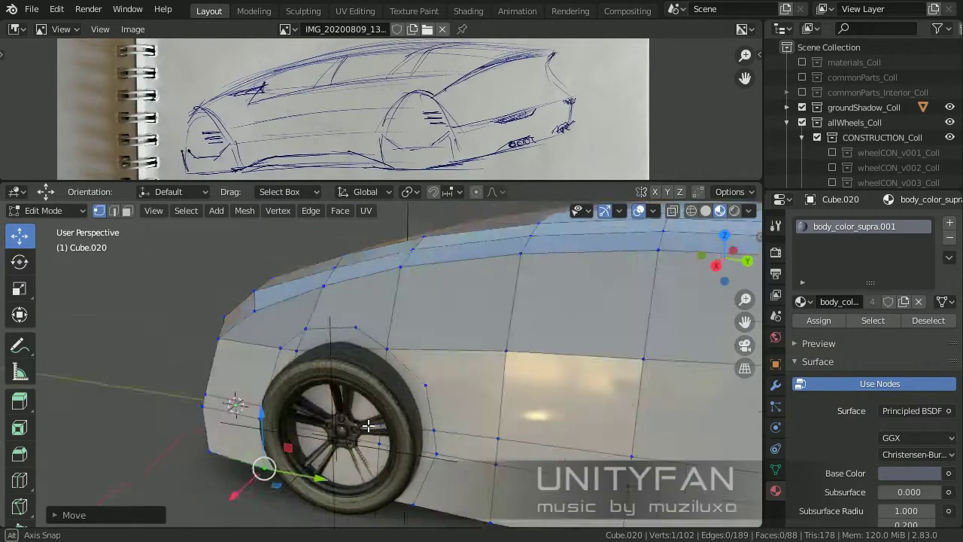
scroll(308, 430, up, 2)
scroll(322, 399, down, 1)
Reposition the arch outline vertices to shape the front wheel opening.
ctrl+click(499, 369)
key(g)
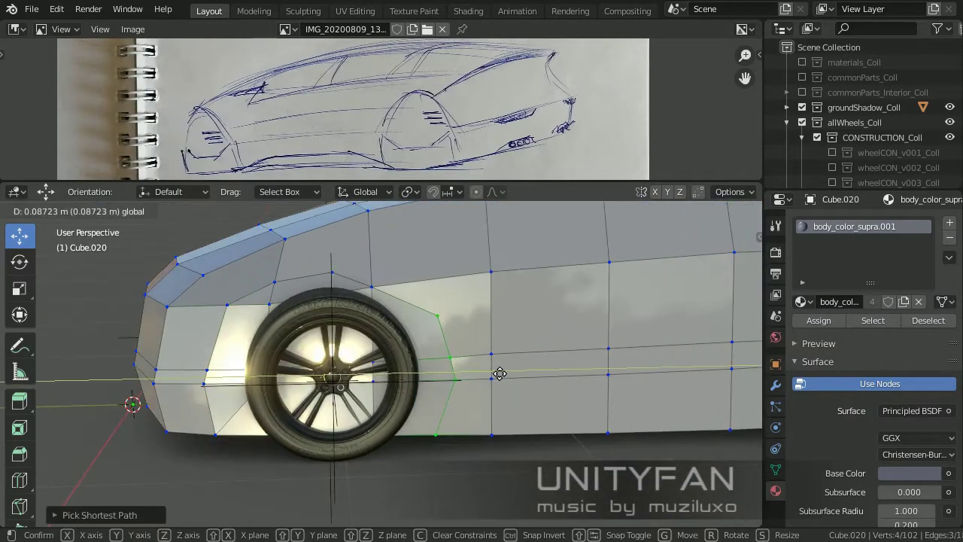
click(499, 370)
mouse_move(499, 369)
middle_down()
mouse_move(511, 413)
mouse_move(516, 294)
mouse_move(404, 308)
middle_up()
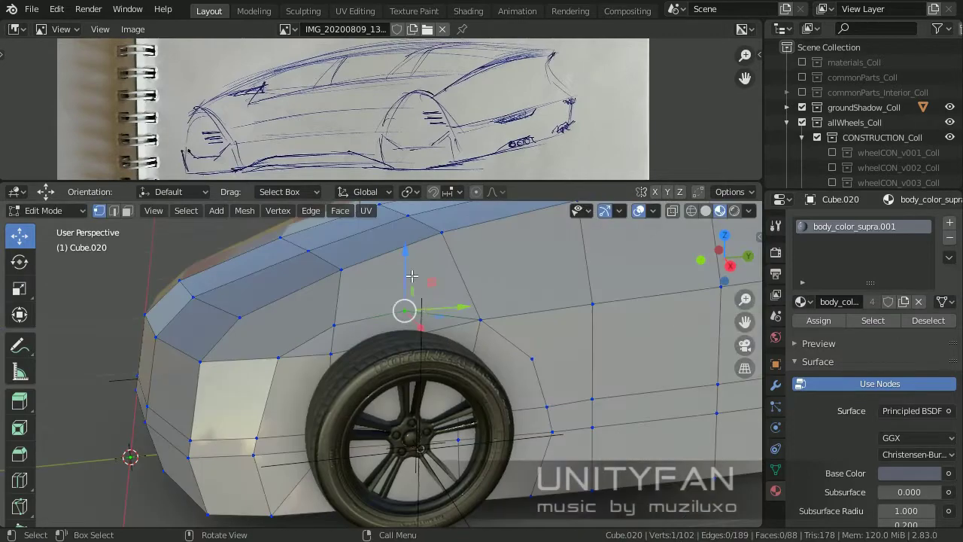
click(407, 301)
key(g)
click(438, 272)
middle_drag(438, 271, 316, 248)
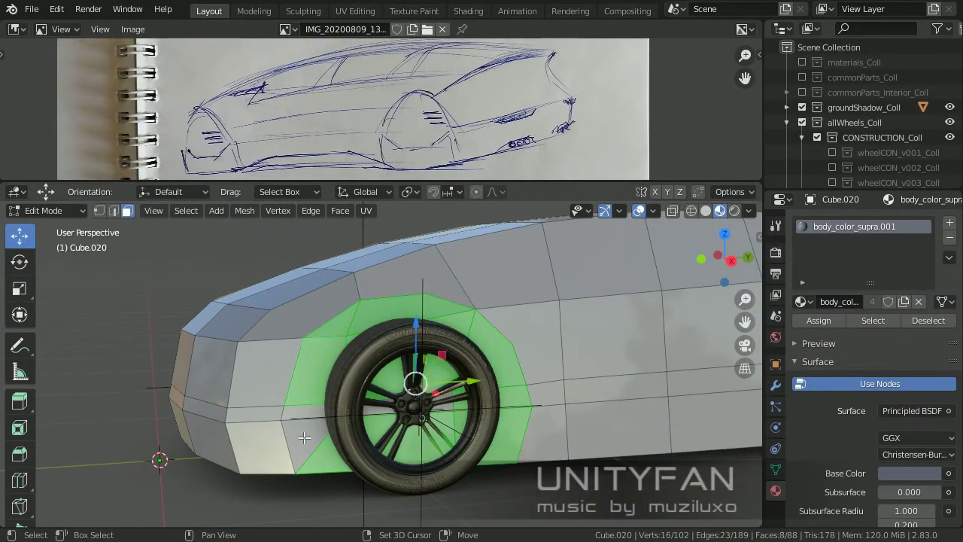
middle_drag(304, 437, 499, 359)
Extrude the wheel-arch faces, then scale and push them inward into a recess.
key(e)
click(459, 378)
key(s)
click(485, 373)
key(g)
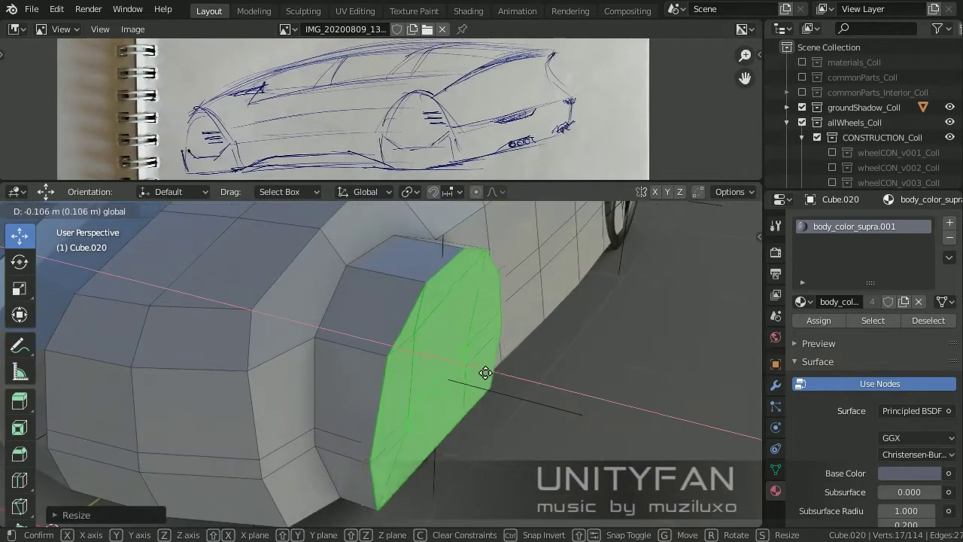
click(486, 374)
key(KP_3)
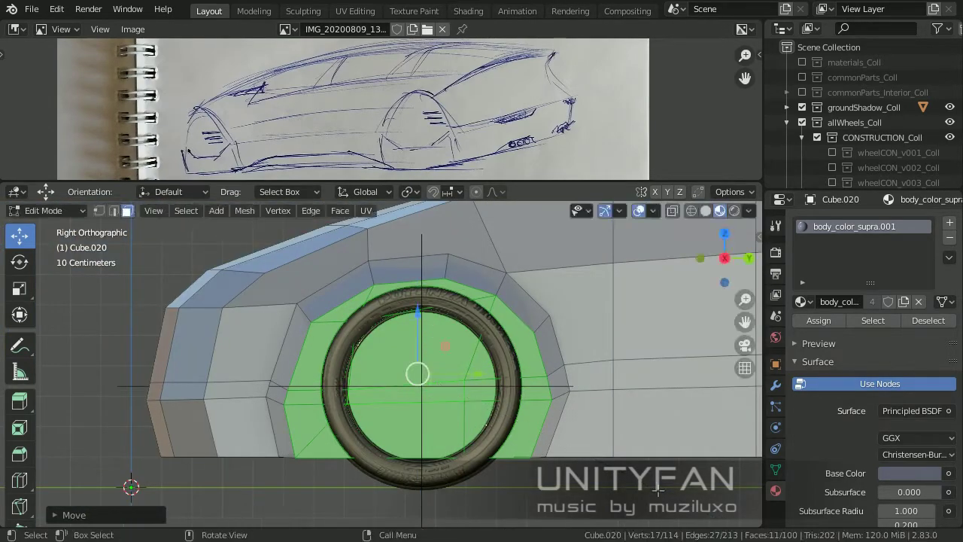
click(631, 486)
Check the recessed arch in Object Mode, then return to Edit Mode framing the arch faces.
mouse_move(526, 422)
middle_down()
mouse_move(316, 376)
mouse_move(553, 362)
mouse_move(578, 345)
mouse_move(563, 362)
middle_up()
key(Tab)
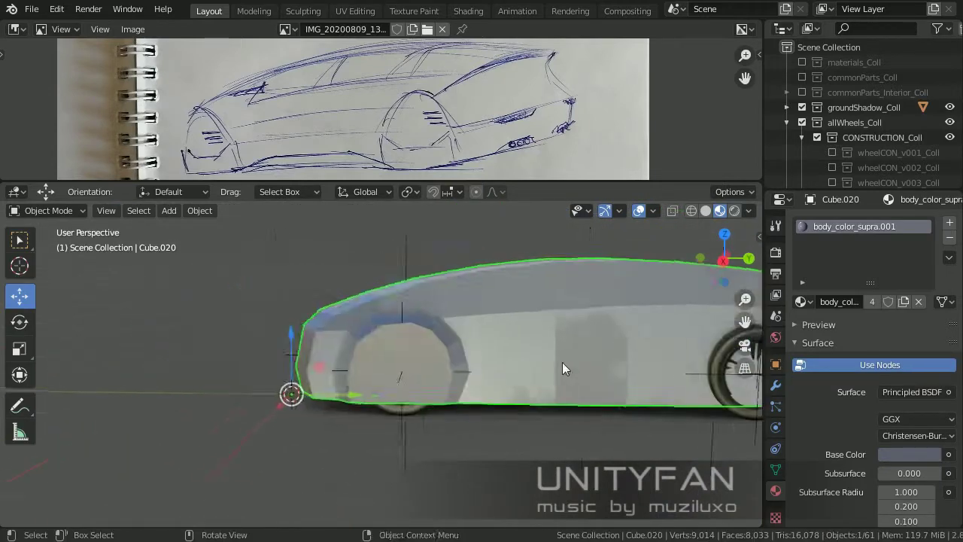
key(Tab)
key(KP_Decimal)
Select a face inside the arch and start a knife cut across it.
click(447, 321)
scroll(448, 321, down, 3)
scroll(449, 338, up, 2)
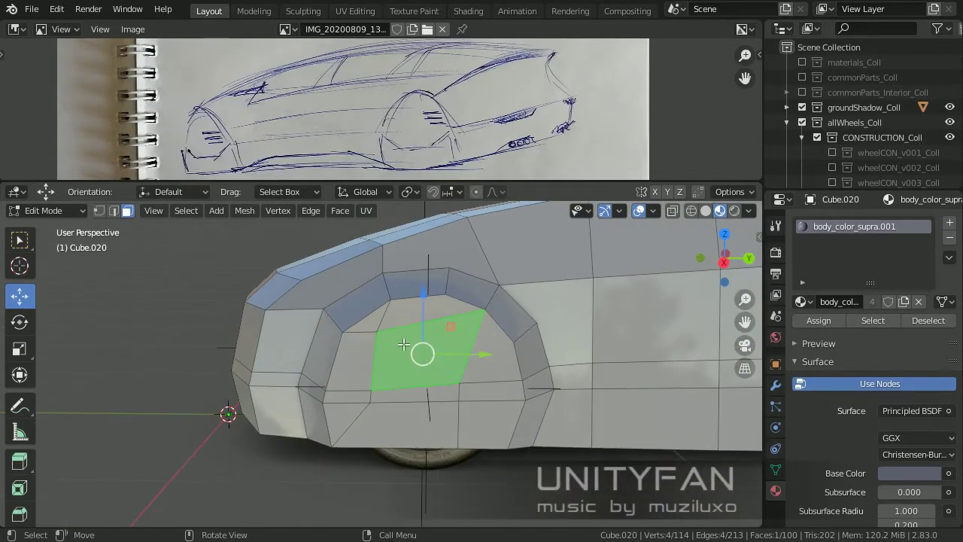
middle_drag(403, 344, 398, 285)
scroll(354, 323, up, 2)
key(k)
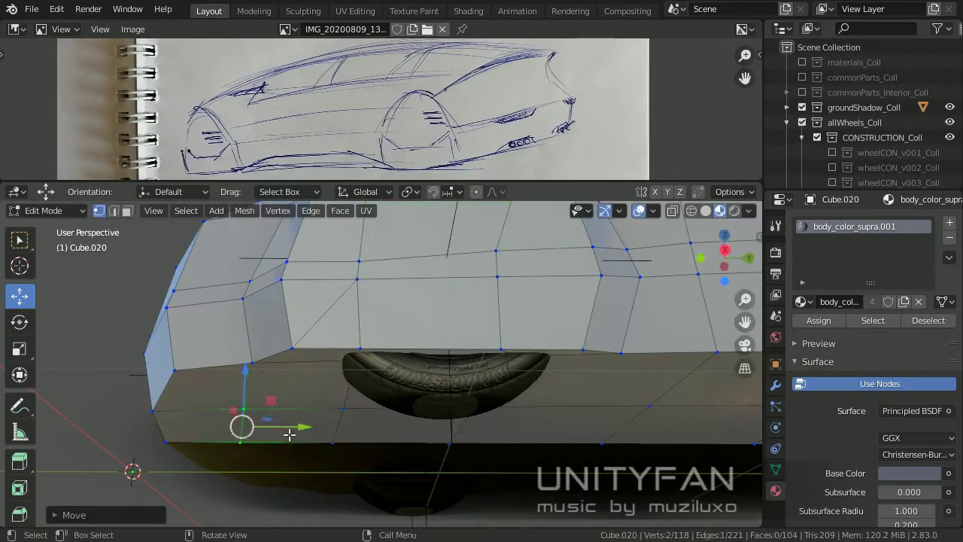
middle_drag(289, 434, 126, 214)
mouse_move(336, 393)
middle_down()
mouse_move(392, 399)
mouse_move(430, 386)
mouse_move(307, 391)
mouse_move(314, 369)
middle_up()
Reselect the car body in Edit Mode with side view, X-ray and vertex selection.
key(Tab)
click(315, 370)
click(327, 384)
key(Tab)
key(KP_3)
key(1)
key(alt+z)
scroll(301, 419, up, 5)
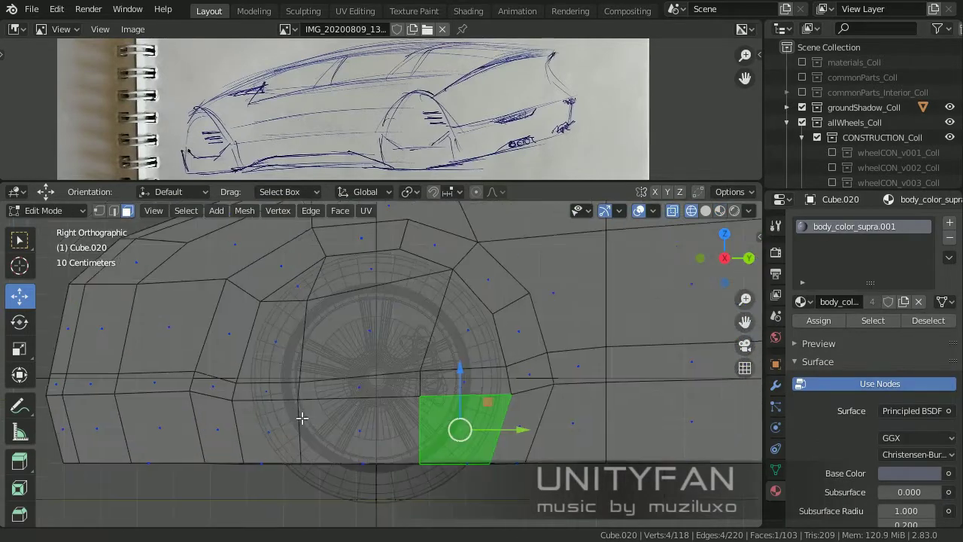
Move several arch vertices to round the front wheel opening.
click(271, 358)
key(g)
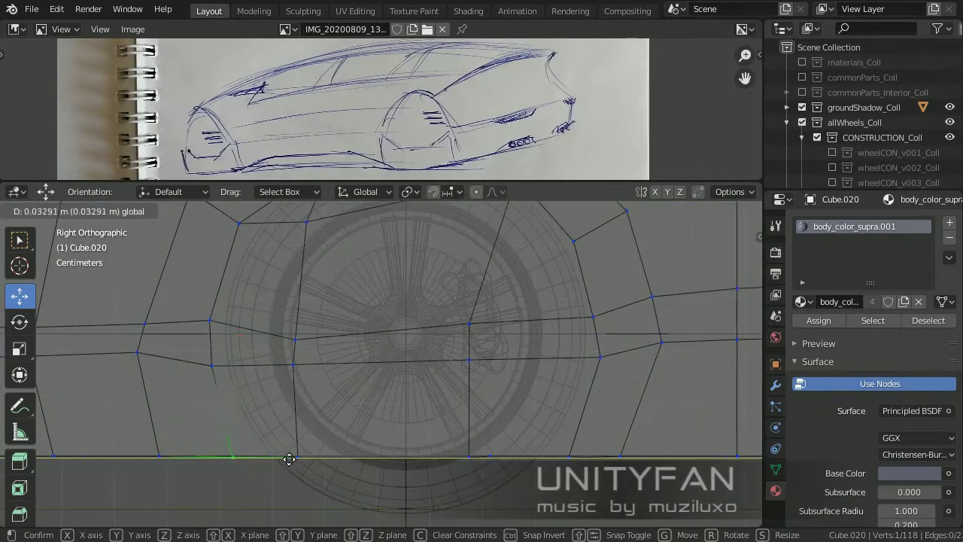
click(288, 354)
key(g)
click(553, 359)
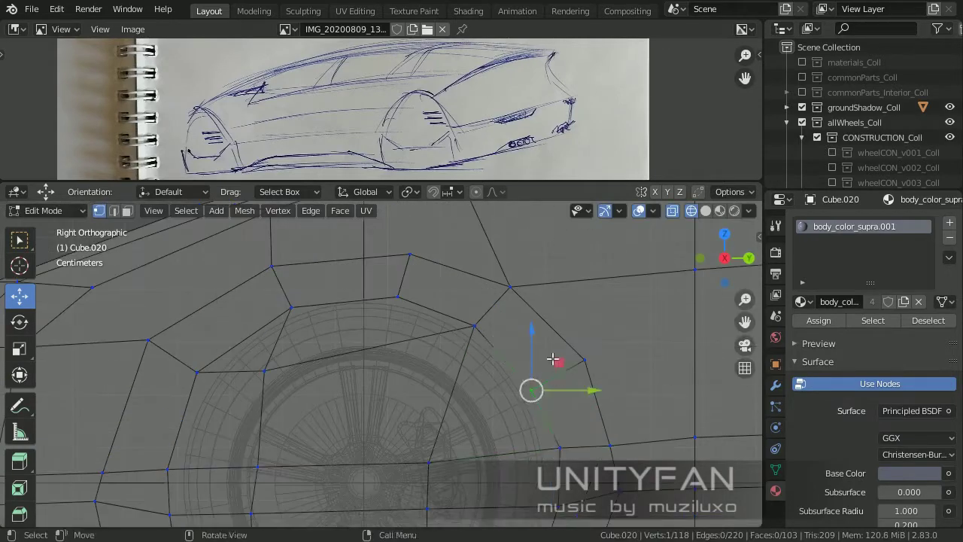
key(g)
click(402, 297)
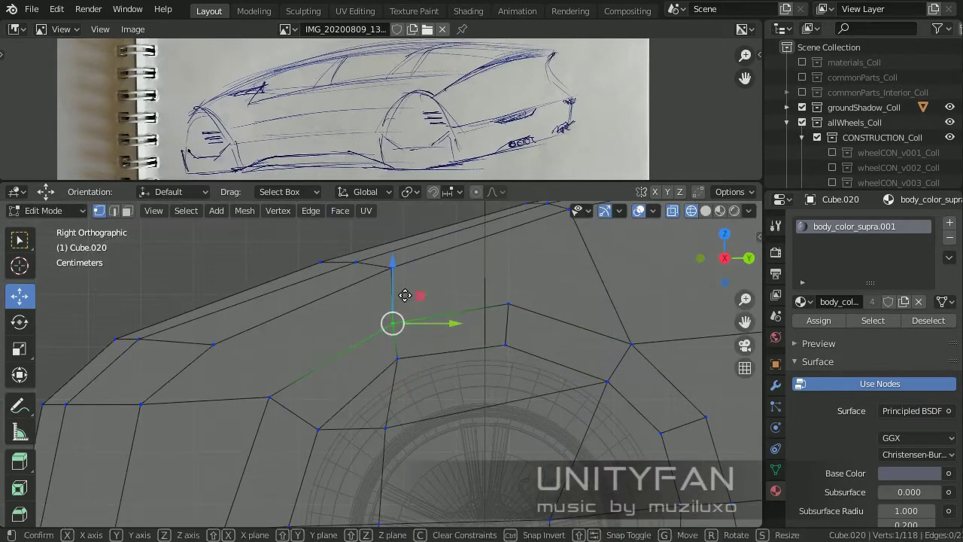
shift+middle_drag(402, 296, 354, 323)
click(620, 429)
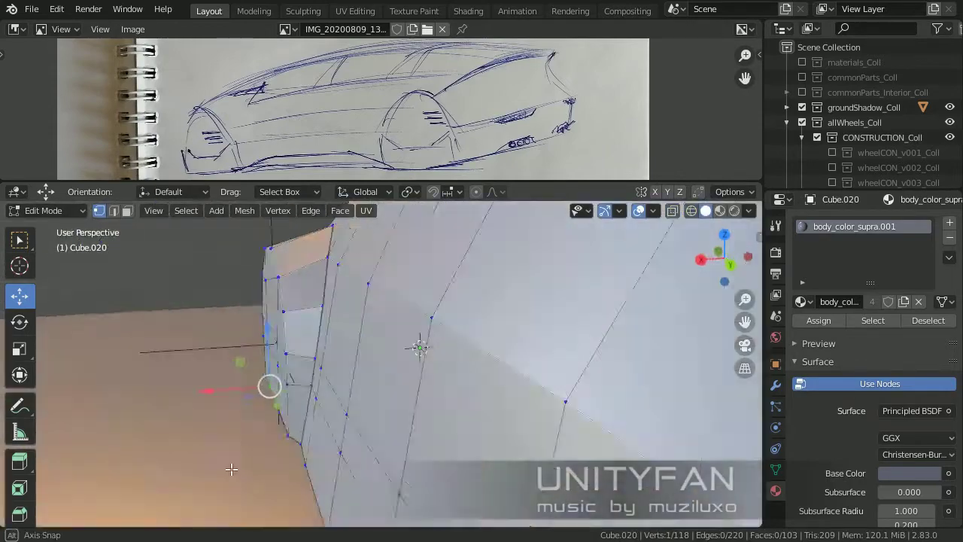
mouse_move(232, 469)
middle_down()
mouse_move(449, 409)
mouse_move(393, 392)
middle_up()
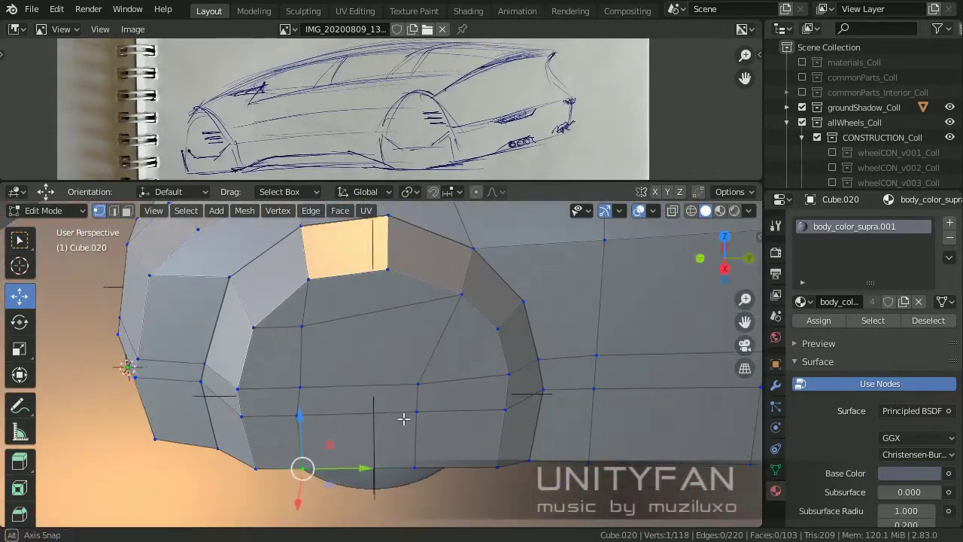
Adjust more vertices along the top of the arch for a smoother curve.
key(g)
scroll(368, 375, up, 2)
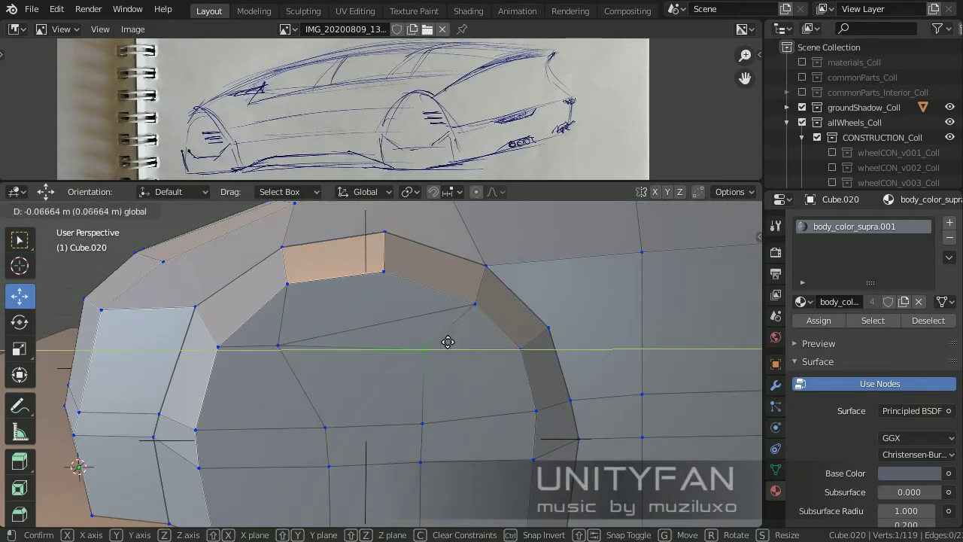
middle_drag(384, 345, 387, 335)
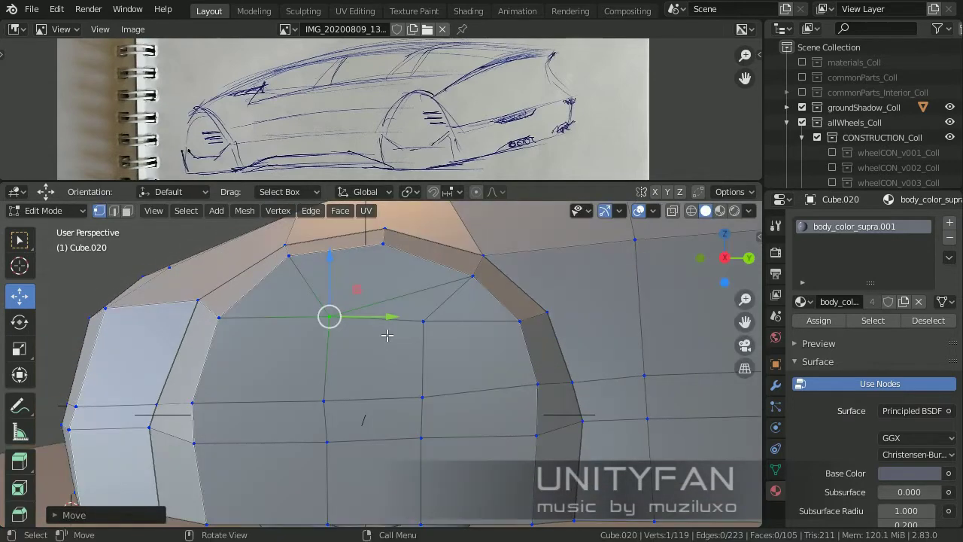
click(463, 311)
middle_drag(463, 310, 452, 307)
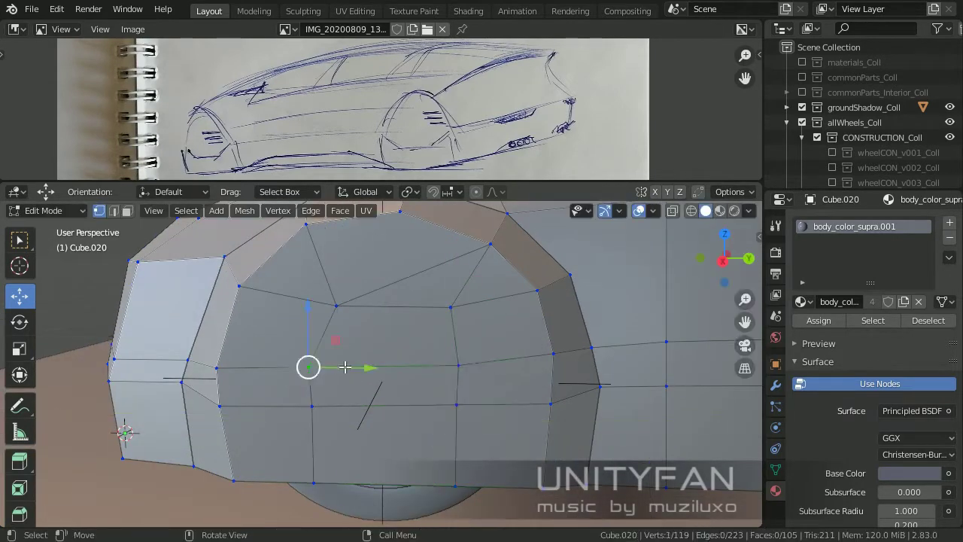
click(368, 308)
middle_drag(367, 307, 448, 349)
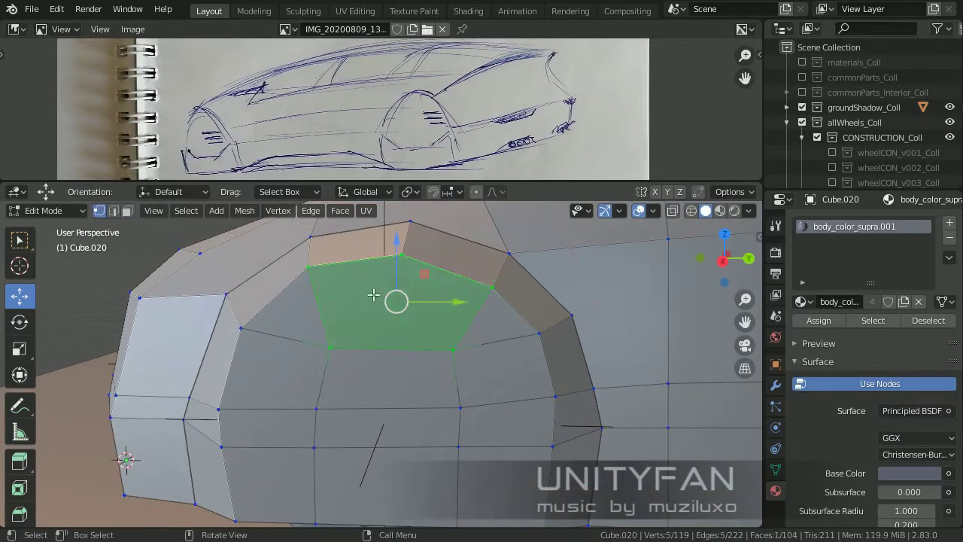
click(389, 344)
key(g)
click(391, 340)
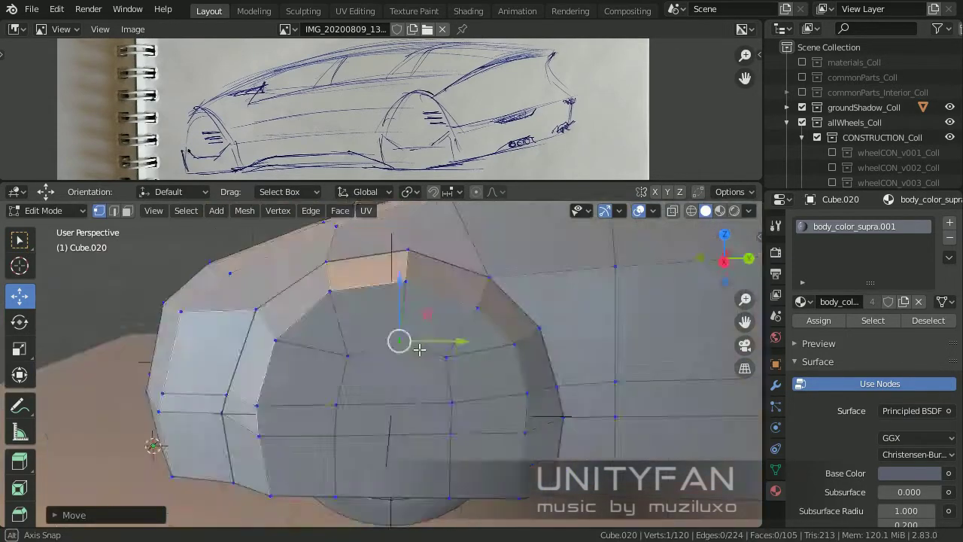
middle_drag(391, 341, 415, 352)
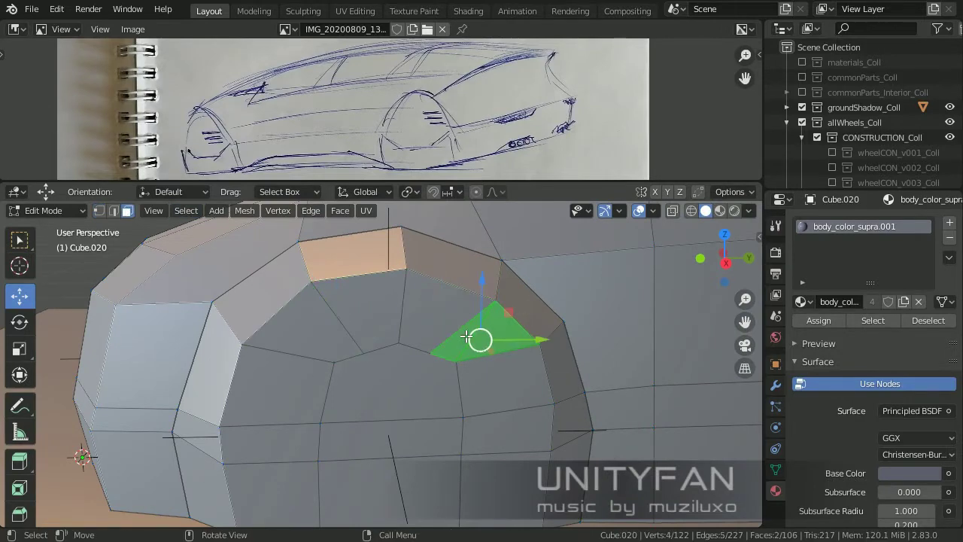
From the side view, reposition another arch vertex in vertex mode.
key(KP_3)
scroll(458, 376, up, 2)
click(99, 210)
click(389, 288)
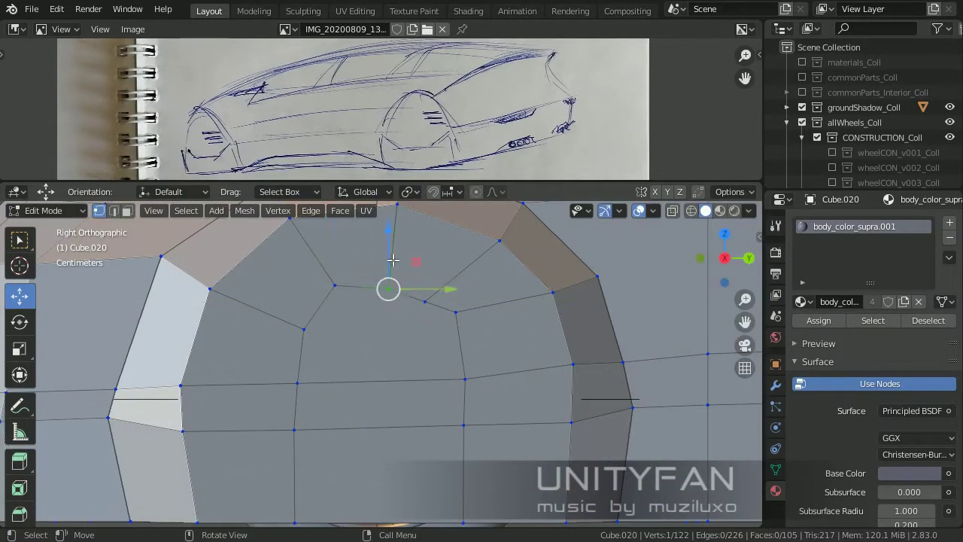
key(g)
click(458, 329)
scroll(458, 328, down, 1)
key(g)
click(364, 284)
middle_drag(363, 284, 366, 350)
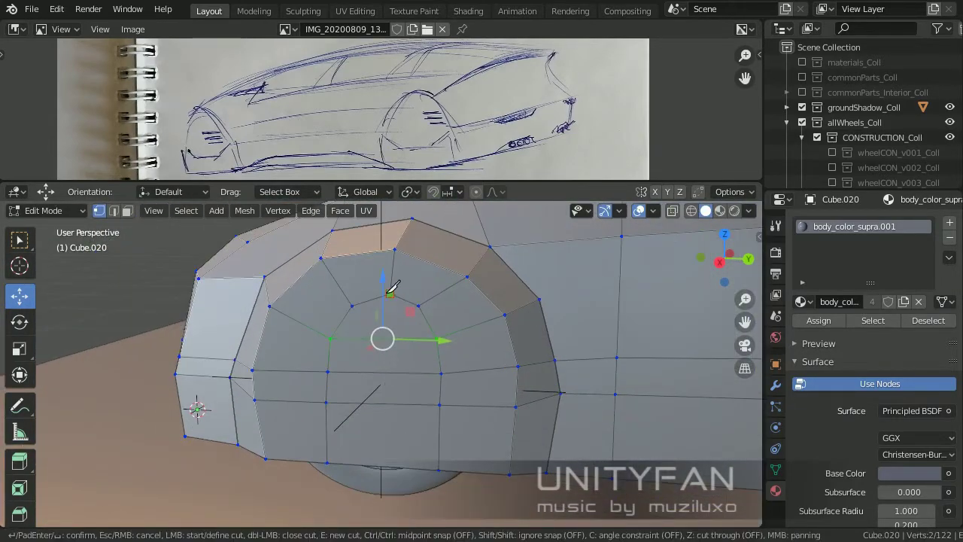
Commit the knife cut across the front arch and check the whole car body.
key(Return)
key(Tab)
scroll(477, 421, down, 3)
middle_drag(463, 384, 448, 384)
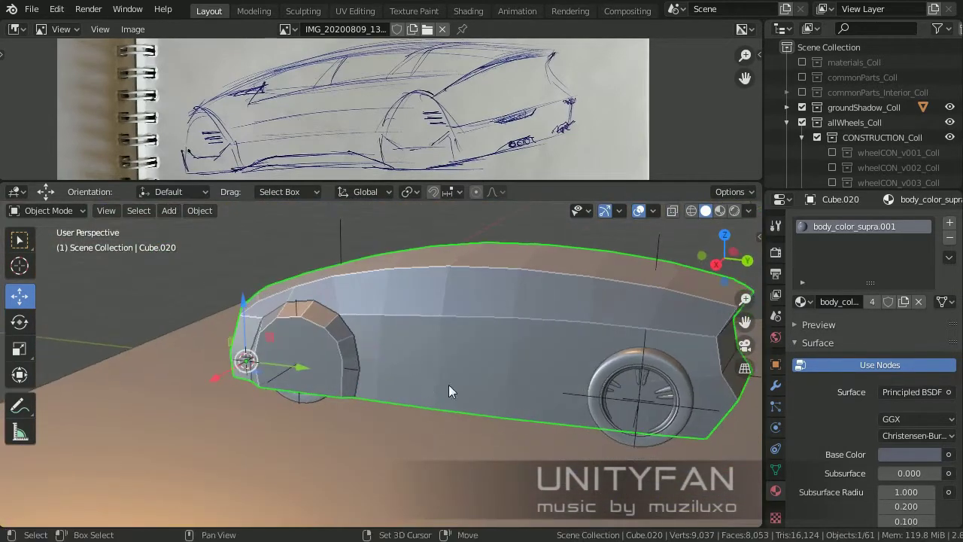
scroll(448, 384, up, 3)
key(Tab)
scroll(371, 369, up, 3)
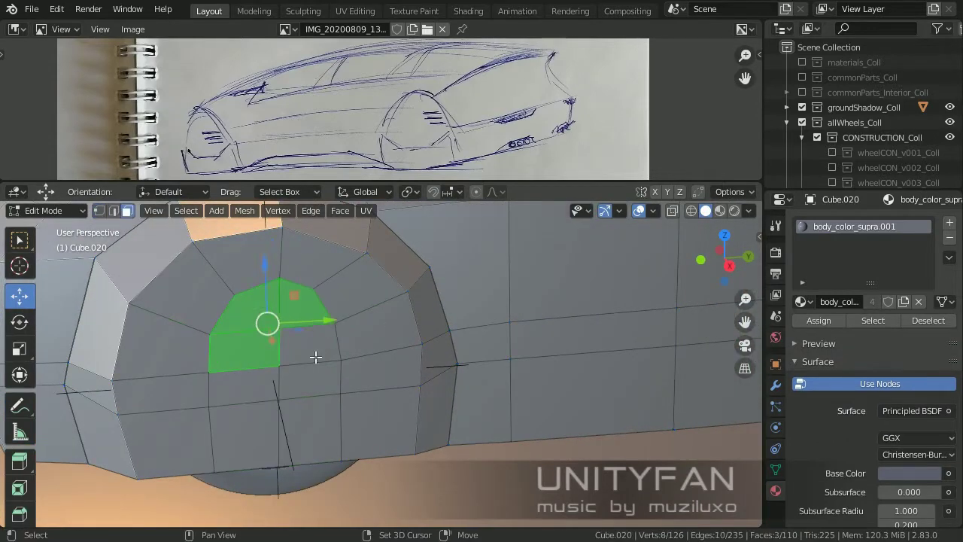
scroll(345, 402, up, 3)
Grow the selection over the arch faces and duplicate them onto the rear wheel.
key(ctrl+KP_Add)
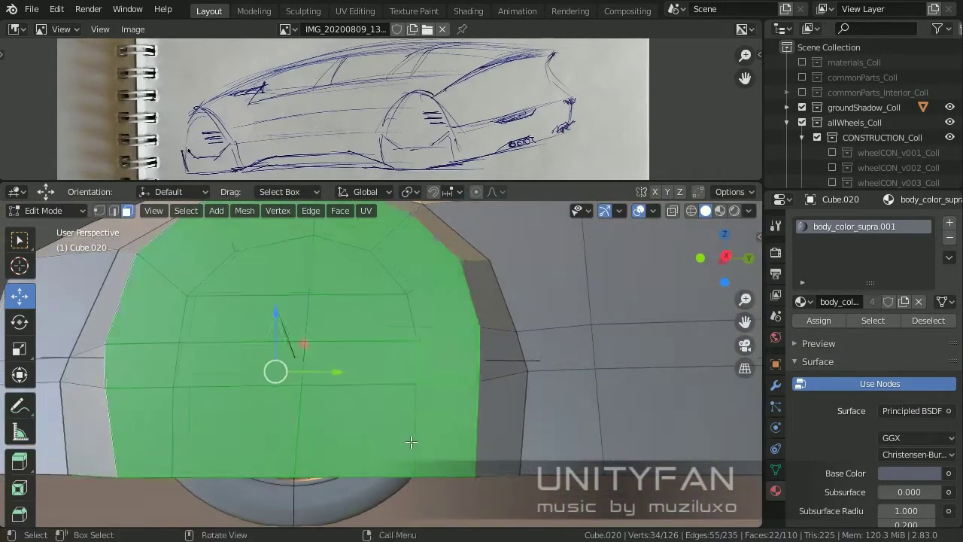
key(KP_3)
scroll(407, 332, down, 5)
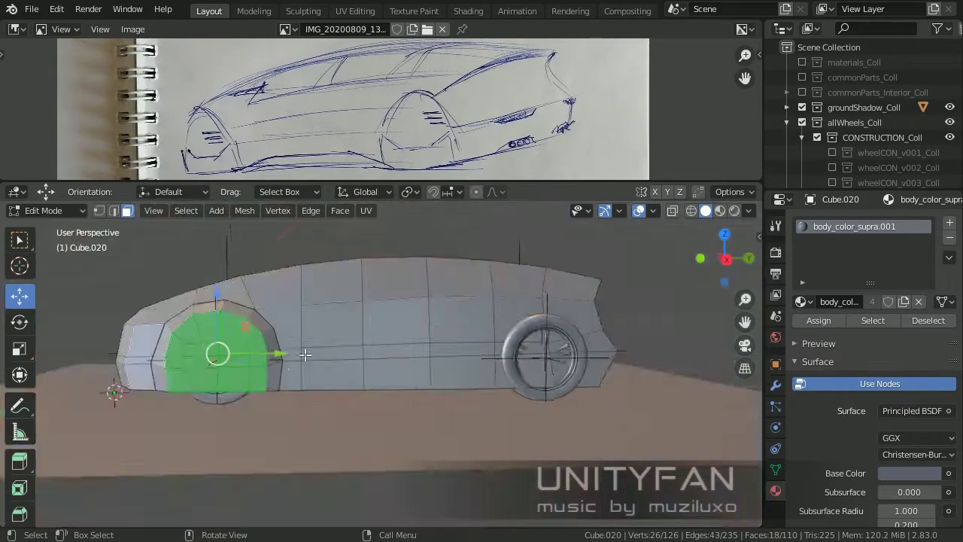
key(shift+d)
click(597, 408)
scroll(596, 407, up, 3)
scroll(510, 399, up, 3)
key(g)
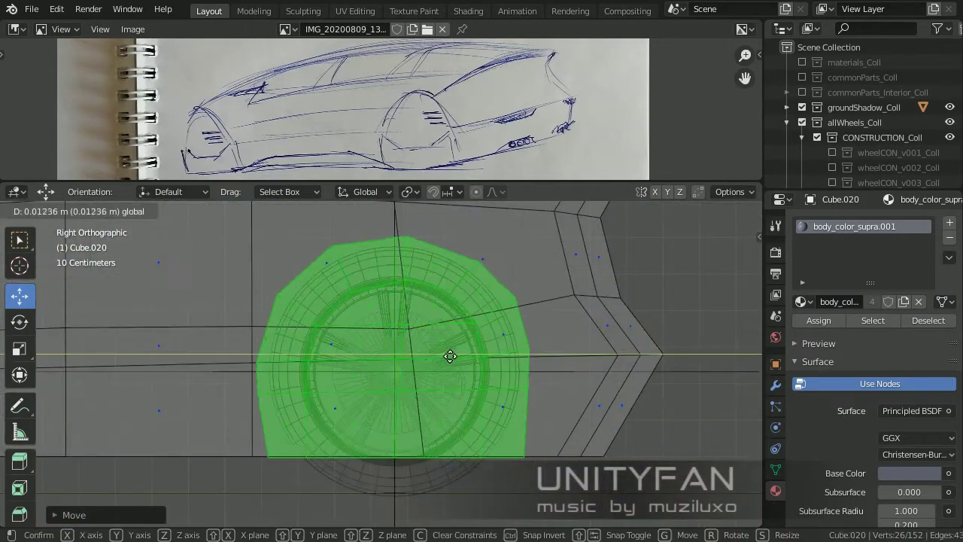
click(452, 354)
Delete the inner arch band faces to open the rear wheel arch.
mouse_move(452, 354)
middle_down()
mouse_move(461, 436)
mouse_move(505, 383)
mouse_move(484, 346)
middle_up()
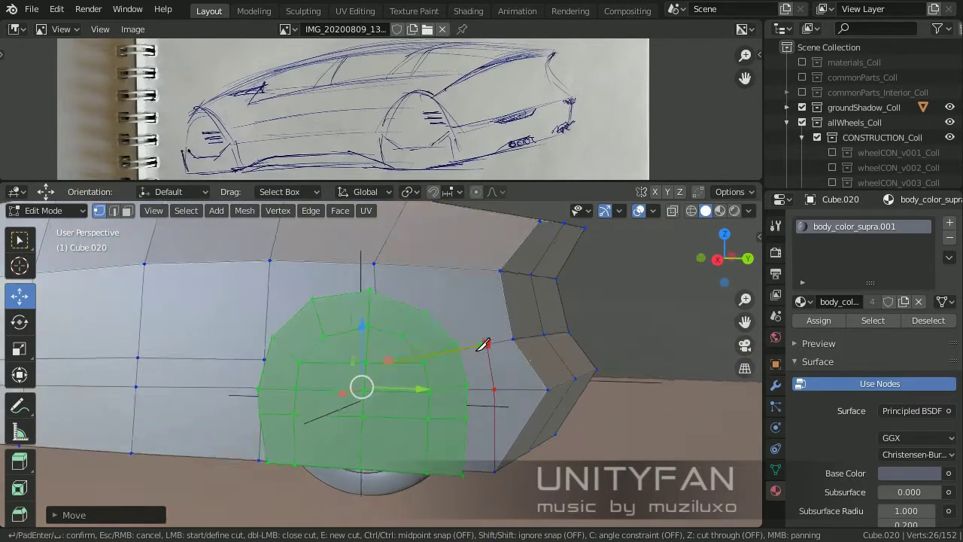
key(KP_3)
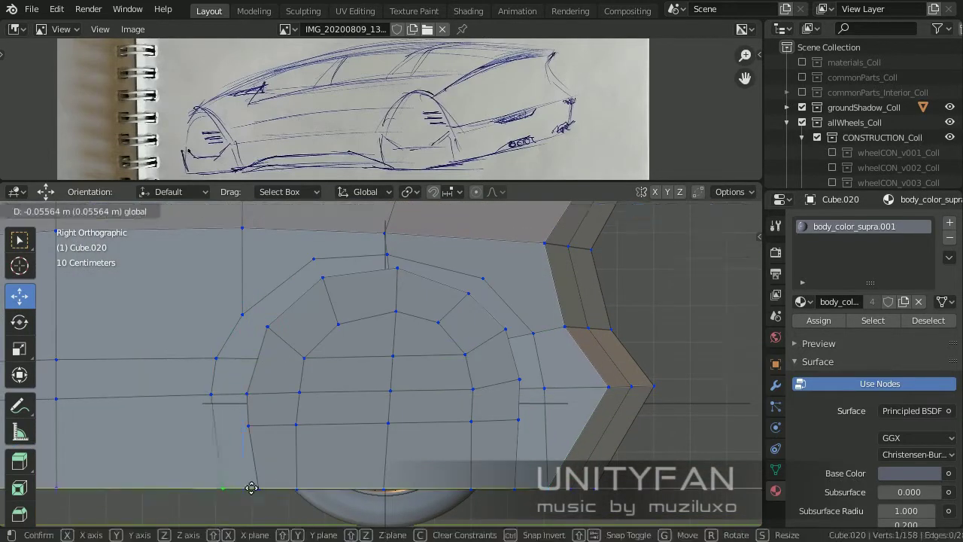
middle_drag(274, 468, 125, 224)
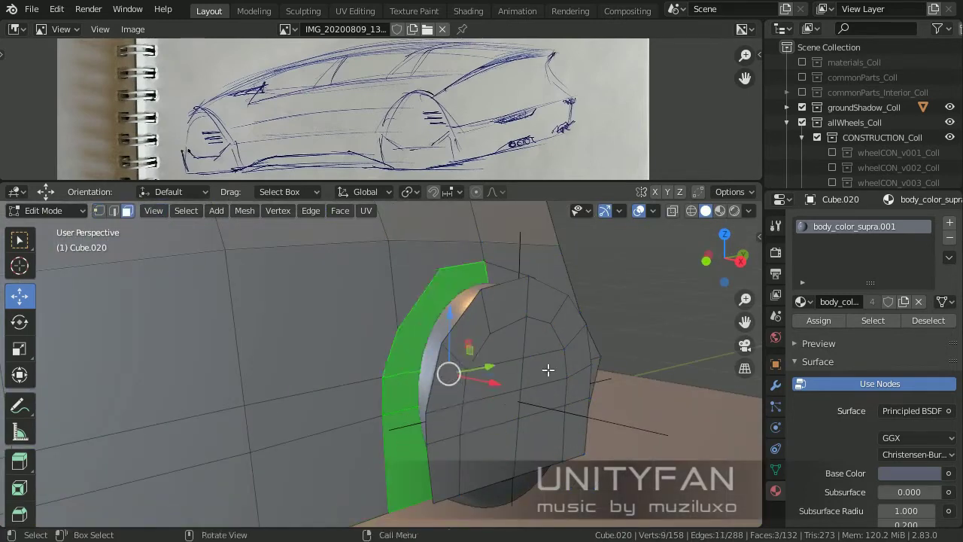
middle_drag(548, 370, 508, 414)
key(Delete)
Fill faces across the first gaps around the opened arch.
middle_drag(389, 432, 114, 194)
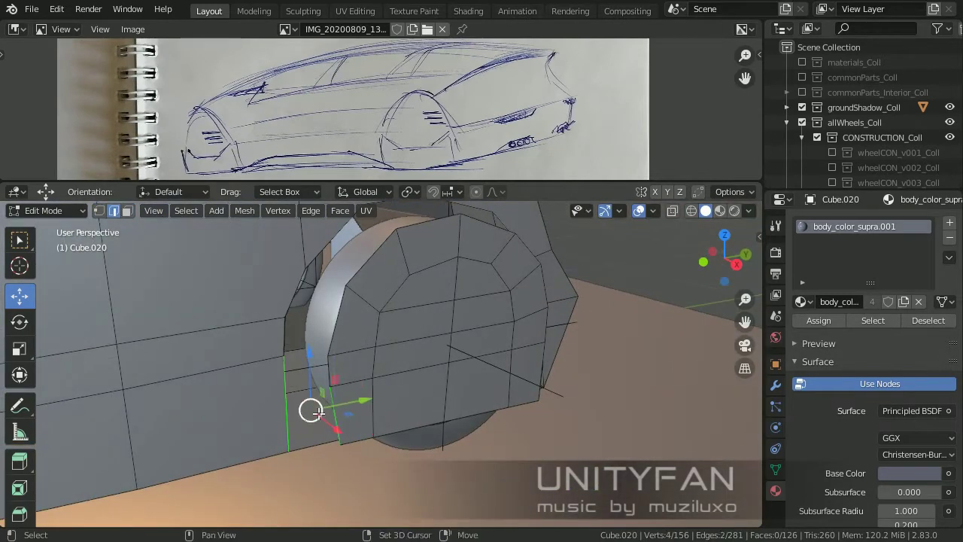
key(f)
middle_drag(337, 334, 283, 363)
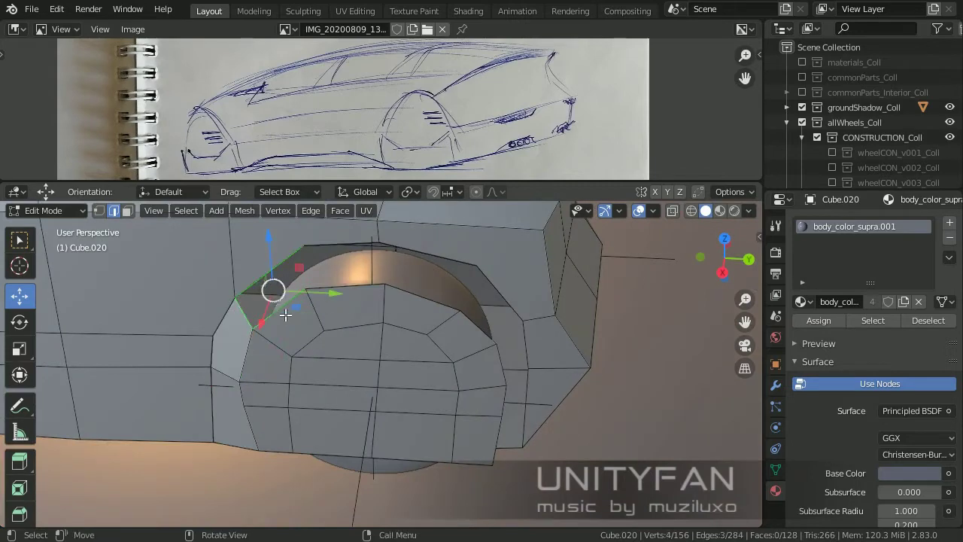
key(f)
middle_drag(286, 315, 315, 399)
mouse_move(393, 372)
middle_down()
mouse_move(382, 409)
mouse_move(413, 412)
mouse_move(425, 390)
middle_up()
Fill the remaining gap from its bordering edges and review the whole body.
shift+click(384, 395)
key(f)
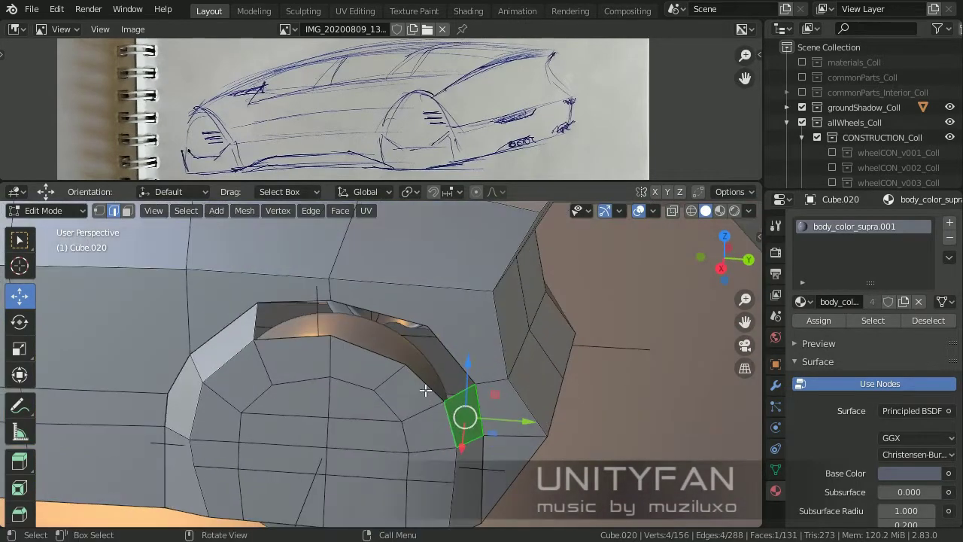
key(f)
mouse_move(329, 325)
middle_down()
mouse_move(215, 374)
mouse_move(264, 343)
mouse_move(447, 389)
mouse_move(344, 376)
mouse_move(455, 429)
middle_up()
scroll(344, 377, down, 5)
scroll(298, 397, up, 3)
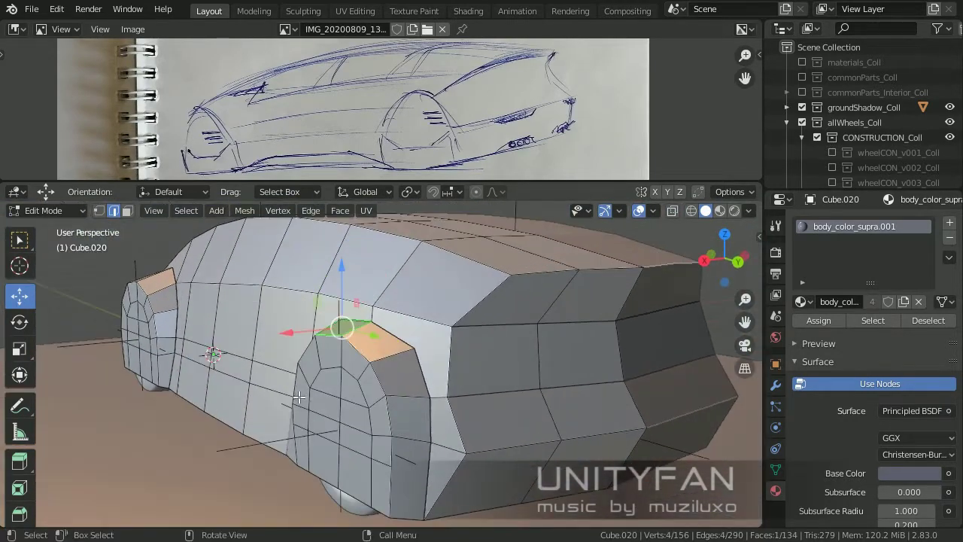
Select an edge on the body's top line plus a neighbouring vertex near the wheel arch.
ctrl+click(184, 279)
shift+middle_drag(184, 279, 391, 308)
scroll(391, 308, up, 3)
scroll(390, 308, down, 1)
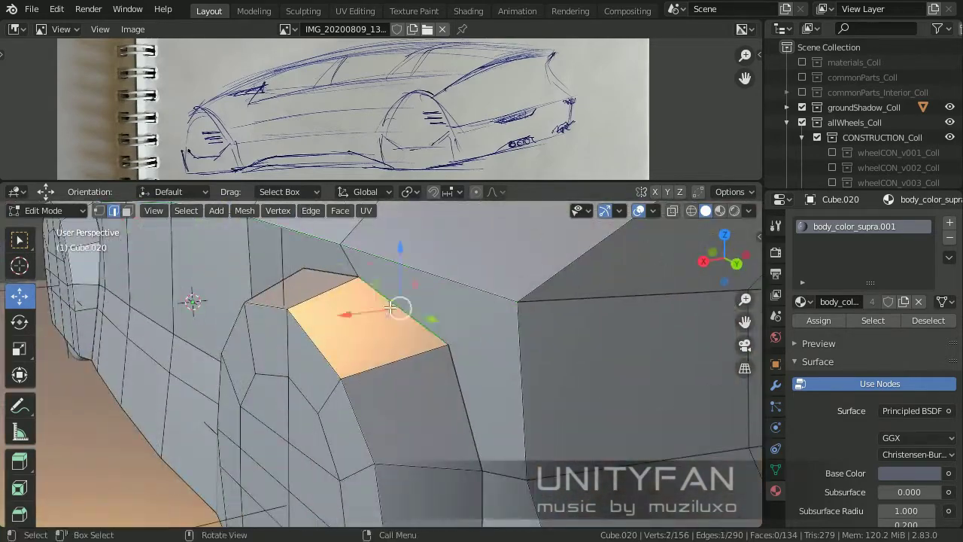
scroll(390, 307, up, 3)
ctrl+click(286, 311)
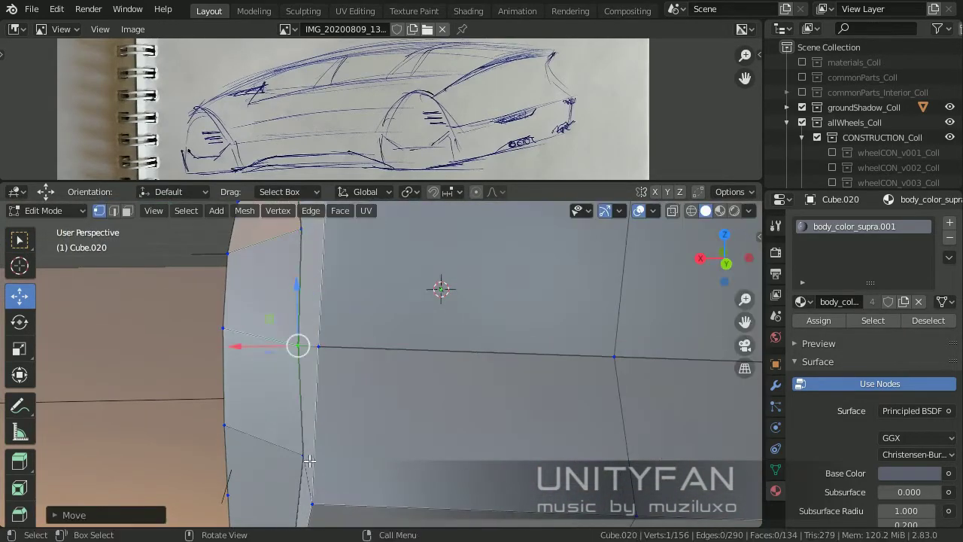
scroll(309, 461, down, 5)
middle_drag(310, 461, 377, 392)
scroll(377, 391, up, 5)
mouse_move(421, 361)
middle_down()
mouse_move(472, 373)
mouse_move(373, 361)
mouse_move(468, 415)
mouse_move(526, 291)
middle_up()
scroll(374, 361, down, 6)
scroll(373, 361, up, 3)
Confirm the vertex move and commit the knife cut on the car body.
key(Tab)
key(Tab)
scroll(468, 415, up, 3)
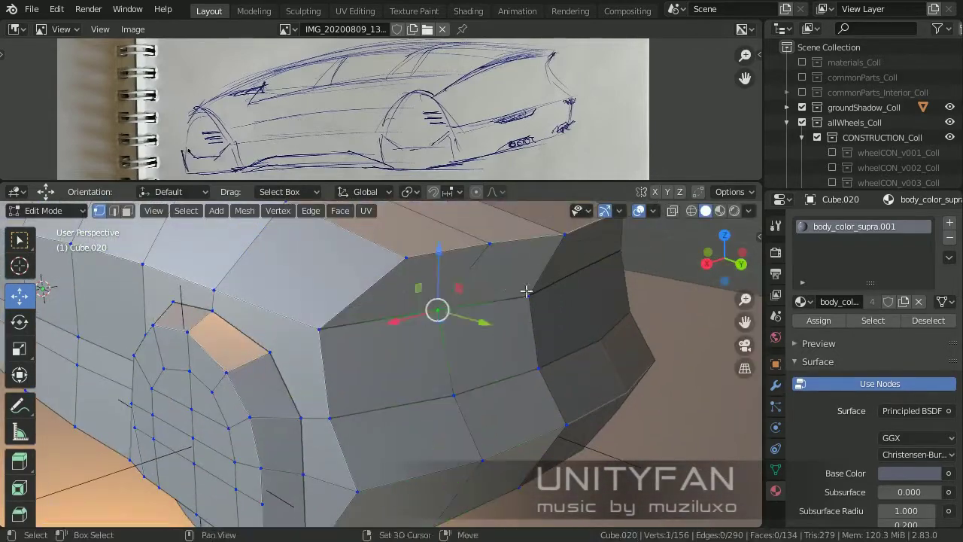
click(491, 327)
scroll(491, 326, down, 3)
middle_drag(490, 326, 411, 394)
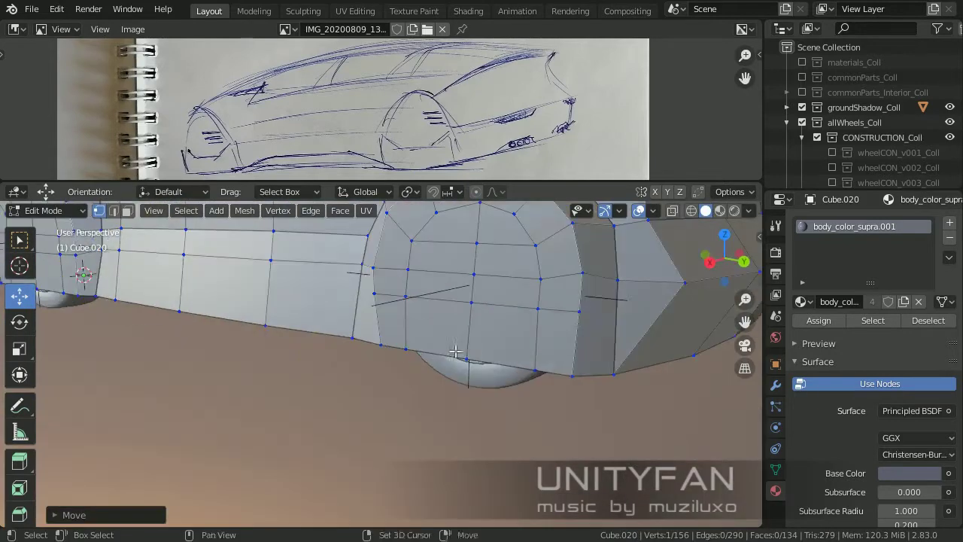
scroll(411, 393, up, 3)
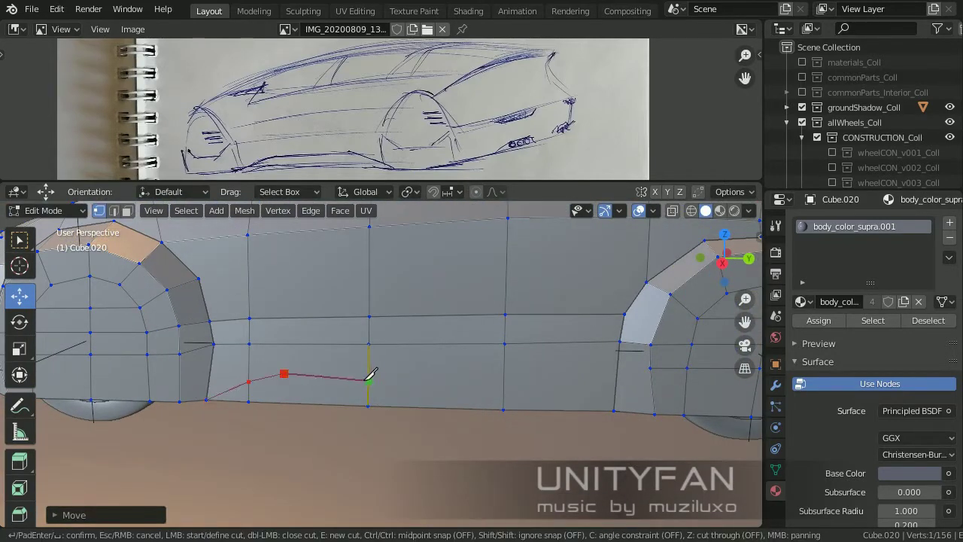
middle_drag(371, 374, 468, 383)
key(Return)
scroll(561, 427, down, 5)
scroll(355, 402, up, 5)
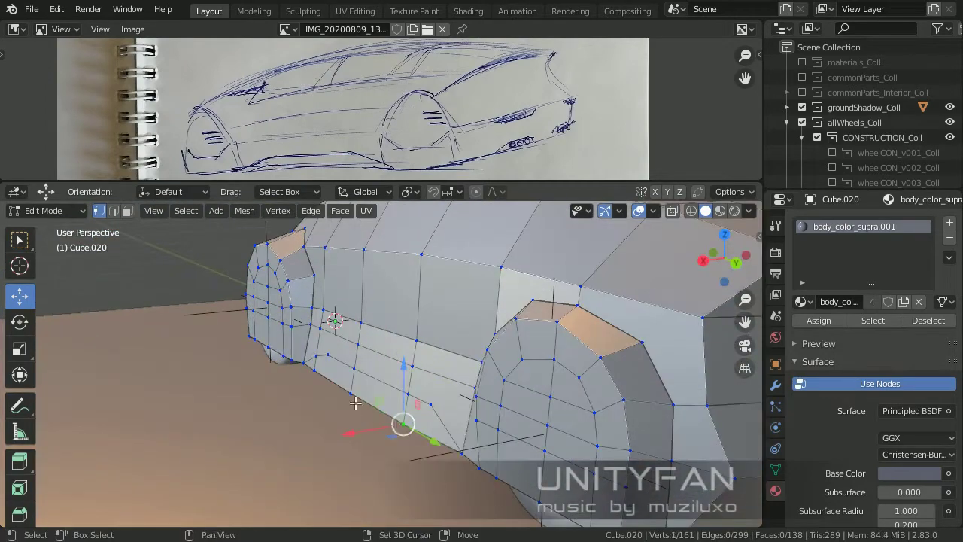
middle_drag(354, 402, 318, 413)
Move the selected side edges along the Y axis.
key(Tab)
scroll(378, 415, down, 4)
key(Tab)
scroll(605, 372, up, 4)
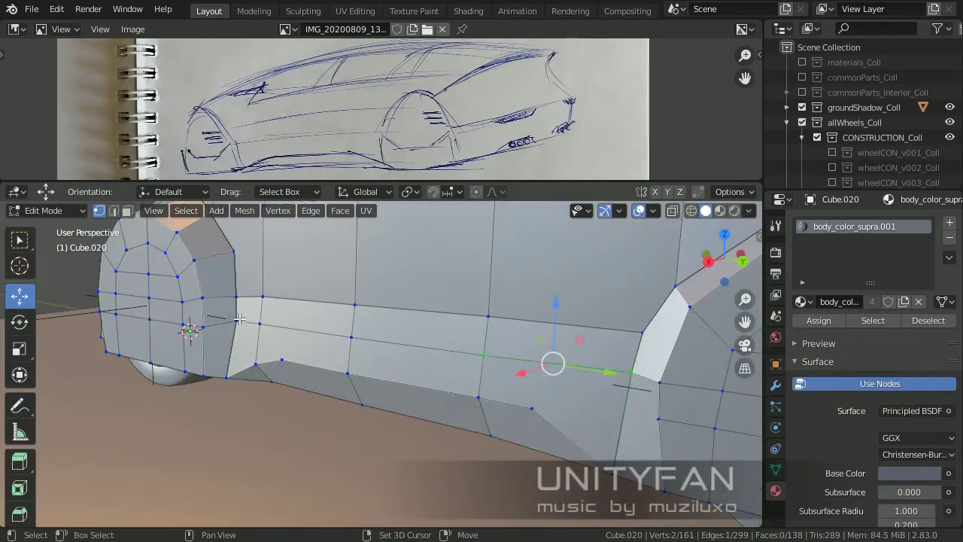
middle_drag(239, 319, 322, 397)
scroll(413, 393, down, 3)
scroll(305, 333, up, 3)
key(g)
key(y)
click(305, 333)
middle_drag(305, 333, 576, 376)
Slide a vertex at the wheel arch's lower edge along the X axis.
click(578, 378)
middle_drag(226, 435, 466, 383)
scroll(339, 439, down, 3)
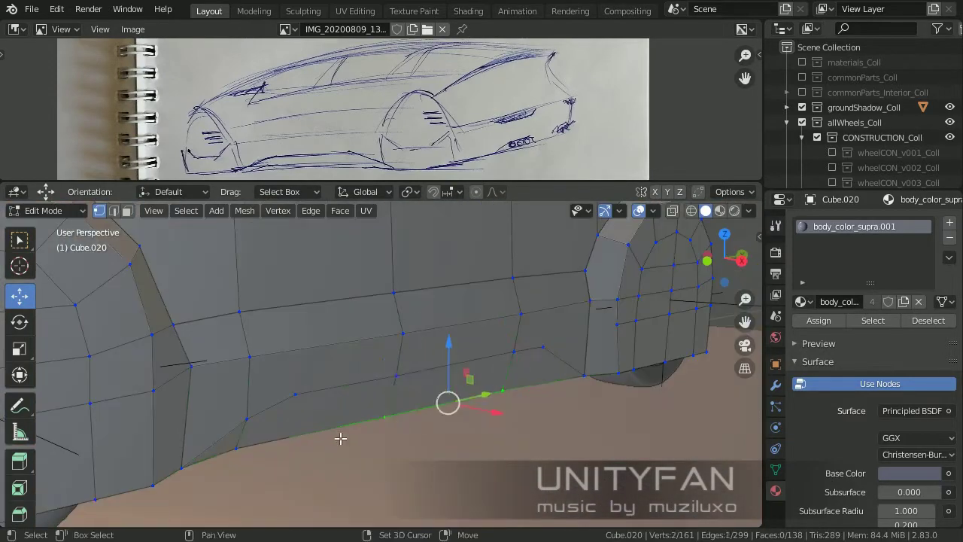
key(g)
key(x)
click(434, 422)
key(Tab)
scroll(398, 417, down, 3)
key(Tab)
scroll(361, 351, up, 3)
Nudge the lower edge vertices slightly and check the whole car.
key(g)
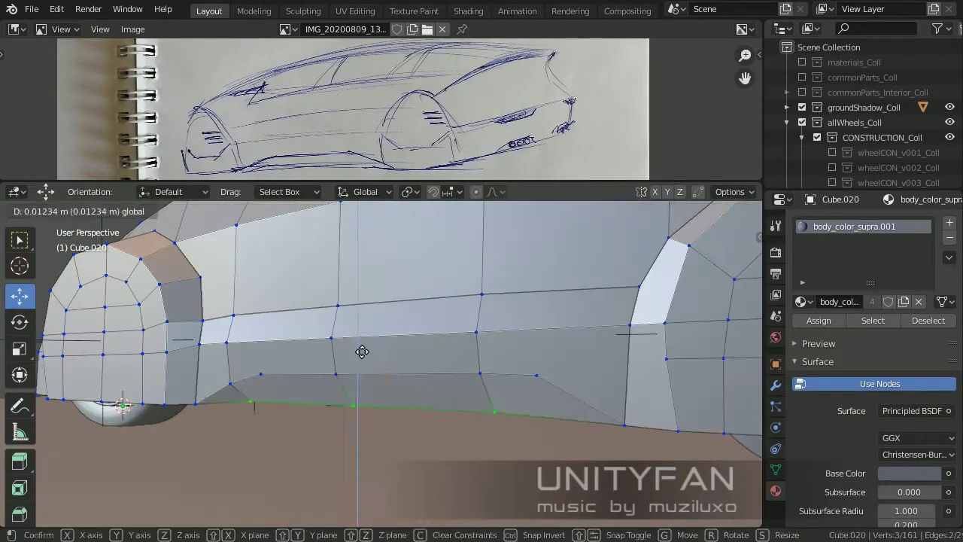
click(406, 351)
scroll(406, 351, down, 3)
middle_drag(407, 351, 375, 422)
key(Tab)
scroll(364, 415, down, 3)
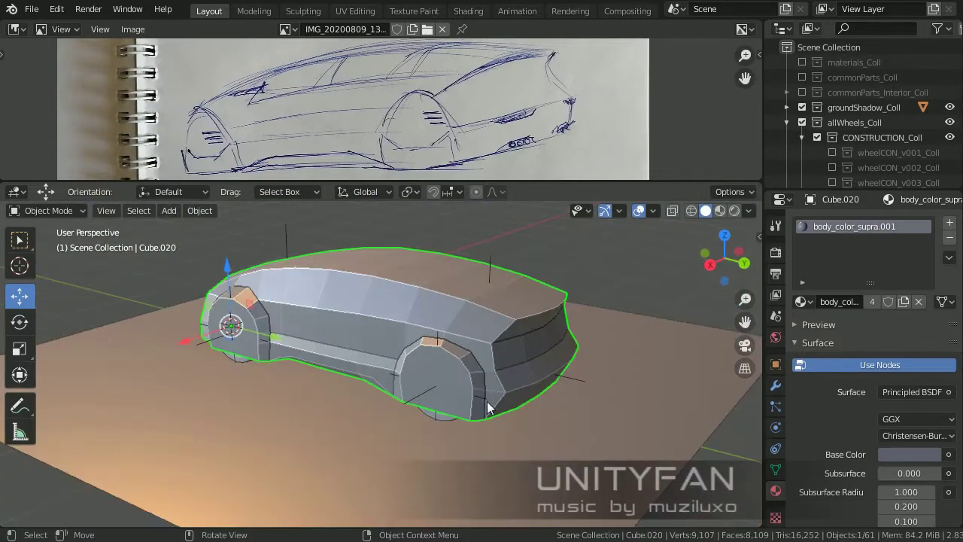
scroll(488, 408, up, 3)
key(Tab)
scroll(463, 329, up, 3)
Knife-cut a new lengthwise edge along the lower side panel.
middle_drag(462, 329, 336, 334)
scroll(335, 334, up, 2)
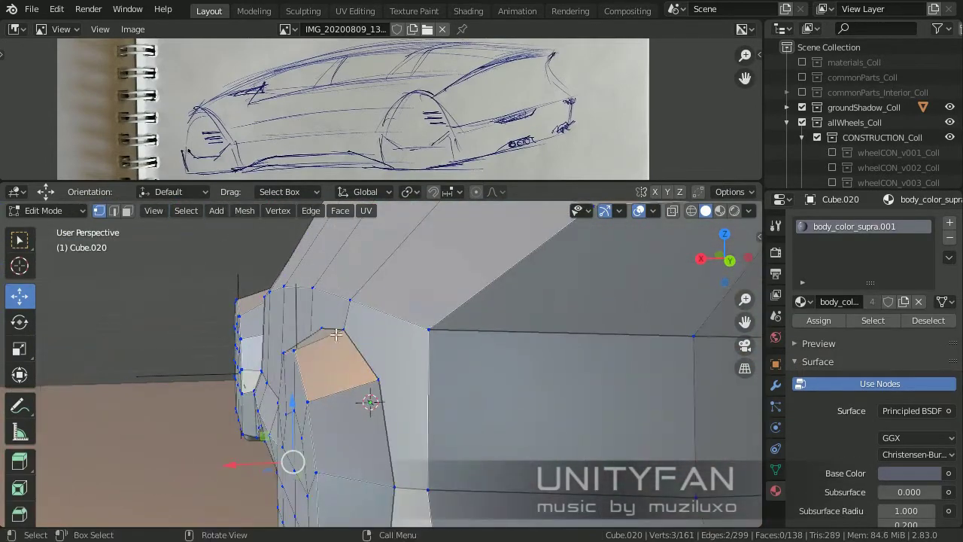
scroll(336, 374, down, 2)
middle_drag(337, 374, 408, 334)
scroll(409, 333, down, 3)
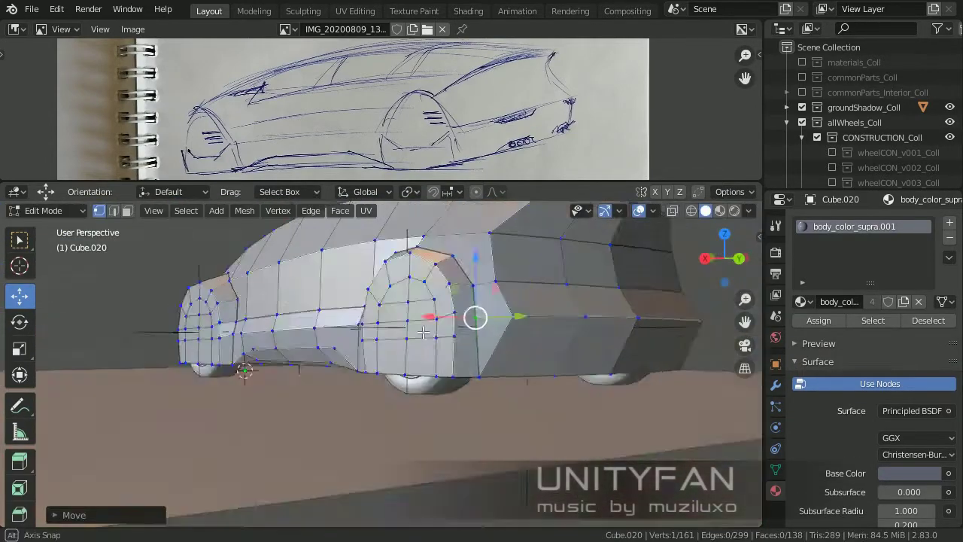
scroll(425, 328, up, 2)
key(k)
click(368, 435)
key(Return)
scroll(368, 435, up, 2)
middle_drag(368, 435, 226, 316)
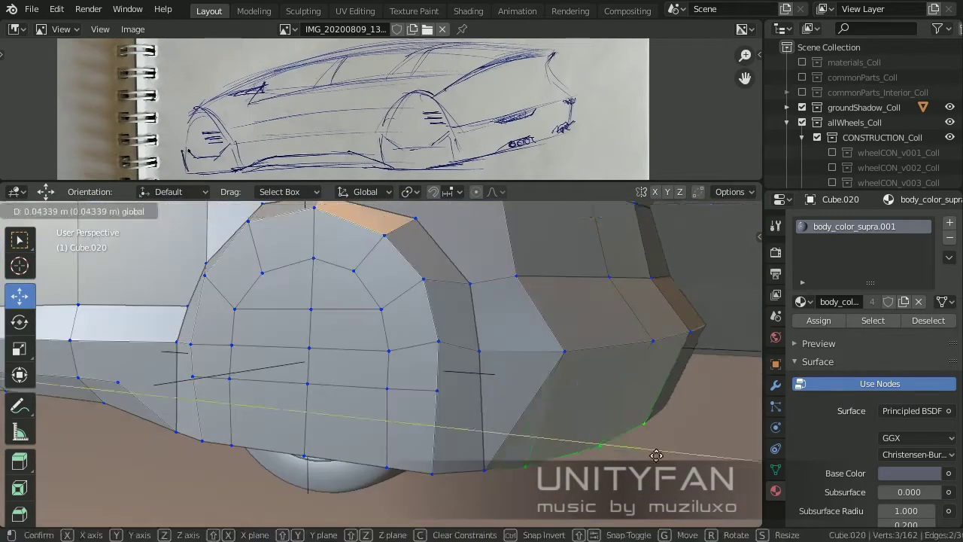
Select the lower face beside the wheel arch, then switch to vertex selection.
click(435, 421)
scroll(421, 406, down, 3)
middle_drag(398, 384, 415, 366)
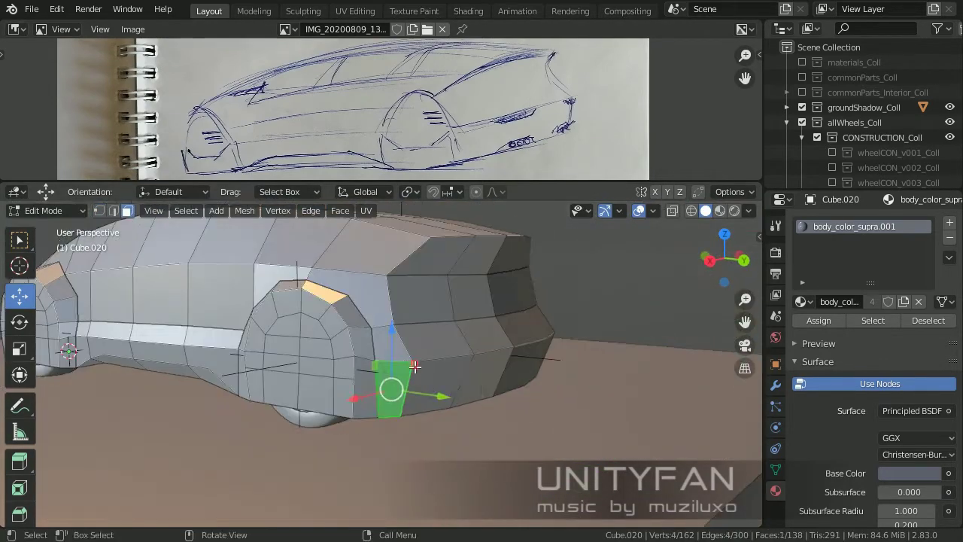
click(98, 210)
scroll(372, 452, up, 3)
mouse_move(372, 452)
middle_down()
mouse_move(286, 366)
mouse_move(377, 467)
middle_up()
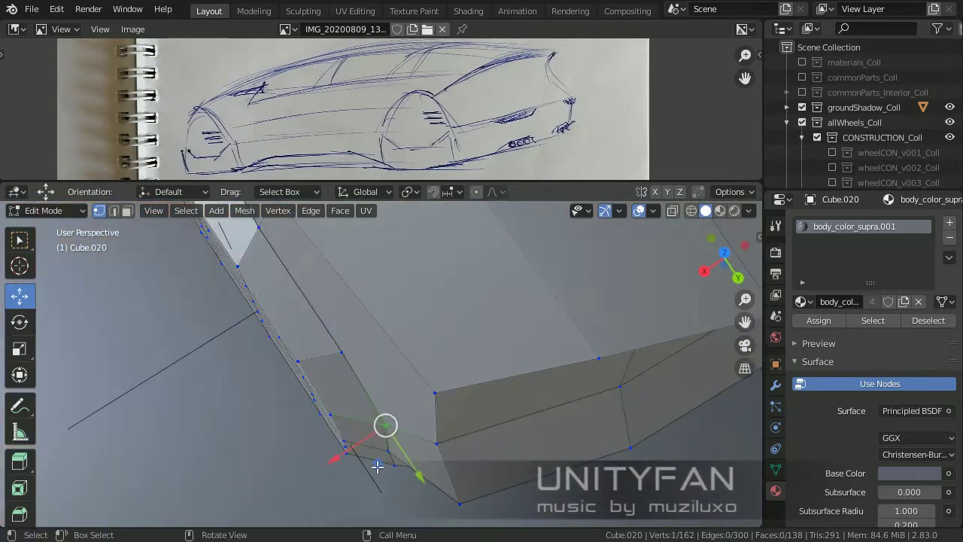
drag(391, 469, 395, 462)
mouse_move(395, 463)
middle_down()
mouse_move(409, 429)
mouse_move(386, 381)
middle_up()
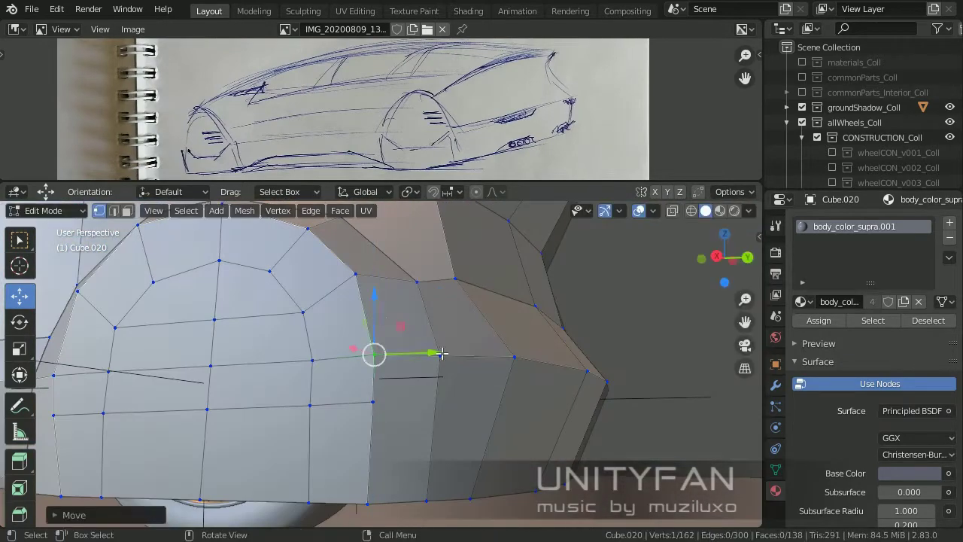
mouse_move(442, 353)
middle_down()
mouse_move(389, 387)
mouse_move(180, 409)
mouse_move(386, 417)
middle_up()
scroll(181, 408, up, 2)
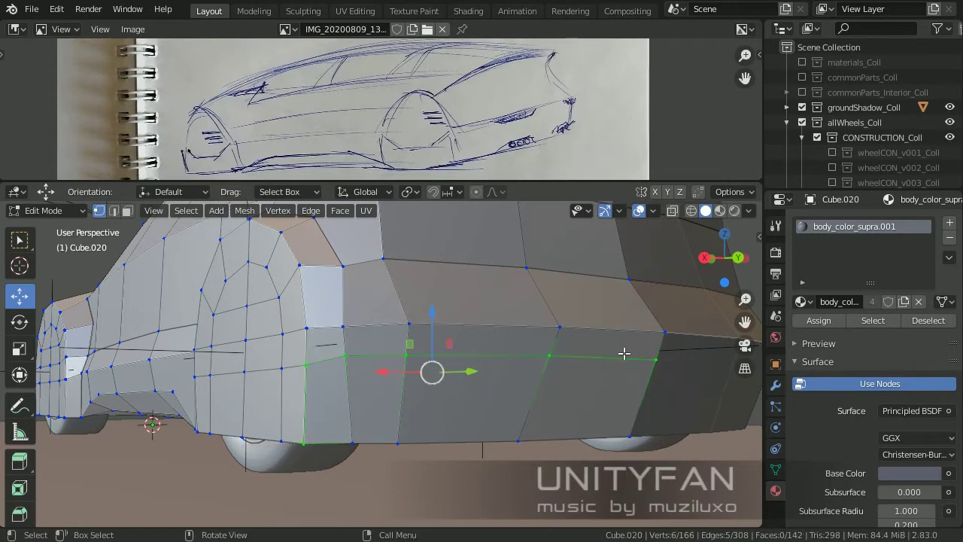
mouse_move(624, 353)
middle_down()
mouse_move(587, 414)
mouse_move(634, 414)
mouse_move(451, 391)
mouse_move(364, 364)
middle_up()
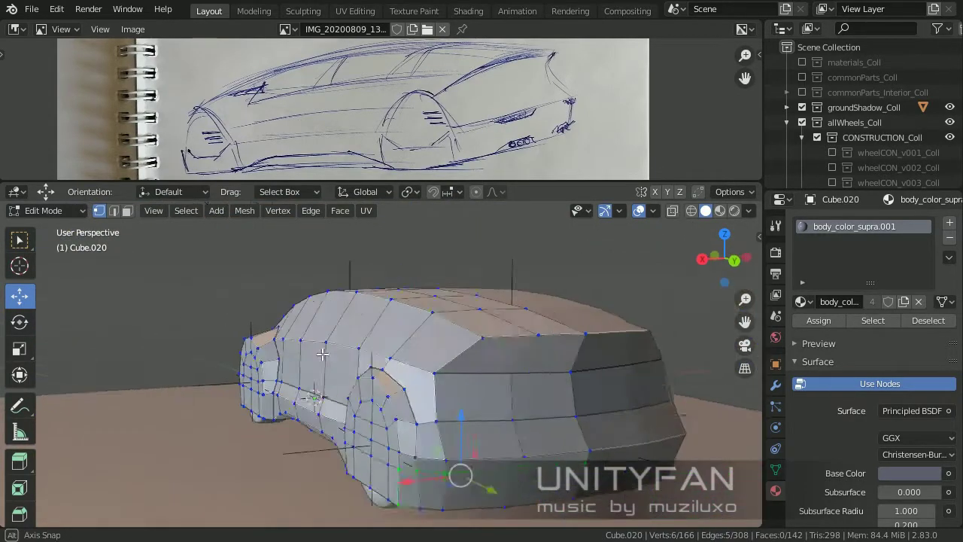
scroll(361, 362, up, 2)
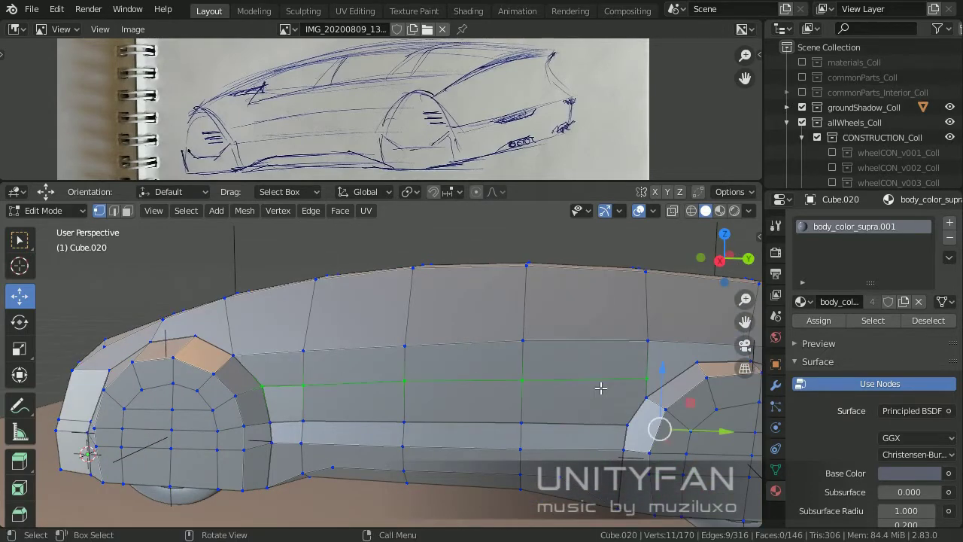
Select a four-edge shortest path along the side panel and shift it along Y.
mouse_move(593, 396)
middle_down()
mouse_move(572, 316)
mouse_move(413, 371)
mouse_move(329, 327)
mouse_move(475, 300)
mouse_move(464, 484)
mouse_move(338, 462)
mouse_move(583, 414)
mouse_move(427, 411)
mouse_move(484, 428)
mouse_move(444, 410)
mouse_move(534, 385)
mouse_move(365, 398)
mouse_move(361, 380)
mouse_move(599, 338)
mouse_move(349, 359)
middle_up()
ctrl+click(571, 316)
scroll(441, 411, up, 3)
ctrl+click(442, 411)
key(g)
click(353, 371)
key(g)
key(y)
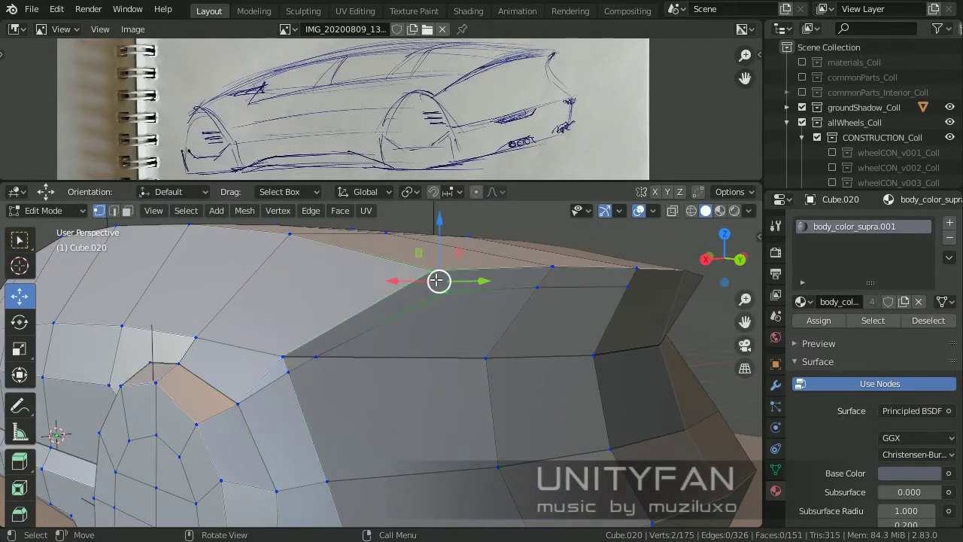
Merge the two wheel-arch corner vertices At Last, leaving 174 vertices.
mouse_move(454, 283)
middle_down()
mouse_move(550, 336)
mouse_move(451, 340)
mouse_move(425, 387)
mouse_move(422, 369)
mouse_move(444, 344)
mouse_move(460, 370)
middle_up()
key(Tab)
key(Tab)
click(572, 291)
middle_drag(572, 291, 374, 382)
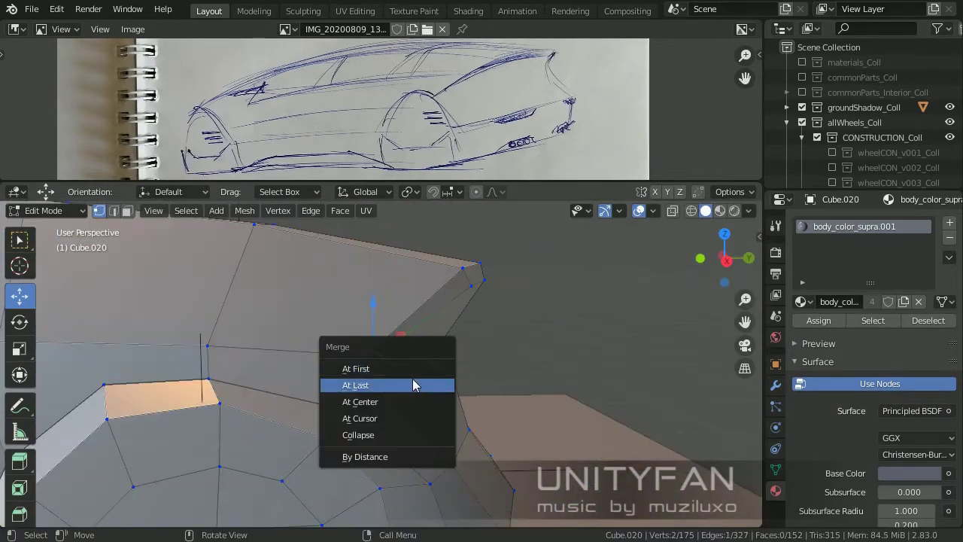
click(413, 386)
middle_drag(354, 349, 250, 346)
key(Tab)
key(Tab)
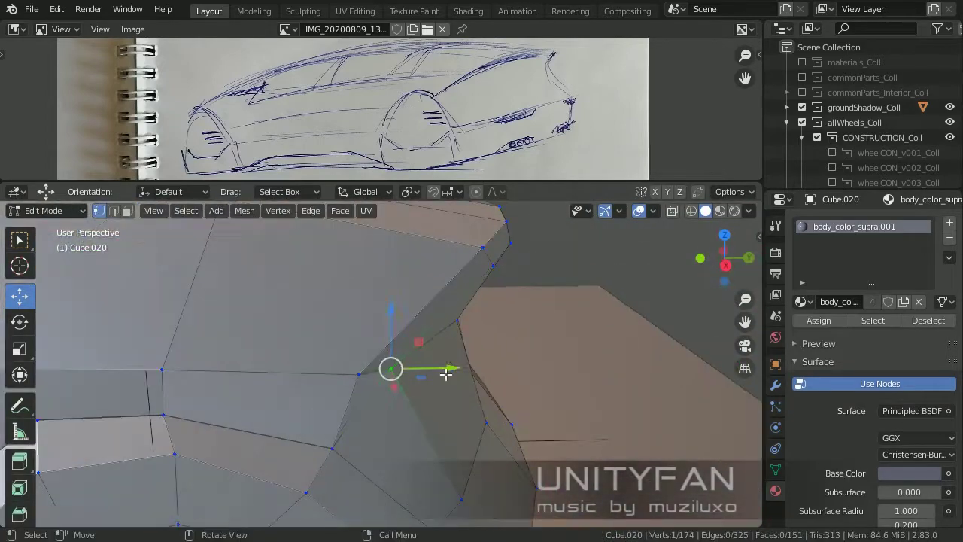
scroll(396, 377, down, 4)
key(Tab)
middle_drag(387, 370, 351, 397)
Move the three selected vertices at the body corner to a smoother position.
scroll(352, 397, up, 4)
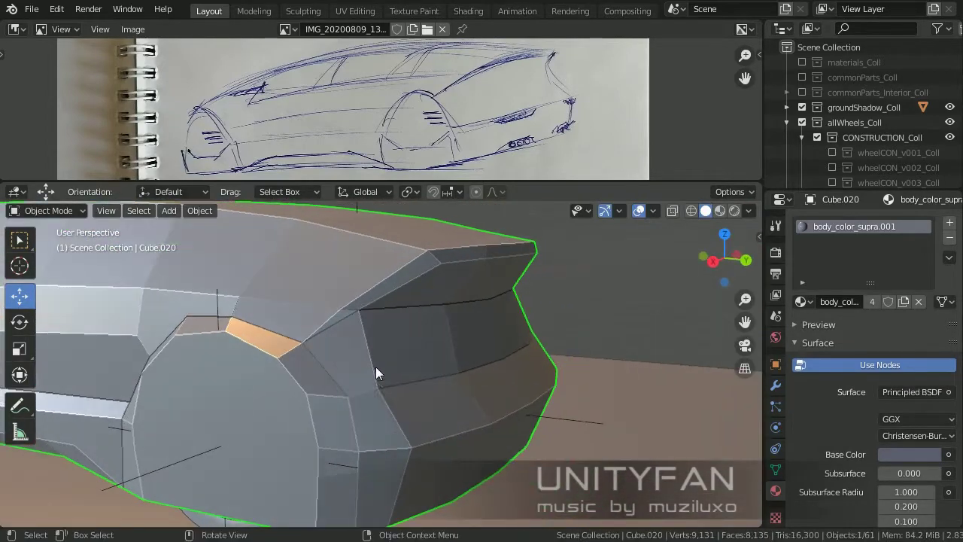
key(Tab)
mouse_move(375, 366)
middle_down()
mouse_move(319, 338)
mouse_move(439, 276)
middle_up()
key(g)
click(358, 318)
scroll(357, 319, down, 4)
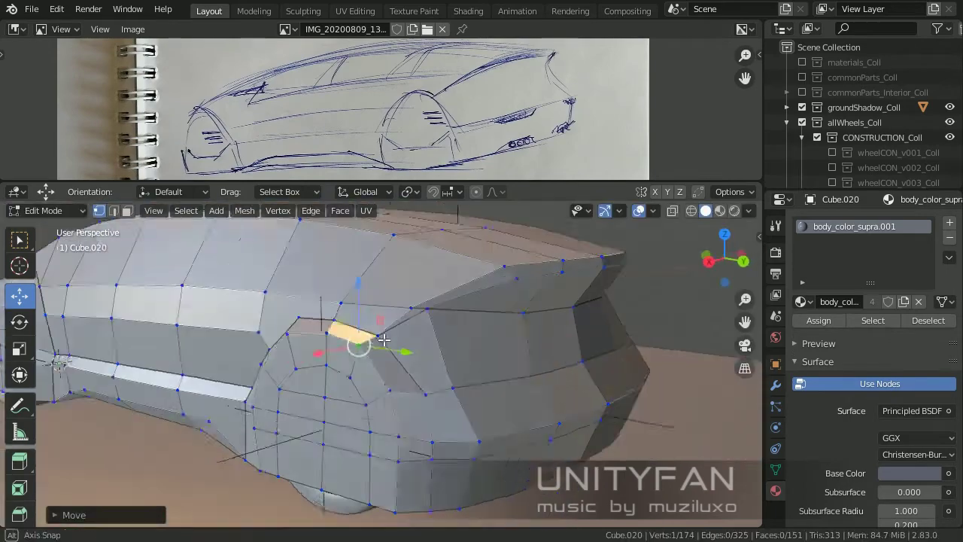
scroll(344, 344, up, 4)
From a rear view, nudge the corner vertices into a smoother line.
mouse_move(441, 344)
middle_down()
mouse_move(290, 331)
mouse_move(297, 346)
mouse_move(482, 361)
mouse_move(490, 304)
mouse_move(544, 323)
mouse_move(469, 354)
mouse_move(509, 344)
mouse_move(406, 350)
middle_up()
scroll(276, 338, up, 3)
key(g)
click(297, 345)
scroll(482, 361, down, 3)
click(521, 270)
scroll(497, 323, down, 3)
scroll(527, 316, up, 3)
scroll(495, 327, down, 3)
Review the whole car in Object Mode, then reposition a roof vertex in Edit Mode.
key(Tab)
scroll(406, 350, down, 5)
middle_drag(324, 365, 365, 356)
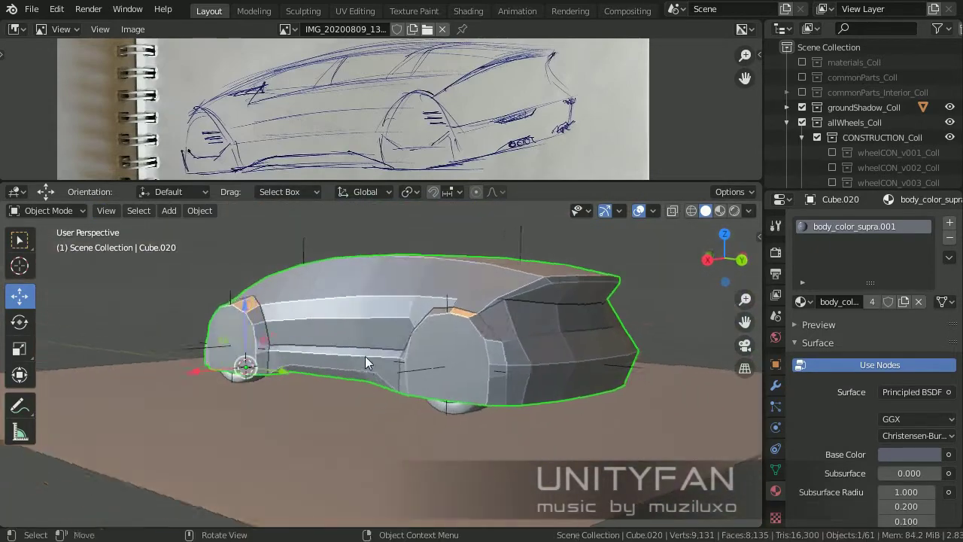
key(Tab)
scroll(365, 356, up, 5)
alt+middle_drag(501, 324, 369, 335)
scroll(370, 336, down, 4)
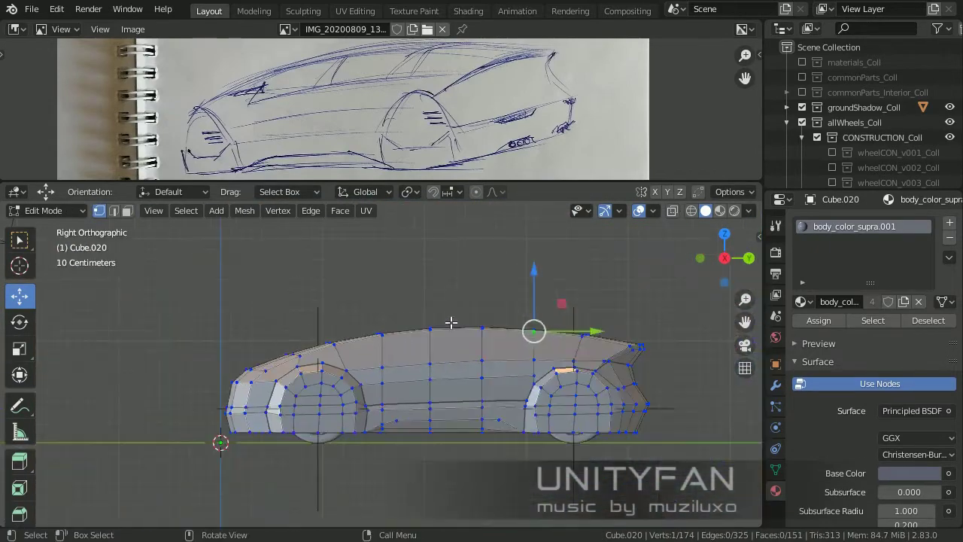
middle_drag(451, 322, 341, 326)
scroll(341, 326, up, 4)
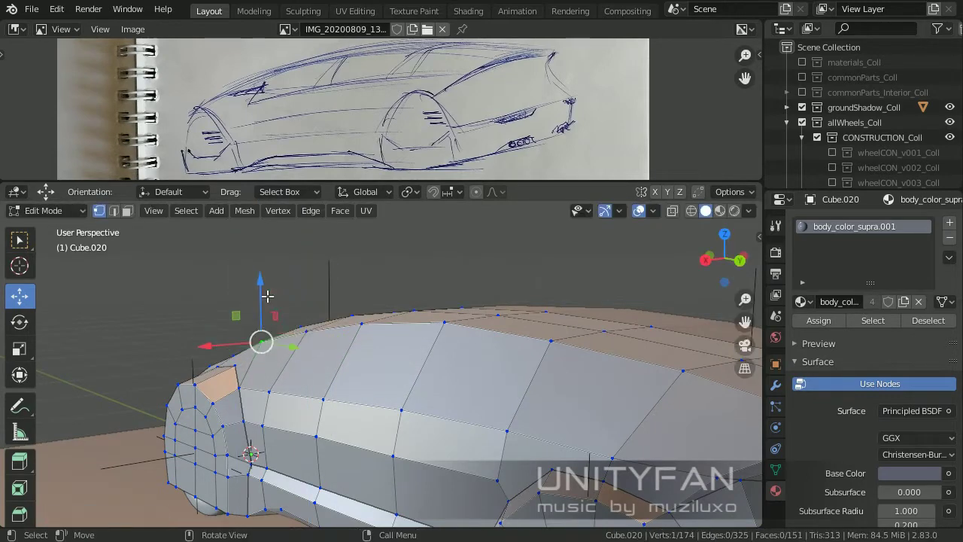
click(268, 296)
Adjust roof-edge vertices from three-quarter and side views to smooth the roofline.
middle_drag(268, 296, 447, 280)
click(533, 294)
scroll(533, 294, down, 3)
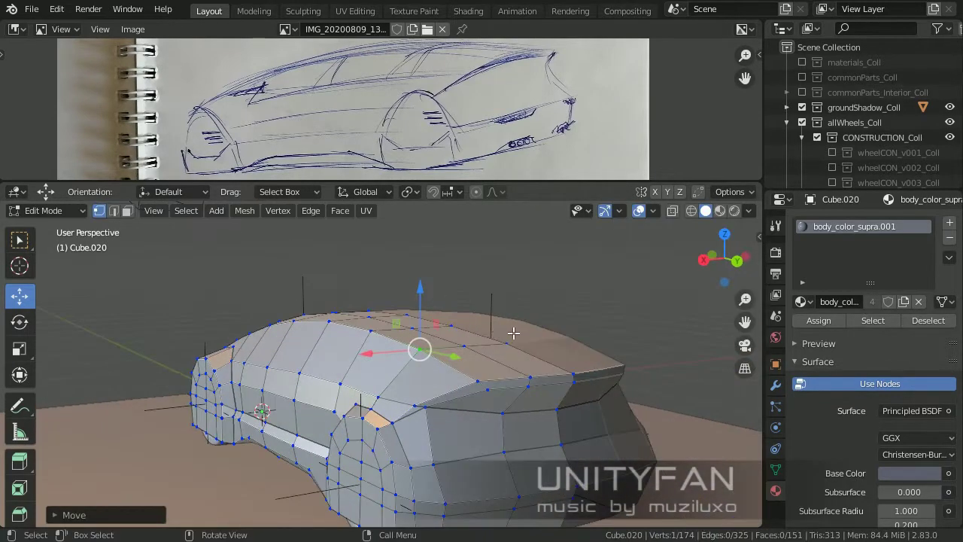
alt+middle_drag(533, 301, 505, 373)
scroll(506, 372, up, 4)
mouse_move(309, 359)
middle_down()
mouse_move(304, 342)
mouse_move(326, 344)
mouse_move(348, 273)
mouse_move(323, 329)
middle_up()
click(308, 318)
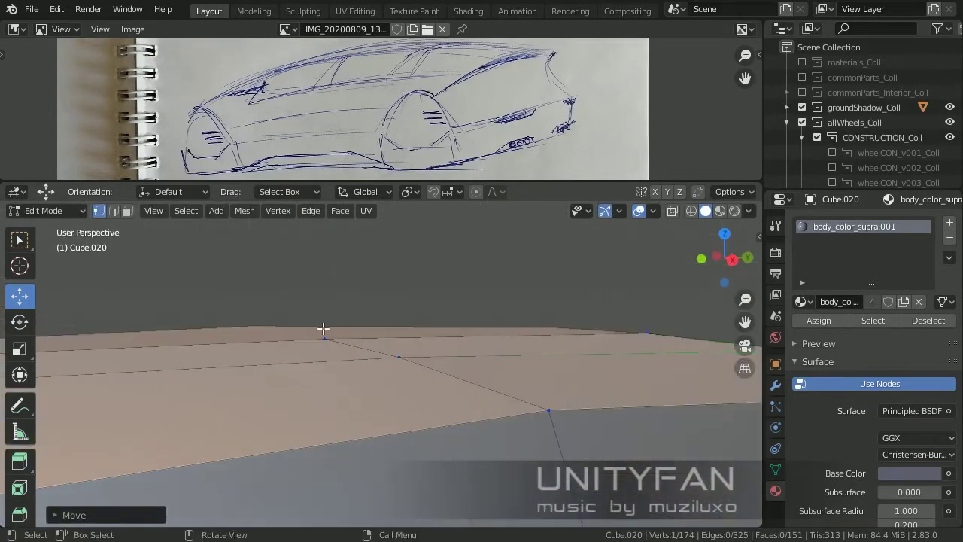
Line up a straight side view and move a roof-edge vertex into line.
mouse_move(380, 354)
alt+middle_down()
mouse_move(353, 332)
mouse_move(301, 354)
mouse_move(418, 331)
mouse_move(323, 266)
alt+middle_up()
scroll(418, 330, up, 3)
drag(323, 266, 331, 276)
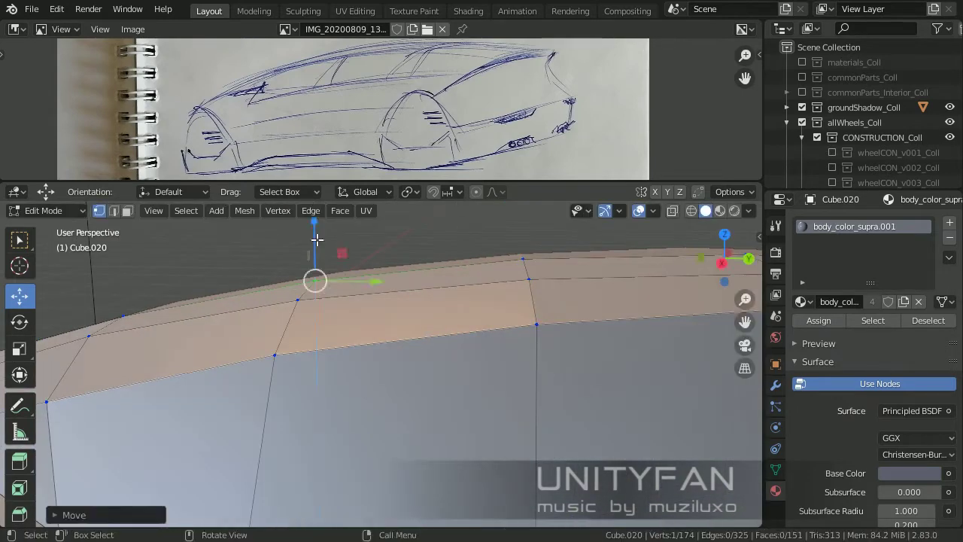
mouse_move(316, 239)
middle_down()
mouse_move(332, 317)
mouse_move(316, 339)
middle_up()
key(g)
click(313, 324)
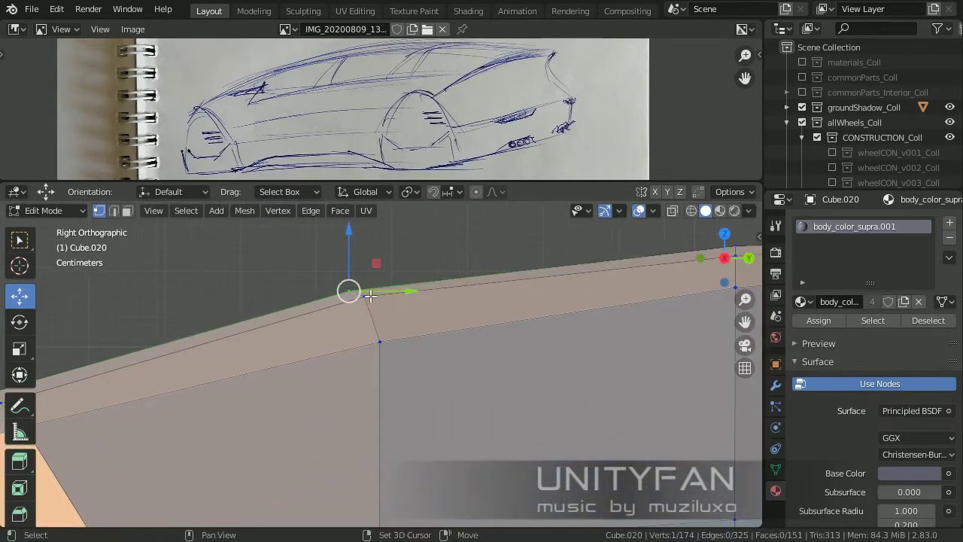
Move the front corner vertex and return to Object Mode to view the whole car.
shift+middle_drag(344, 286, 427, 326)
scroll(395, 313, down, 3)
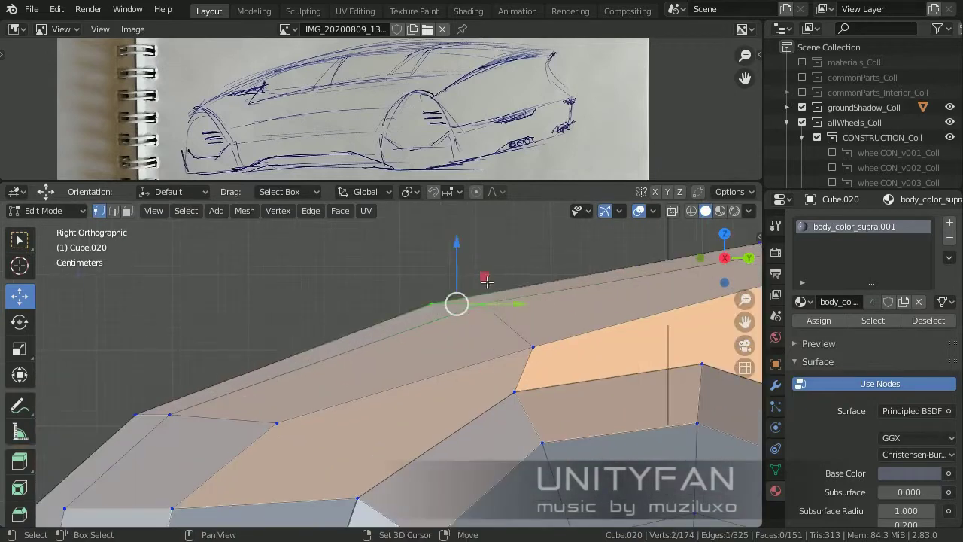
shift+middle_drag(122, 429, 334, 312)
scroll(429, 311, down, 3)
key(g)
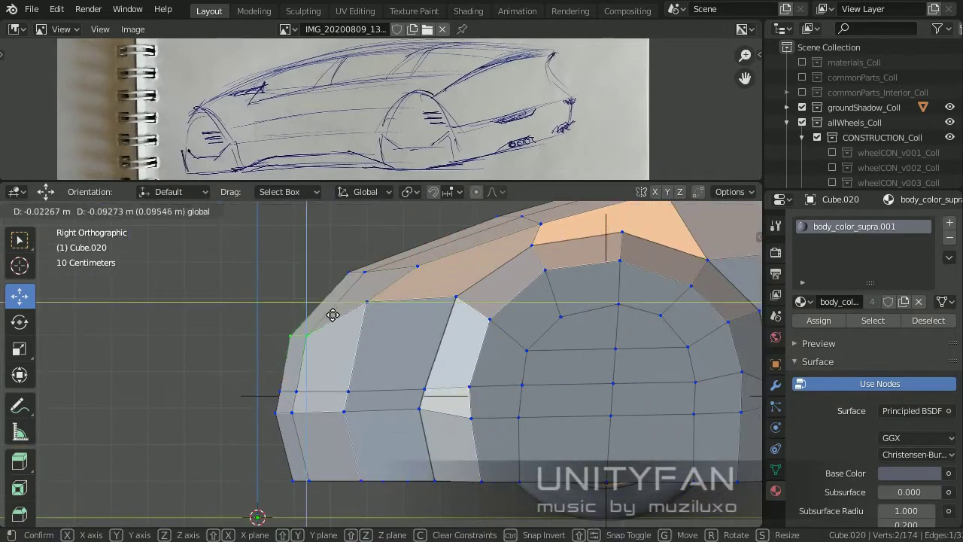
scroll(384, 306, up, 2)
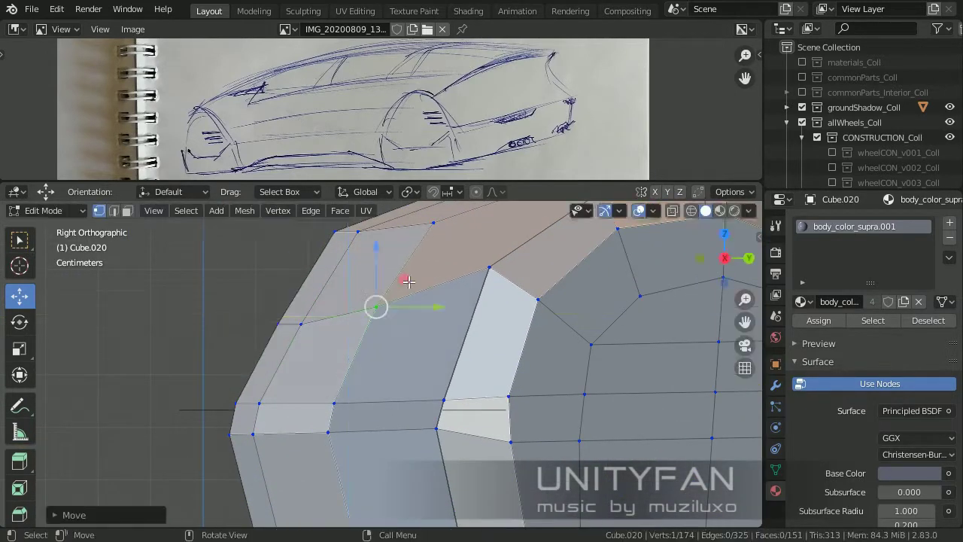
scroll(408, 280, down, 5)
middle_drag(408, 281, 433, 374)
key(Tab)
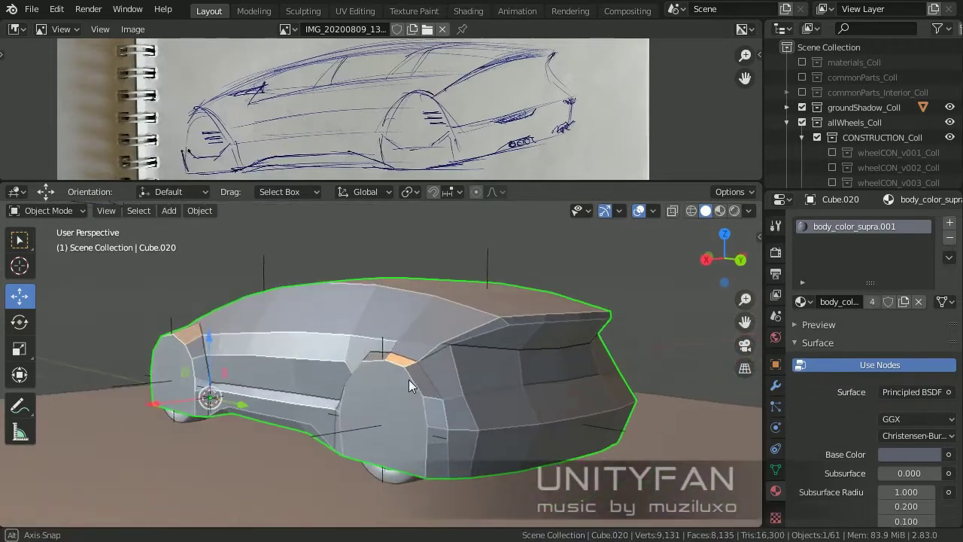
Finish the knife cut along the upper side of the car body.
key(Tab)
scroll(409, 379, up, 4)
scroll(354, 377, down, 1)
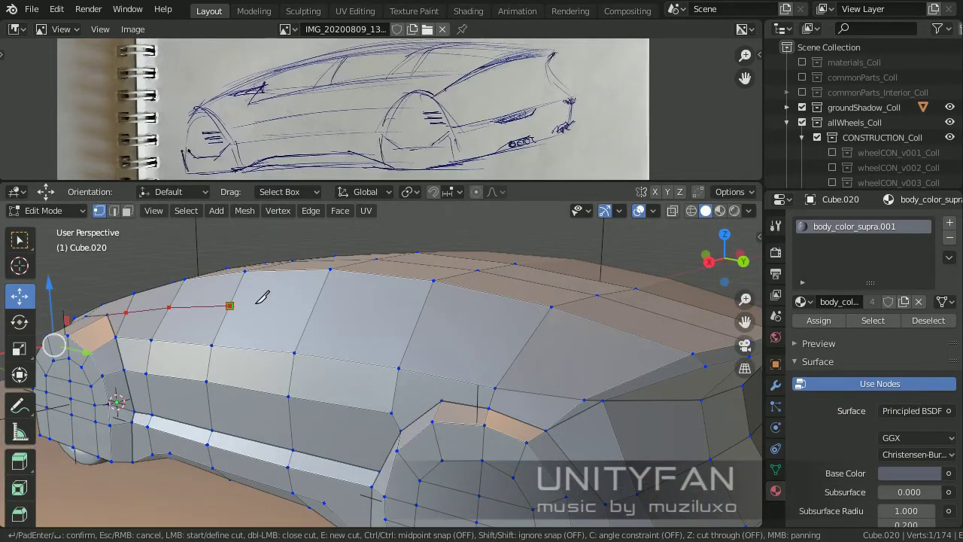
mouse_move(412, 316)
middle_down()
mouse_move(555, 351)
mouse_move(484, 350)
mouse_move(498, 314)
middle_up()
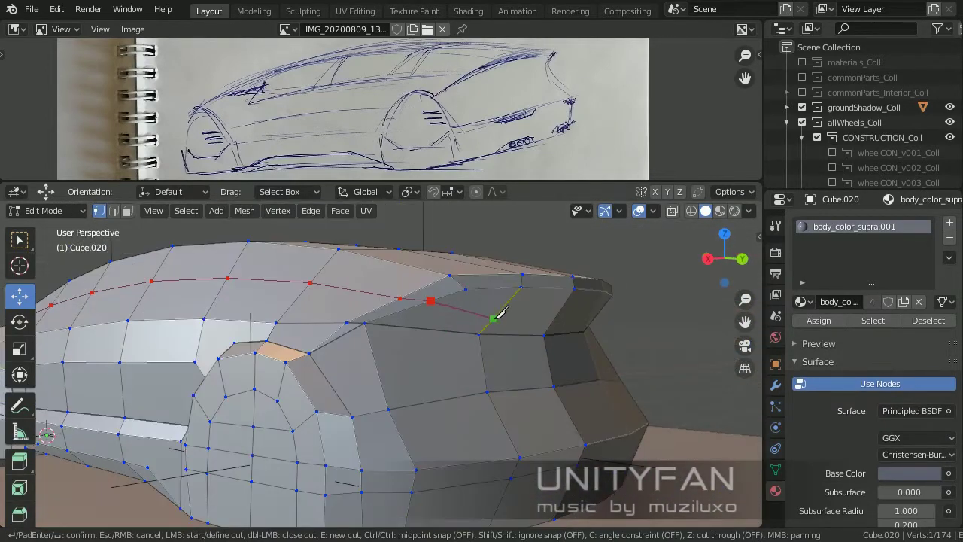
key(Return)
middle_drag(562, 303, 572, 347)
click(456, 279)
Select a single vertex on the body edge and move it to a smoother position.
mouse_move(455, 279)
middle_down()
mouse_move(484, 382)
mouse_move(477, 397)
mouse_move(435, 370)
mouse_move(512, 368)
middle_up()
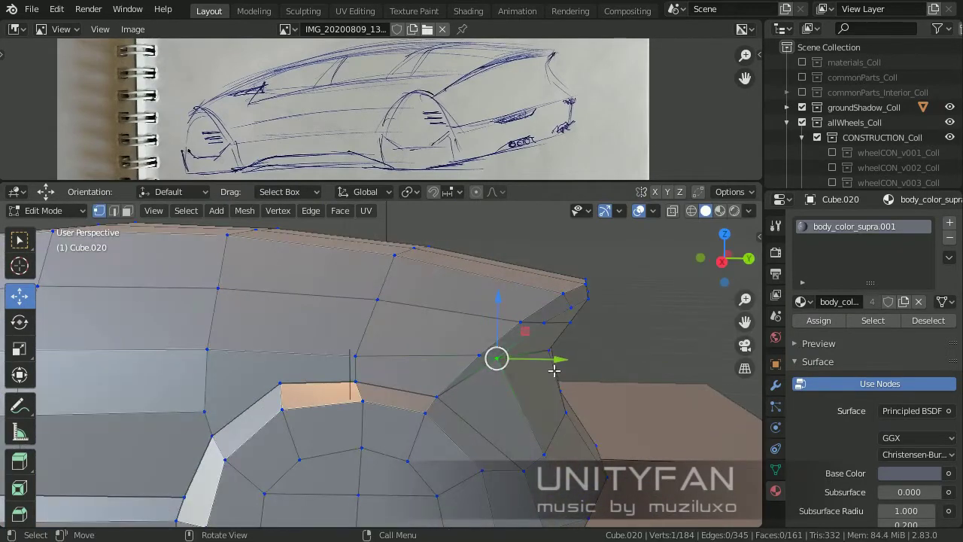
scroll(554, 370, down, 5)
scroll(364, 310, up, 5)
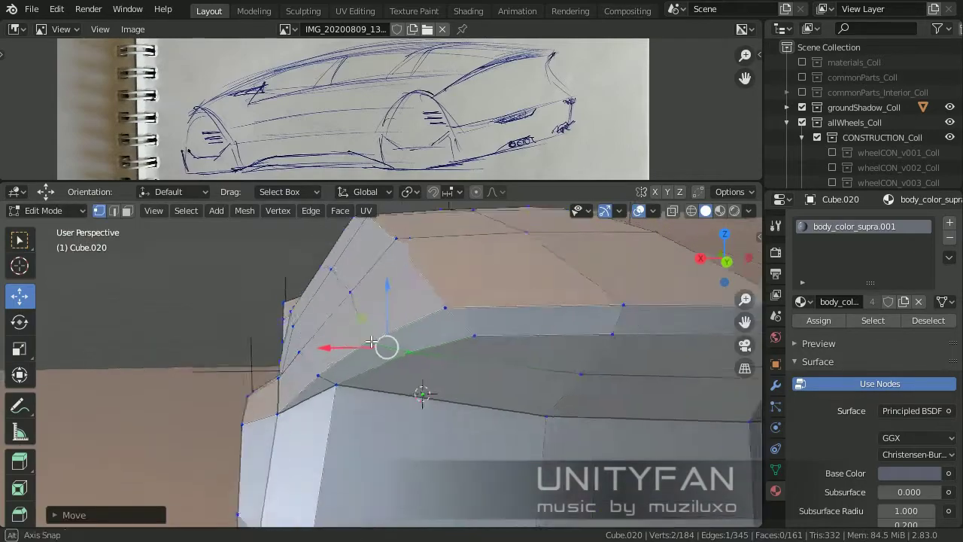
middle_drag(371, 342, 466, 344)
ctrl+click(504, 354)
middle_drag(467, 389, 516, 343)
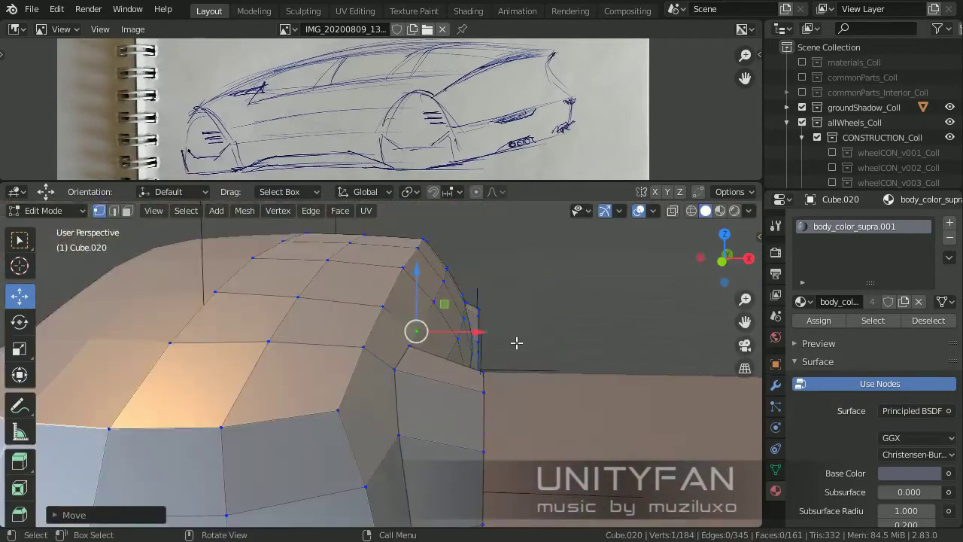
scroll(517, 343, down, 4)
scroll(331, 384, up, 3)
mouse_move(376, 361)
middle_down()
mouse_move(331, 384)
mouse_move(374, 398)
middle_up()
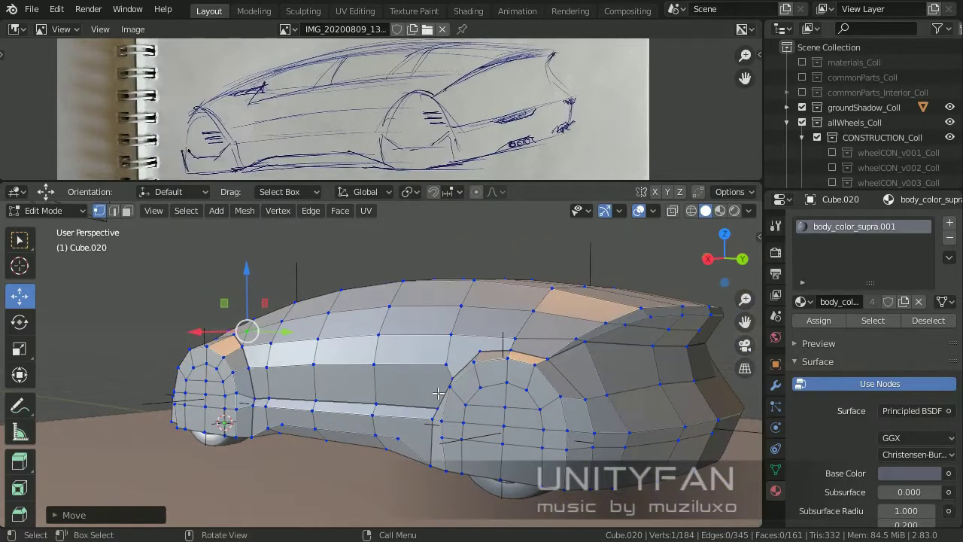
scroll(430, 323, up, 2)
key(g)
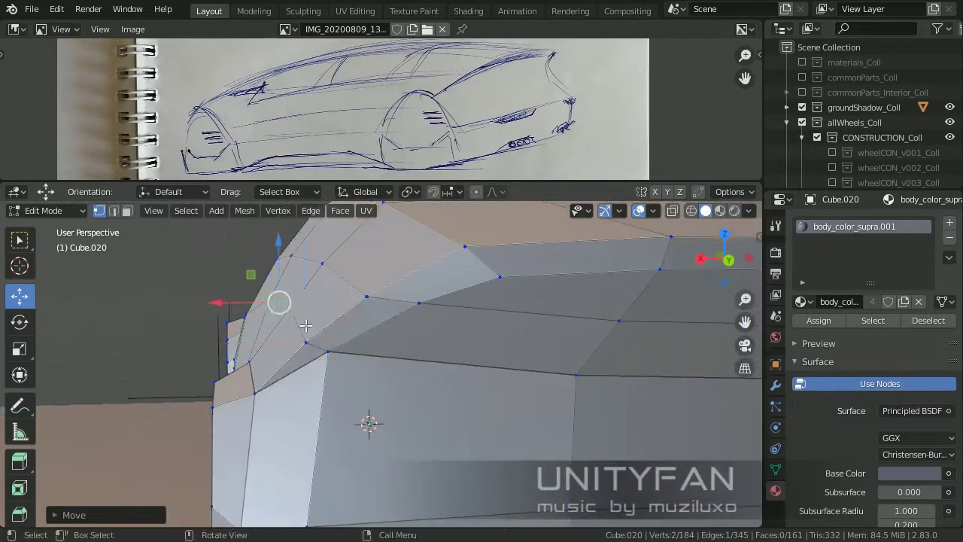
click(303, 293)
Reposition vertices at the front corner above the nose.
mouse_move(303, 293)
middle_down()
mouse_move(518, 363)
mouse_move(465, 381)
mouse_move(405, 377)
middle_up()
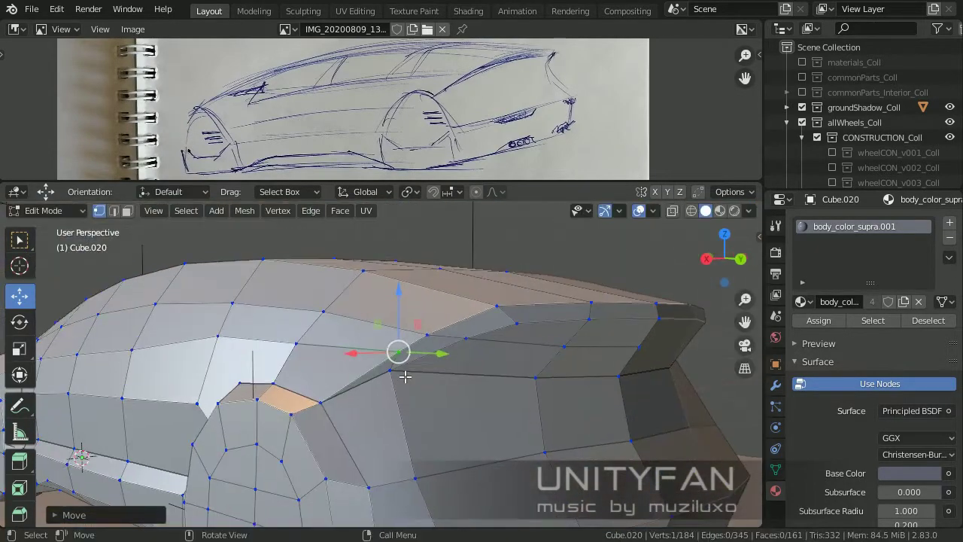
click(285, 332)
mouse_move(285, 333)
middle_down()
mouse_move(446, 362)
mouse_move(338, 381)
middle_up()
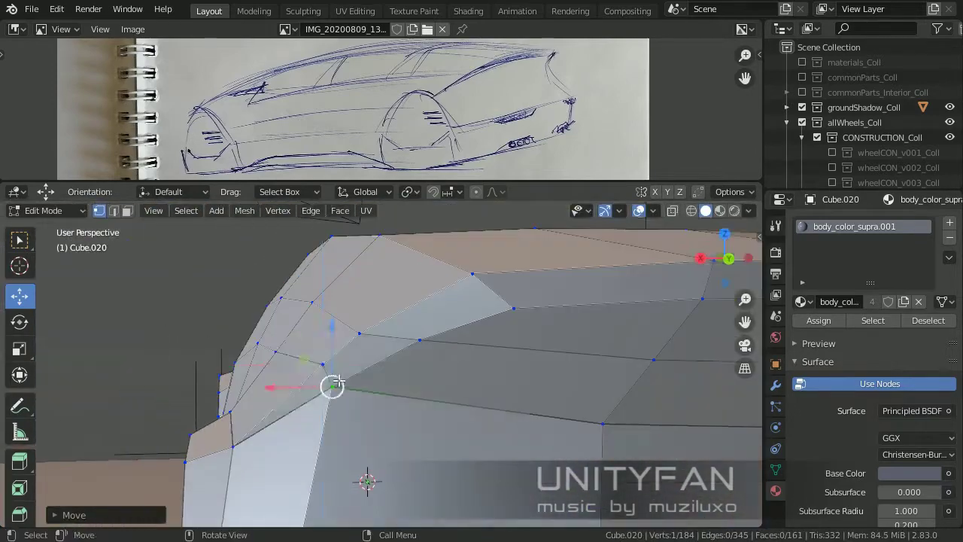
middle_drag(278, 369, 408, 393)
scroll(415, 351, down, 4)
scroll(405, 344, up, 3)
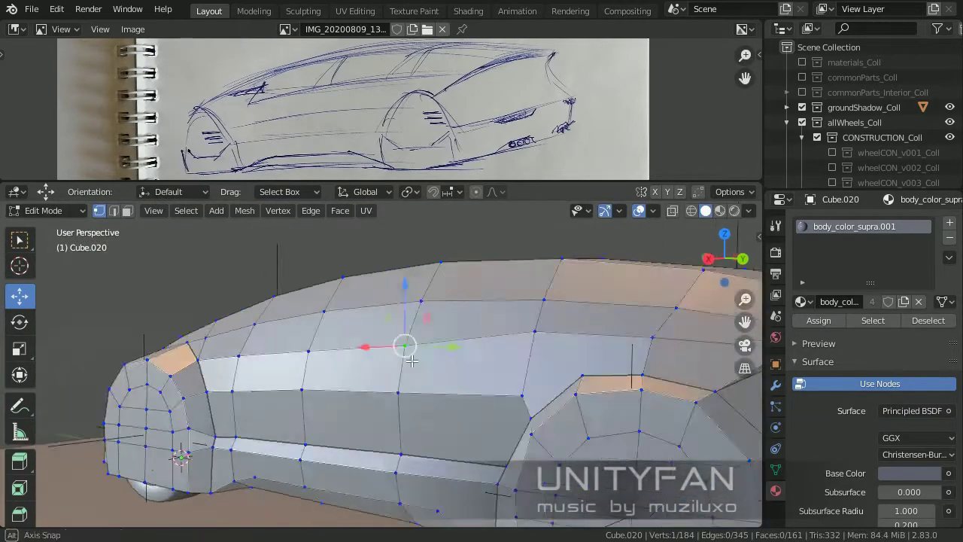
scroll(320, 310, up, 3)
mouse_move(320, 309)
middle_down()
mouse_move(486, 276)
mouse_move(364, 386)
mouse_move(337, 352)
mouse_move(430, 447)
middle_up()
key(g)
click(371, 335)
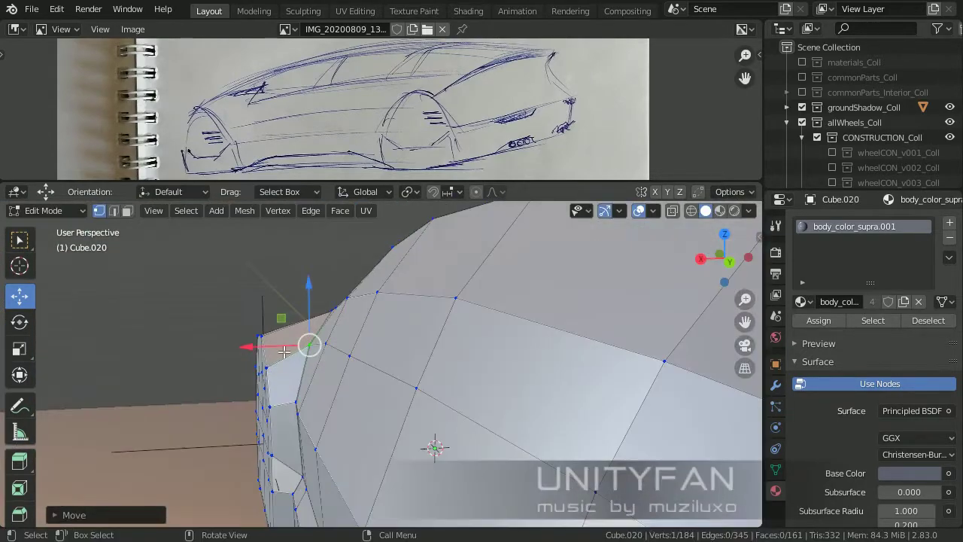
View the front wheel arch and switch to face selection mode.
scroll(430, 447, down, 4)
mouse_move(501, 402)
middle_down()
mouse_move(456, 333)
mouse_move(416, 356)
mouse_move(343, 320)
middle_up()
scroll(416, 357, up, 5)
scroll(343, 320, down, 5)
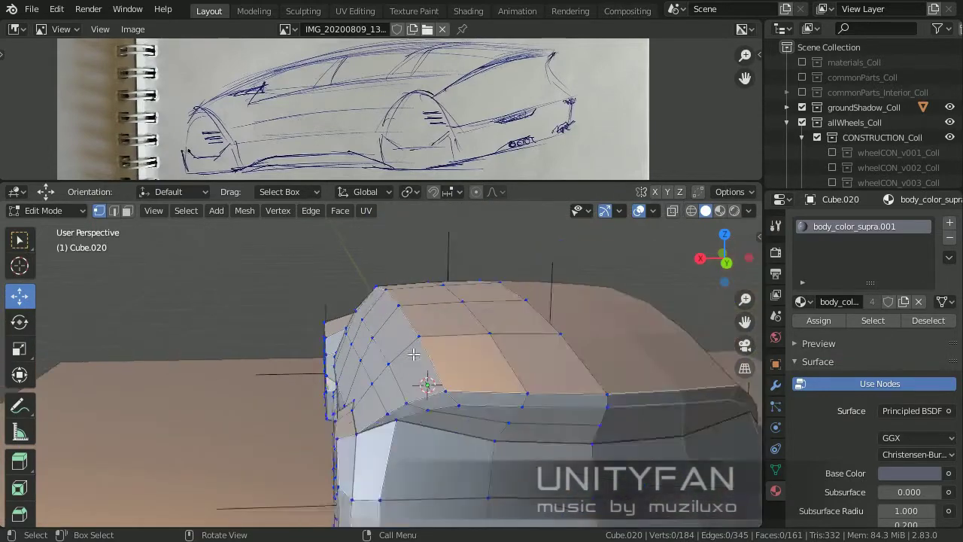
scroll(394, 369, down, 3)
mouse_move(419, 347)
middle_down()
mouse_move(393, 370)
mouse_move(462, 354)
mouse_move(410, 355)
mouse_move(427, 381)
middle_up()
scroll(394, 369, up, 4)
key(3)
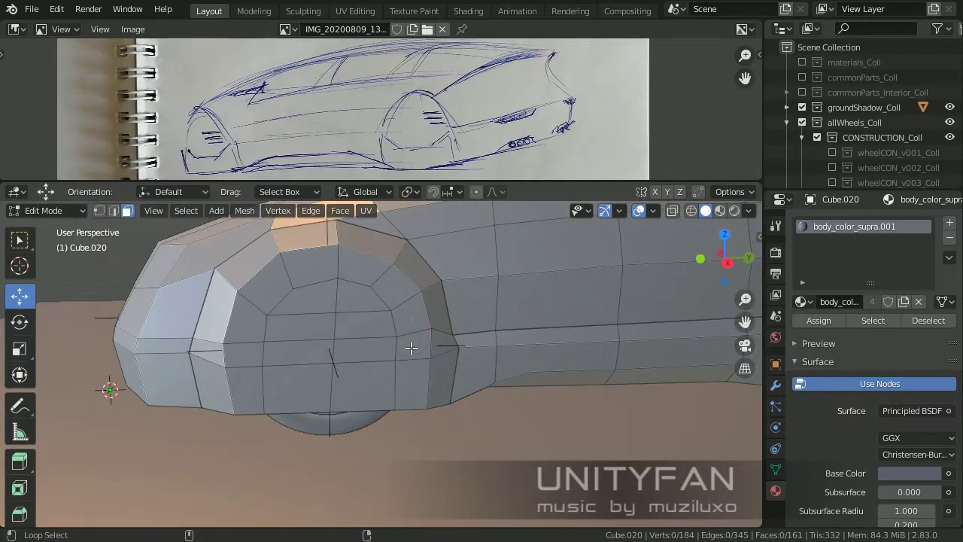
Select the face loop along the arch's lower body and delete it.
key(Tab)
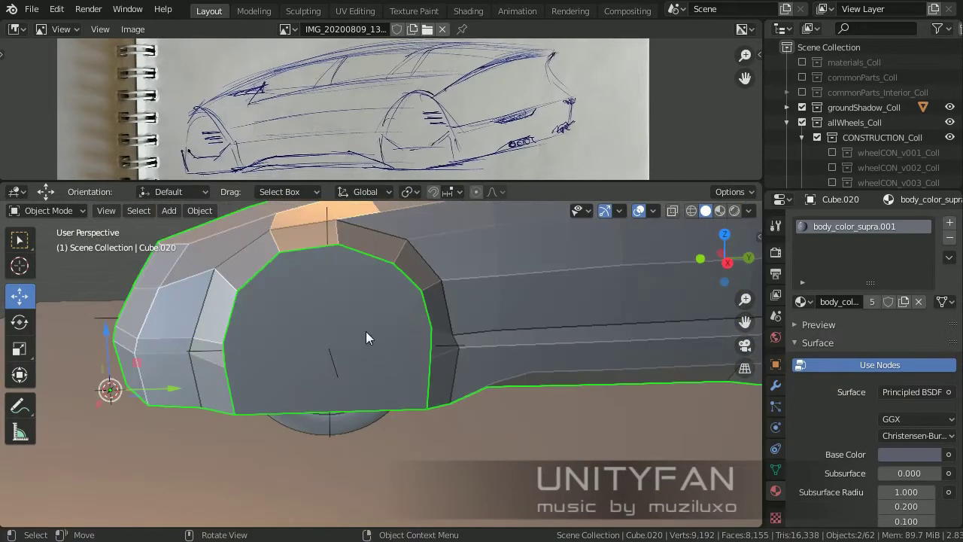
mouse_move(366, 331)
middle_down()
mouse_move(337, 339)
mouse_move(383, 365)
middle_up()
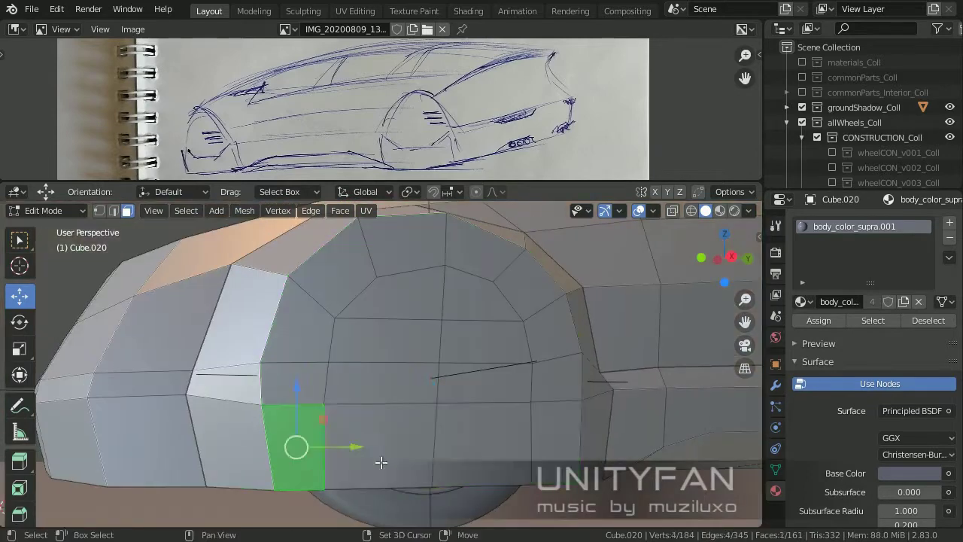
alt+click(379, 460)
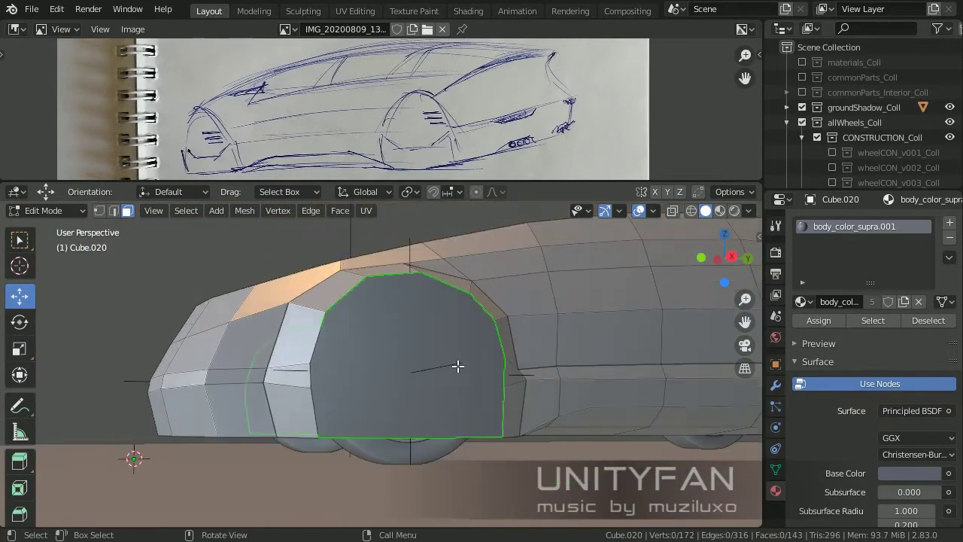
mouse_move(282, 452)
middle_down()
mouse_move(314, 389)
mouse_move(401, 392)
middle_up()
key(x)
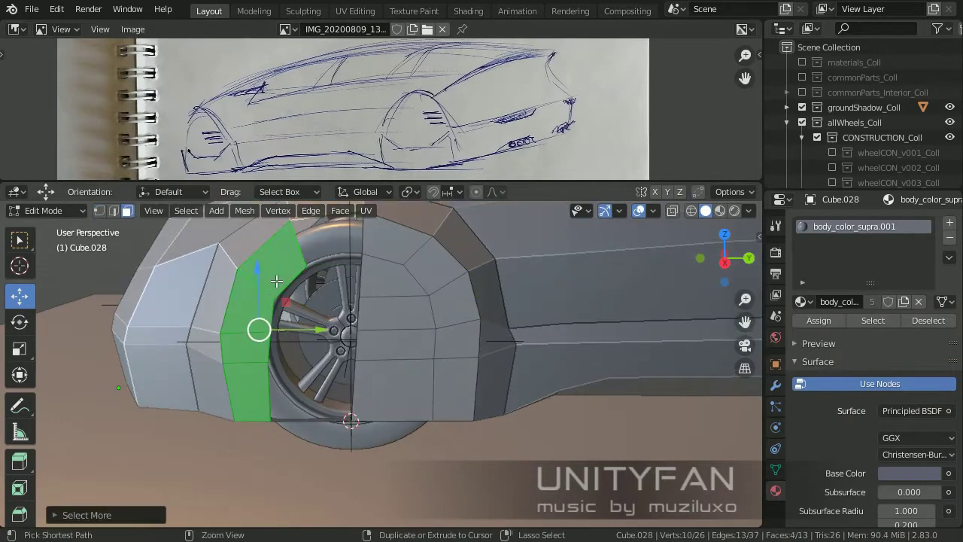
Mirror the arch piece across Y and select its left column of vertices.
click(776, 386)
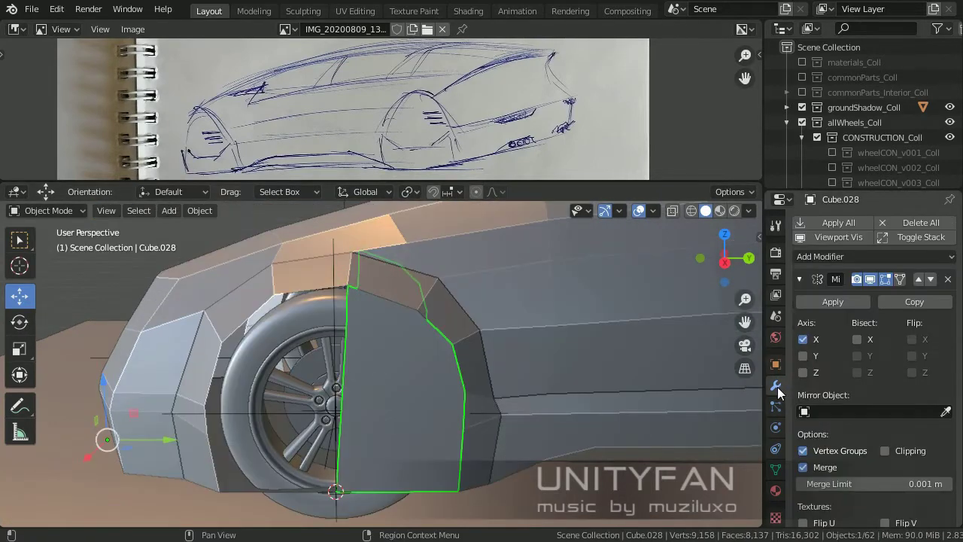
click(803, 356)
mouse_move(678, 370)
middle_down()
mouse_move(429, 368)
mouse_move(527, 355)
mouse_move(442, 355)
middle_up()
key(Tab)
key(KP_Decimal)
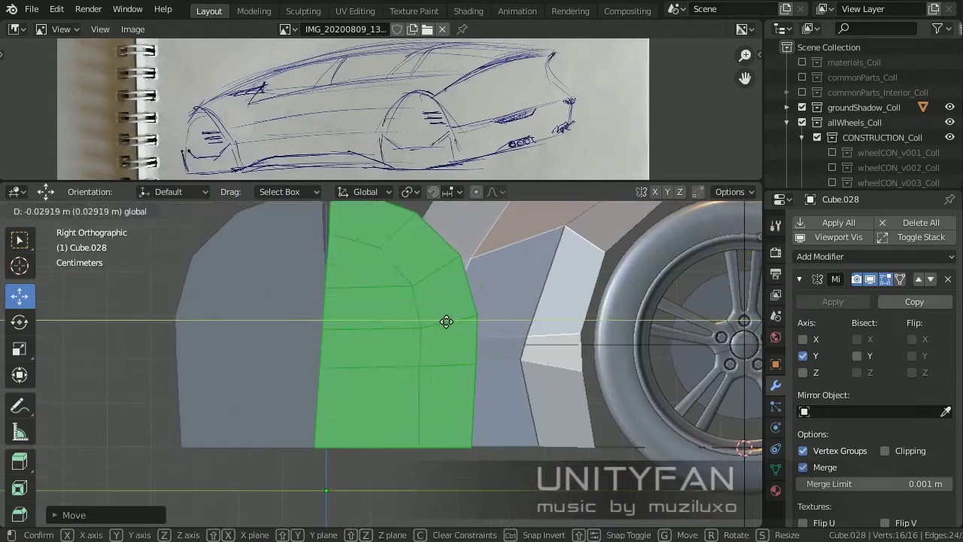
click(98, 210)
scroll(369, 376, down, 2)
drag(335, 256, 369, 458)
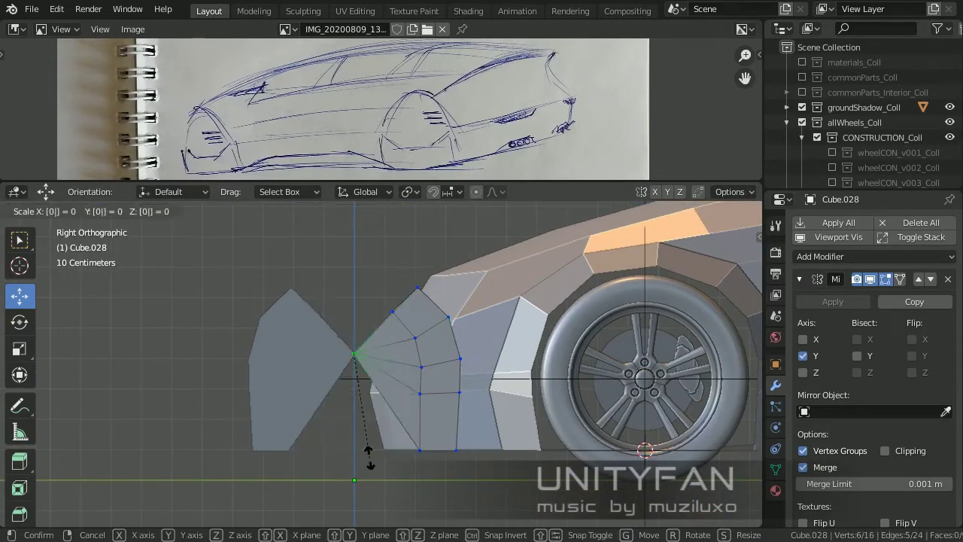
key(n)
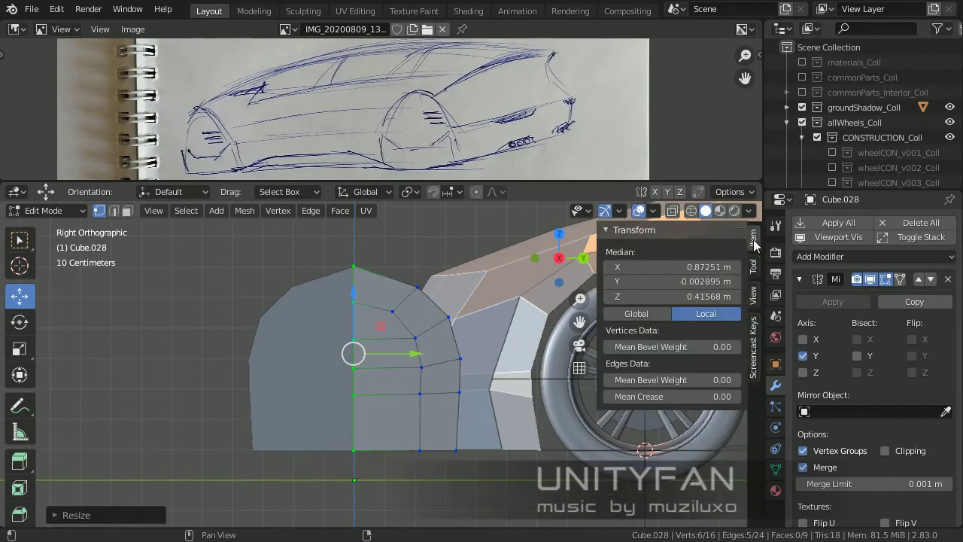
Reposition the arch piece in right side view and also mirror it across X.
key(Tab)
mouse_move(451, 376)
middle_down()
mouse_move(423, 398)
mouse_move(377, 341)
middle_up()
key(n)
key(KP_3)
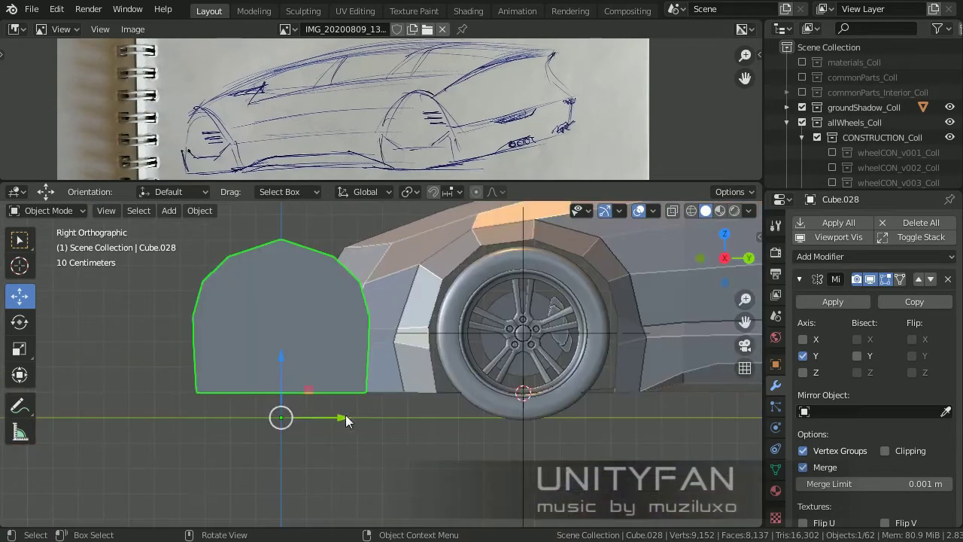
key(g)
click(594, 443)
middle_drag(594, 443, 526, 392)
click(803, 339)
Switch to see-through wireframe shading and move the arch piece into place.
mouse_move(466, 376)
middle_down()
mouse_move(448, 418)
mouse_move(435, 418)
middle_up()
key(Tab)
key(KP_3)
key(z)
click(309, 399)
key(Tab)
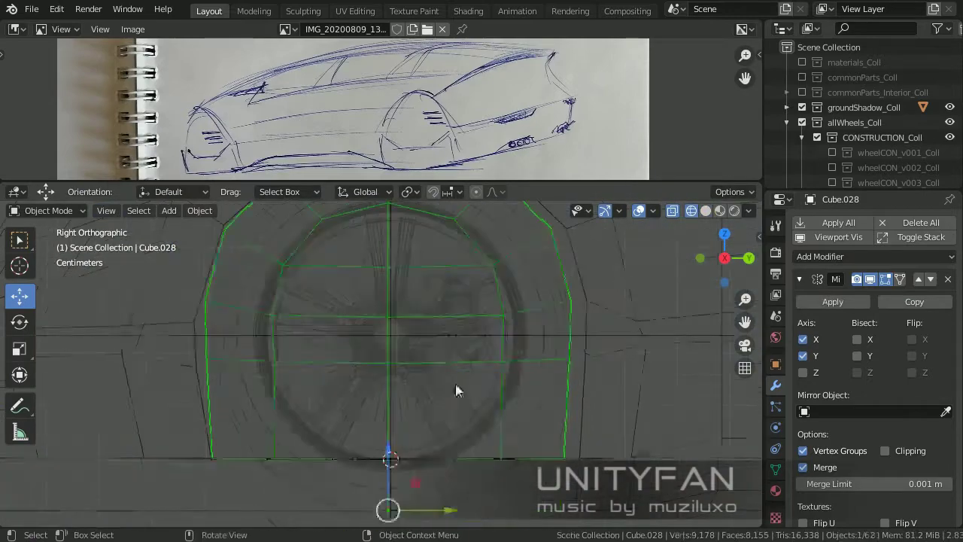
key(g)
click(452, 499)
Adjust arch vertices with axis-constrained moves, then turn wireframe see-through off.
key(Tab)
scroll(456, 334, up, 2)
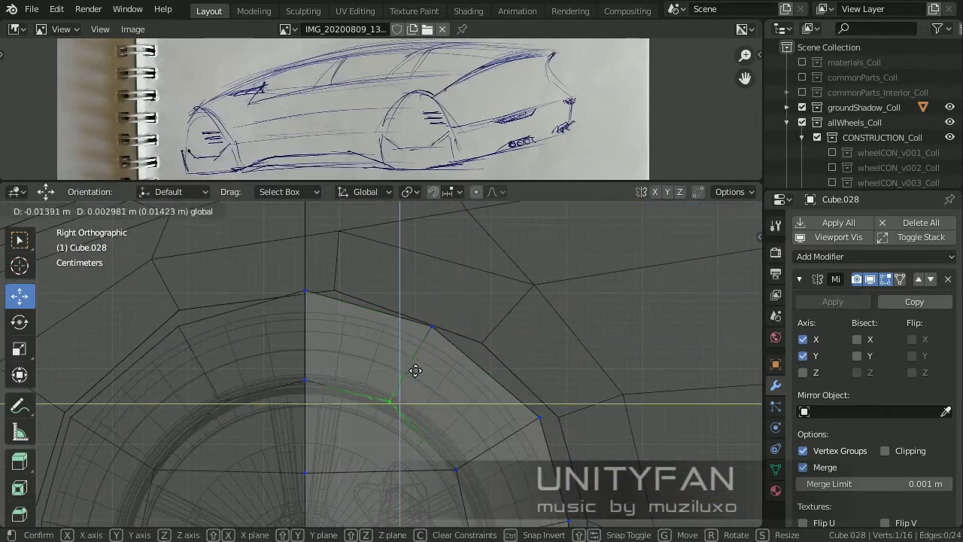
click(477, 366)
shift+middle_drag(477, 365, 555, 317)
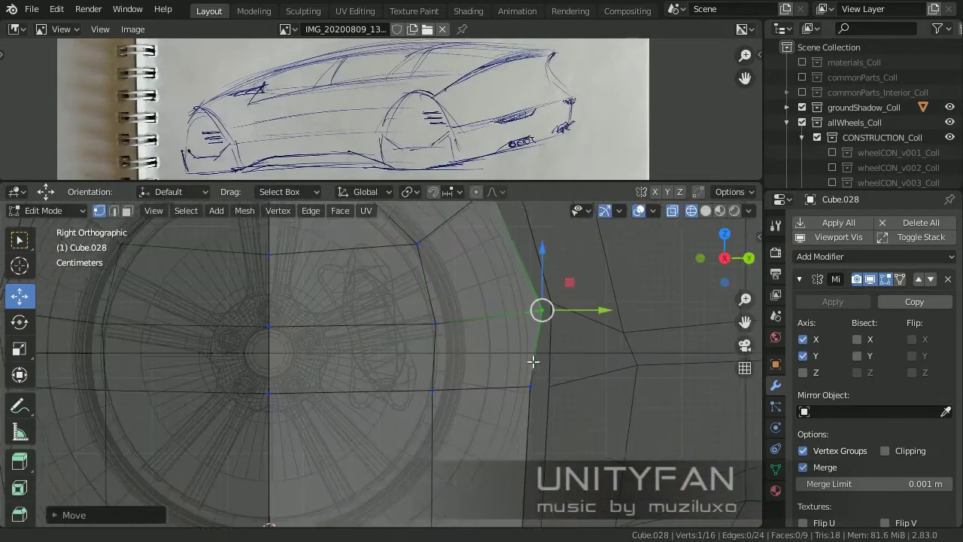
key(g)
key(shift+x)
mouse_move(526, 421)
middle_down()
mouse_move(456, 437)
mouse_move(454, 414)
mouse_move(489, 429)
middle_up()
key(alt+z)
Slide the selected arch vertices along the Y axis.
key(g)
key(y)
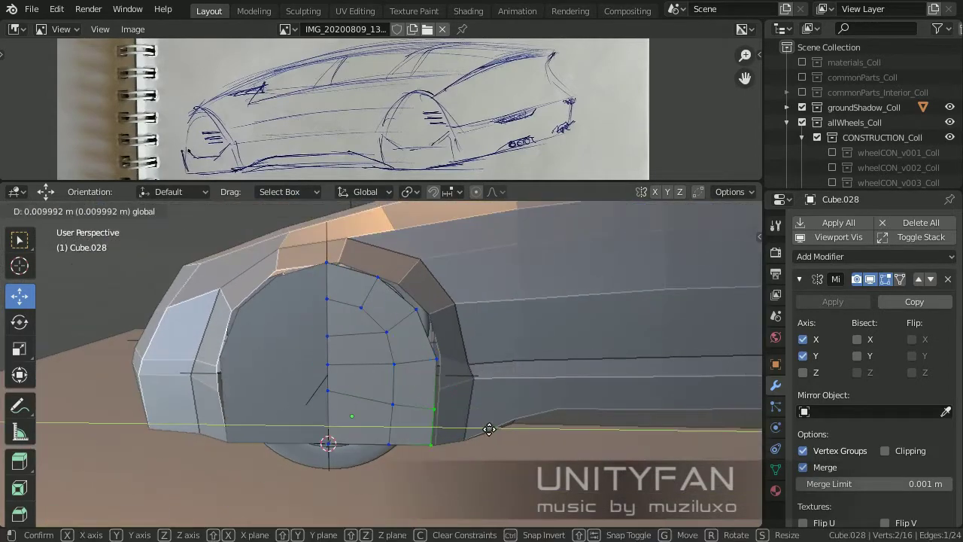
scroll(493, 430, up, 3)
key(g)
key(y)
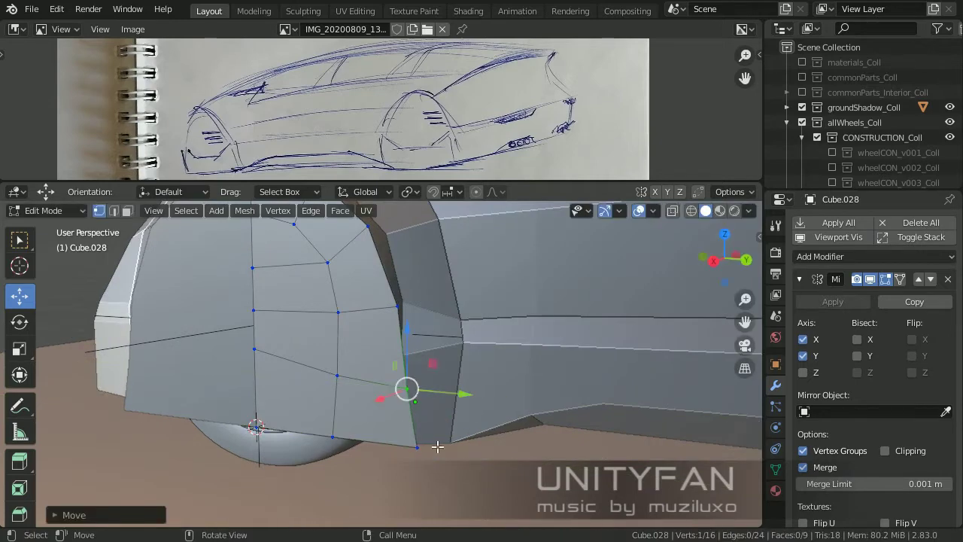
middle_drag(438, 447, 351, 352)
key(Tab)
key(Tab)
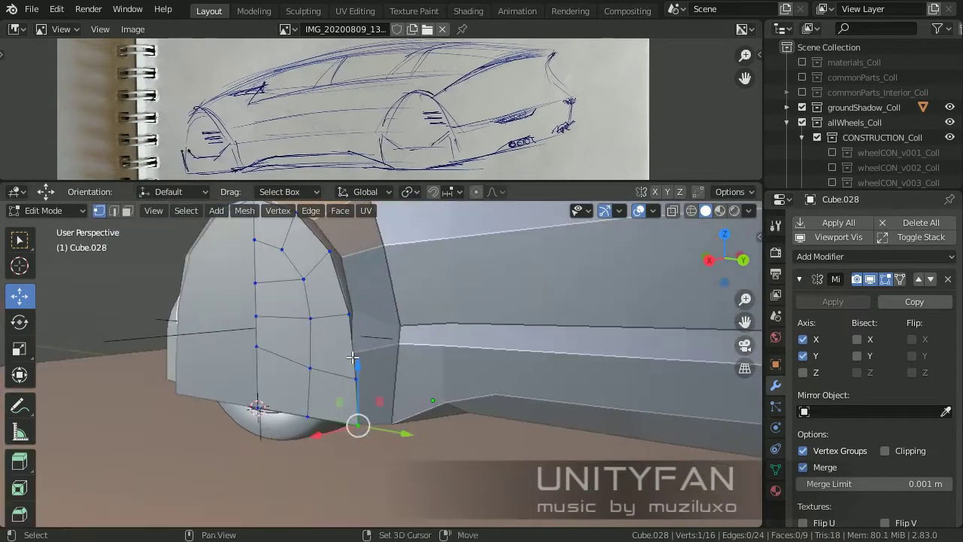
drag(353, 357, 354, 352)
mouse_move(354, 352)
middle_down()
mouse_move(254, 339)
mouse_move(334, 327)
mouse_move(258, 363)
middle_up()
Move a vertical strip of arch faces, then switch to vertex mode in side view.
alt+click(325, 327)
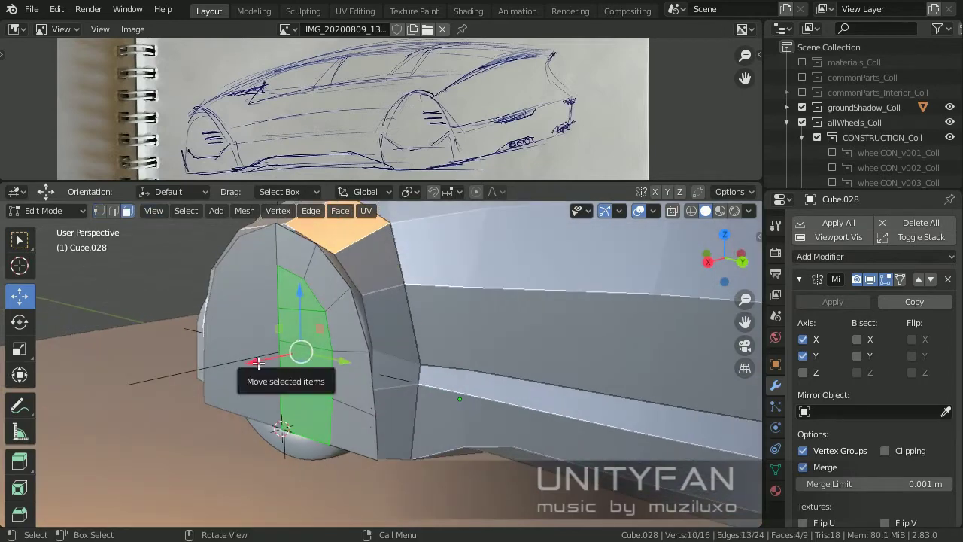
click(248, 369)
key(Tab)
key(Tab)
key(KP_3)
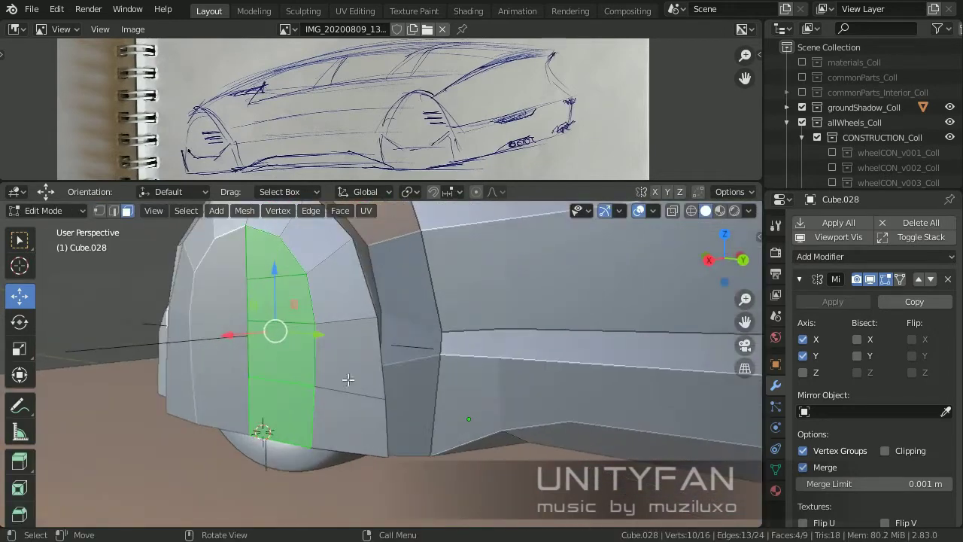
key(1)
key(alt+a)
scroll(384, 380, up, 3)
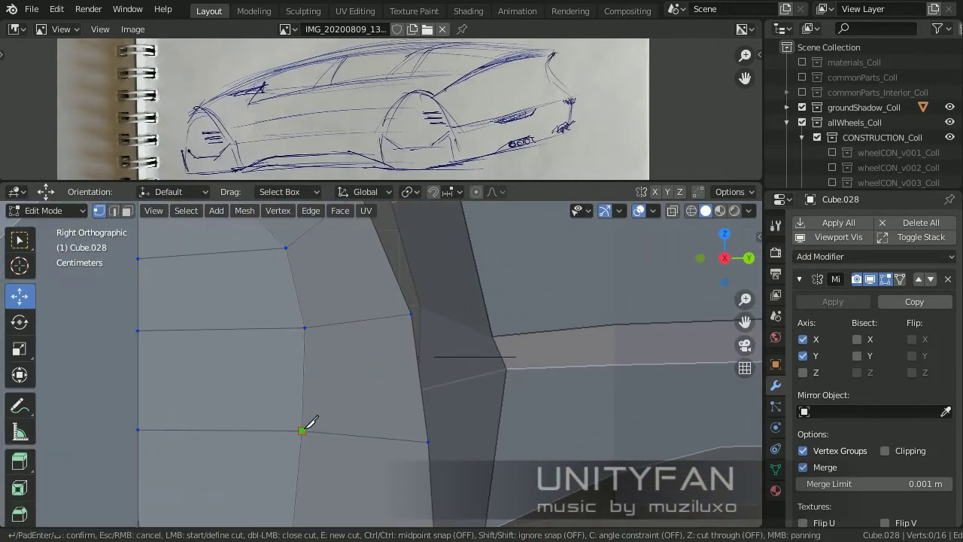
Make and confirm a knife cut across the wheel arch.
click(422, 385)
key(Return)
middle_drag(421, 385, 289, 392)
key(Tab)
key(Tab)
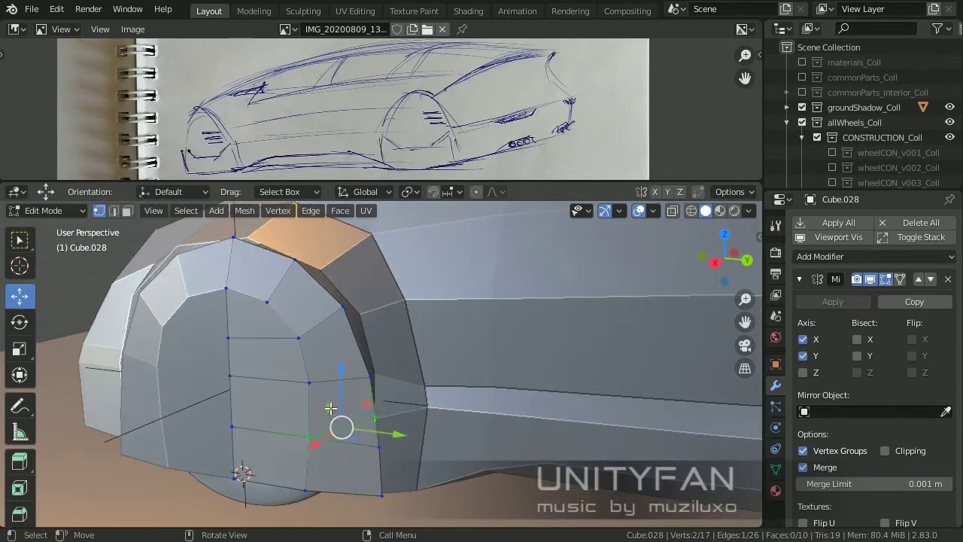
scroll(290, 392, up, 2)
scroll(248, 399, up, 1)
scroll(207, 406, up, 1)
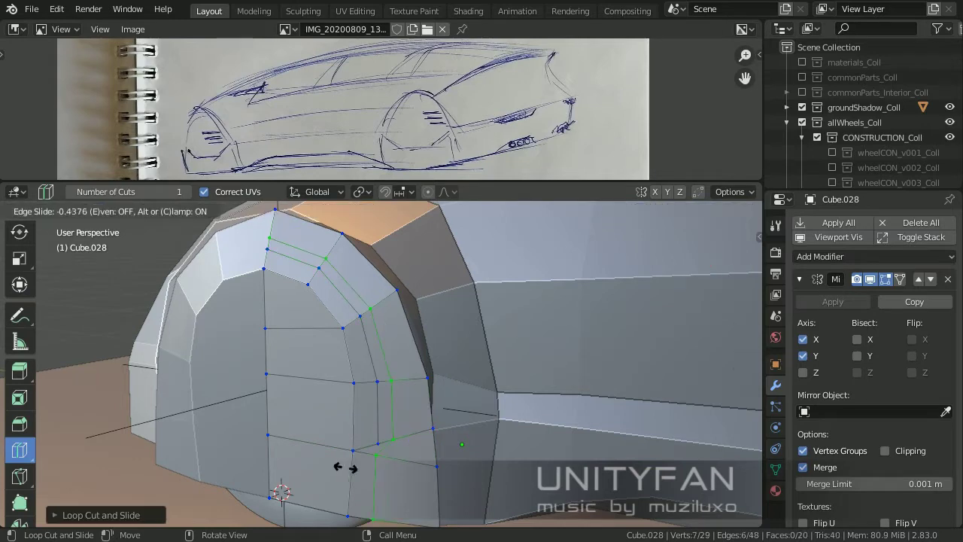
Dissolve the unwanted arch edge loop and knife-cut new edges before returning to Object Mode.
click(115, 211)
key(x)
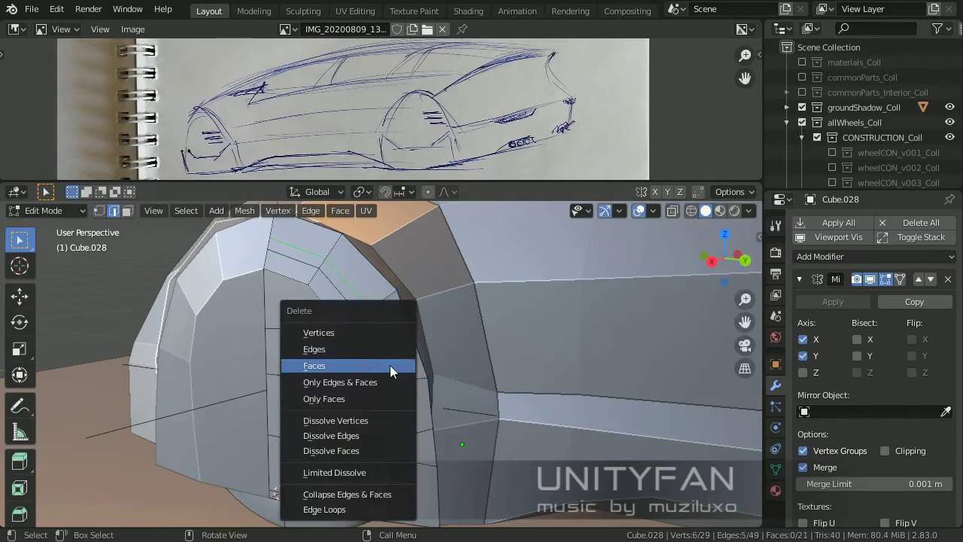
click(391, 435)
mouse_move(404, 409)
middle_down()
mouse_move(384, 419)
mouse_move(420, 394)
mouse_move(338, 388)
mouse_move(273, 263)
middle_up()
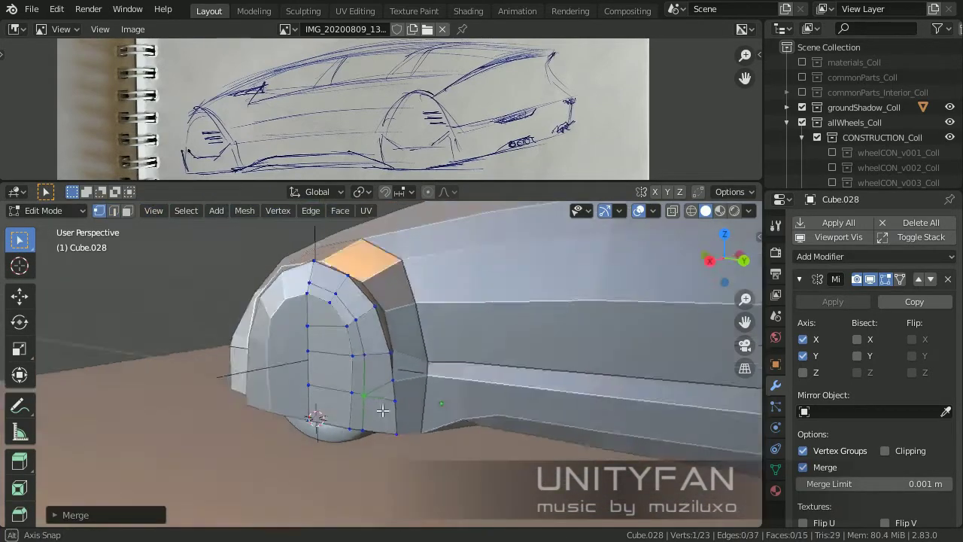
key(k)
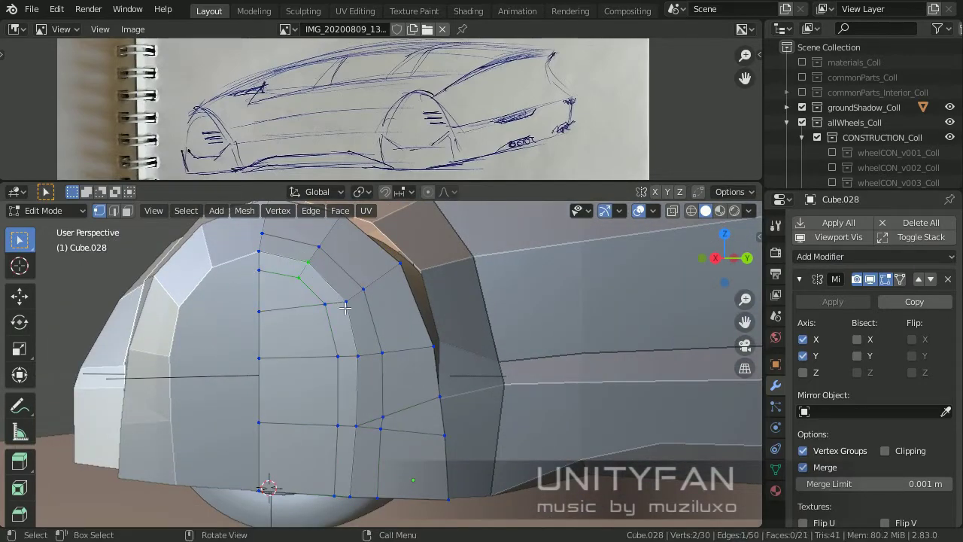
key(Tab)
mouse_move(345, 307)
middle_down()
mouse_move(426, 361)
mouse_move(382, 409)
mouse_move(334, 403)
mouse_move(459, 426)
mouse_move(572, 406)
middle_up()
Add Solidify and Subdivision Surface modifiers to the arch panel and shade it smooth.
click(799, 279)
click(810, 256)
click(710, 407)
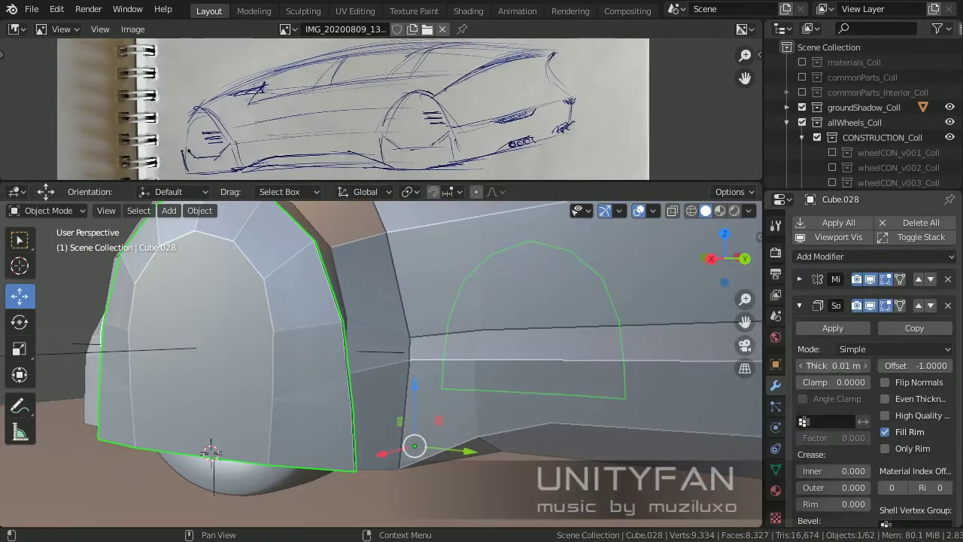
click(799, 305)
click(873, 257)
click(624, 507)
right_click(225, 340)
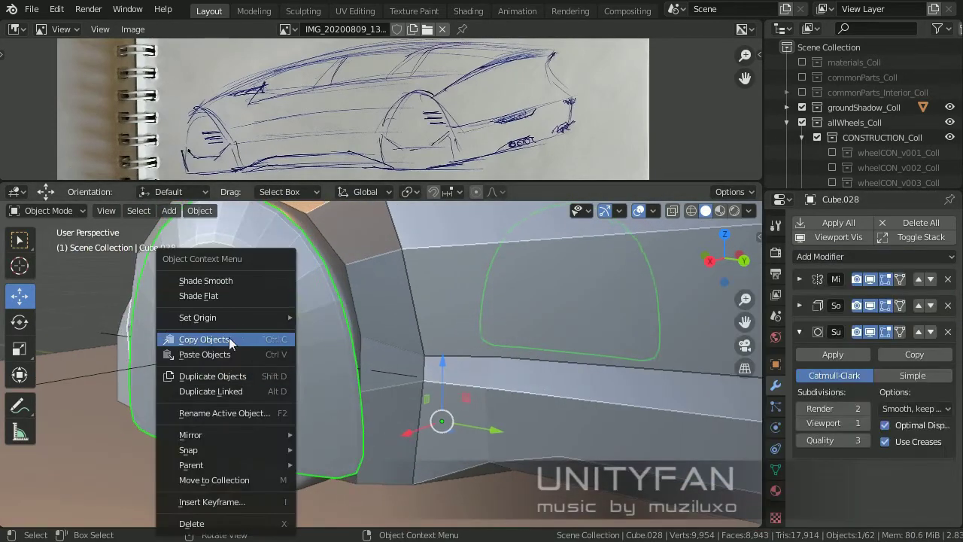
click(210, 278)
mouse_move(210, 277)
middle_down()
mouse_move(442, 333)
mouse_move(279, 385)
middle_up()
Place a first duplicate arch over the rear wheel, then delete it.
scroll(280, 385, down, 4)
click(579, 393)
key(KP_3)
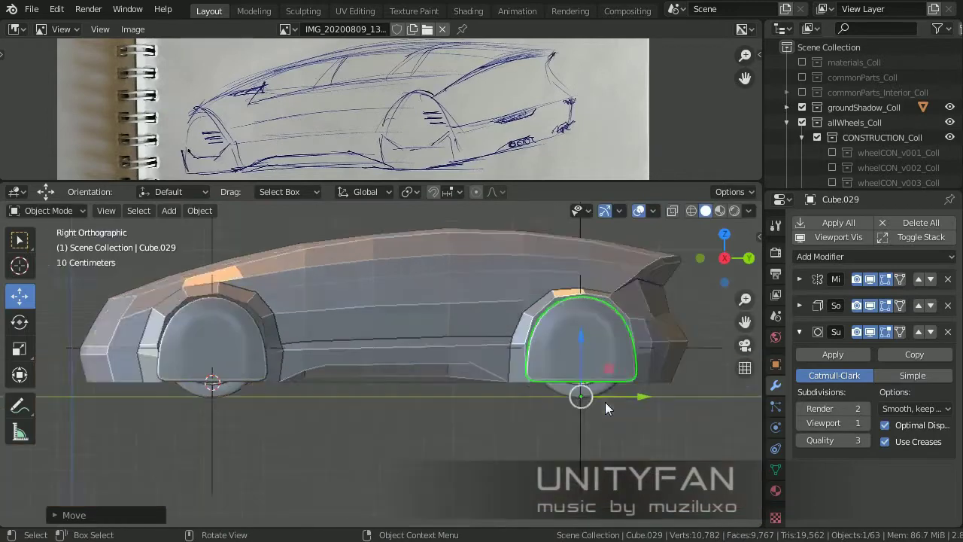
key(KP_Decimal)
right_click(474, 420)
middle_drag(398, 436, 500, 409)
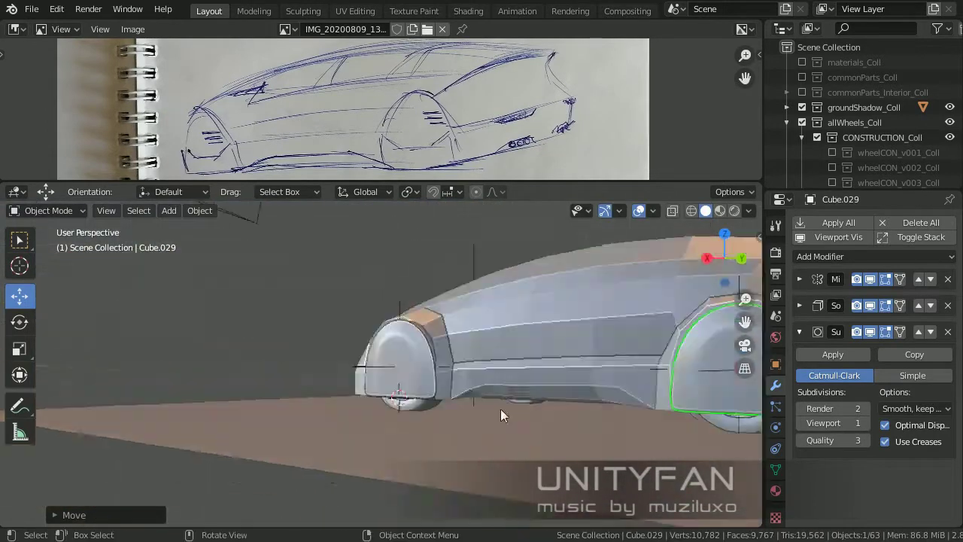
key(Delete)
Duplicate the front arch panel onto the rear wheel as Cube.029, then refocus the front arch.
click(298, 346)
key(shift+d)
click(623, 402)
key(KP_3)
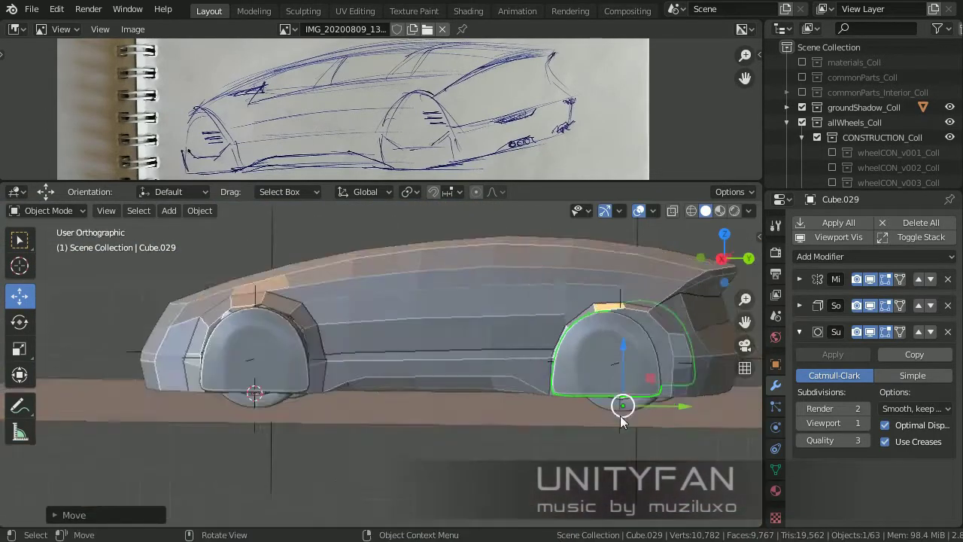
key(KP_Decimal)
mouse_move(404, 393)
middle_down()
mouse_move(501, 418)
mouse_move(387, 369)
middle_up()
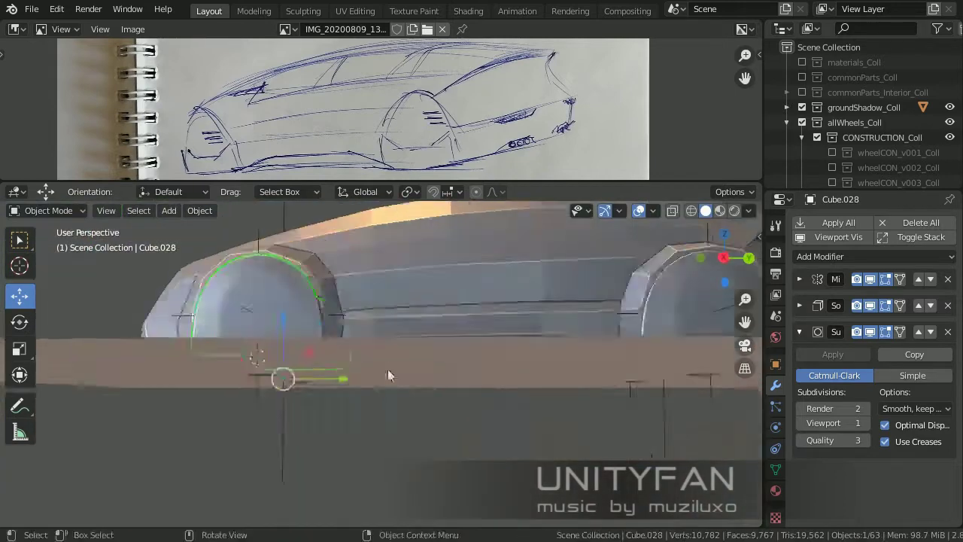
click(388, 369)
key(KP_Decimal)
middle_drag(497, 380, 387, 384)
Add a loop cut near the bottom edge of the front arch panel.
key(Tab)
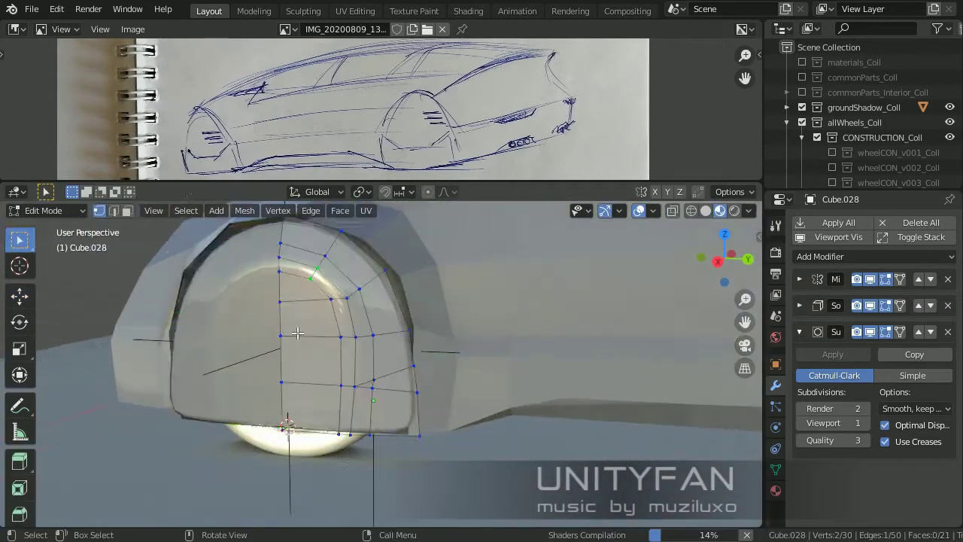
scroll(325, 405, up, 3)
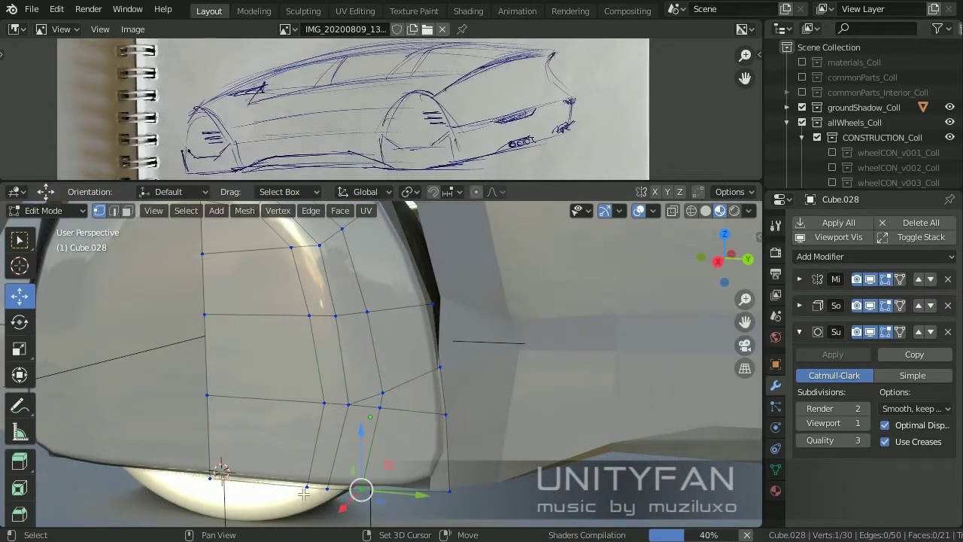
scroll(434, 441, down, 3)
middle_drag(434, 441, 441, 415)
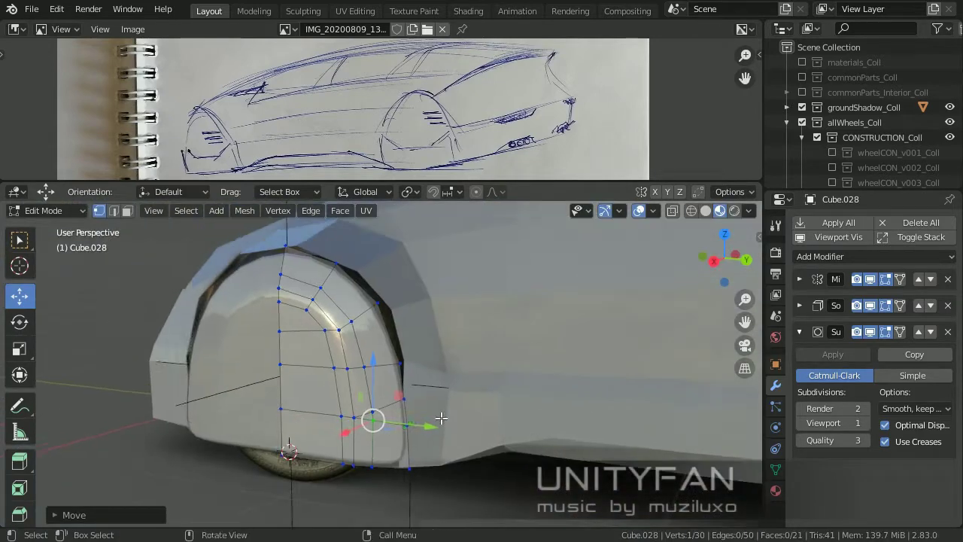
scroll(441, 415, up, 3)
scroll(20, 447, down, 2)
click(377, 333)
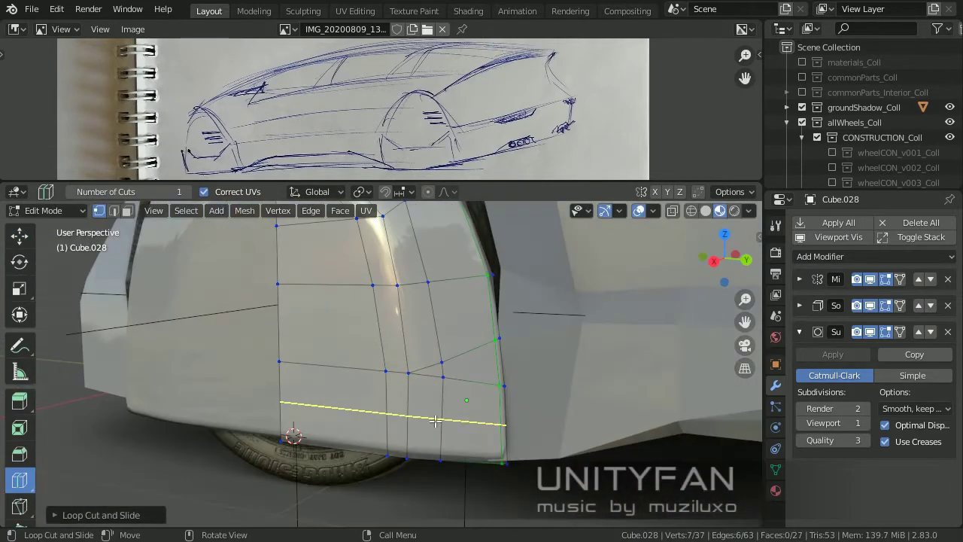
click(425, 448)
Bevel the diagonal trim edges on the front arch.
key(Tab)
scroll(462, 449, down, 3)
scroll(457, 435, down, 2)
mouse_move(457, 435)
middle_down()
mouse_move(255, 444)
mouse_move(304, 450)
middle_up()
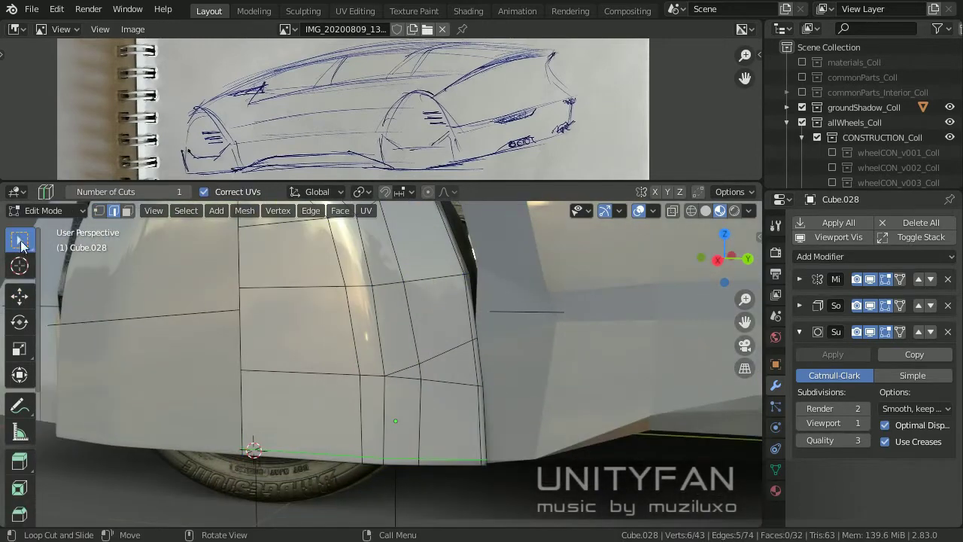
click(20, 241)
mouse_move(490, 349)
middle_down()
mouse_move(458, 358)
mouse_move(369, 349)
mouse_move(26, 471)
middle_up()
click(479, 367)
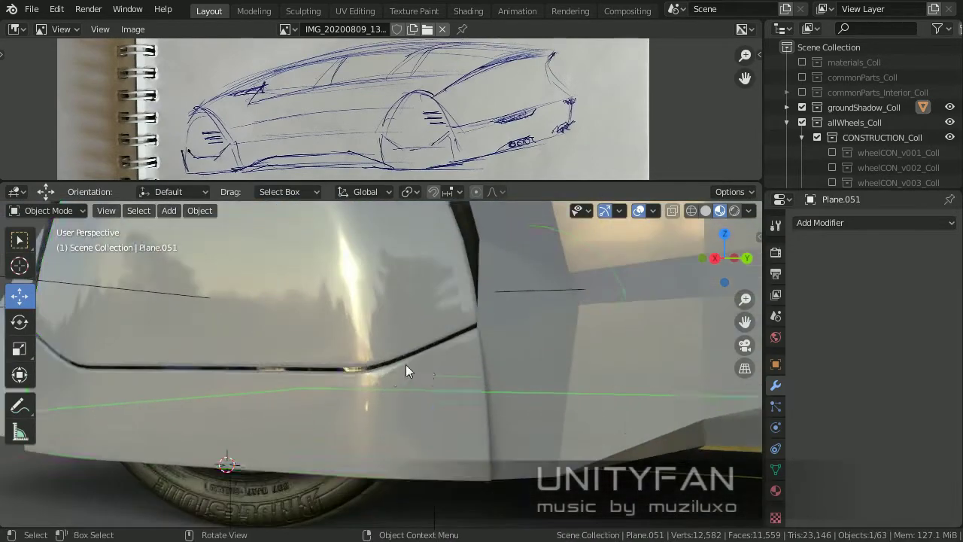
Move the trim edge into place and select the car body Cube.020 around the arch.
click(311, 325)
scroll(419, 383, up, 4)
click(557, 318)
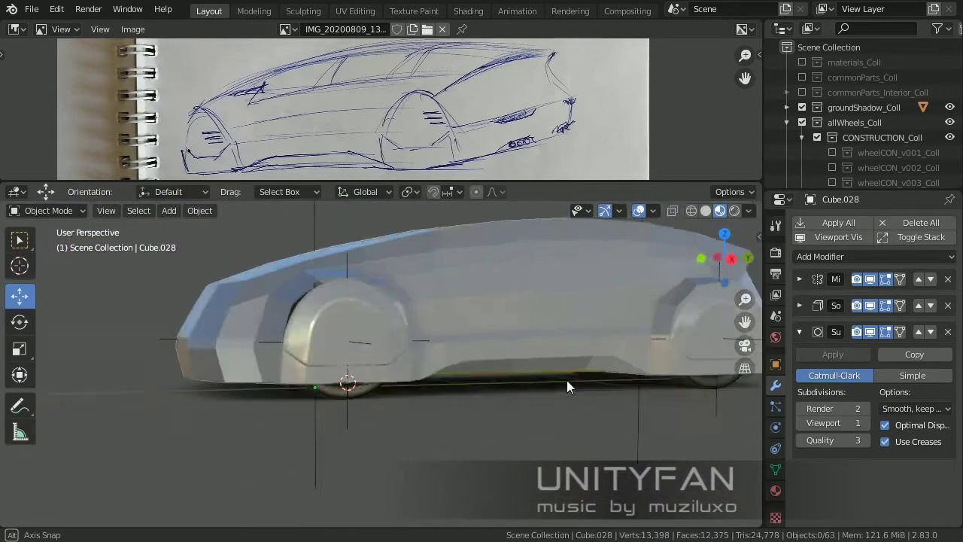
mouse_move(532, 368)
middle_down()
mouse_move(459, 369)
mouse_move(392, 347)
middle_up()
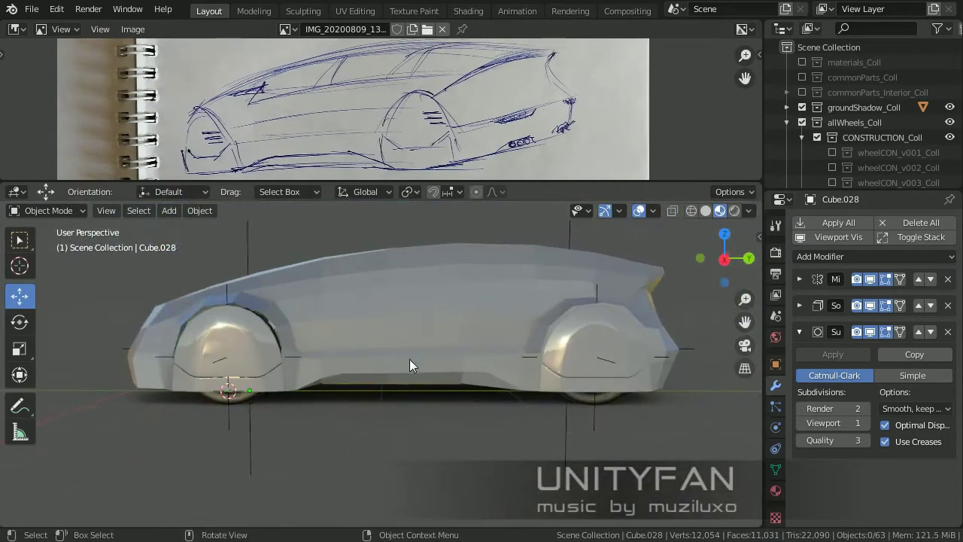
middle_drag(409, 359, 543, 361)
click(420, 340)
mouse_move(420, 340)
middle_down()
mouse_move(428, 370)
mouse_move(310, 322)
middle_up()
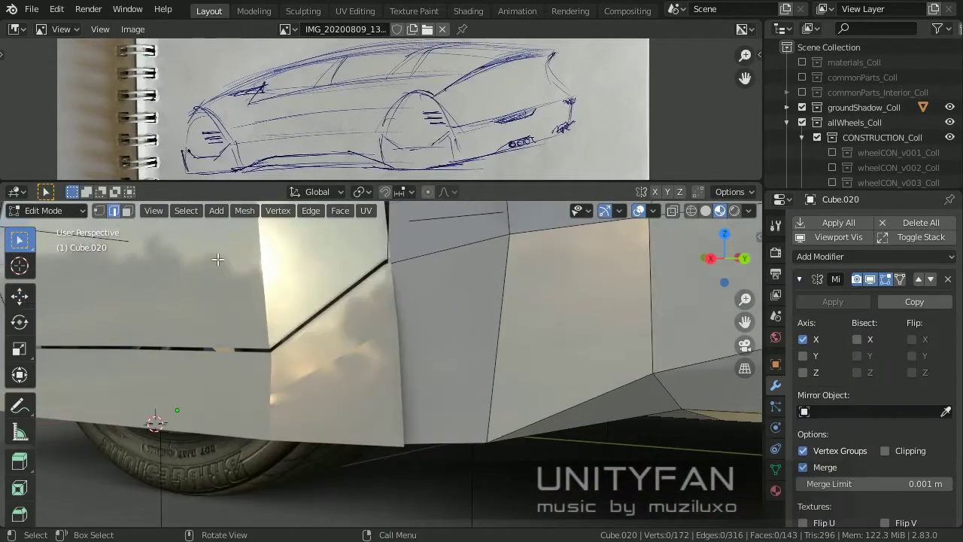
Set snapping to Vertex and snap a body vertex onto the front arch panel.
key(alt+z)
key(1)
click(351, 424)
click(459, 191)
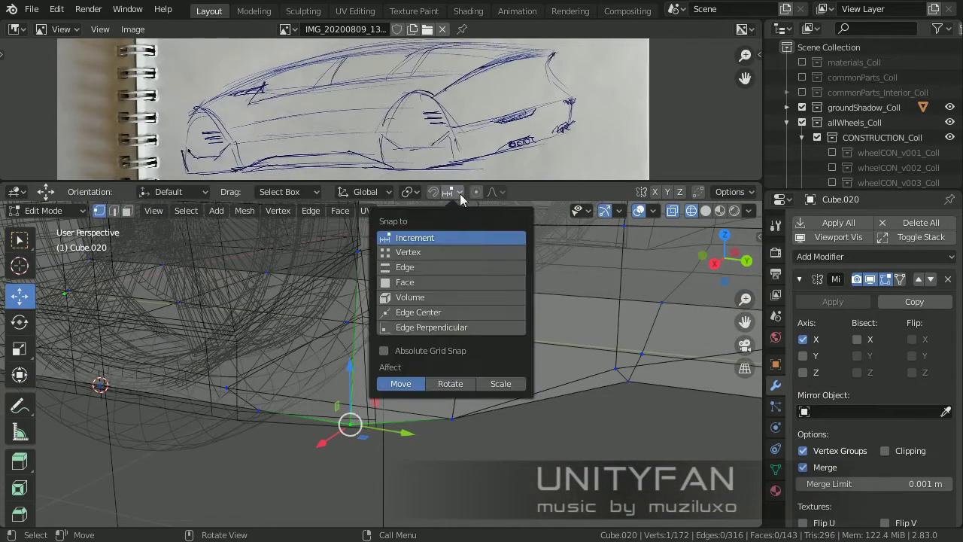
click(408, 252)
mouse_move(408, 251)
middle_down()
mouse_move(494, 430)
mouse_move(509, 365)
mouse_move(572, 301)
middle_up()
click(653, 211)
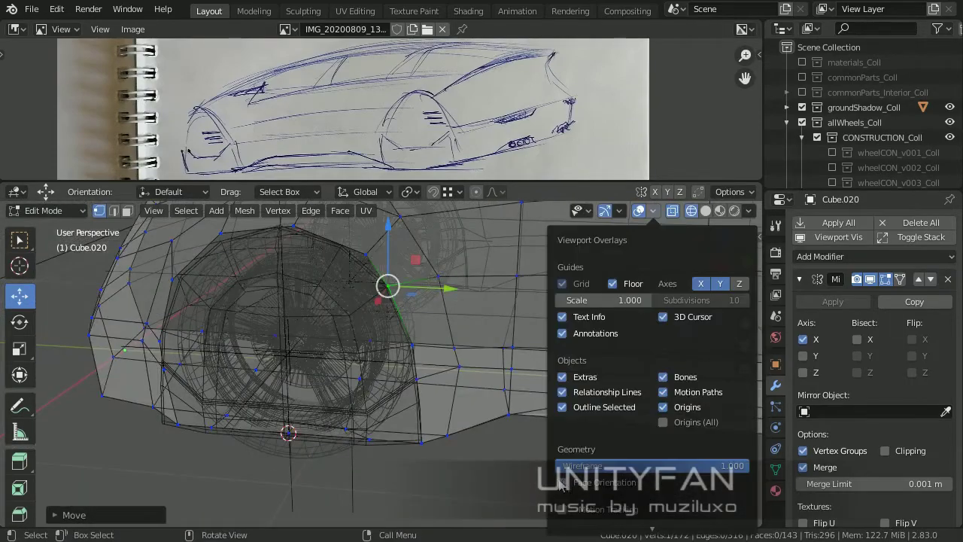
key(Tab)
key(shift+z)
middle_drag(605, 282, 678, 248)
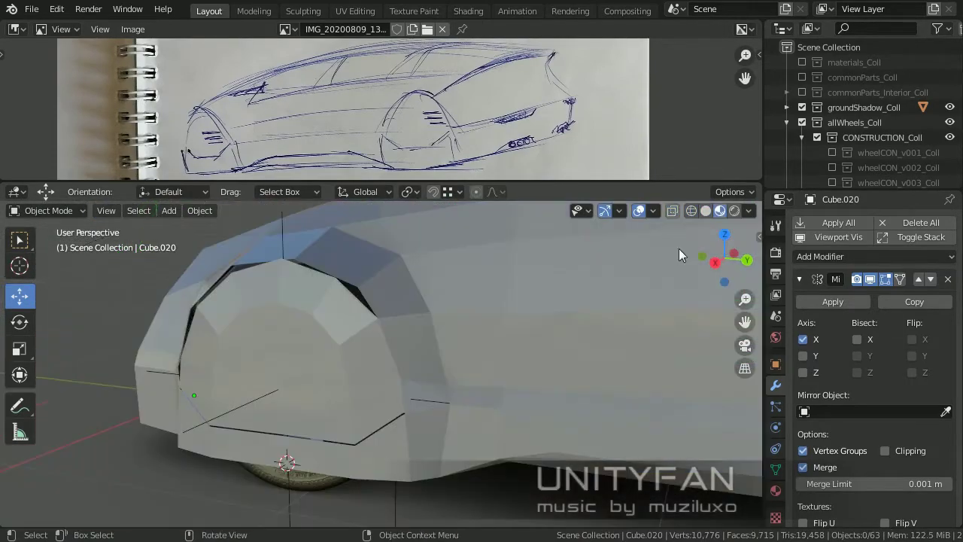
click(658, 210)
Move several more body vertices onto the front wheel-arch edge.
key(Tab)
scroll(368, 354, up, 5)
key(g)
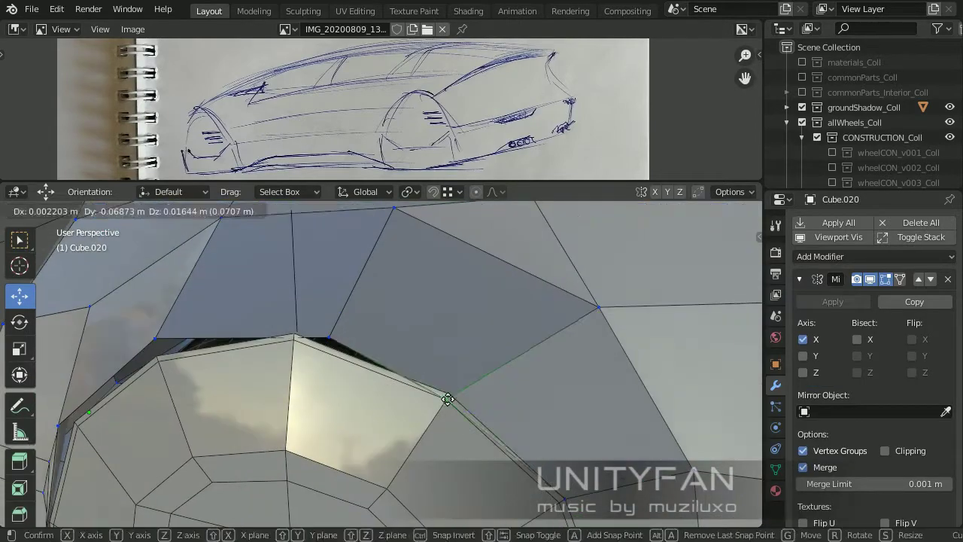
click(315, 335)
mouse_move(315, 335)
middle_down()
mouse_move(383, 346)
mouse_move(401, 320)
middle_up()
key(g)
click(378, 329)
click(386, 413)
mouse_move(387, 413)
middle_down()
mouse_move(471, 378)
mouse_move(480, 436)
middle_up()
click(281, 475)
middle_drag(282, 475, 280, 399)
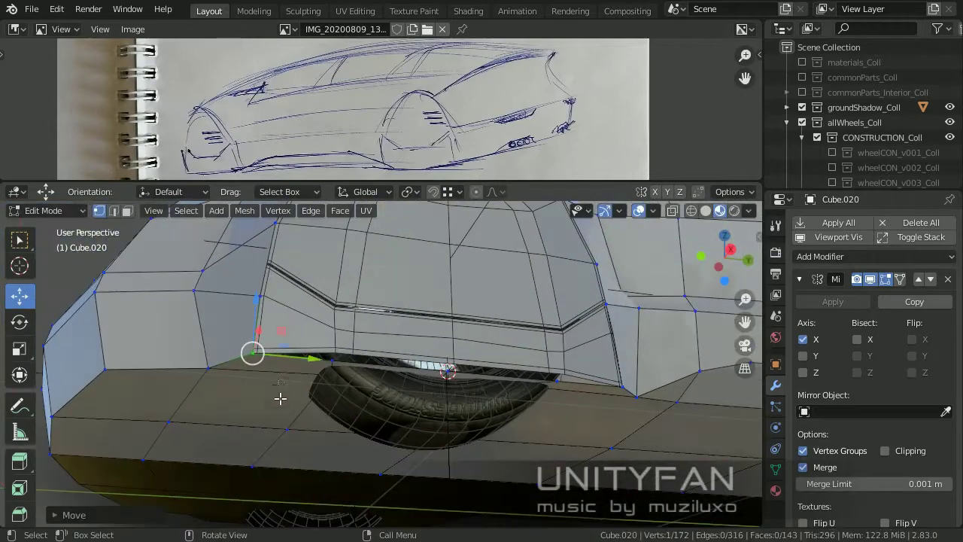
In face select mode, delete the body faces above the front arch.
click(127, 211)
key(Tab)
middle_drag(537, 428, 402, 396)
key(Tab)
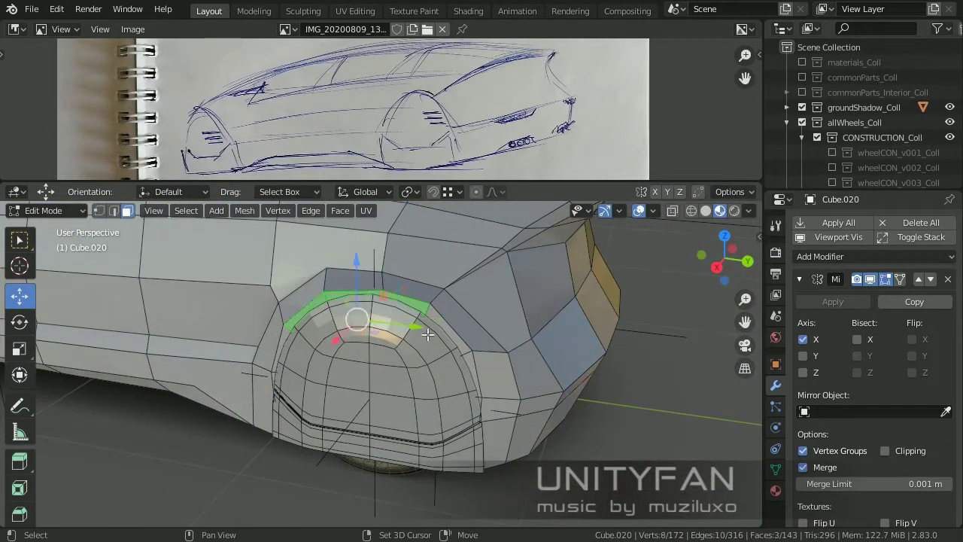
key(x)
click(364, 262)
middle_drag(364, 261, 503, 349)
Select the faces beside the wheel and delete those behind the arch.
click(342, 362)
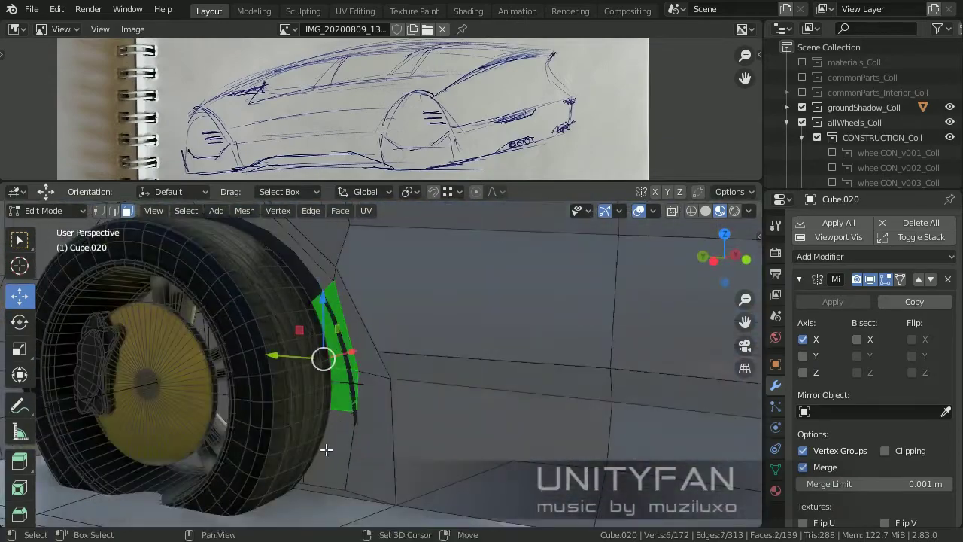
mouse_move(325, 449)
middle_down()
mouse_move(467, 402)
mouse_move(386, 398)
mouse_move(441, 408)
middle_up()
shift+click(278, 421)
key(x)
click(359, 380)
Switch to solid shading and start moving a vertex on the lower body edge.
key(z)
click(350, 347)
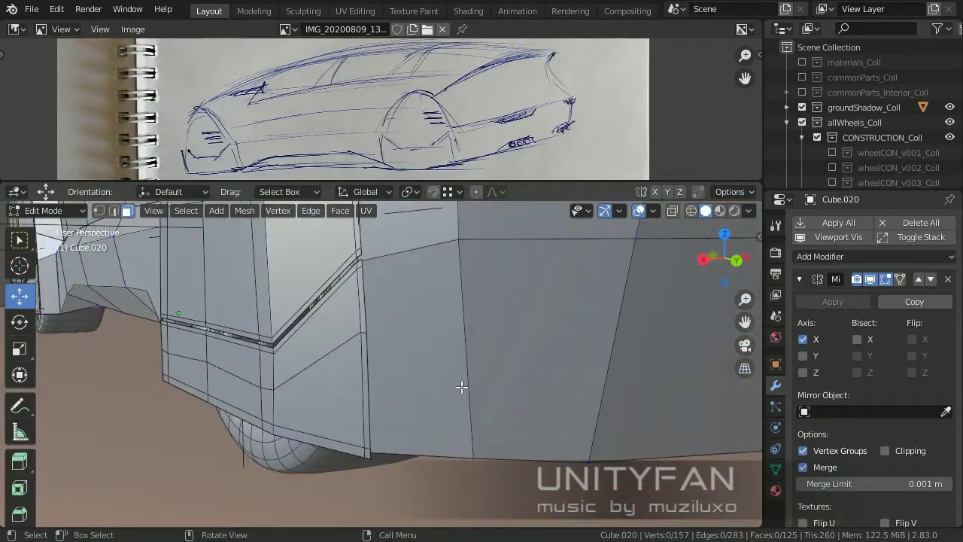
middle_drag(721, 213, 307, 419)
scroll(414, 462, up, 2)
click(446, 353)
key(g)
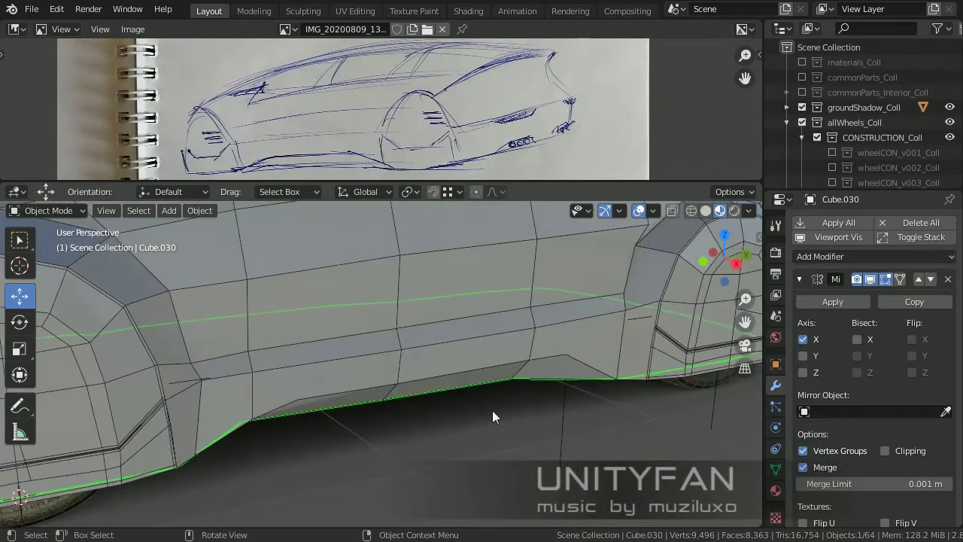
Assign the existing blockers material to the new side-sill panel.
click(800, 279)
click(776, 490)
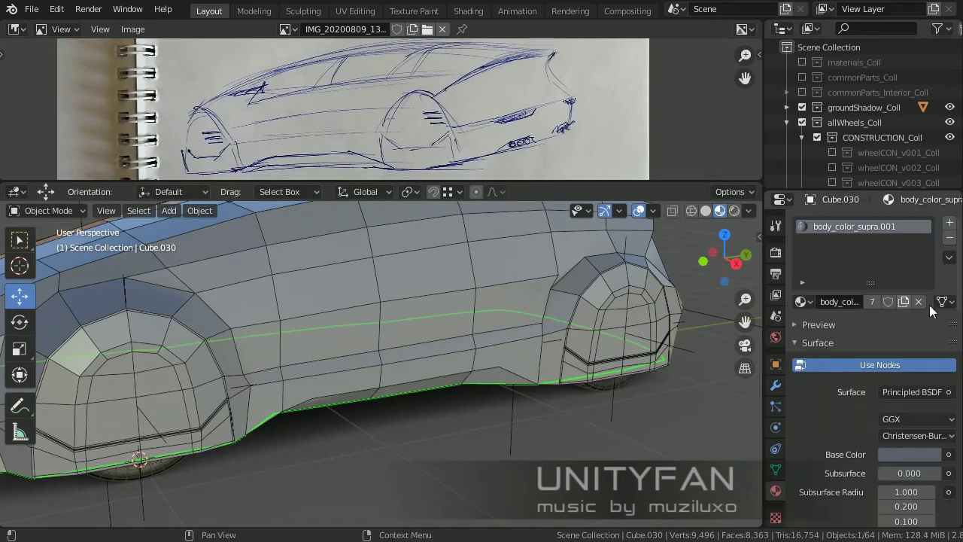
click(802, 301)
click(652, 339)
Select a vertex at the rear wheel arch of the Cube.020 body.
scroll(237, 325, up, 5)
mouse_move(456, 365)
middle_down()
mouse_move(407, 404)
mouse_move(493, 400)
mouse_move(500, 377)
middle_up()
click(499, 377)
key(Tab)
click(530, 389)
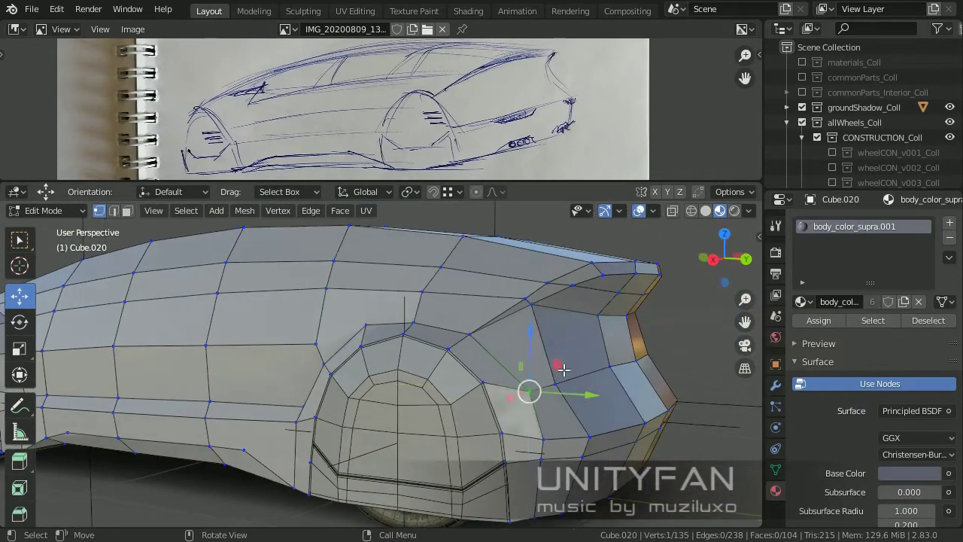
mouse_move(593, 360)
middle_down()
mouse_move(569, 377)
mouse_move(576, 394)
mouse_move(494, 402)
mouse_move(497, 338)
middle_up()
key(Tab)
scroll(494, 402, down, 5)
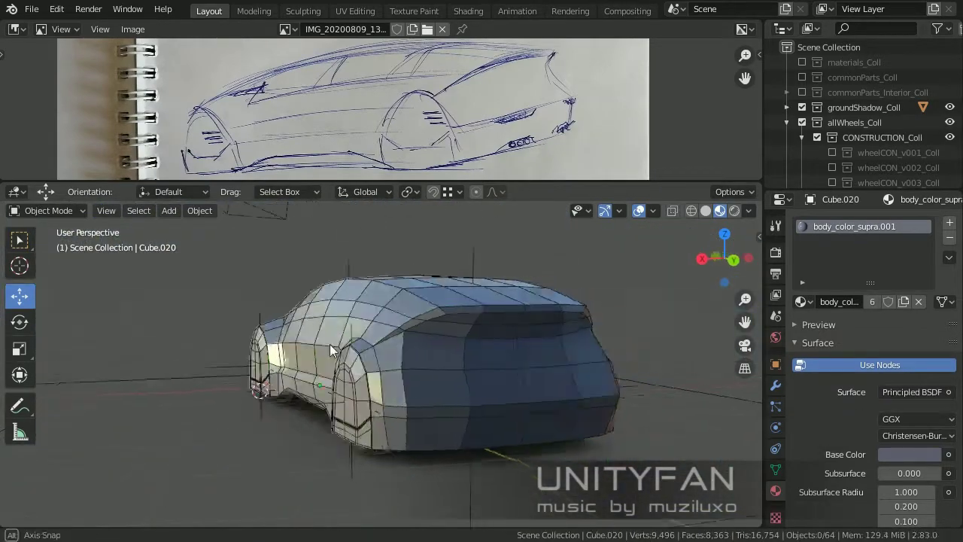
scroll(496, 338, up, 5)
scroll(370, 390, up, 3)
Slide the rear-arch vertex sideways along X to reshape the arch.
key(Tab)
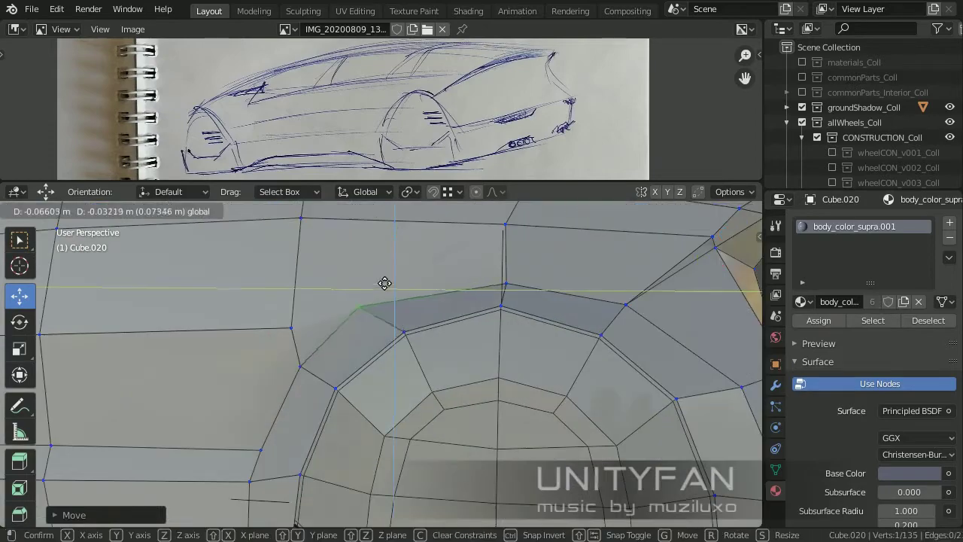
drag(369, 315, 230, 316)
scroll(468, 355, down, 2)
scroll(370, 369, up, 2)
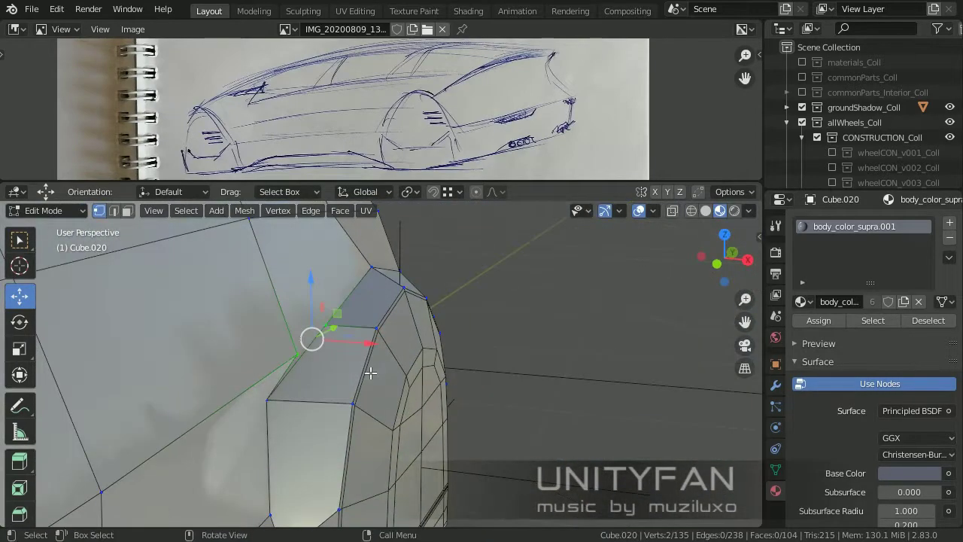
mouse_move(369, 369)
middle_down()
mouse_move(342, 331)
mouse_move(291, 391)
mouse_move(355, 376)
mouse_move(357, 316)
mouse_move(380, 331)
middle_up()
scroll(329, 345, down, 5)
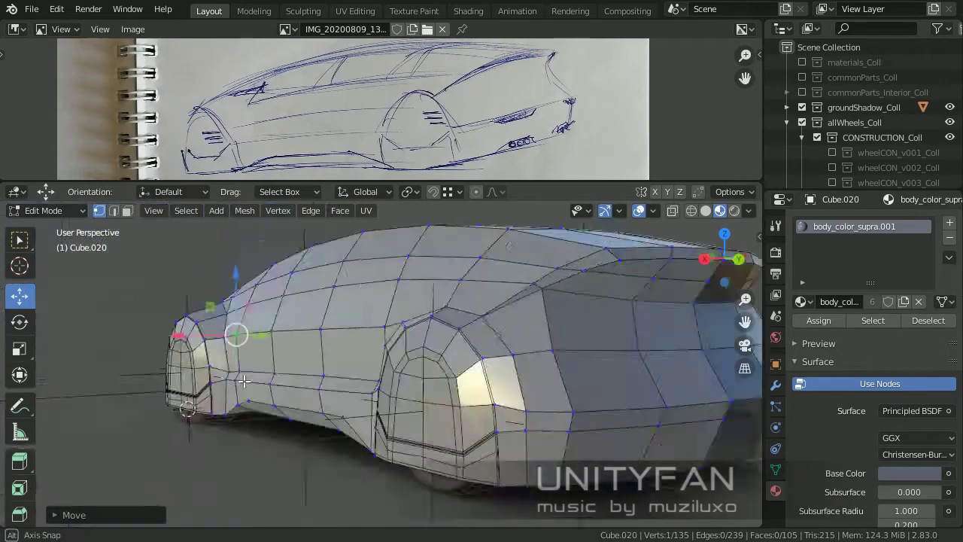
key(Tab)
Select the wheel-arch panel on the car's other side and show its modifiers.
middle_drag(275, 395, 229, 340)
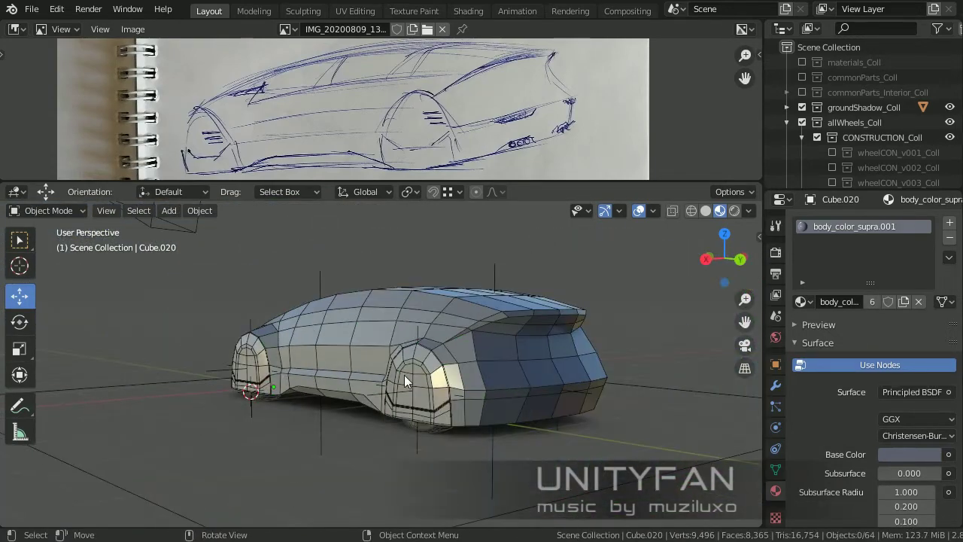
mouse_move(476, 474)
middle_down()
mouse_move(576, 391)
mouse_move(545, 369)
mouse_move(451, 353)
middle_up()
click(271, 339)
click(775, 384)
Flat-shade the wheel-arch panels and turn off the wireframe overlay.
click(237, 295)
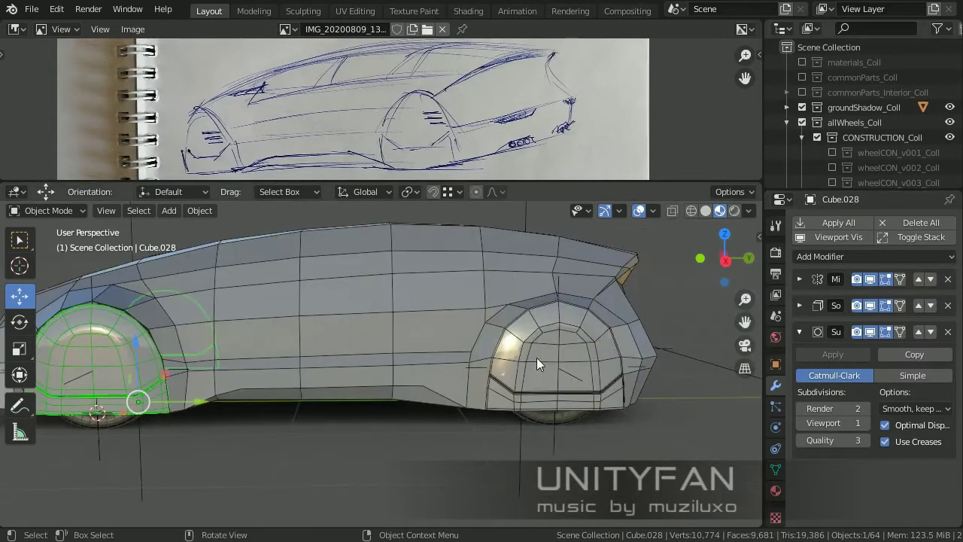
middle_drag(536, 358, 432, 309)
right_click(432, 316)
click(572, 335)
click(653, 211)
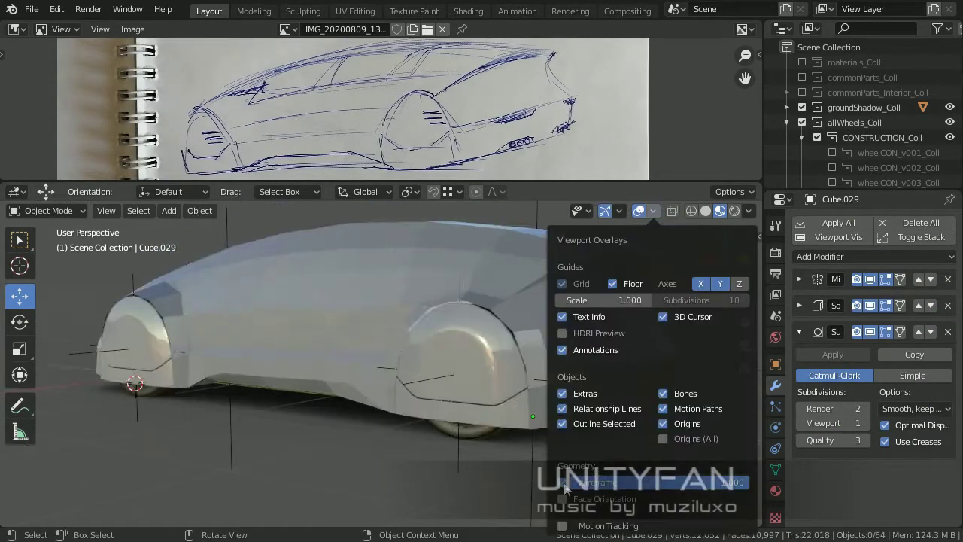
middle_drag(361, 391, 453, 384)
Knife-cut a new edge into the body above the front wheel.
click(384, 334)
key(Tab)
scroll(383, 334, up, 4)
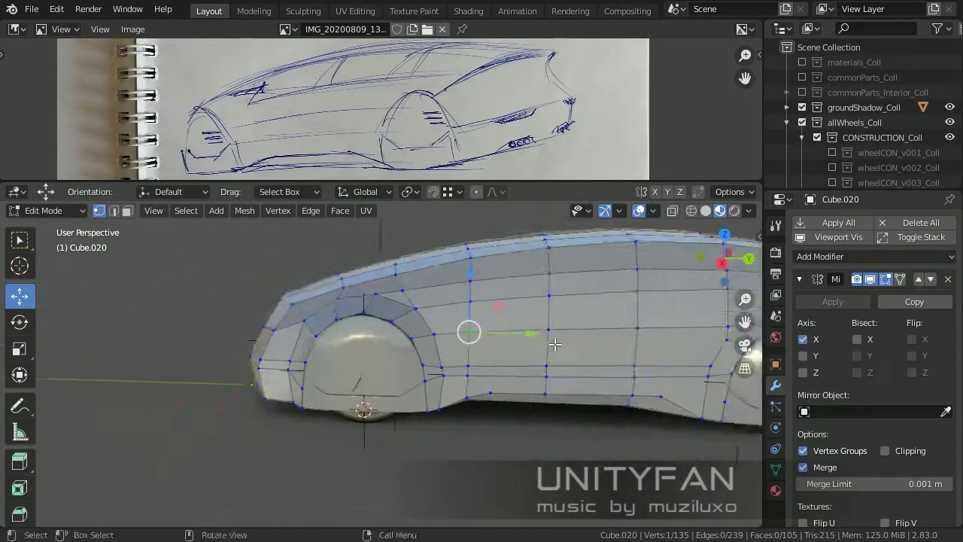
middle_drag(384, 334, 374, 320)
key(k)
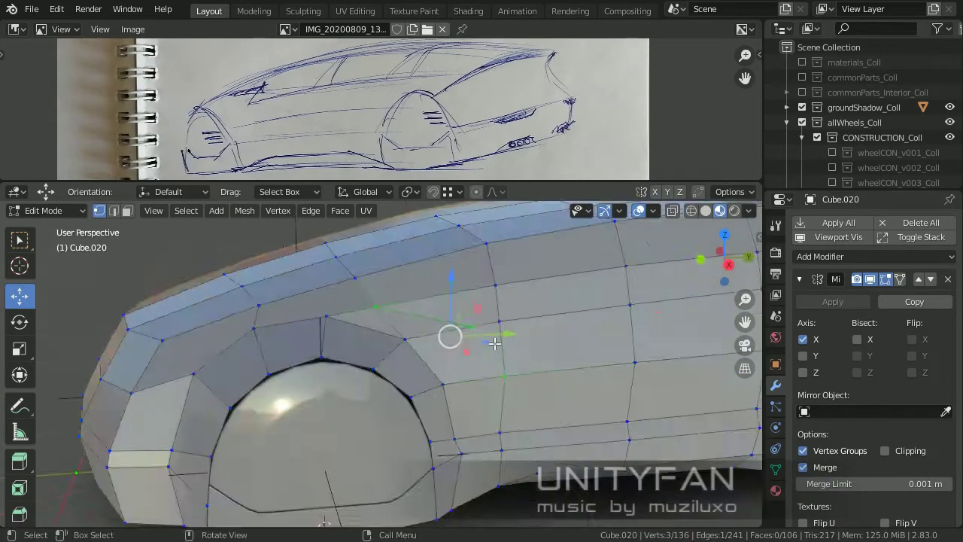
middle_drag(430, 313, 532, 290)
key(Return)
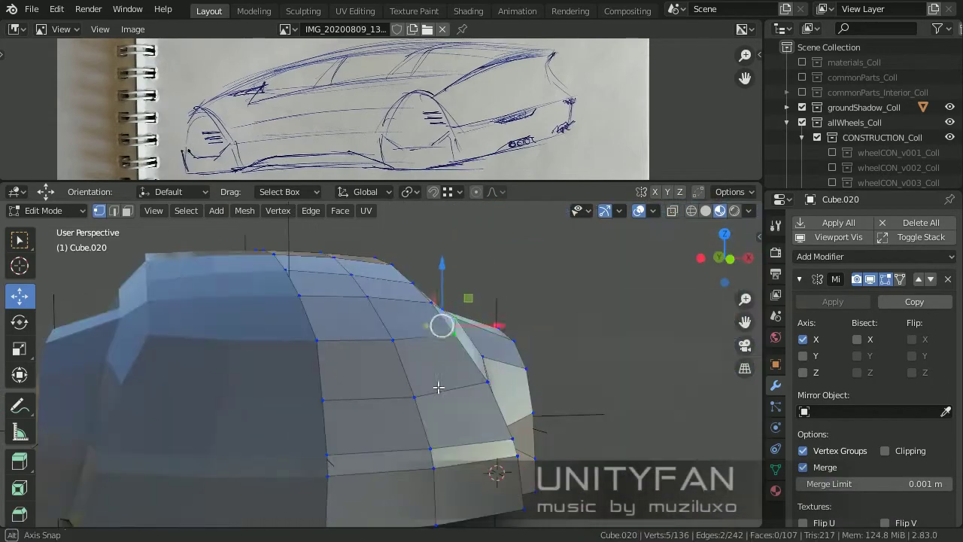
Move an arch vertex along X to smooth the front arch shoulder.
mouse_move(387, 323)
middle_down()
mouse_move(489, 361)
mouse_move(457, 406)
middle_up()
click(494, 370)
key(g)
key(x)
click(502, 378)
scroll(502, 378, down, 5)
scroll(287, 351, up, 3)
Select the face strip along the fender and roof.
alt+shift+click(318, 318)
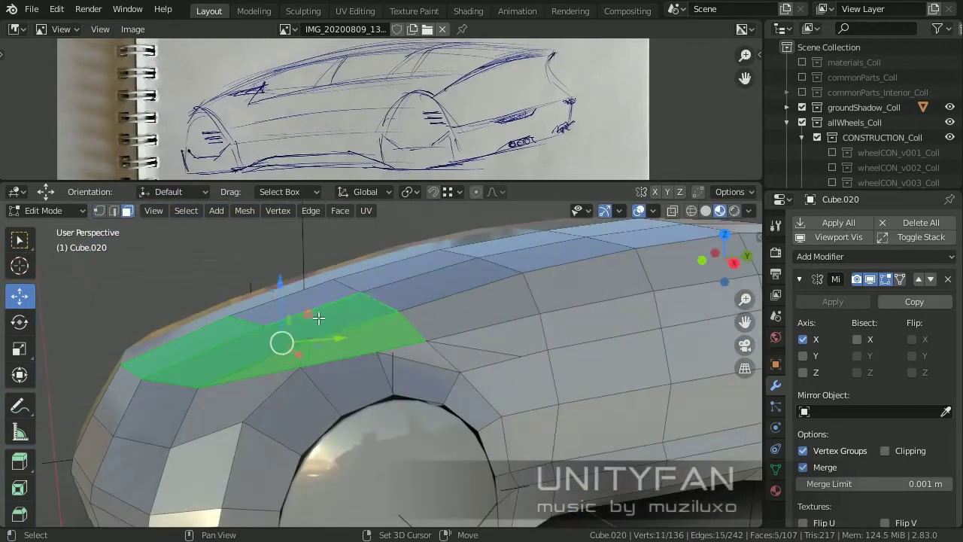
alt+shift+click(414, 260)
mouse_move(413, 260)
middle_down()
mouse_move(426, 344)
mouse_move(497, 383)
mouse_move(459, 339)
middle_up()
alt+shift+click(459, 339)
scroll(422, 366, down, 4)
mouse_move(421, 366)
middle_down()
mouse_move(542, 346)
mouse_move(325, 316)
mouse_move(359, 386)
middle_up()
Separate the roof faces into a canopy object and shade it smooth.
alt+shift+click(542, 346)
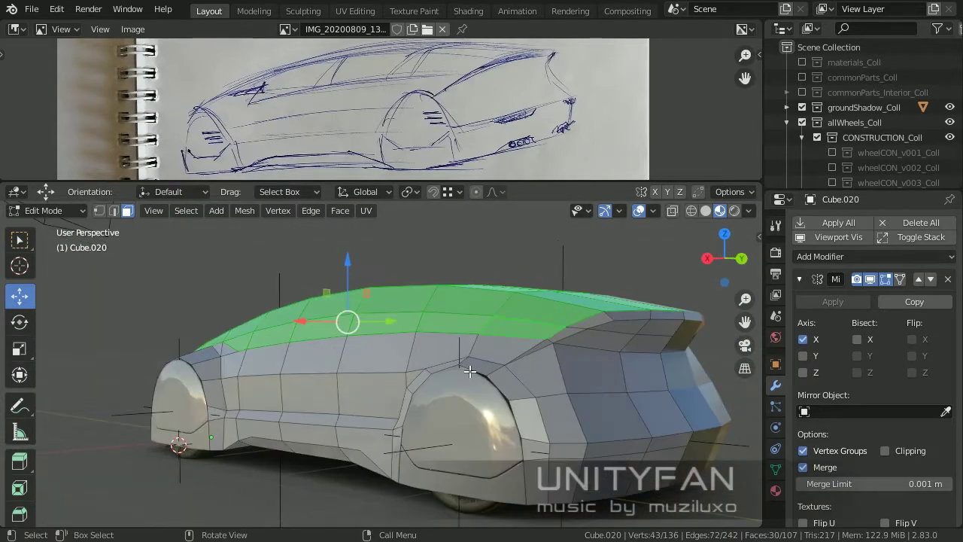
key(Tab)
right_click(353, 318)
click(264, 282)
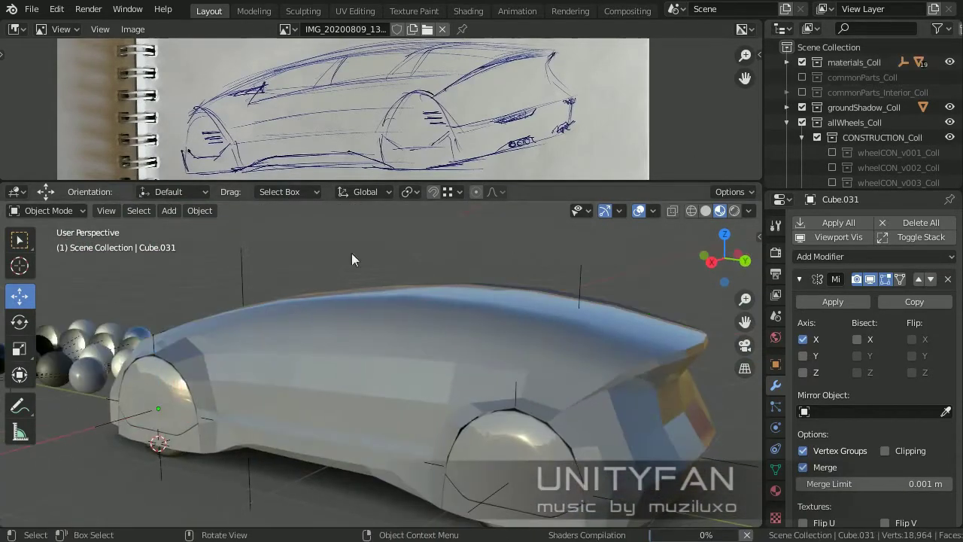
mouse_move(351, 253)
middle_down()
mouse_move(285, 274)
mouse_move(268, 335)
mouse_move(332, 363)
mouse_move(278, 379)
mouse_move(406, 391)
middle_up()
Give the canopy the glass material with 0.9 alpha.
click(217, 322)
click(775, 490)
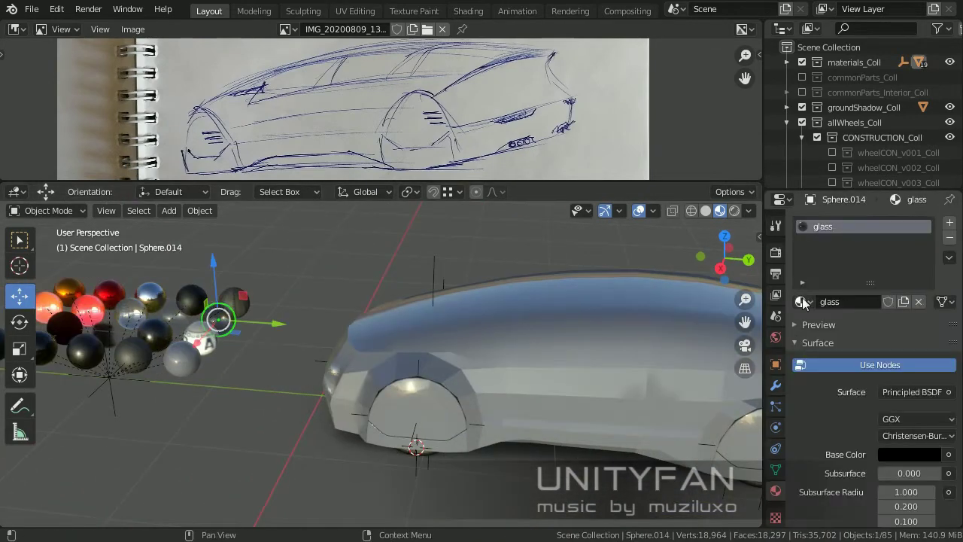
click(606, 331)
scroll(853, 419, down, 5)
mouse_move(606, 336)
middle_down()
mouse_move(542, 343)
mouse_move(405, 322)
middle_up()
scroll(853, 418, down, 5)
click(906, 431)
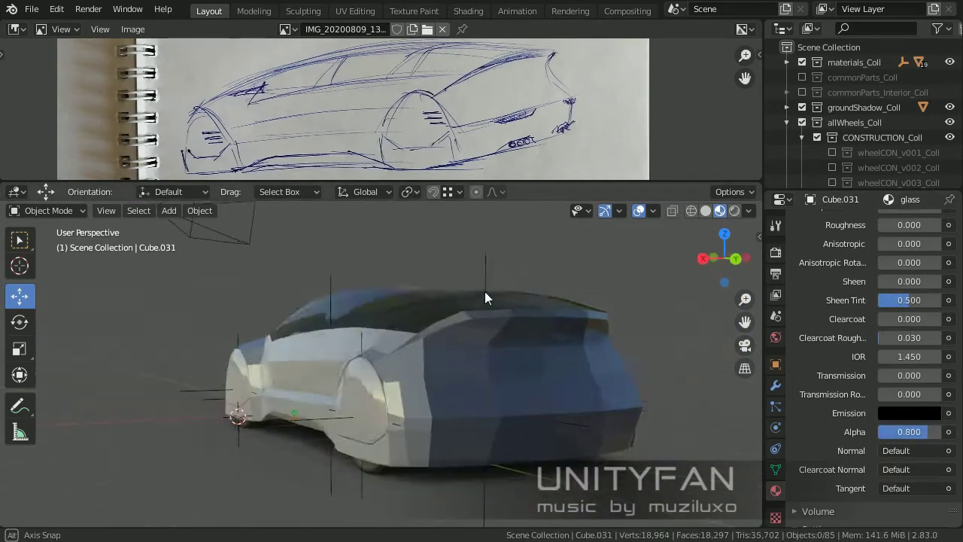
Add a Solidify modifier to the canopy with 0.004 m thickness.
middle_drag(485, 298, 470, 298)
click(776, 385)
click(873, 255)
click(666, 468)
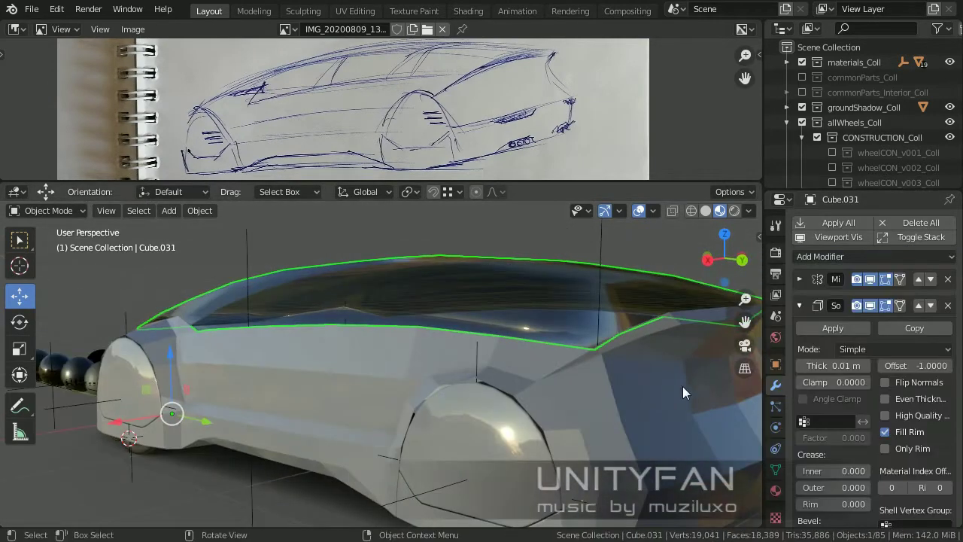
text(0.004)
key(Return)
mouse_move(435, 310)
middle_down()
mouse_move(552, 340)
mouse_move(373, 366)
middle_up()
scroll(855, 467, down, 2)
Hide the materials_Coll sample spheres from the viewport.
click(776, 490)
scroll(877, 457, down, 5)
scroll(895, 477, down, 4)
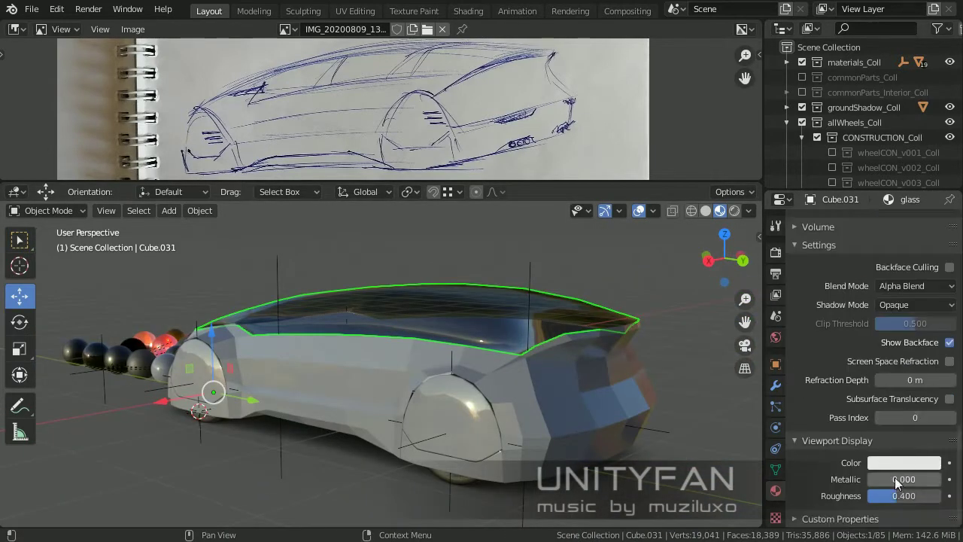
scroll(895, 477, up, 4)
scroll(900, 360, up, 3)
middle_drag(421, 324, 510, 288)
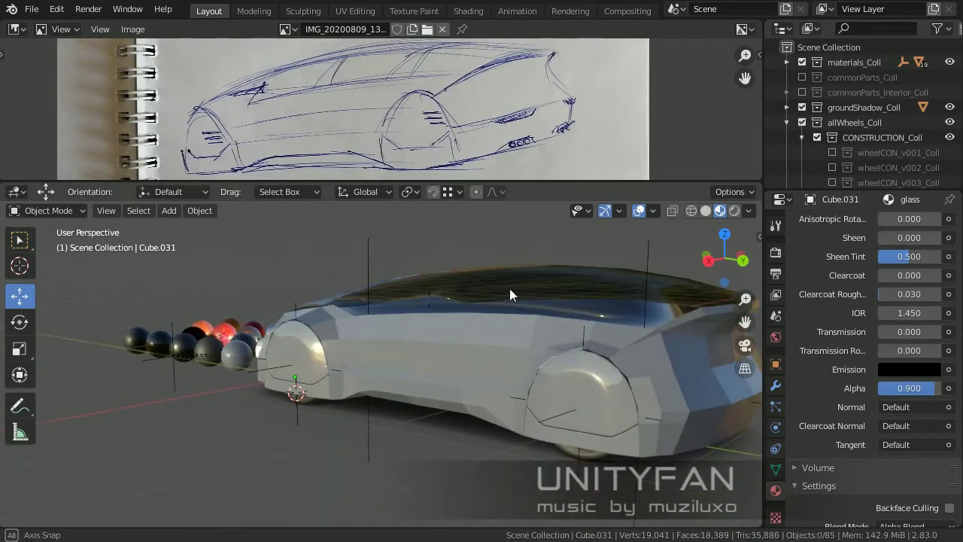
click(802, 63)
middle_drag(422, 316, 479, 329)
click(776, 385)
Add a Subdivision Surface modifier to the glass canopy.
click(800, 305)
click(873, 257)
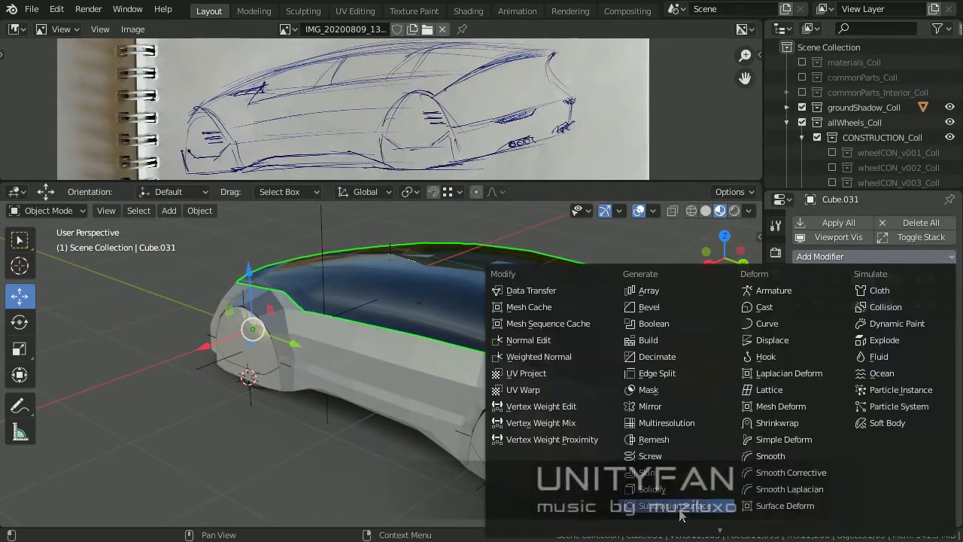
click(655, 503)
middle_drag(623, 307, 537, 411)
In the canopy mesh, dissolve the selected stray vertices.
key(Tab)
scroll(497, 384, up, 3)
mouse_move(496, 384)
middle_down()
mouse_move(472, 402)
mouse_move(430, 369)
mouse_move(490, 365)
mouse_move(387, 377)
mouse_move(198, 280)
mouse_move(98, 303)
middle_up()
key(1)
key(k)
mouse_move(445, 418)
middle_down()
mouse_move(382, 370)
mouse_move(338, 359)
mouse_move(230, 274)
mouse_move(402, 421)
middle_up()
key(Escape)
key(x)
click(226, 433)
Knife-cut the canopy edge and dissolve the unwanted edges.
middle_drag(318, 393, 113, 391)
key(k)
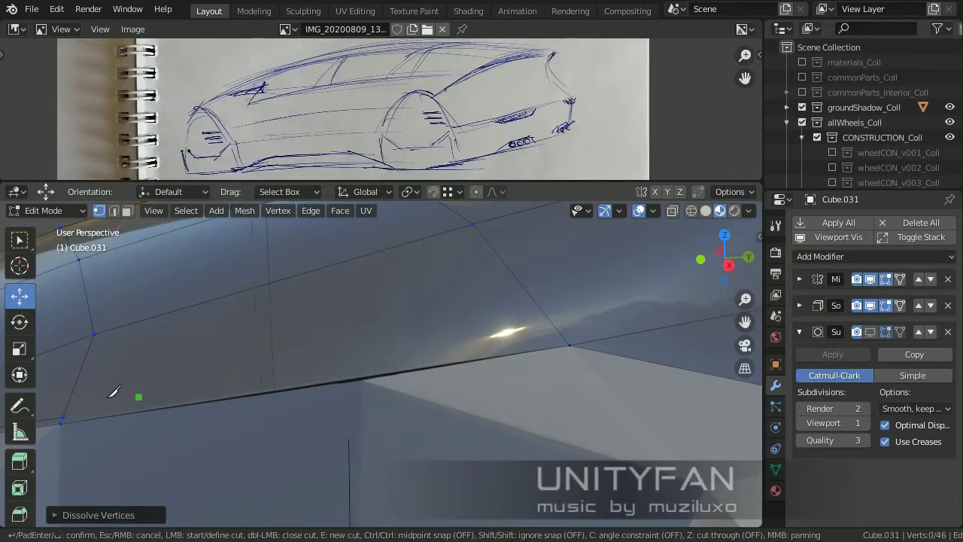
key(Return)
middle_drag(580, 334, 369, 359)
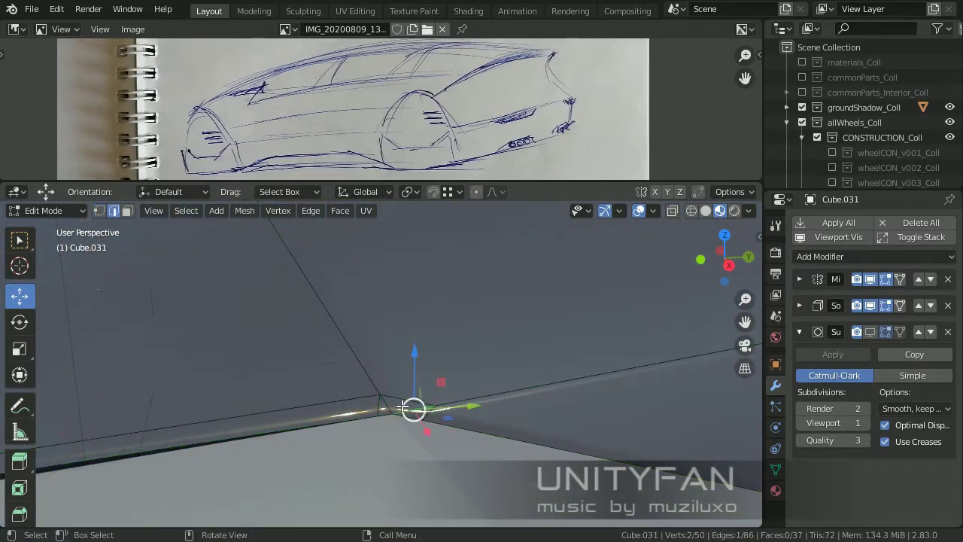
key(x)
click(376, 416)
mouse_move(377, 416)
middle_down()
mouse_move(301, 354)
mouse_move(226, 377)
middle_up()
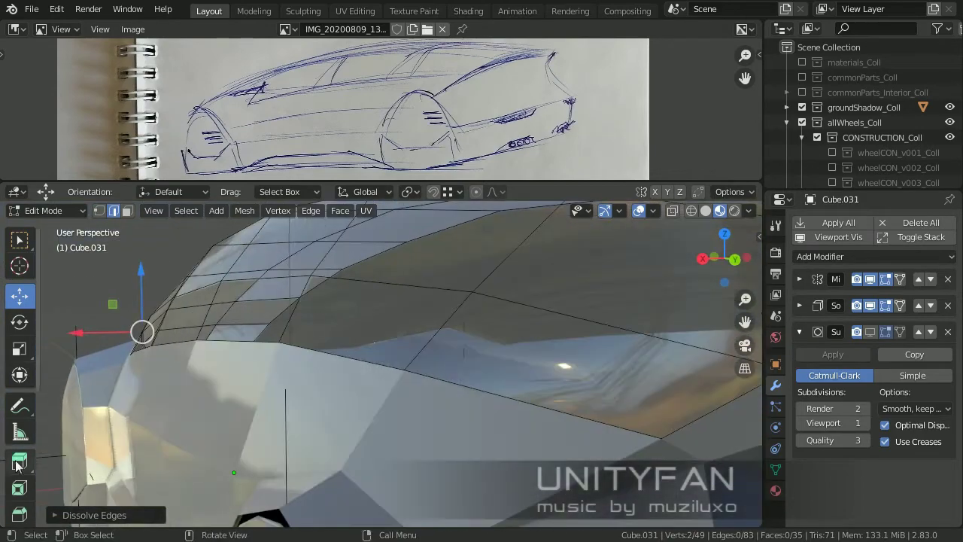
Add an edge loop along the canopy edge, slid toward the border.
click(444, 340)
mouse_move(444, 340)
middle_down()
mouse_move(454, 439)
mouse_move(399, 361)
middle_up()
drag(400, 361, 509, 371)
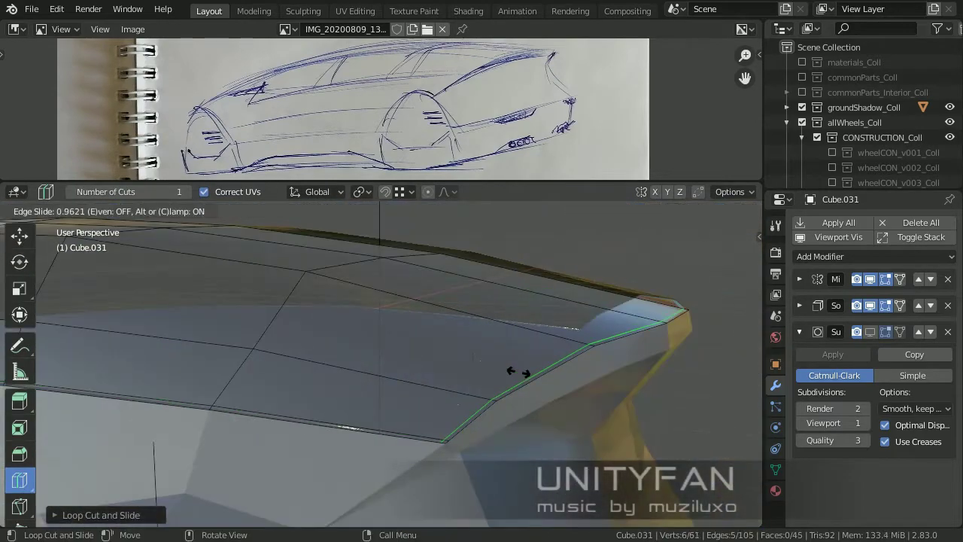
mouse_move(509, 372)
middle_down()
mouse_move(560, 398)
mouse_move(546, 392)
middle_up()
key(1)
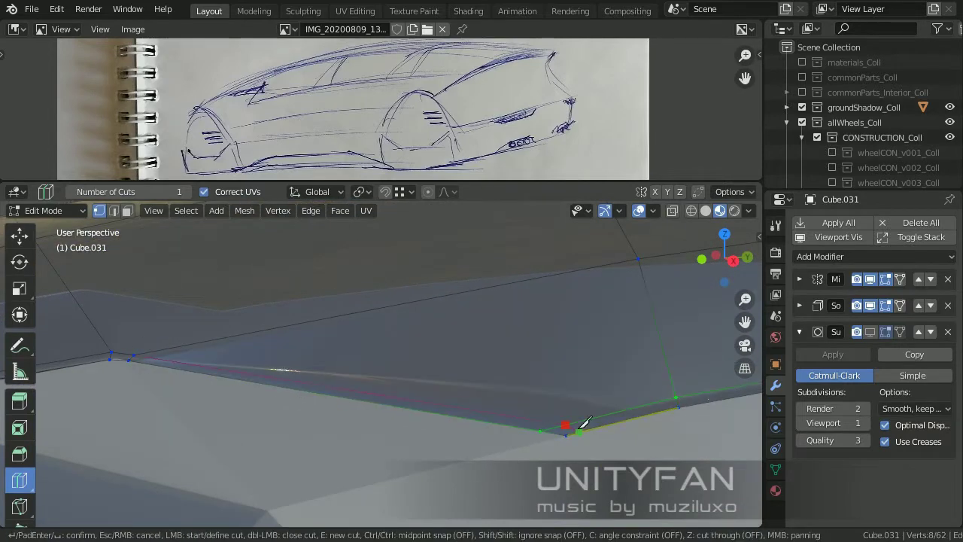
key(Escape)
middle_drag(586, 423, 559, 436)
Add a Ctrl+R loop cut across the canopy roof.
key(Tab)
key(Tab)
key(ctrl+r)
click(526, 429)
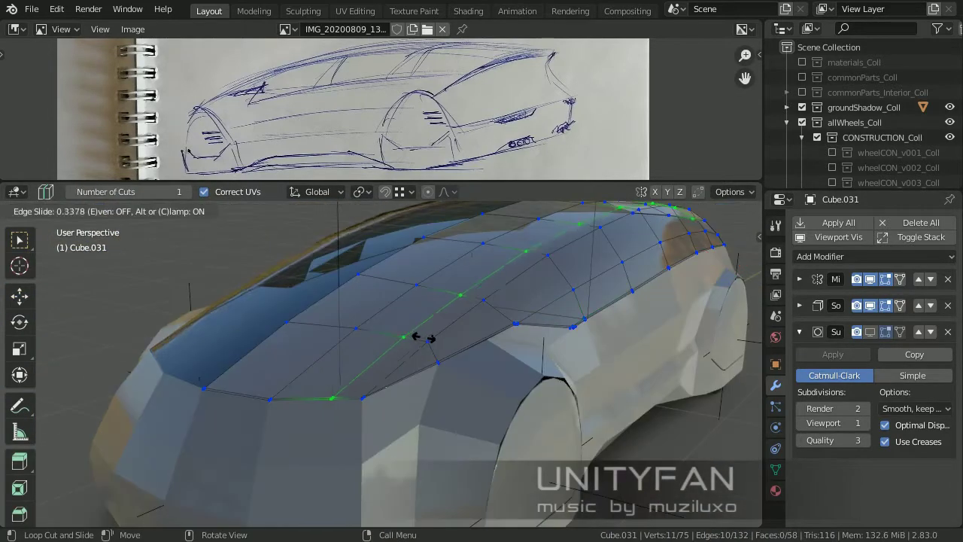
click(422, 338)
key(Tab)
mouse_move(422, 337)
middle_down()
mouse_move(508, 408)
mouse_move(817, 343)
mouse_move(514, 320)
mouse_move(373, 349)
mouse_move(407, 324)
middle_up()
Set the canopy material's blend mode to Alpha Hashed.
click(406, 323)
click(775, 490)
scroll(870, 475, up, 8)
scroll(865, 476, down, 5)
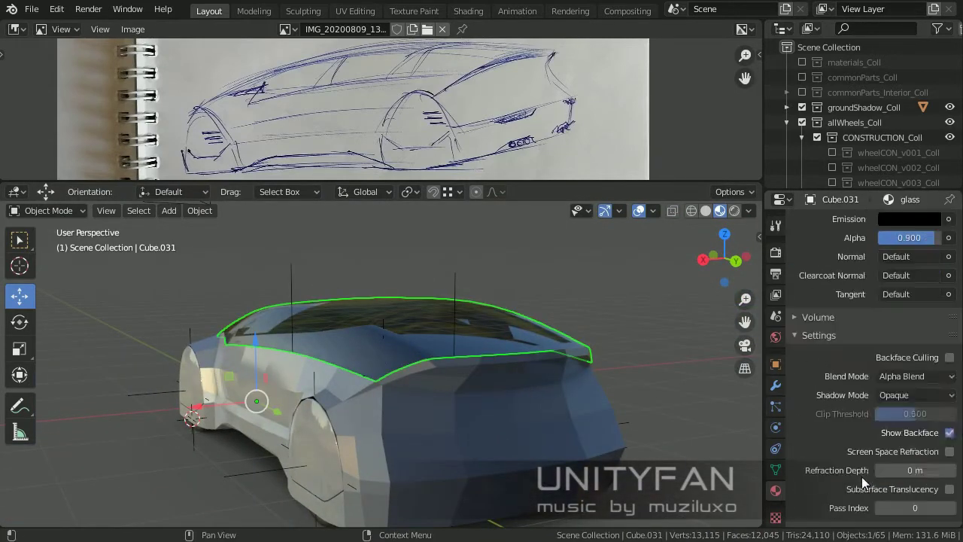
click(917, 376)
click(892, 426)
key(alt+a)
Set the canopy material's Alpha to 0.7 and check the car from the side.
scroll(381, 355, up, 5)
middle_drag(382, 355, 553, 364)
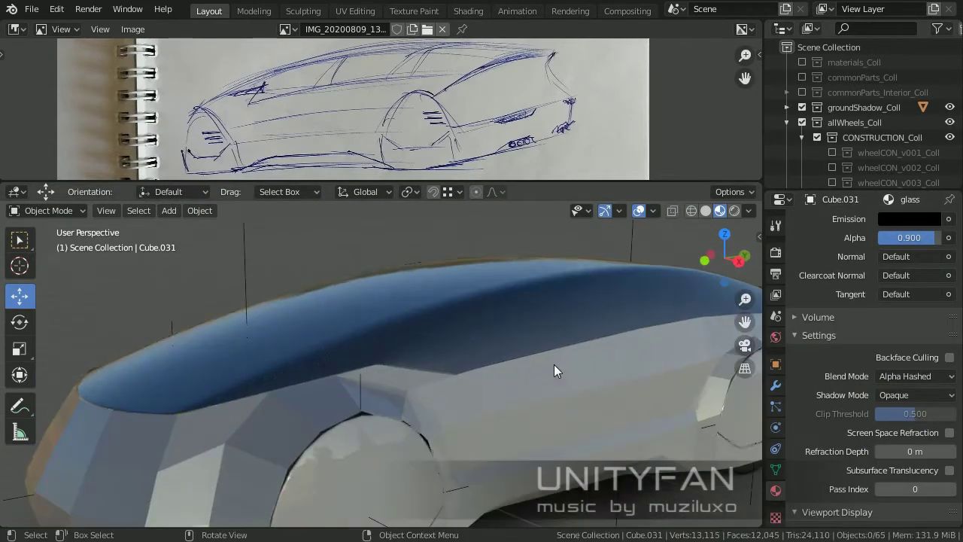
click(529, 323)
scroll(907, 424, up, 3)
click(909, 328)
text(0)
click(459, 265)
scroll(459, 265, down, 3)
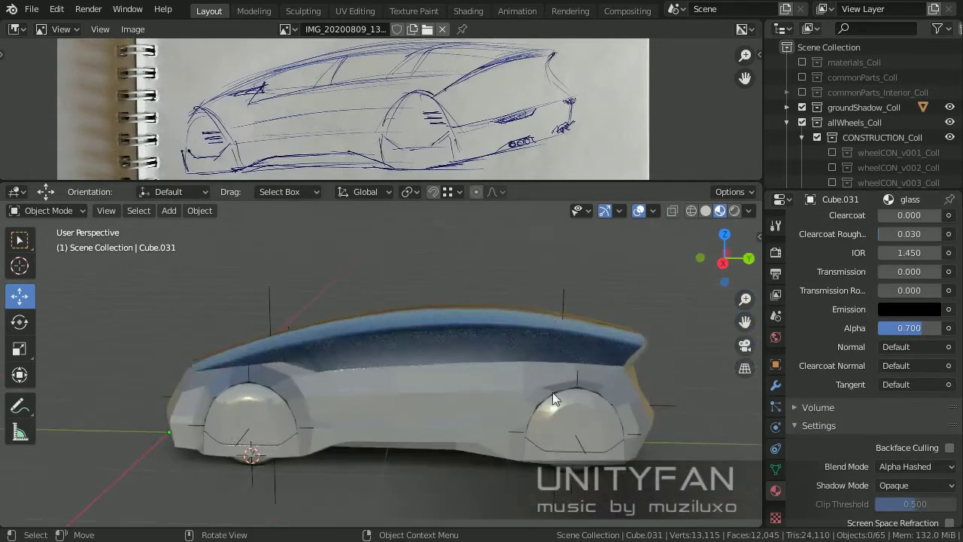
middle_drag(552, 392, 924, 353)
key(alt+a)
scroll(353, 360, down, 3)
mouse_move(353, 360)
middle_down()
mouse_move(346, 222)
mouse_move(373, 336)
middle_up()
Edit the car body mesh in a straight side view.
scroll(389, 364, up, 3)
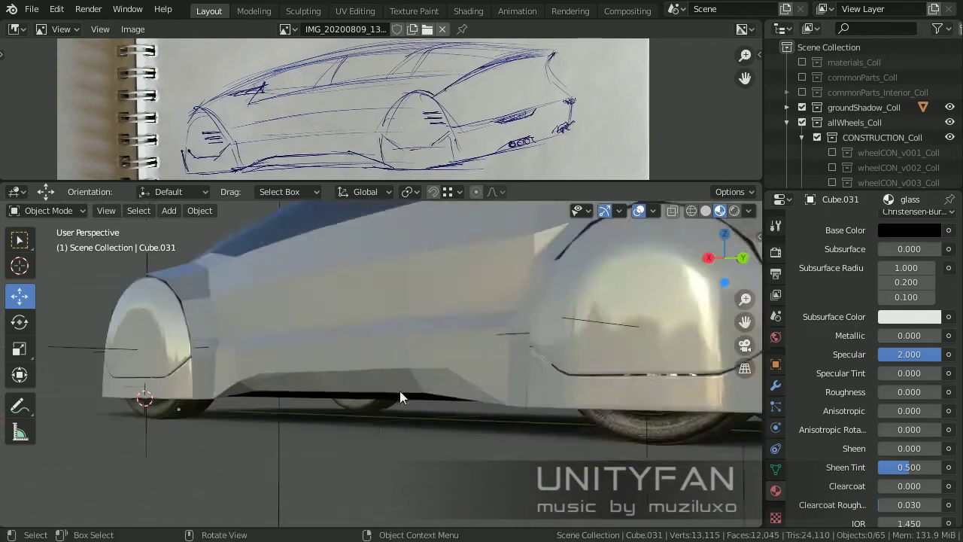
click(386, 366)
key(Tab)
key(KP_3)
key(w)
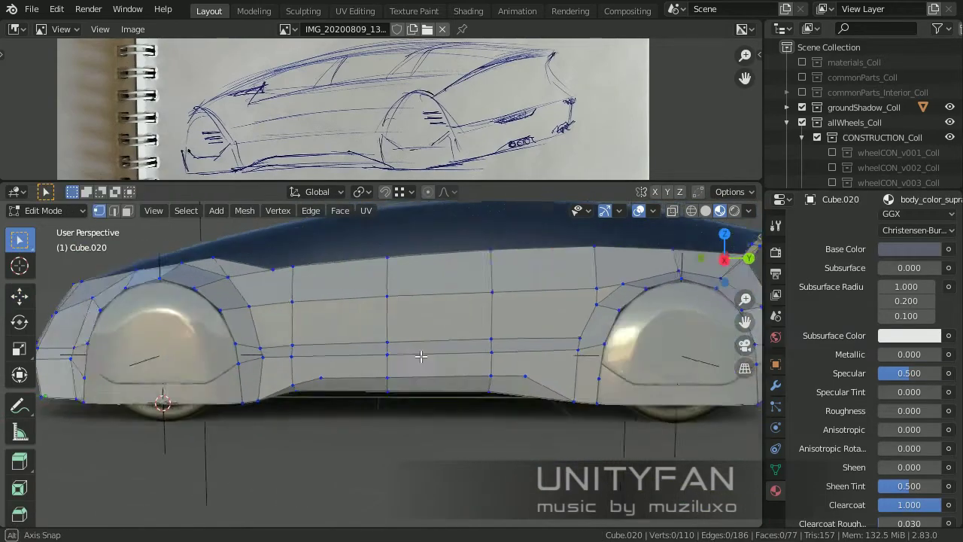
scroll(452, 371, up, 3)
scroll(452, 371, up, 3)
scroll(452, 371, up, 2)
Knife-cut a new edge across the body side near the front wheel.
key(k)
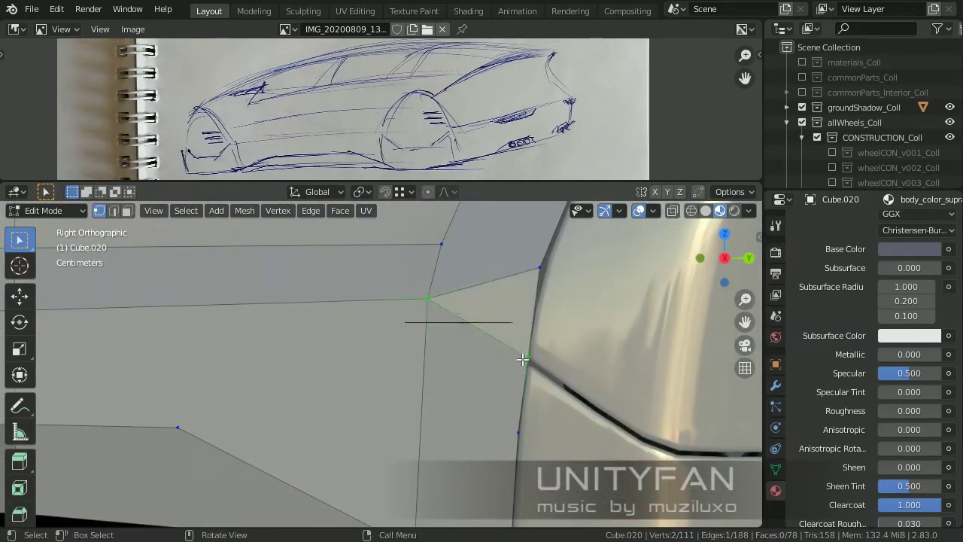
key(ctrl+z)
scroll(456, 369, down, 4)
scroll(305, 369, up, 4)
click(216, 350)
scroll(451, 346, down, 2)
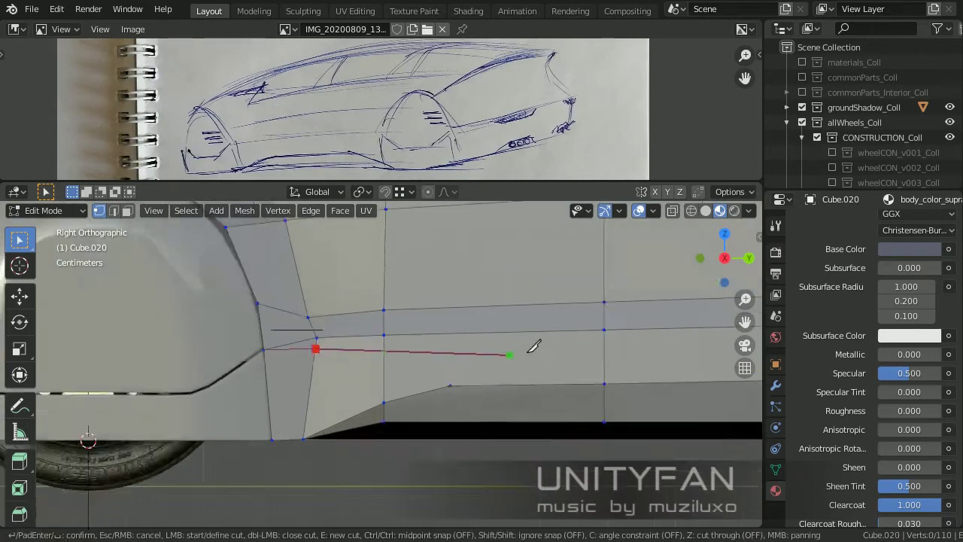
scroll(654, 343, down, 2)
click(659, 337)
scroll(617, 353, up, 1)
scroll(527, 354, up, 1)
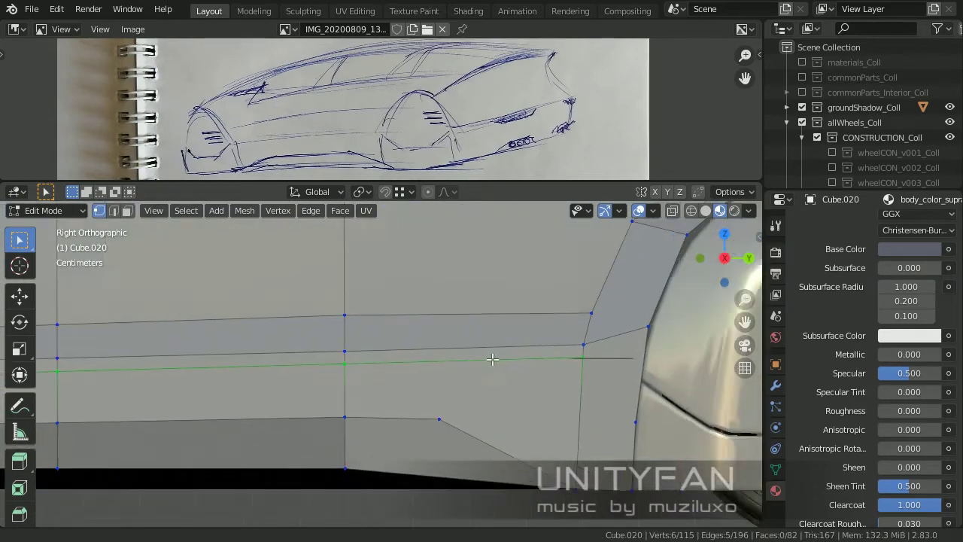
scroll(531, 339, up, 1)
click(587, 367)
key(Return)
scroll(587, 366, down, 3)
scroll(389, 391, up, 3)
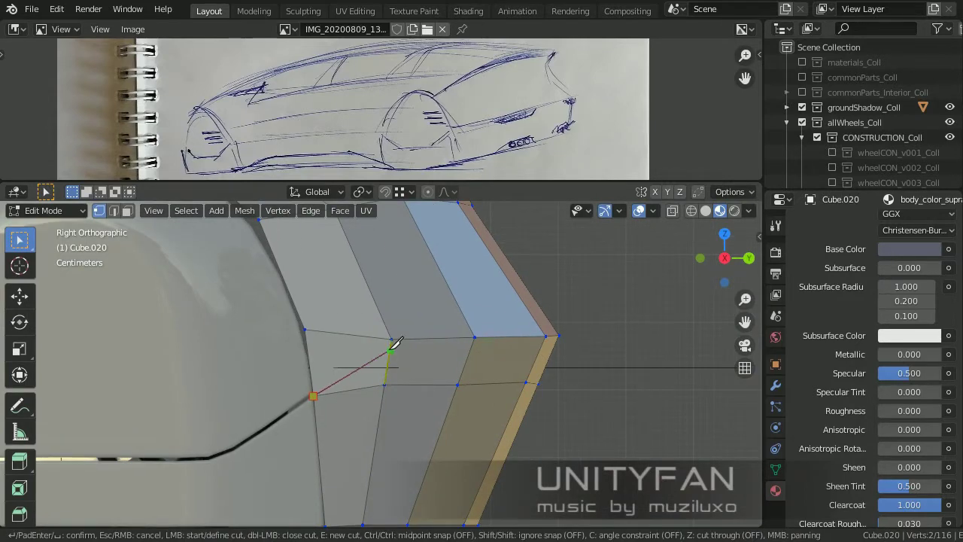
Move the front-corner edge loop to reshape the lower front of the body.
click(551, 346)
scroll(521, 340, up, 2)
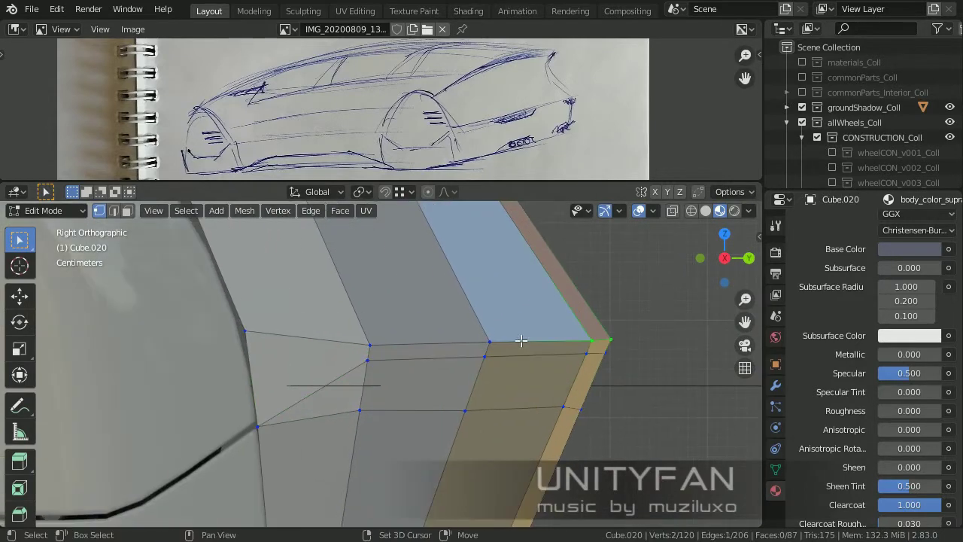
click(23, 300)
scroll(527, 346, down, 1)
scroll(526, 361, down, 1)
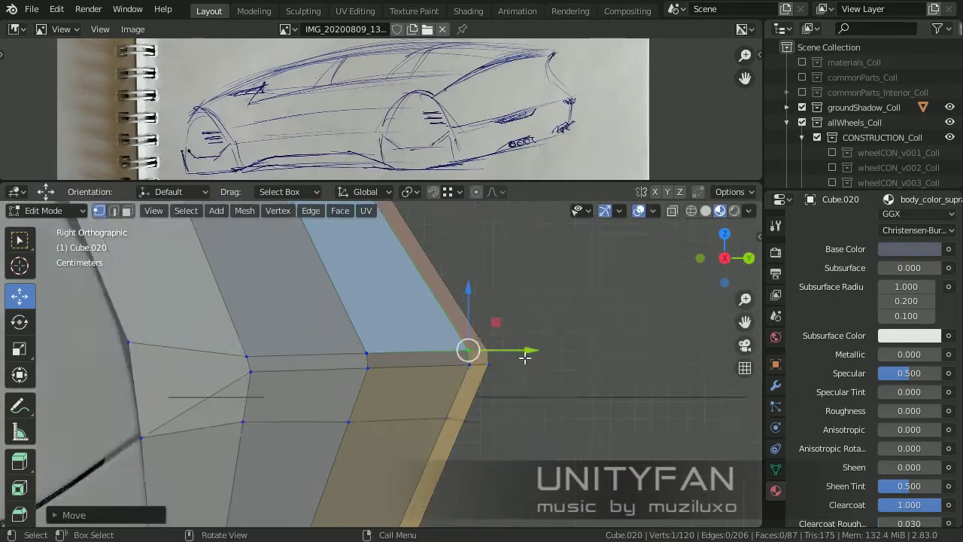
key(Tab)
scroll(546, 419, down, 2)
key(Tab)
middle_drag(546, 419, 564, 353)
scroll(565, 353, up, 3)
key(KP_3)
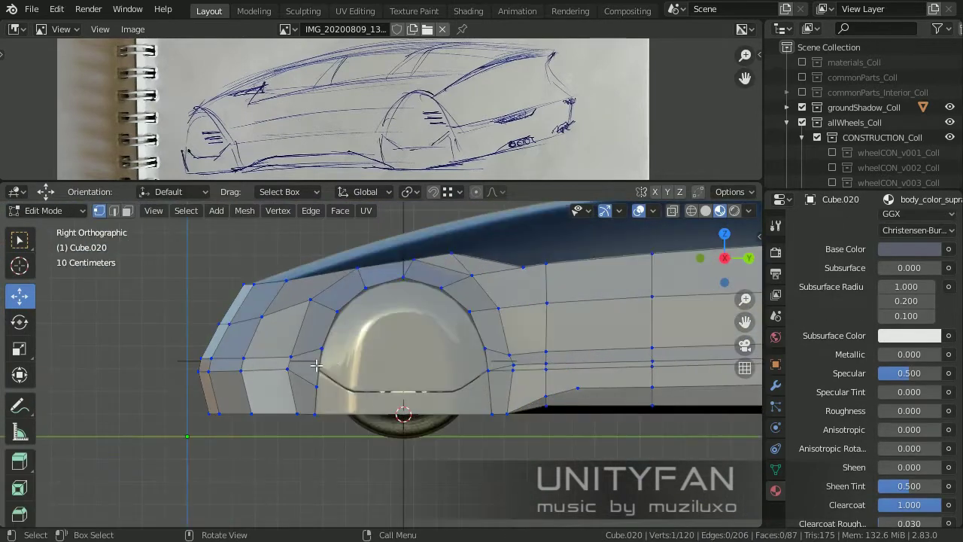
scroll(516, 400, up, 2)
shift+middle_drag(517, 400, 437, 343)
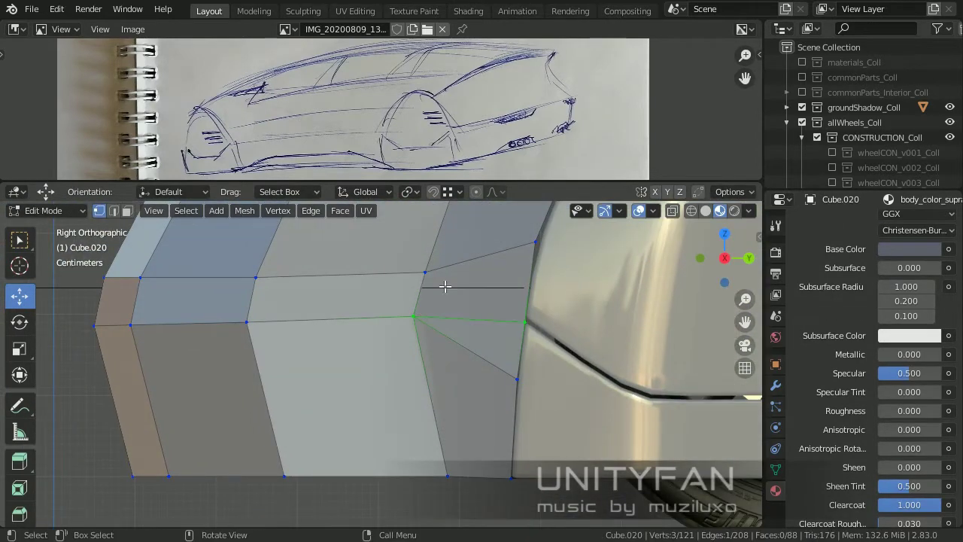
click(222, 299)
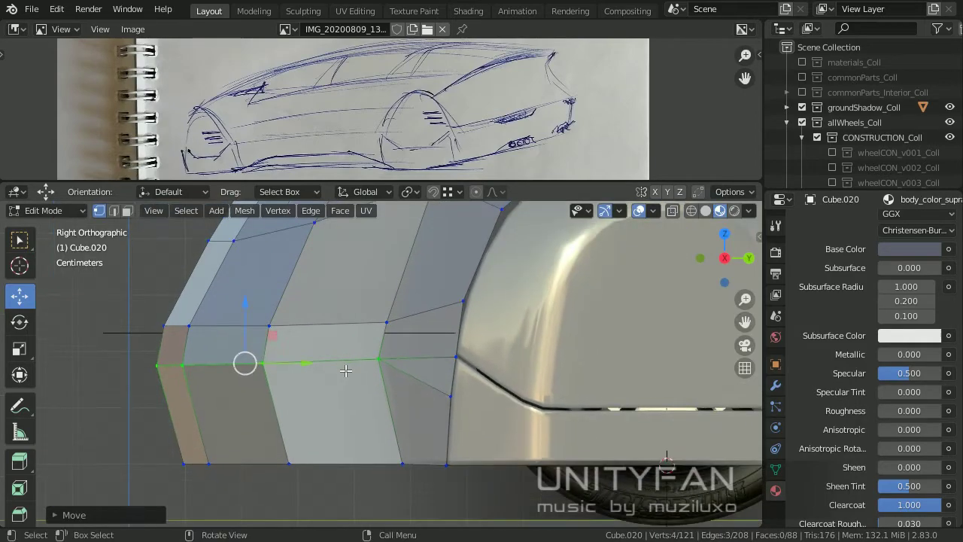
Edit the wheel-arch object Cube.028 and grow its face selection.
middle_drag(226, 316, 337, 392)
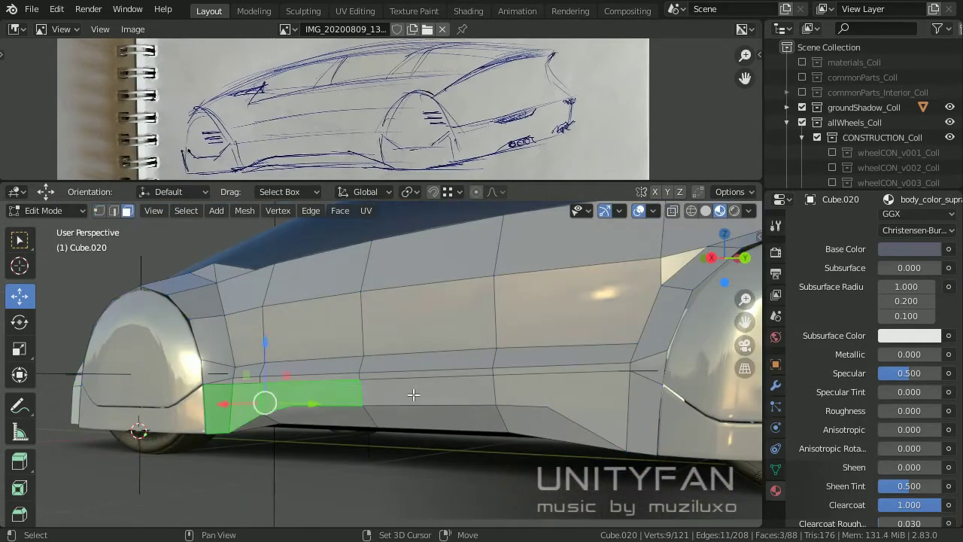
mouse_move(413, 395)
middle_down()
mouse_move(451, 391)
mouse_move(407, 406)
mouse_move(279, 380)
middle_up()
scroll(405, 408, up, 2)
key(Tab)
click(405, 408)
key(Tab)
key(ctrl+KP_Add)
Separate the wheel-arch faces into their own object and delete that piece.
click(336, 393)
key(Tab)
scroll(201, 362, down, 3)
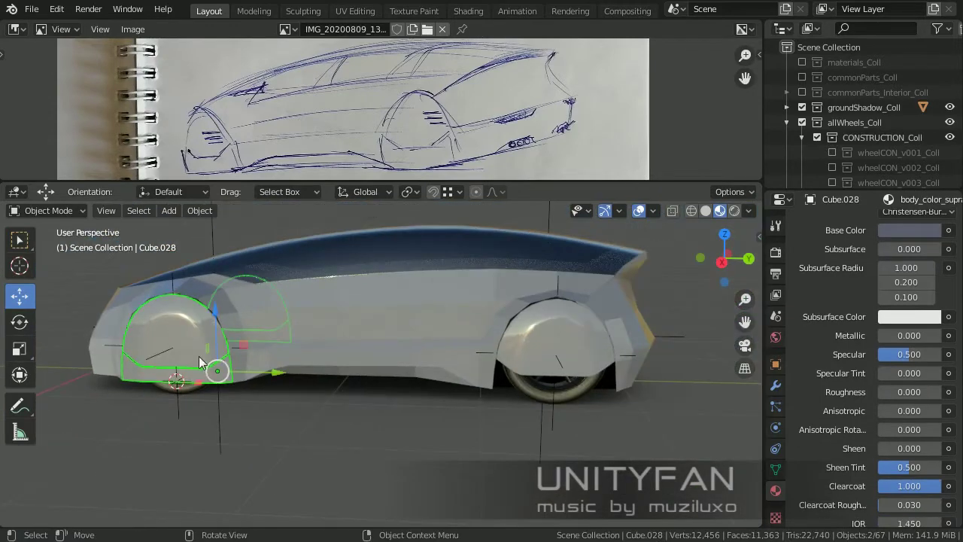
key(Delete)
Snap the 3D cursor onto the wheel and select side-sill panel Cube.032.
mouse_move(201, 384)
middle_down()
mouse_move(425, 354)
mouse_move(186, 362)
mouse_move(276, 403)
mouse_move(270, 414)
middle_up()
click(453, 443)
mouse_move(453, 442)
middle_down()
mouse_move(275, 398)
mouse_move(326, 400)
middle_up()
click(291, 309)
scroll(270, 375, up, 5)
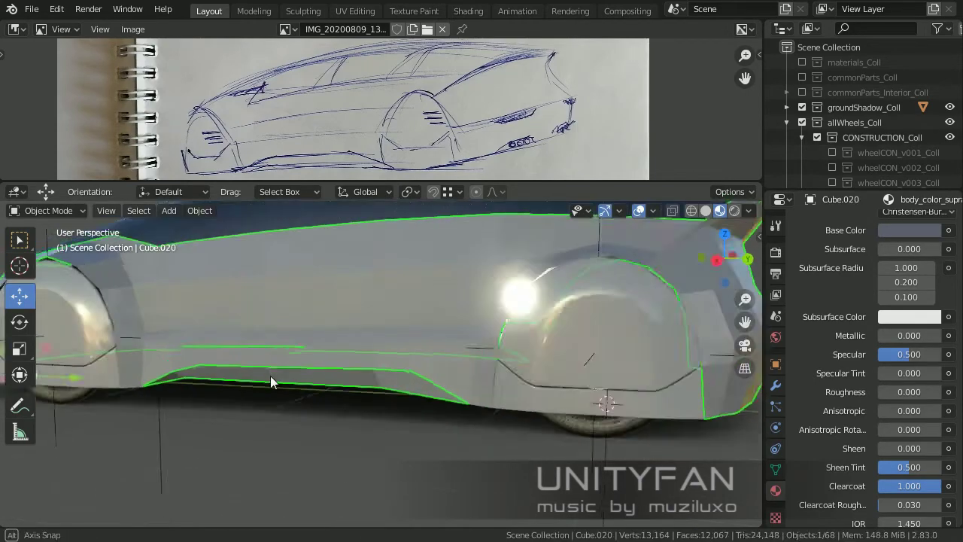
middle_drag(270, 376, 201, 338)
key(Tab)
key(Tab)
middle_drag(306, 400, 749, 386)
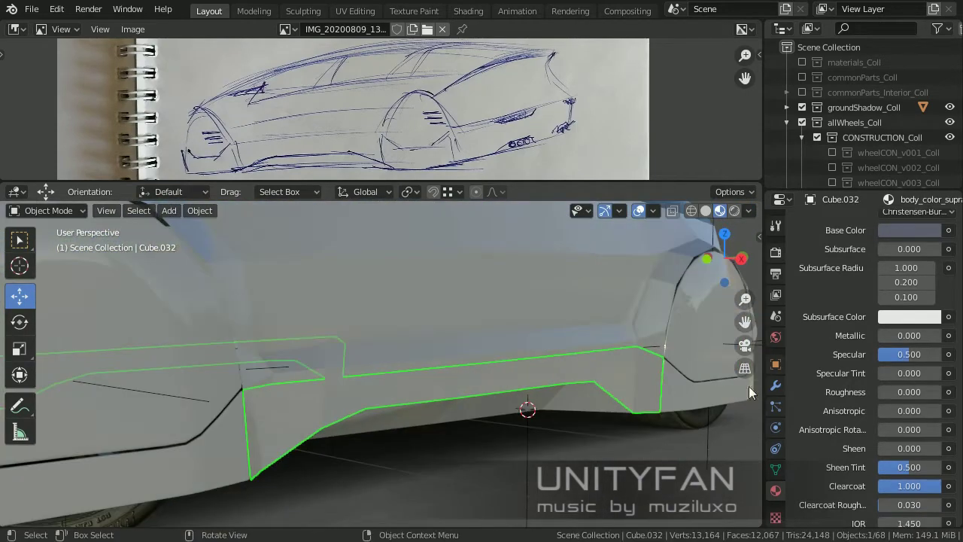
Add a Solidify modifier (0.01 m thickness) and a Subdivision Surface modifier to Cube.032.
click(776, 385)
click(818, 314)
click(655, 459)
scroll(859, 437, up, 2)
click(818, 365)
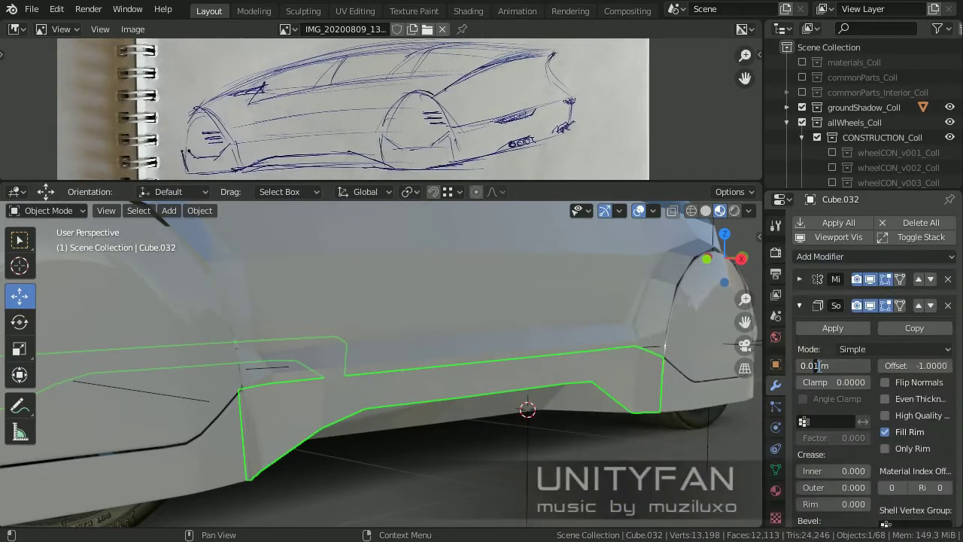
click(799, 305)
key(ctrl+1)
middle_drag(634, 490, 422, 391)
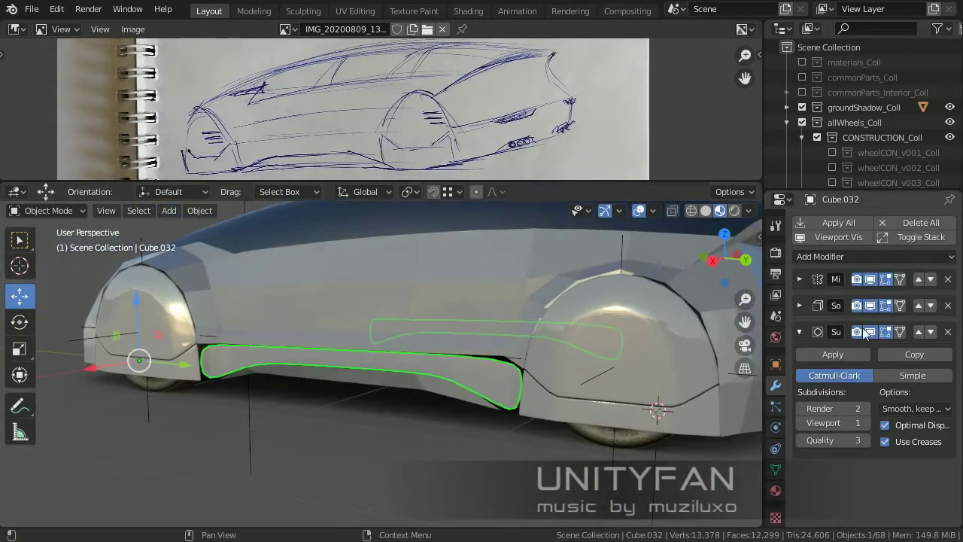
Shade the sill panel smooth and enter mesh editing on it.
right_click(316, 316)
click(348, 338)
key(Tab)
middle_drag(288, 373, 435, 405)
scroll(435, 405, up, 4)
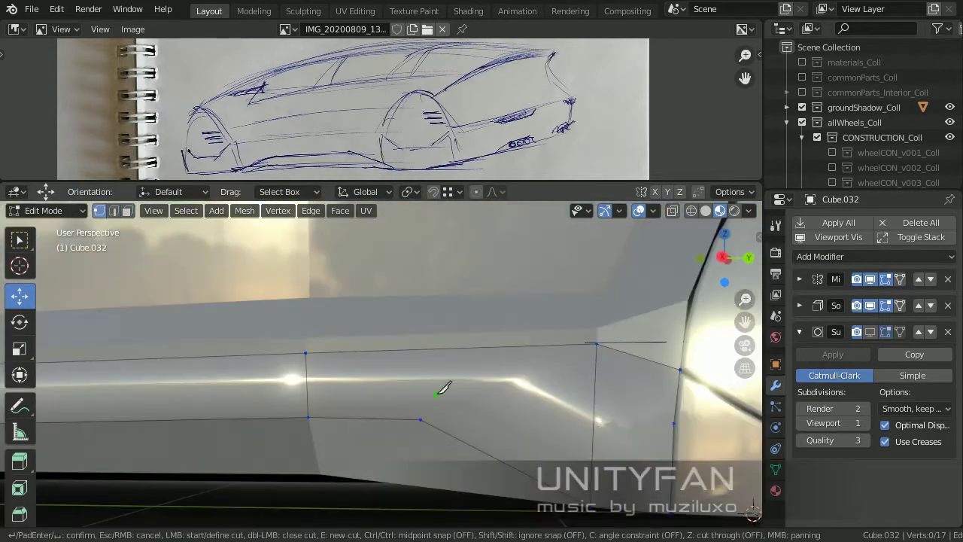
scroll(422, 348, down, 3)
middle_drag(371, 391, 320, 327)
scroll(353, 361, up, 3)
middle_drag(307, 295, 216, 387)
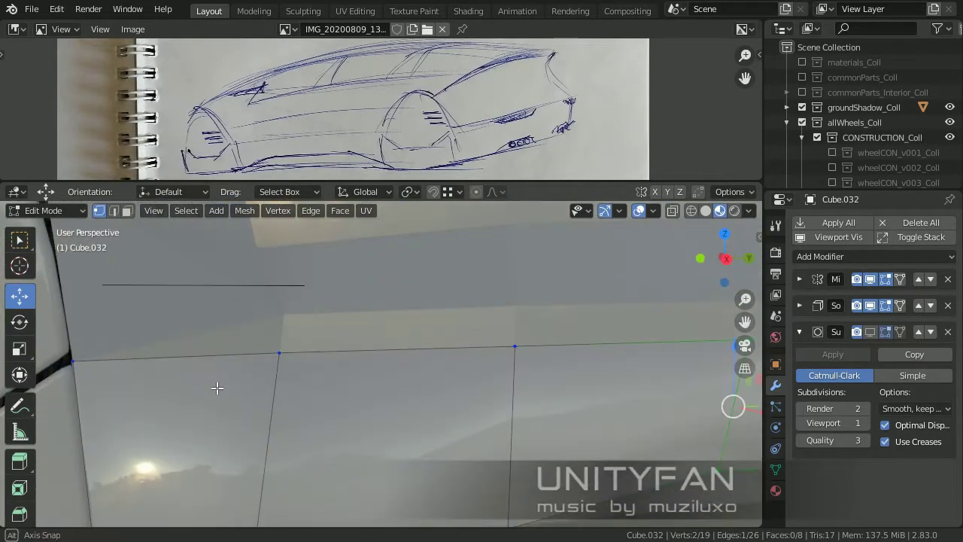
Knife a new edge into the panel and add a loop cut along its faces.
key(k)
scroll(278, 342, down, 2)
mouse_move(275, 351)
shift+middle_down()
mouse_move(489, 354)
mouse_move(428, 398)
mouse_move(347, 409)
shift+middle_up()
key(Return)
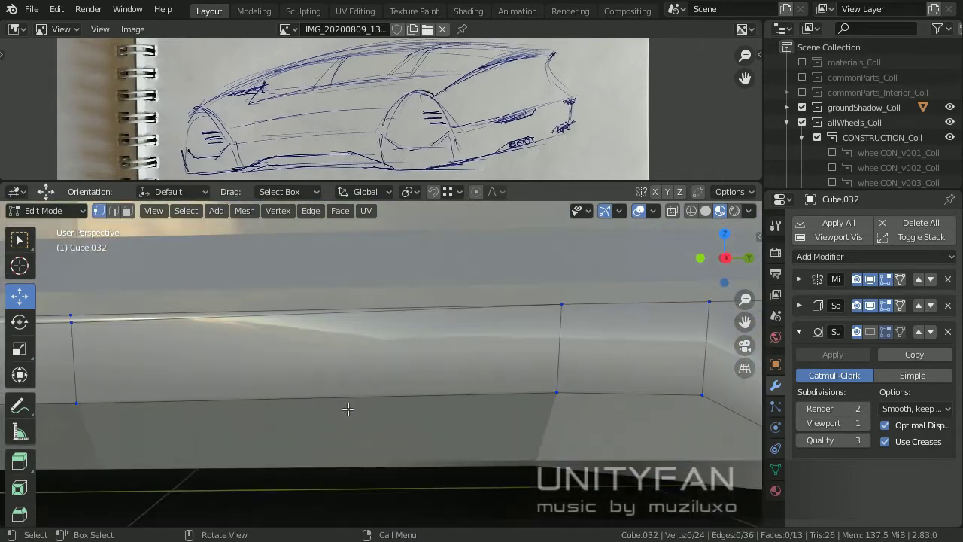
mouse_move(572, 317)
middle_down()
mouse_move(486, 303)
mouse_move(268, 357)
middle_up()
click(529, 322)
key(Return)
key(KP_Decimal)
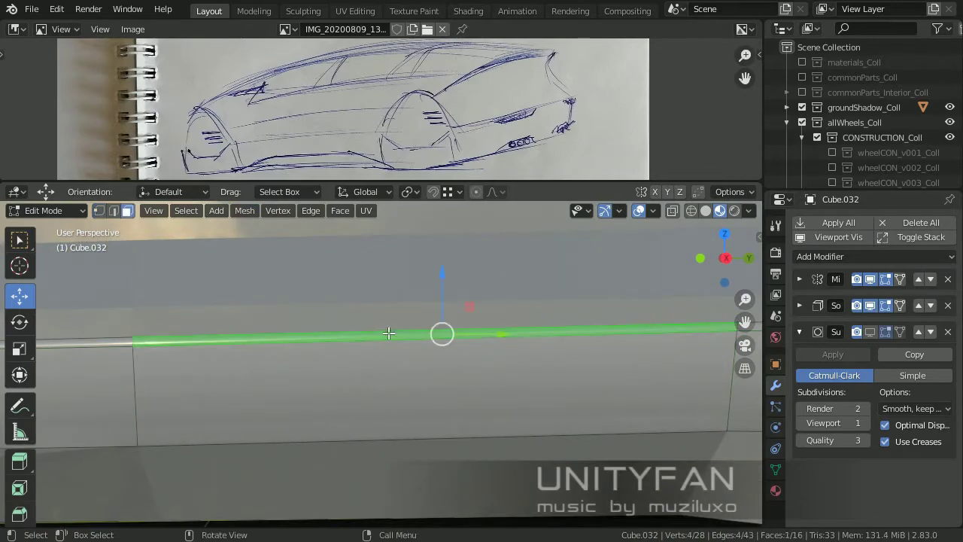
mouse_move(389, 334)
middle_down()
mouse_move(331, 361)
mouse_move(161, 389)
mouse_move(303, 360)
mouse_move(278, 372)
middle_up()
scroll(24, 498, down, 2)
click(201, 306)
mouse_move(201, 305)
middle_down()
mouse_move(326, 351)
mouse_move(534, 290)
mouse_move(90, 224)
middle_up()
Add a second knife cut across the side-sill panel.
click(19, 240)
middle_drag(21, 253, 316, 421)
click(315, 422)
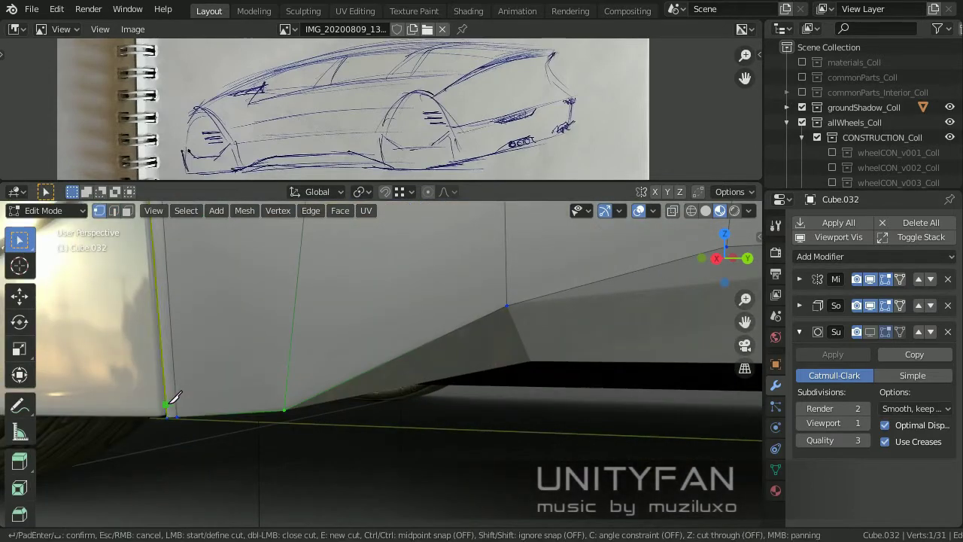
key(Return)
middle_drag(508, 295, 333, 351)
key(k)
click(215, 376)
mouse_move(215, 376)
middle_down()
mouse_move(505, 344)
mouse_move(413, 364)
mouse_move(597, 350)
mouse_move(499, 366)
mouse_move(581, 423)
middle_up()
click(413, 365)
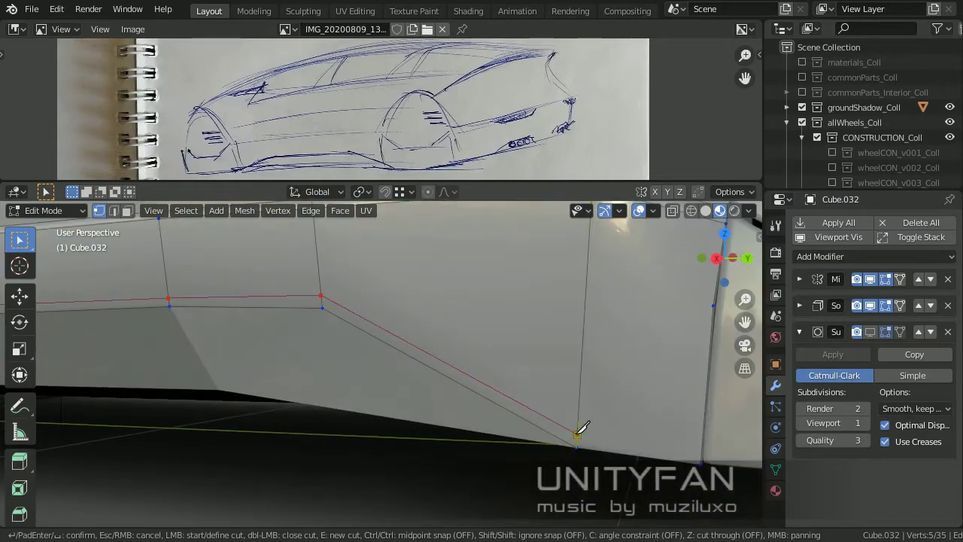
key(Return)
Select a single edge on the side-sill panel.
mouse_move(688, 448)
middle_down()
mouse_move(338, 462)
mouse_move(485, 435)
middle_up()
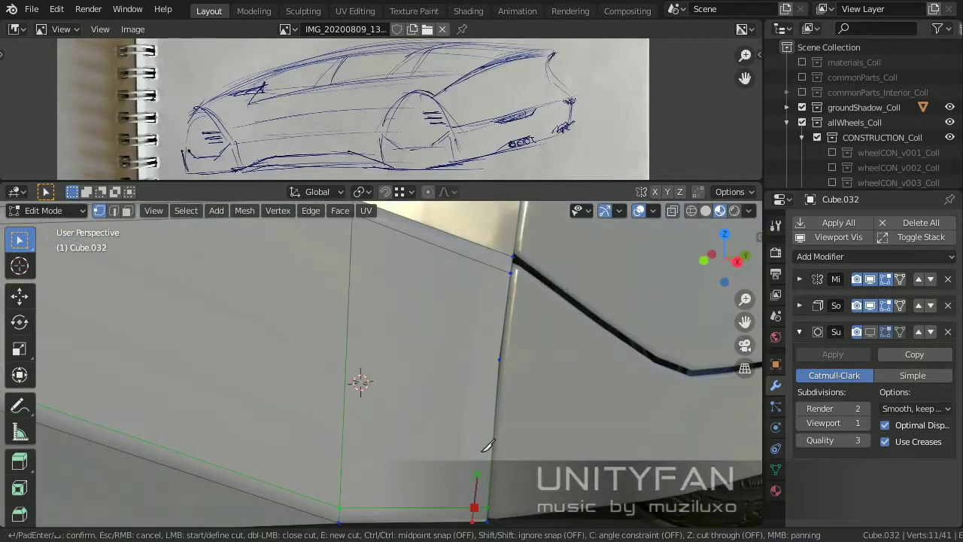
mouse_move(457, 365)
middle_down()
mouse_move(575, 349)
mouse_move(370, 353)
mouse_move(288, 441)
mouse_move(30, 440)
middle_up()
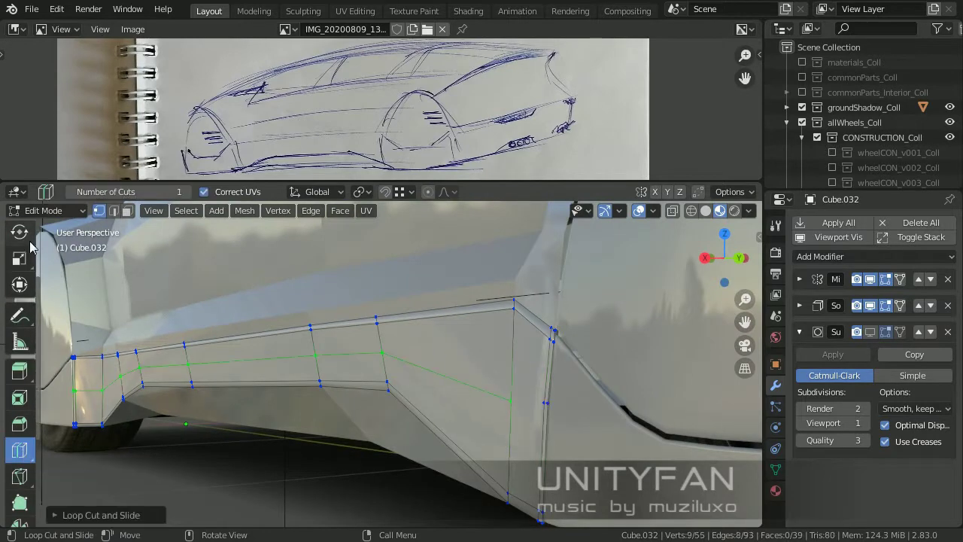
key(w)
mouse_move(30, 247)
middle_down()
mouse_move(554, 419)
mouse_move(695, 421)
mouse_move(525, 388)
middle_up()
click(525, 387)
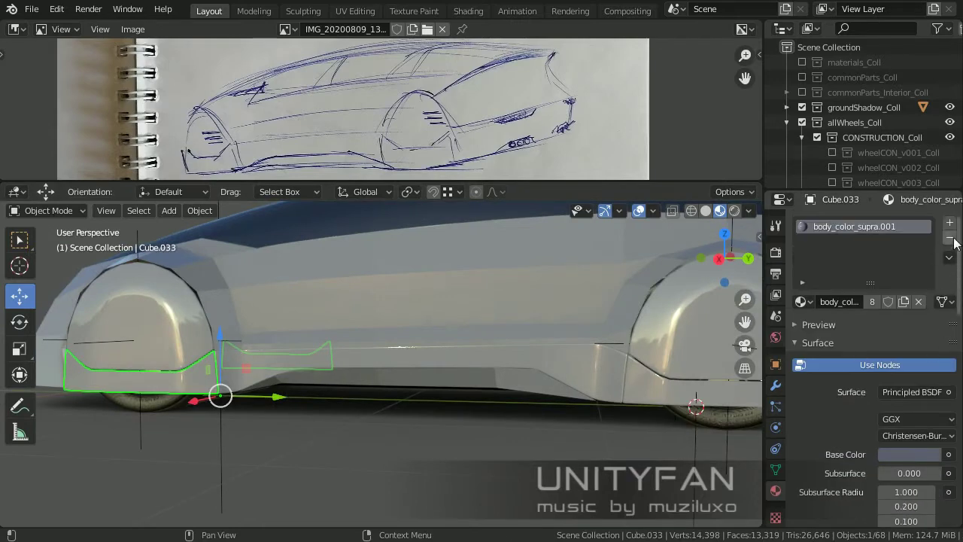
Select the plasticMatte object and rotate the viewport HDRI lighting around the car.
middle_drag(260, 363, 228, 354)
click(228, 354)
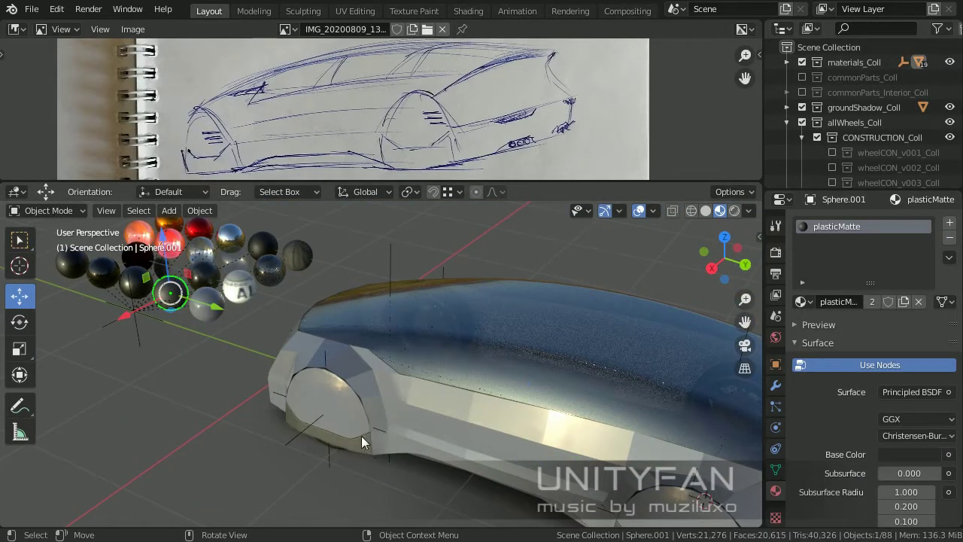
click(468, 404)
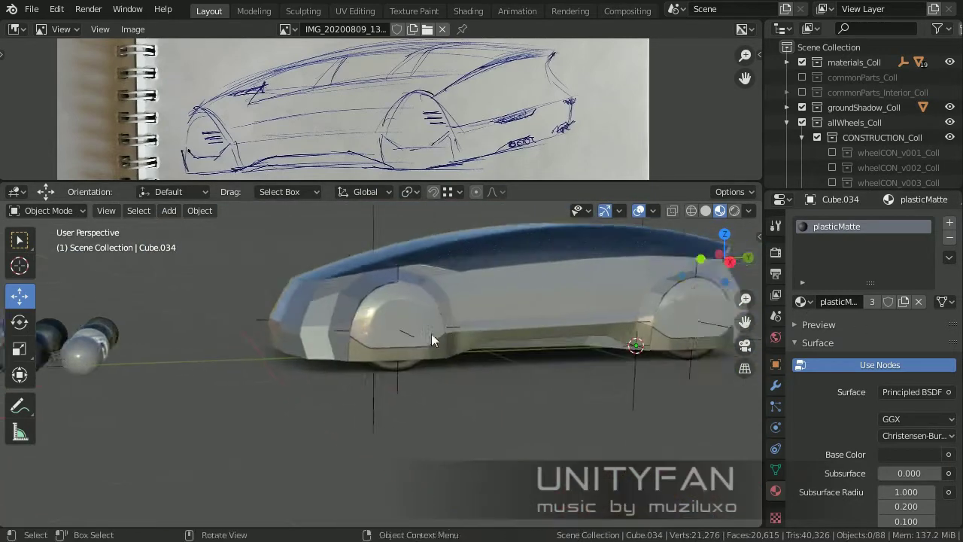
click(749, 212)
mouse_move(737, 374)
mouse_down()
mouse_move(756, 372)
mouse_move(700, 372)
mouse_move(753, 373)
mouse_up()
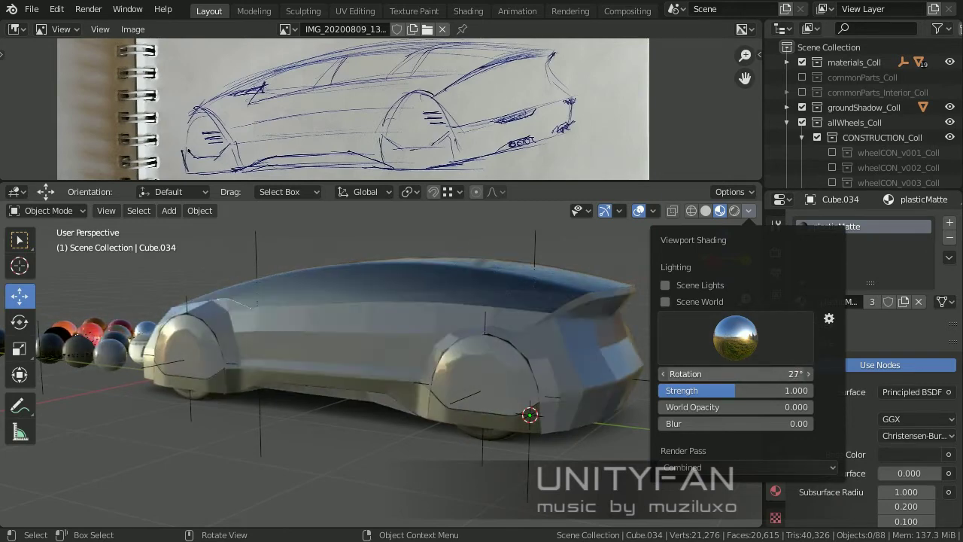
middle_drag(363, 337, 314, 328)
Hide materials_Coll and edit car body Cube.020 in face-select mode.
click(802, 62)
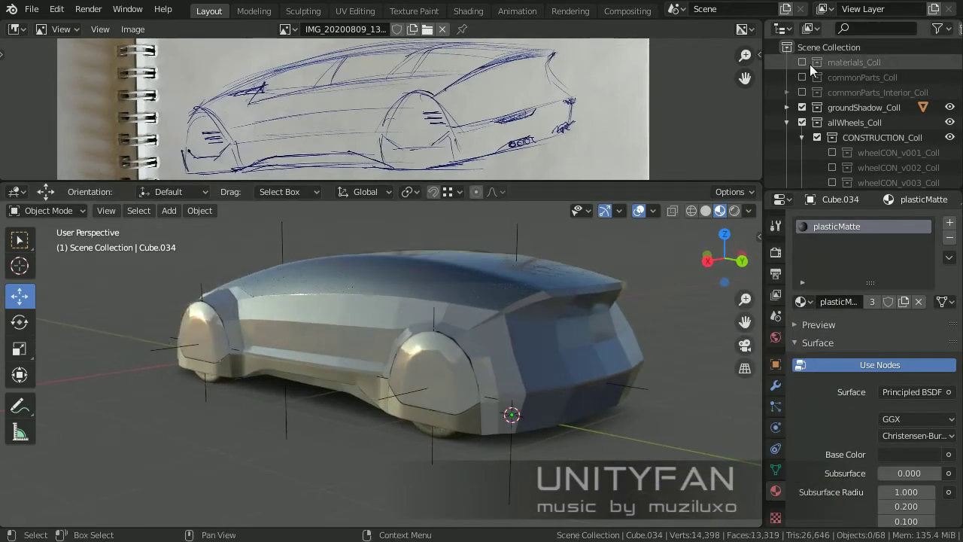
scroll(468, 317, up, 3)
scroll(353, 302, up, 3)
click(353, 302)
key(Tab)
scroll(386, 344, up, 3)
click(131, 212)
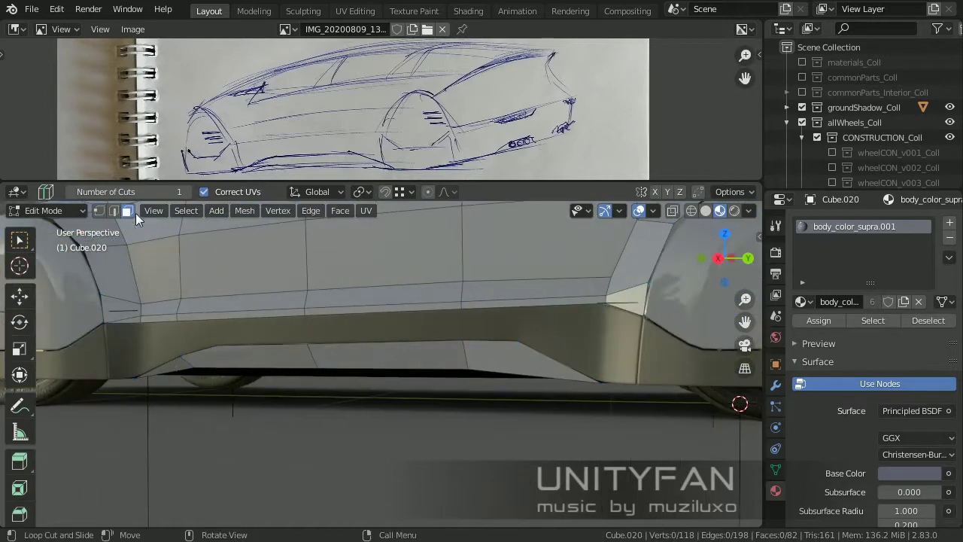
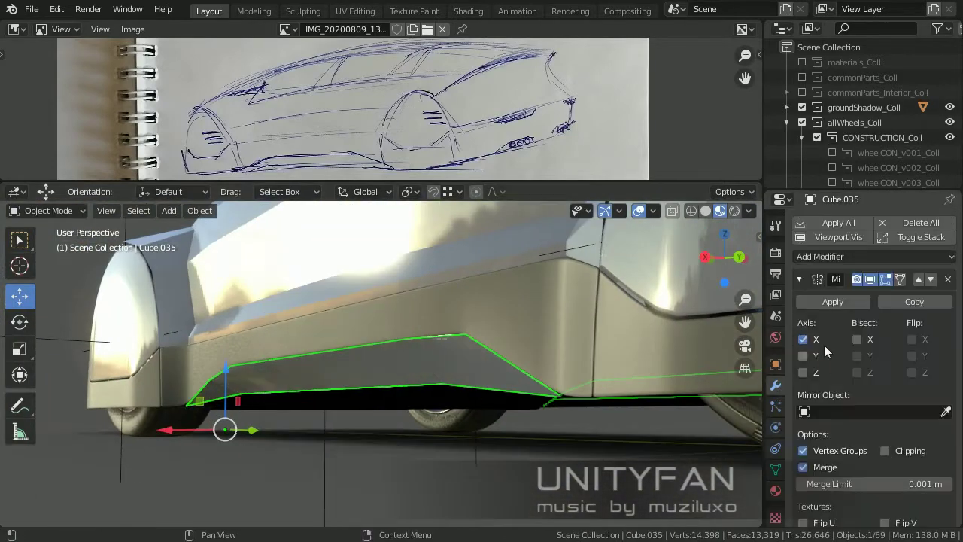
Add a Solidify modifier to Cube.035 with a thickness of 0.004 m.
click(843, 257)
click(655, 489)
click(820, 365)
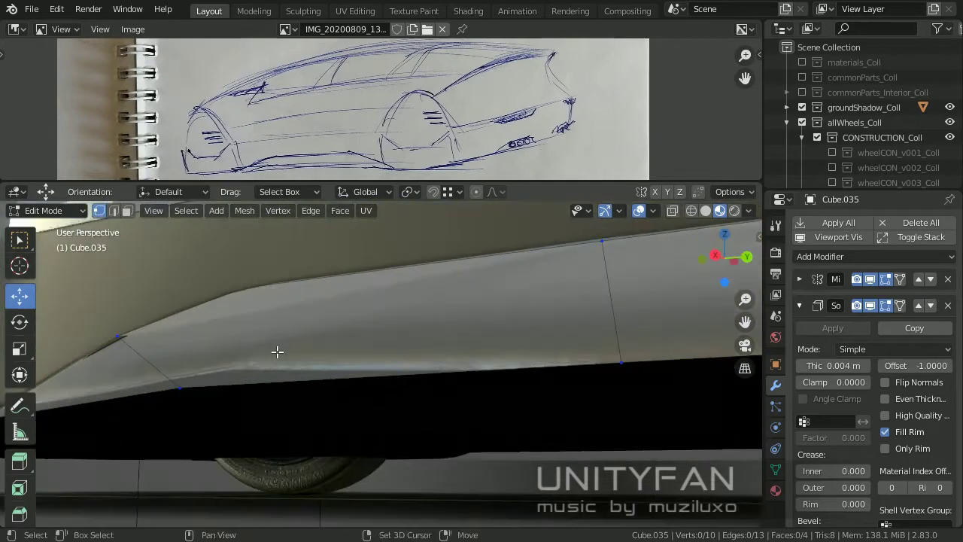
Knife-cut new edges into the skirt and adjust its front corner vertices.
key(k)
key(Return)
mouse_move(320, 374)
middle_down()
mouse_move(544, 399)
mouse_move(355, 389)
mouse_move(235, 433)
middle_up()
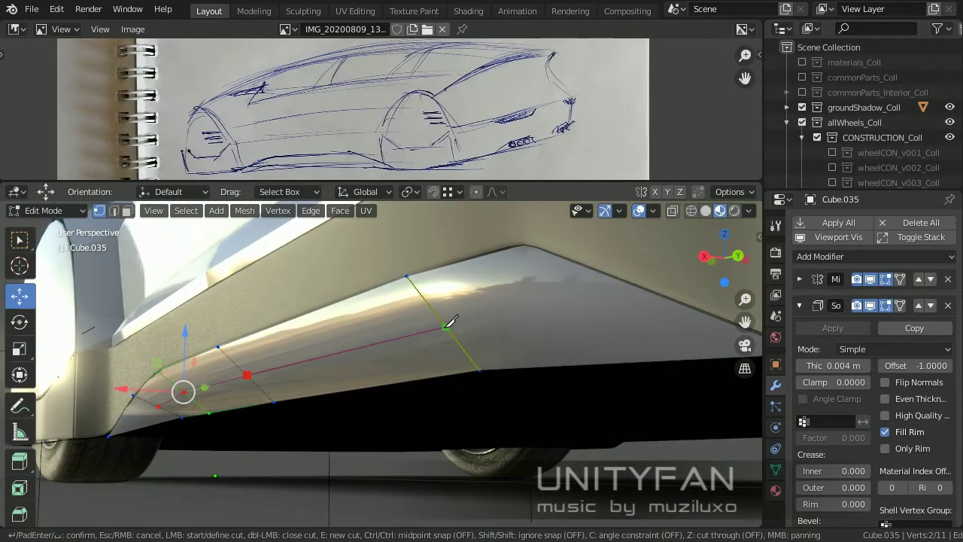
middle_drag(451, 322, 482, 336)
shift+middle_drag(331, 383, 260, 386)
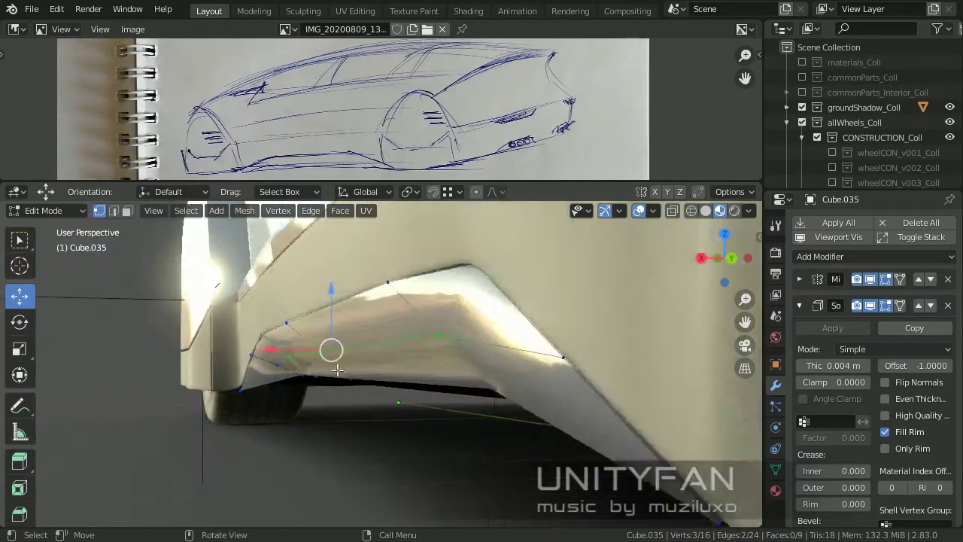
middle_drag(319, 372, 267, 370)
mouse_move(231, 415)
middle_down()
mouse_move(241, 359)
mouse_move(326, 404)
mouse_move(451, 377)
middle_up()
key(Tab)
Assign the existing chrome material to the skirt piece.
click(776, 490)
click(801, 301)
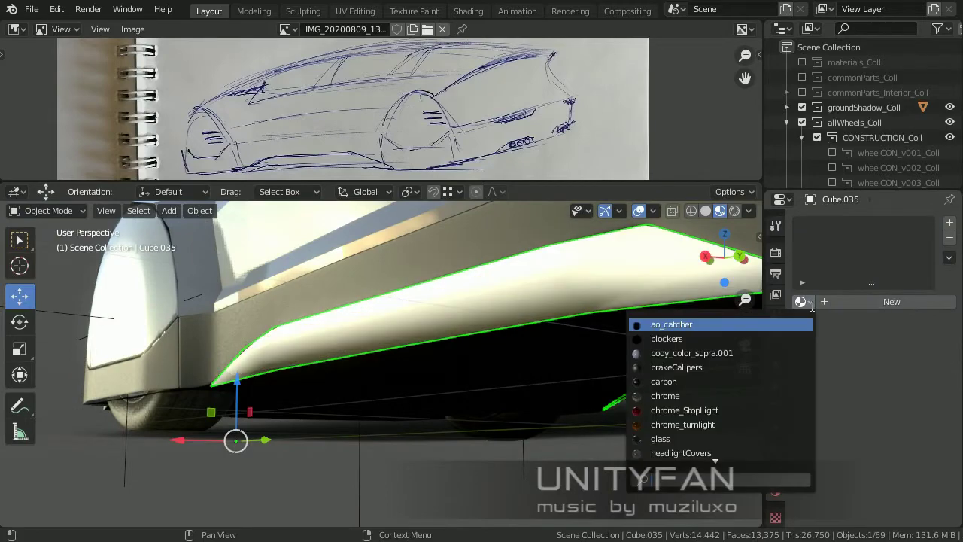
click(655, 411)
key(Home)
key(KP_Decimal)
Make a first knife cut across the chrome skirt in Edit Mode.
key(Tab)
mouse_move(487, 383)
middle_down()
mouse_move(398, 379)
mouse_move(372, 400)
middle_up()
key(k)
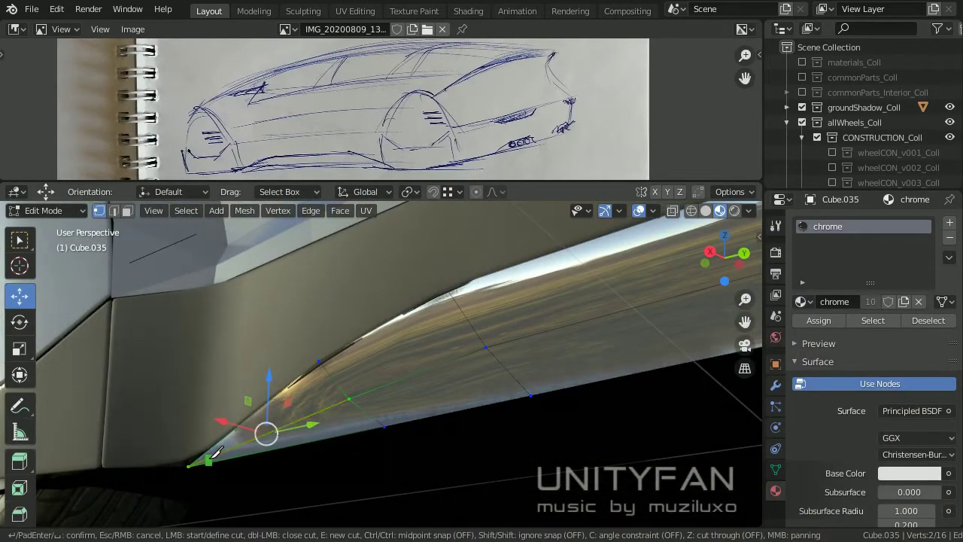
middle_drag(406, 372, 324, 332)
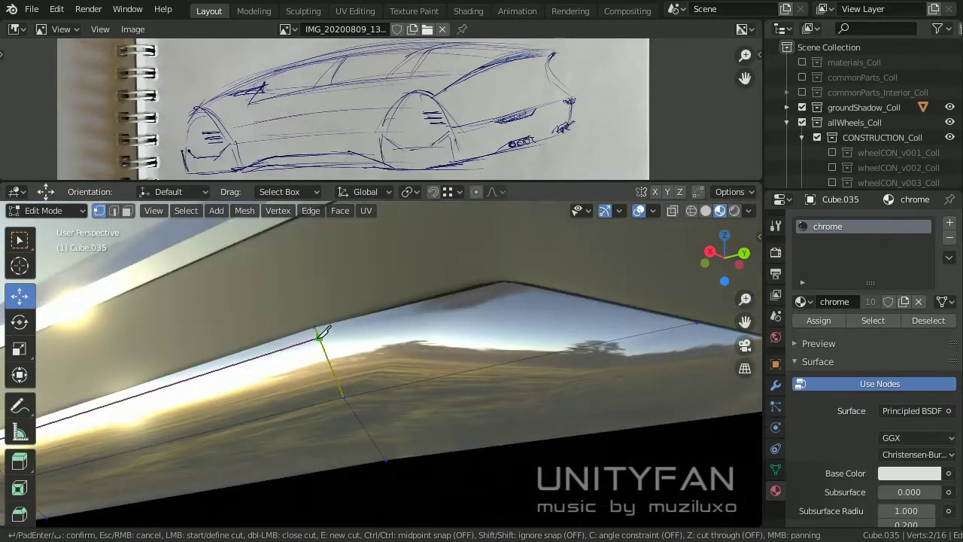
click(494, 298)
key(Return)
Finish a second knife cut across the skirt and return to box selection.
mouse_move(493, 298)
middle_down()
mouse_move(241, 254)
mouse_move(387, 397)
middle_up()
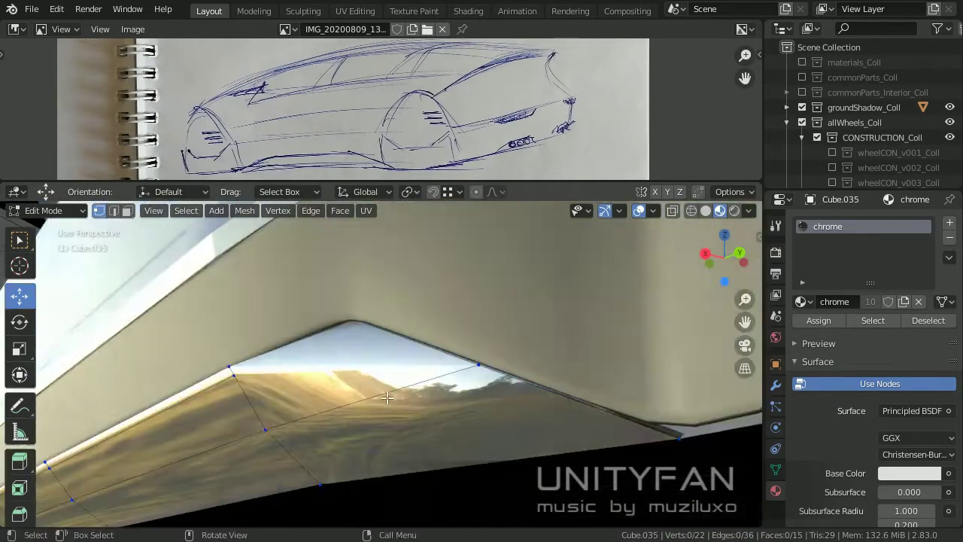
click(231, 369)
key(Return)
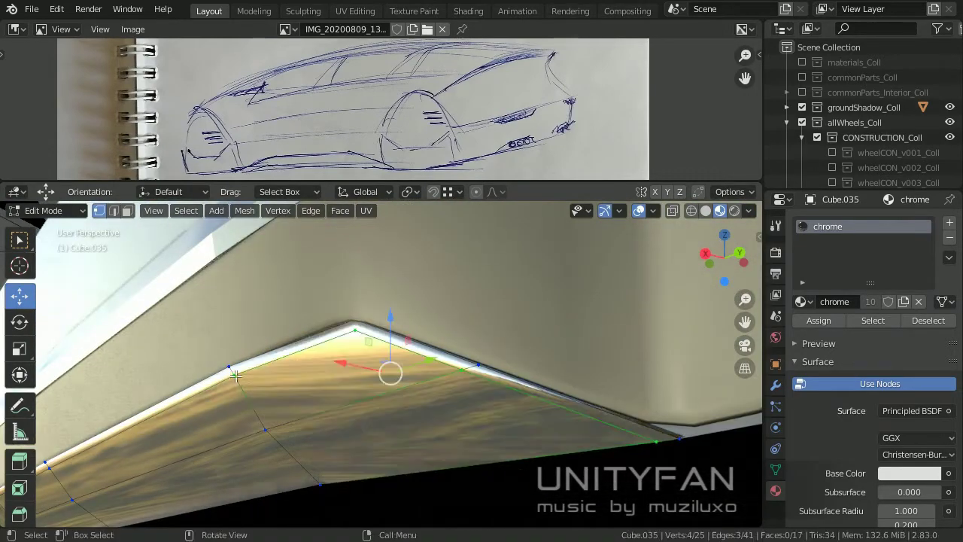
mouse_move(379, 366)
middle_down()
mouse_move(344, 383)
mouse_move(344, 408)
mouse_move(367, 375)
middle_up()
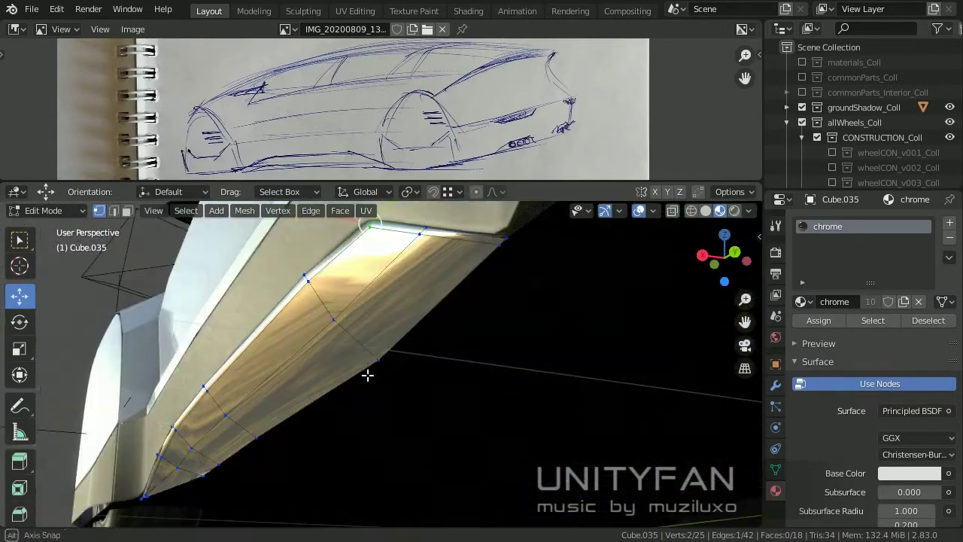
scroll(25, 240, up, 3)
click(19, 239)
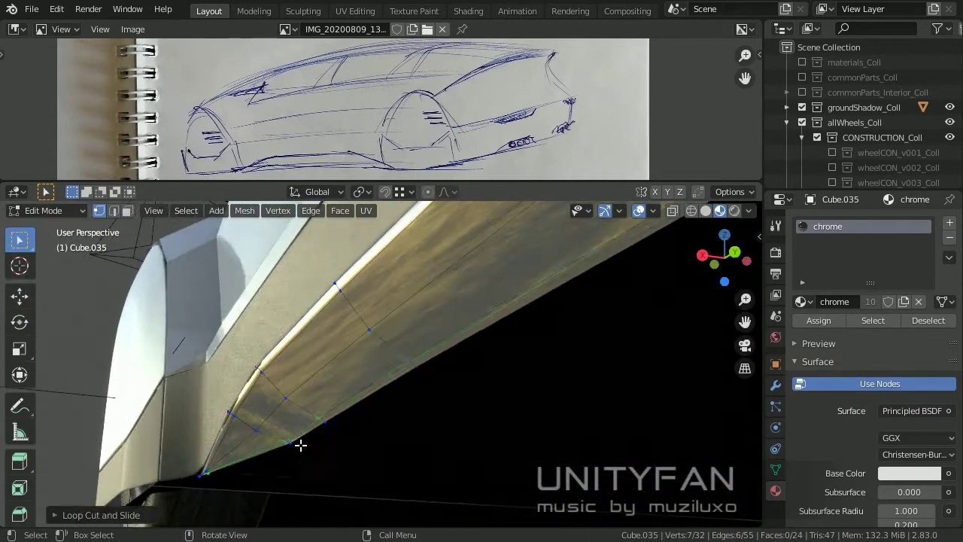
mouse_move(301, 445)
middle_down()
mouse_move(376, 355)
mouse_move(408, 342)
middle_up()
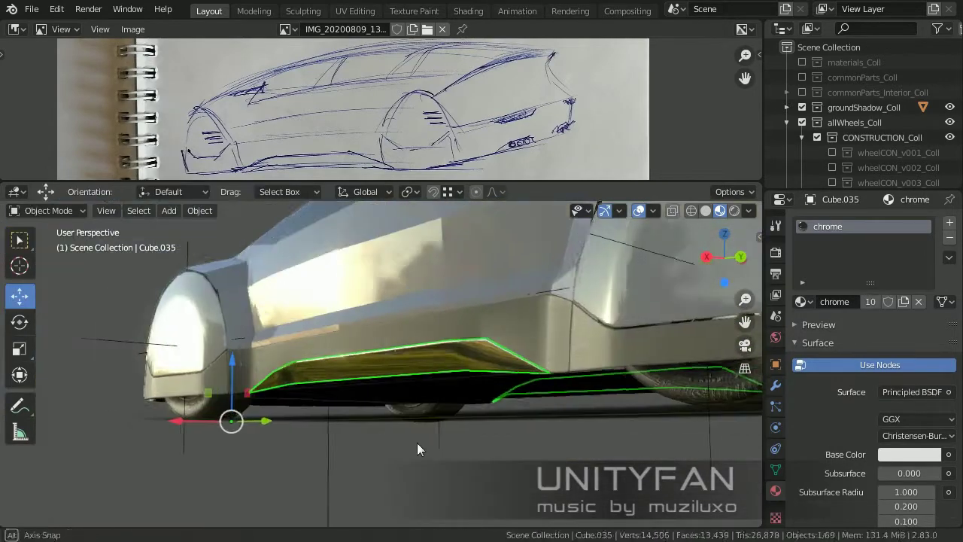
Review the skirt's modifier stack and enter Edit Mode on the chrome skirt.
click(776, 387)
scroll(426, 424, down, 4)
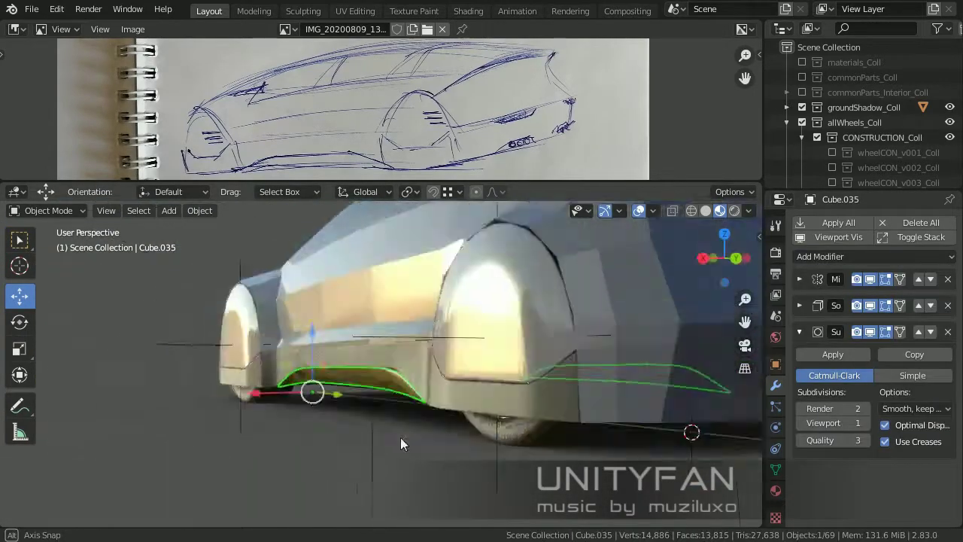
middle_drag(401, 437, 436, 419)
scroll(433, 410, up, 6)
key(Tab)
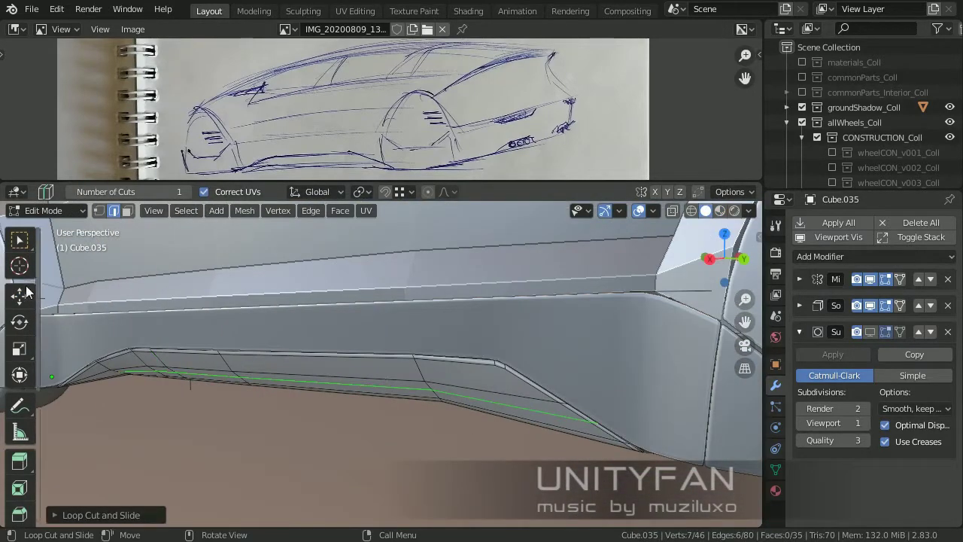
Move the skirt edge and front-end vertices to follow the body's lower edge.
click(20, 295)
middle_drag(537, 369, 383, 437)
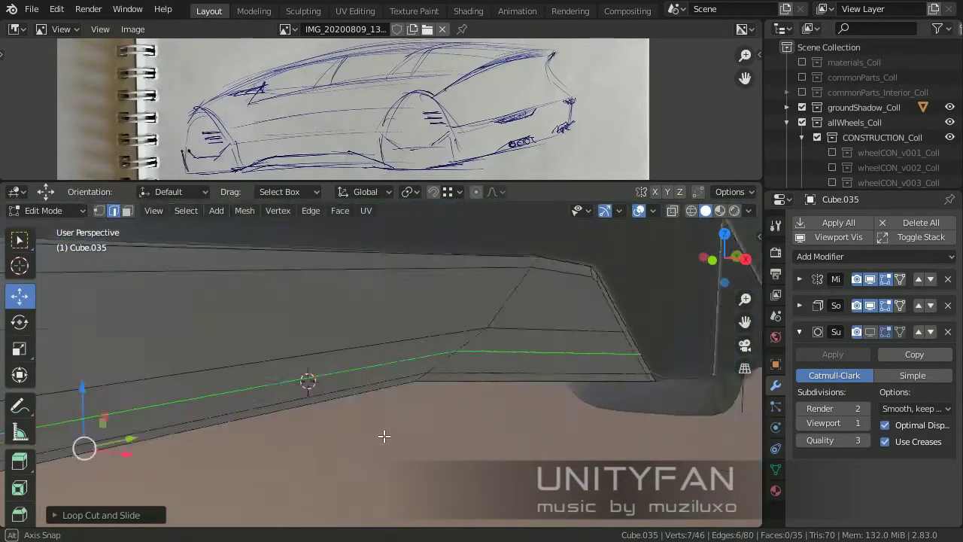
click(544, 381)
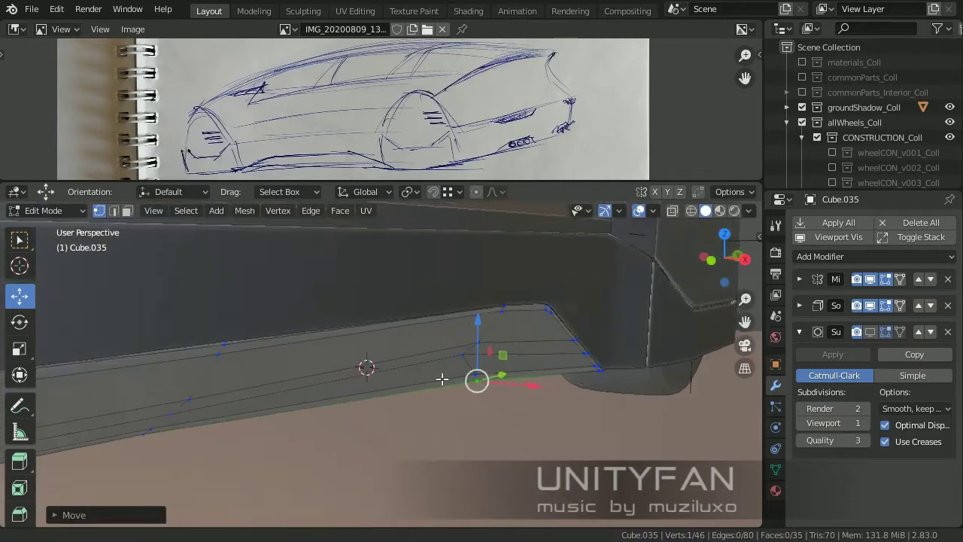
middle_drag(441, 381, 454, 345)
drag(534, 363, 543, 364)
middle_drag(543, 364, 460, 318)
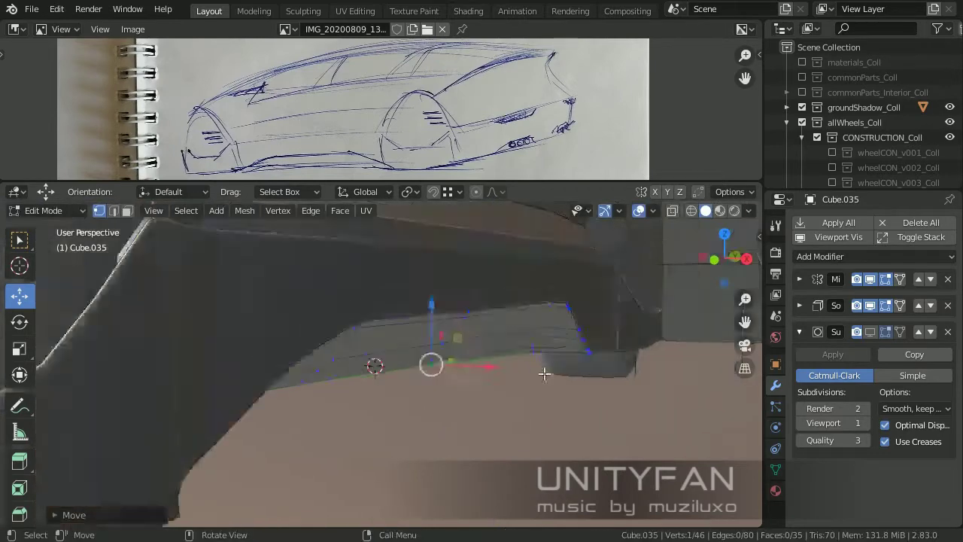
middle_drag(450, 367, 374, 291)
shift+click(374, 291)
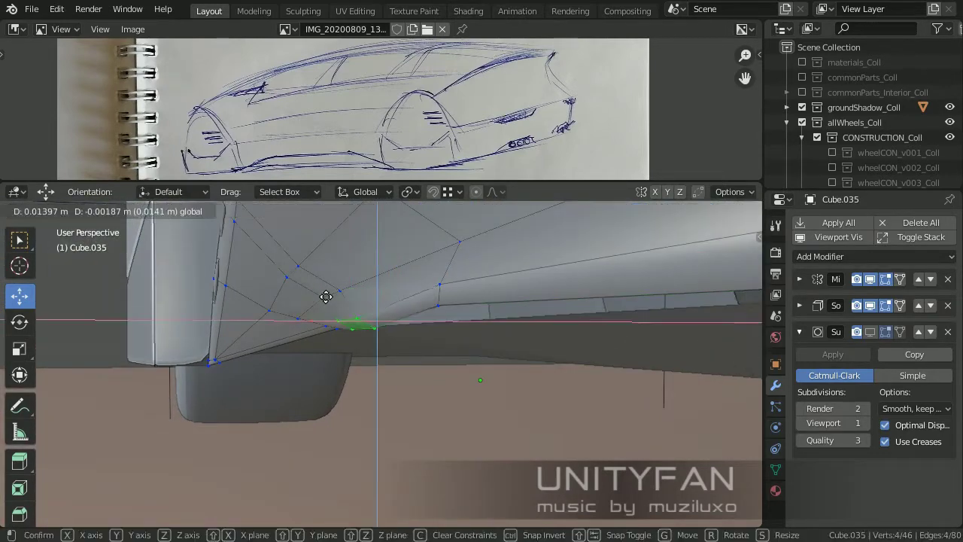
click(416, 260)
middle_drag(415, 259, 69, 375)
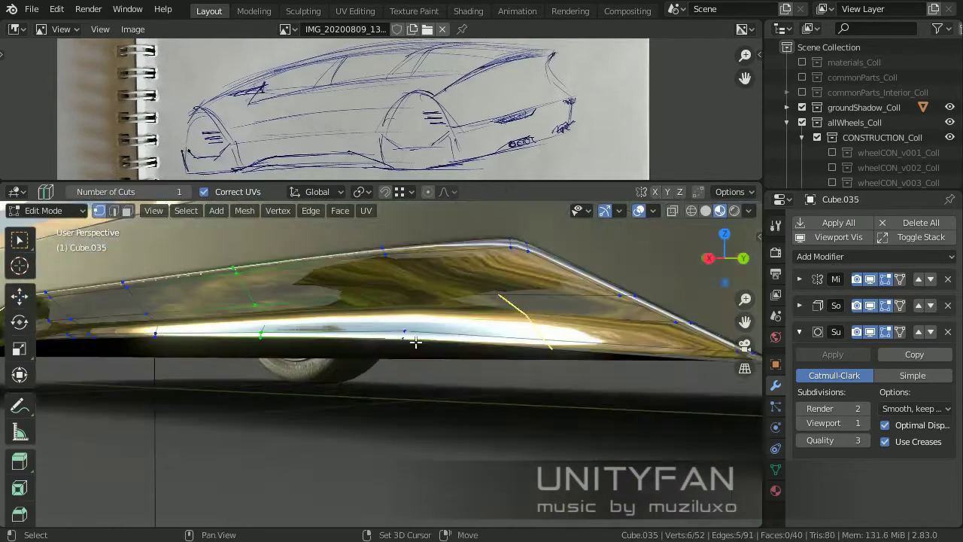
Separate the selected lower side faces of the body into their own object.
middle_drag(415, 342, 473, 373)
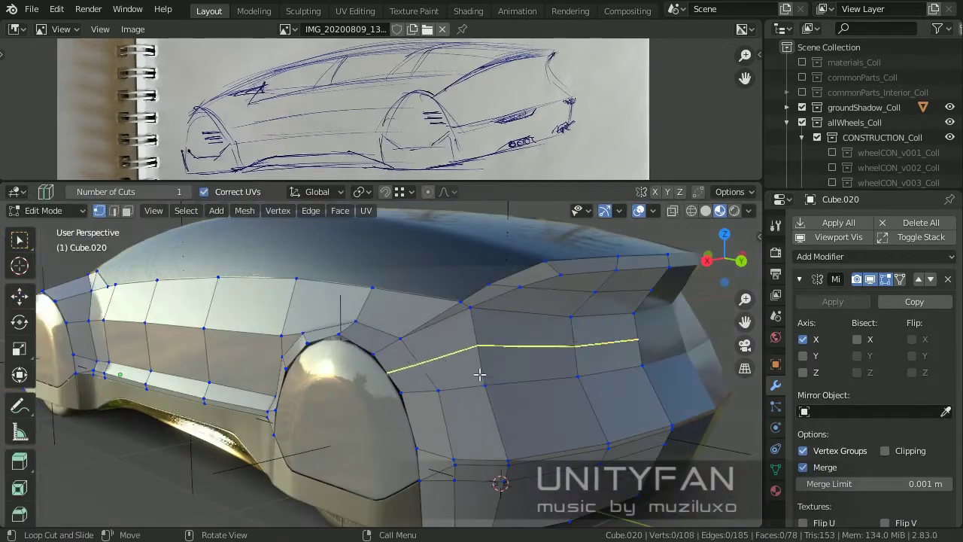
click(20, 244)
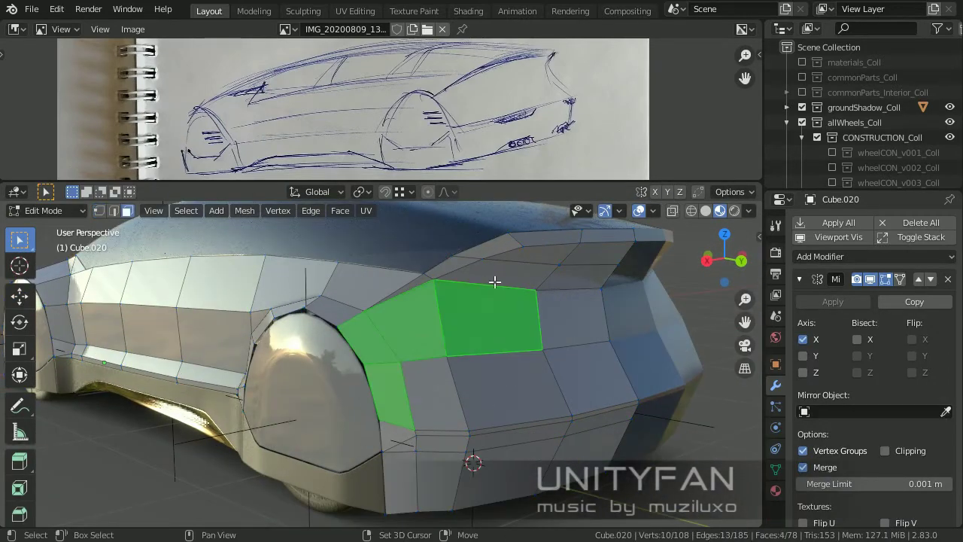
alt+shift+click(590, 281)
middle_drag(590, 281, 618, 331)
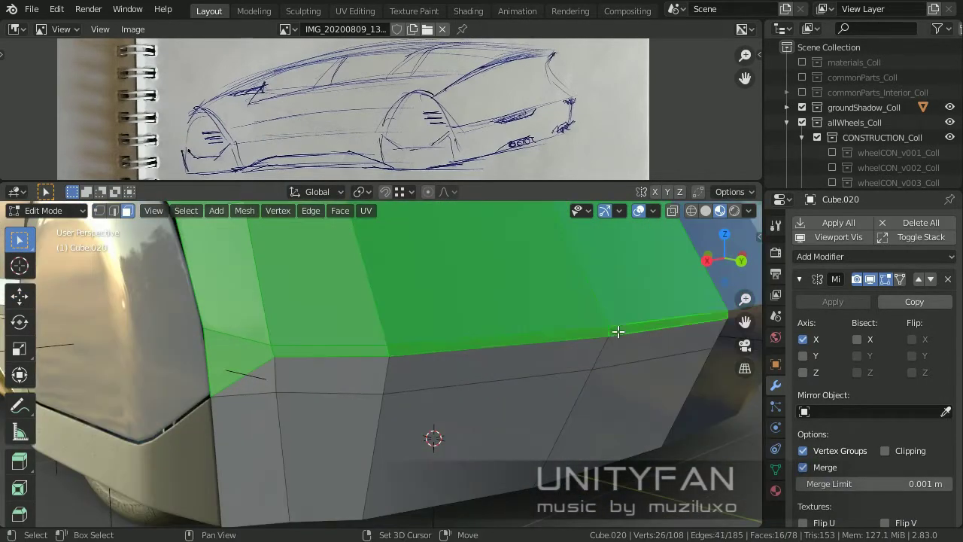
key(p)
click(618, 331)
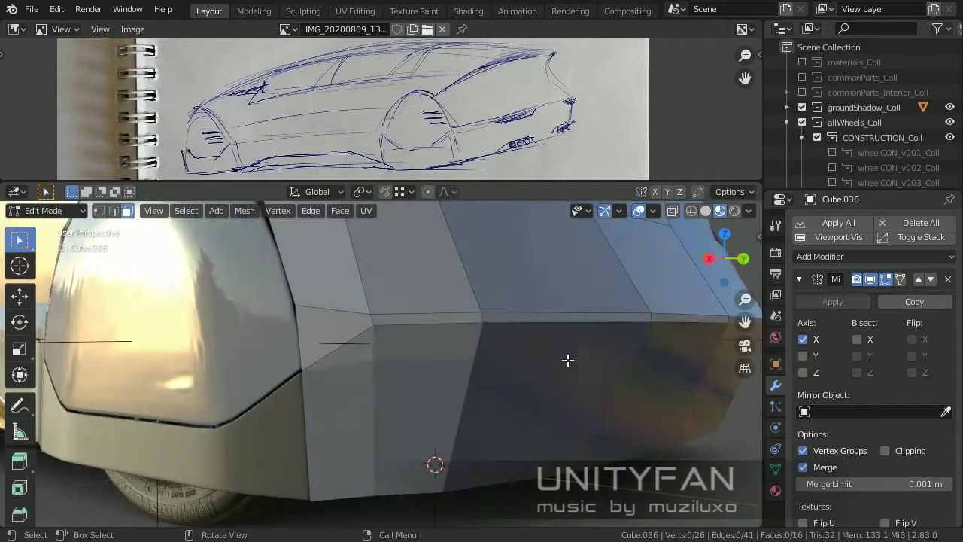
scroll(528, 270, down, 5)
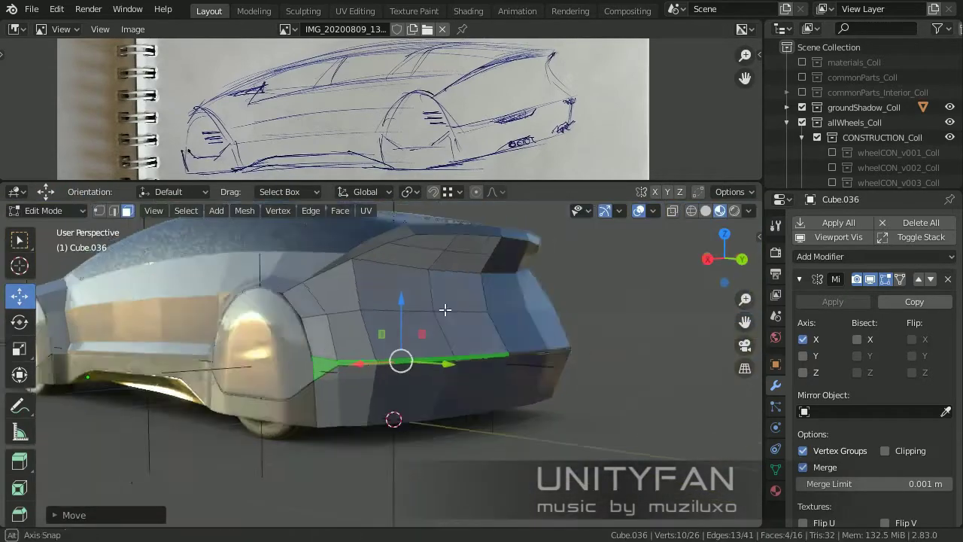
key(Tab)
Move the selected faces of the main car body in right side view.
click(298, 326)
scroll(386, 370, up, 5)
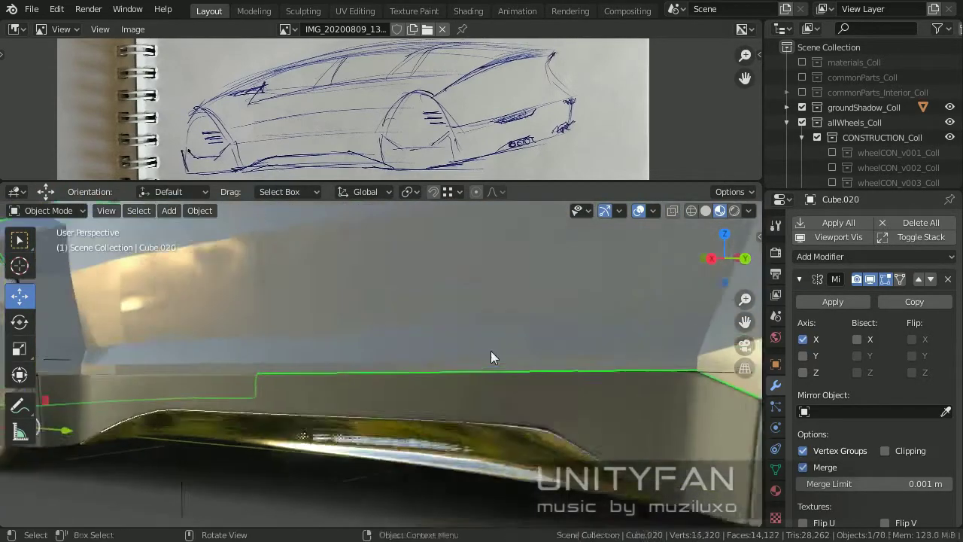
key(Tab)
key(KP_3)
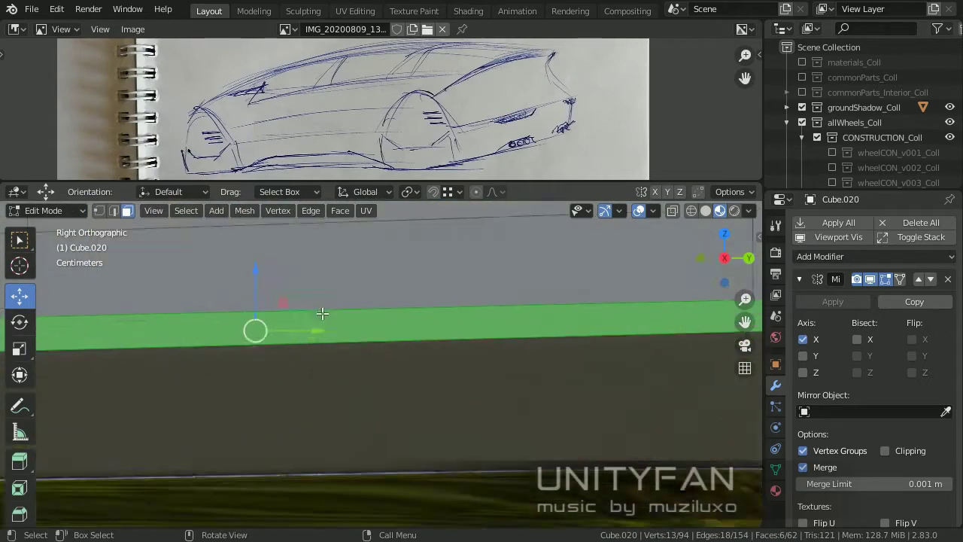
key(g)
click(298, 397)
key(Tab)
Select the rear wheel arch piece and raise its viewport subdivision level to 2.
middle_drag(298, 398, 229, 320)
scroll(262, 356, up, 3)
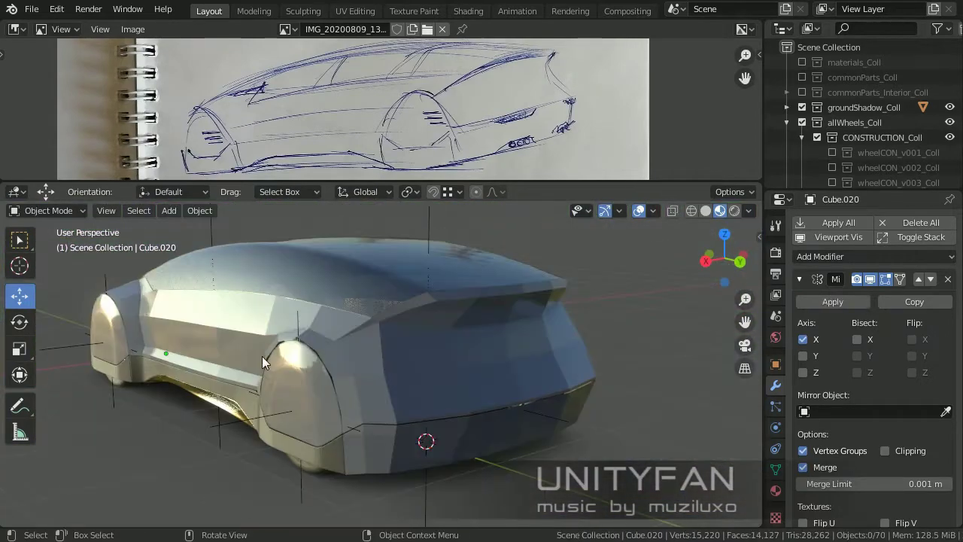
middle_drag(262, 356, 295, 475)
scroll(327, 311, up, 4)
click(327, 312)
scroll(328, 312, down, 3)
scroll(543, 384, down, 3)
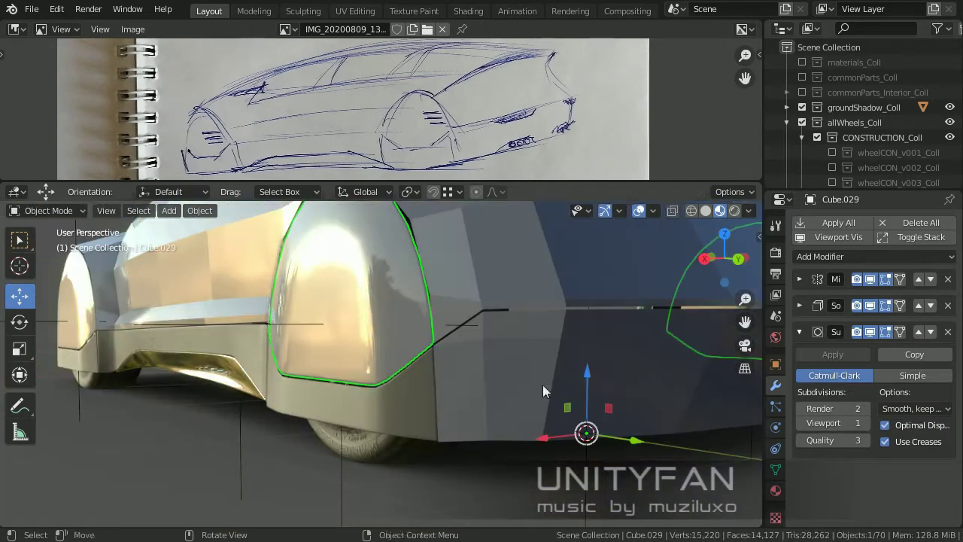
shift+click(389, 347)
click(865, 423)
Select the rear lower bumper panel, check its material, undo, and frame it.
scroll(398, 367, down, 3)
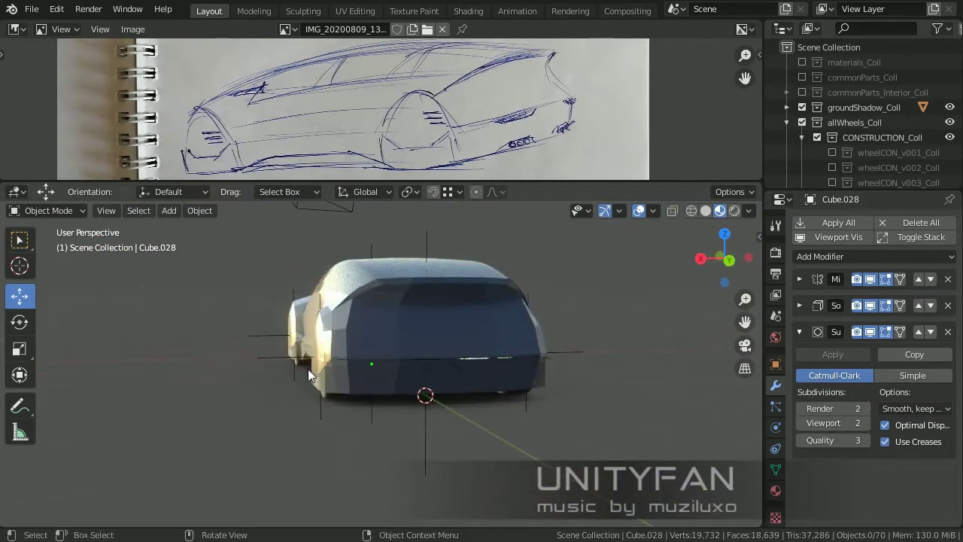
middle_drag(308, 368, 362, 376)
scroll(362, 376, up, 3)
click(362, 376)
scroll(478, 422, up, 3)
click(776, 491)
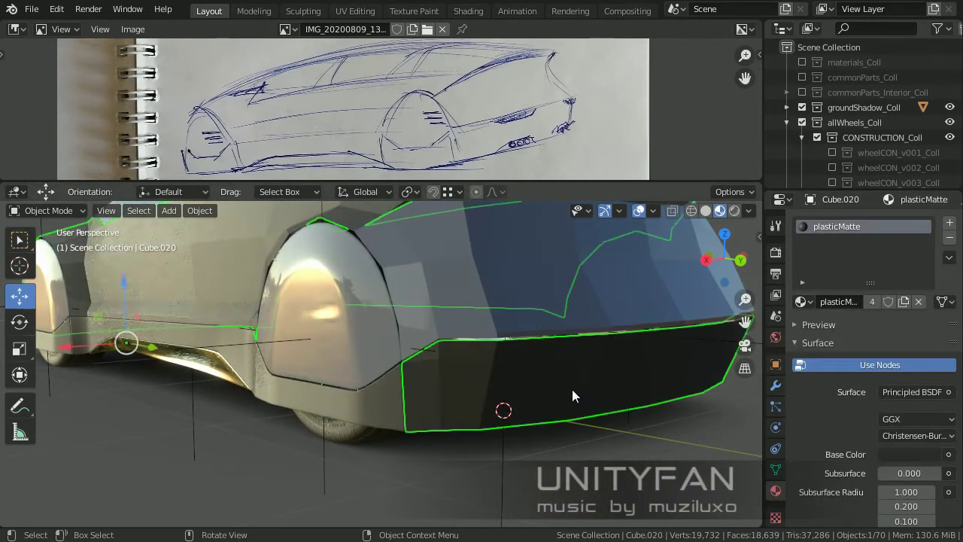
scroll(557, 385, down, 5)
key(ctrl+z)
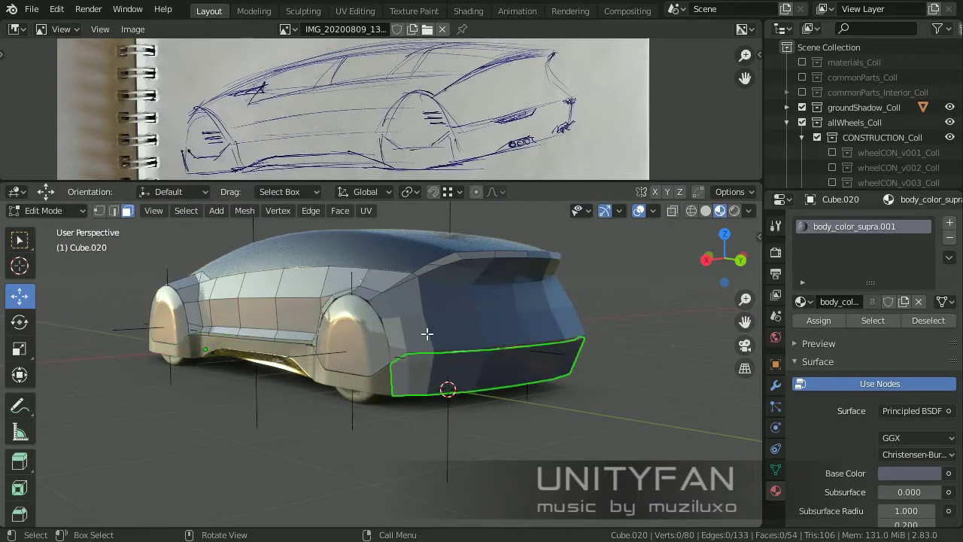
key(KP_Decimal)
Select a run of edges along the bumper trim in Edit Mode.
key(Tab)
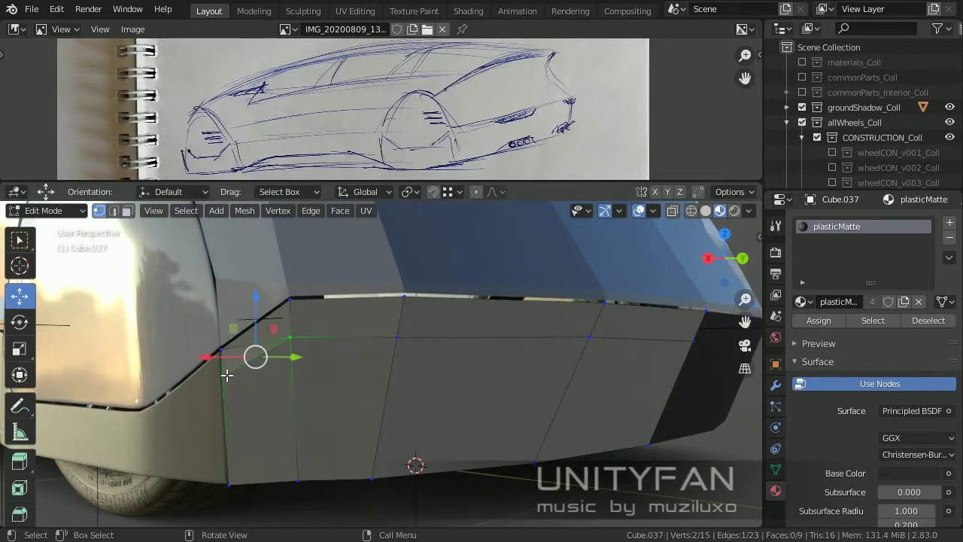
mouse_move(247, 359)
middle_down()
mouse_move(456, 389)
mouse_move(313, 347)
middle_up()
key(2)
scroll(563, 340, up, 2)
ctrl+click(569, 352)
key(1)
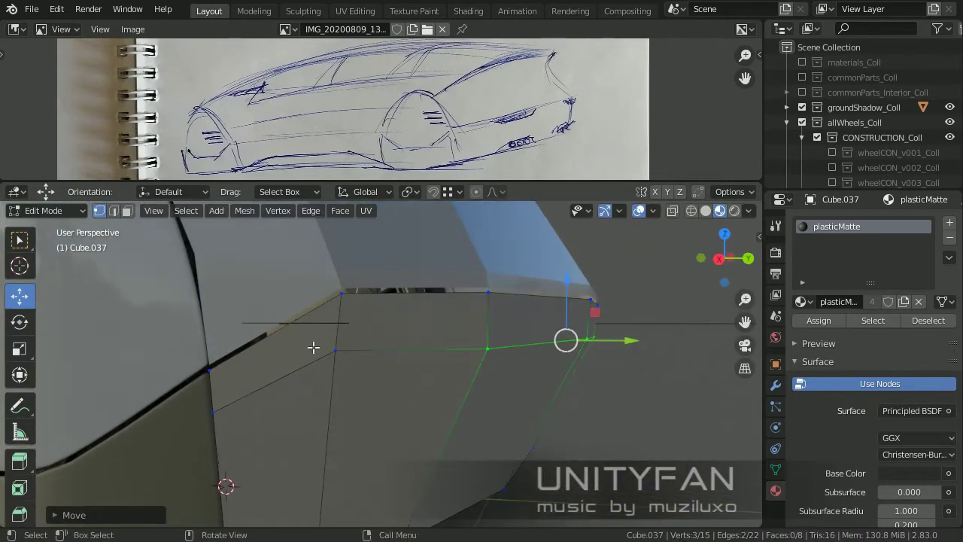
mouse_move(487, 349)
middle_down()
mouse_move(520, 333)
mouse_move(489, 351)
mouse_move(379, 463)
mouse_move(514, 320)
mouse_move(469, 276)
mouse_move(457, 316)
mouse_move(412, 357)
middle_up()
key(Tab)
Join the lower bumper pieces, then separate a grown face region back out.
right_click(347, 290)
click(346, 292)
mouse_move(347, 292)
middle_down()
mouse_move(305, 377)
mouse_move(272, 350)
middle_up()
shift+click(271, 350)
key(ctrl+j)
key(Tab)
click(490, 380)
key(ctrl+KP_Add)
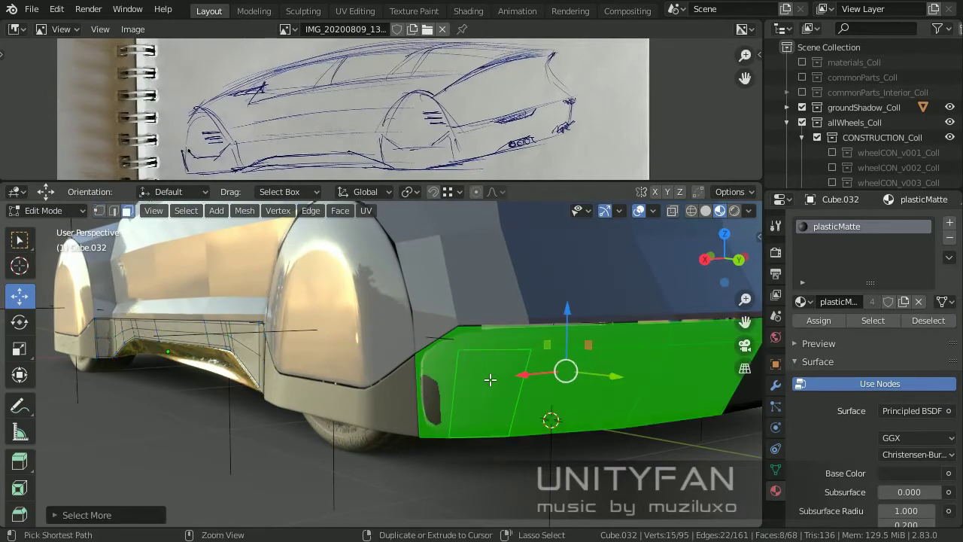
key(p)
Add an edge loop to the smaller bumper trim piece.
key(Tab)
click(469, 415)
key(Tab)
mouse_move(469, 415)
middle_down()
mouse_move(406, 364)
mouse_move(486, 397)
middle_up()
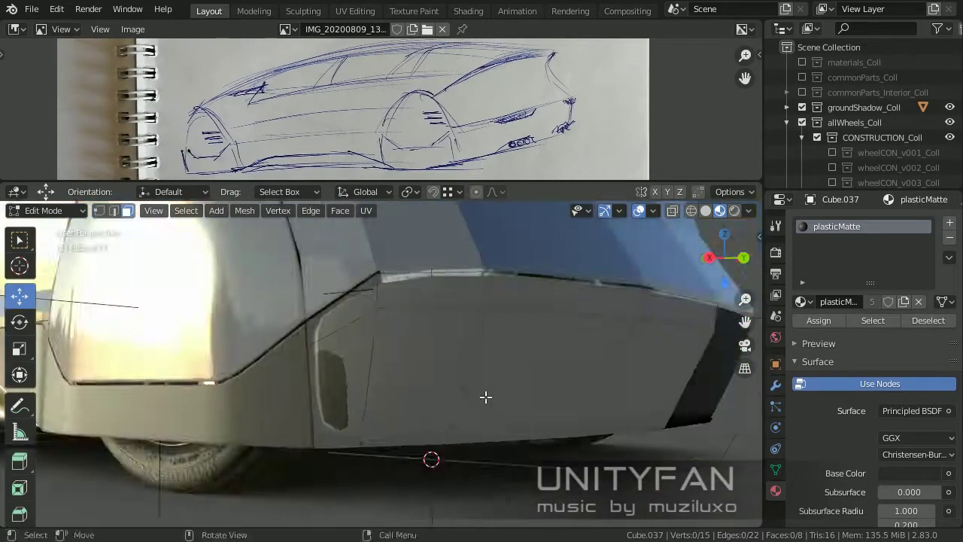
click(323, 320)
mouse_move(323, 320)
middle_down()
mouse_move(342, 353)
mouse_move(444, 421)
mouse_move(468, 376)
mouse_move(309, 398)
mouse_move(426, 377)
middle_up()
key(Tab)
Add and position a loop cut across the lower rear panel, Cube.037.
key(Tab)
key(ctrl+r)
click(462, 357)
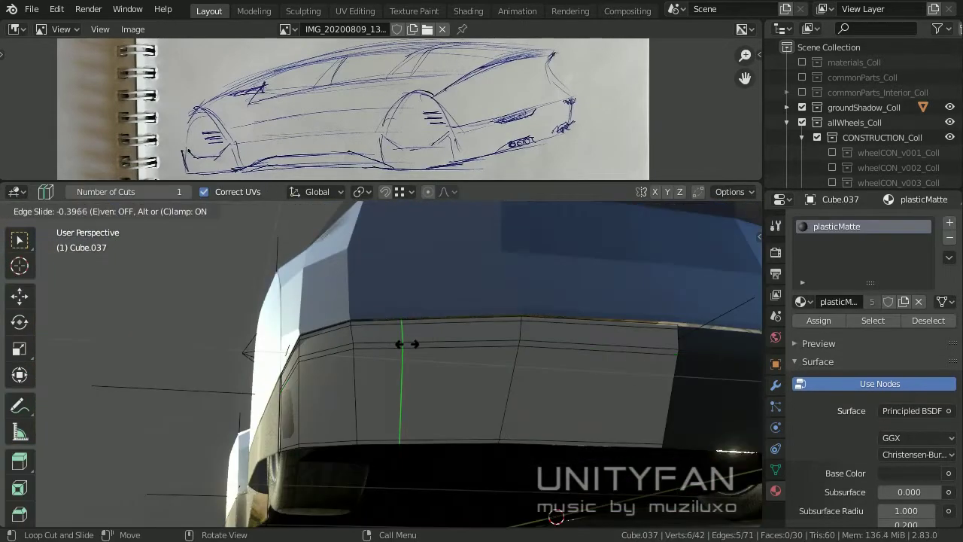
click(407, 344)
key(Tab)
middle_drag(407, 344, 693, 214)
scroll(565, 272, down, 3)
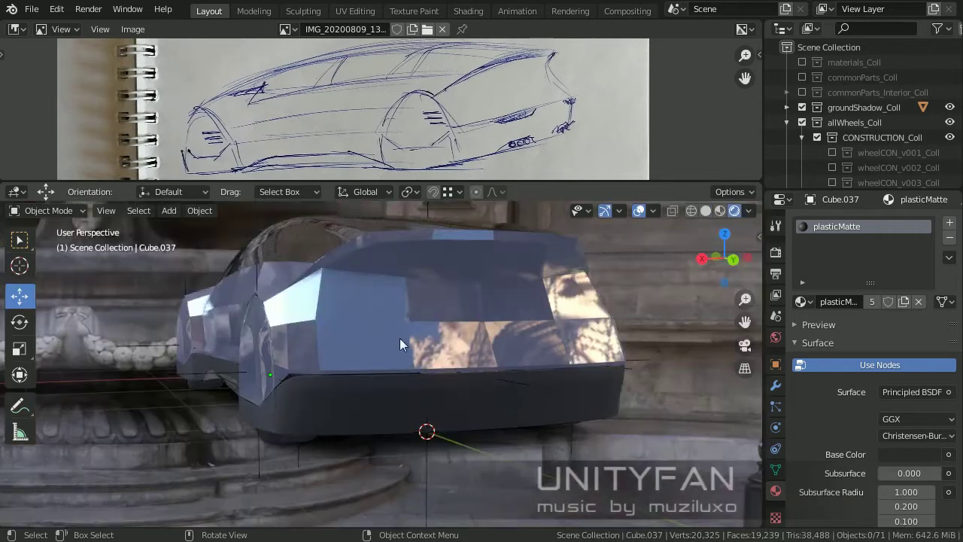
Select the rear wheel-arch body panel Cube.036 and show its modifiers.
middle_drag(400, 338, 480, 345)
scroll(481, 345, up, 5)
mouse_move(340, 378)
middle_down()
mouse_move(486, 408)
mouse_move(400, 379)
mouse_move(338, 399)
mouse_move(394, 376)
middle_up()
click(400, 379)
scroll(775, 463, down, 2)
click(776, 384)
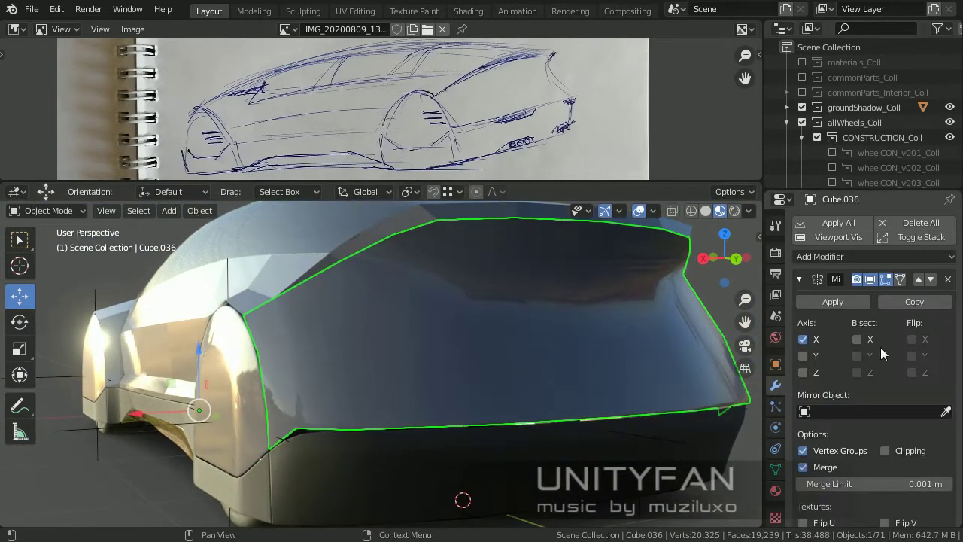
Add Solidify and Subdivision Surface modifiers to the rear panel.
click(842, 209)
click(542, 489)
double_click(822, 366)
click(800, 305)
mouse_move(526, 361)
middle_down()
mouse_move(471, 350)
mouse_move(473, 403)
mouse_move(404, 395)
mouse_move(380, 332)
mouse_move(342, 340)
mouse_move(430, 482)
middle_up()
click(843, 256)
click(655, 485)
Enter Edit Mode on the rear panel and add an edge loop.
key(Tab)
key(ctrl+r)
key(Escape)
key(Tab)
key(Tab)
scroll(23, 473, down, 2)
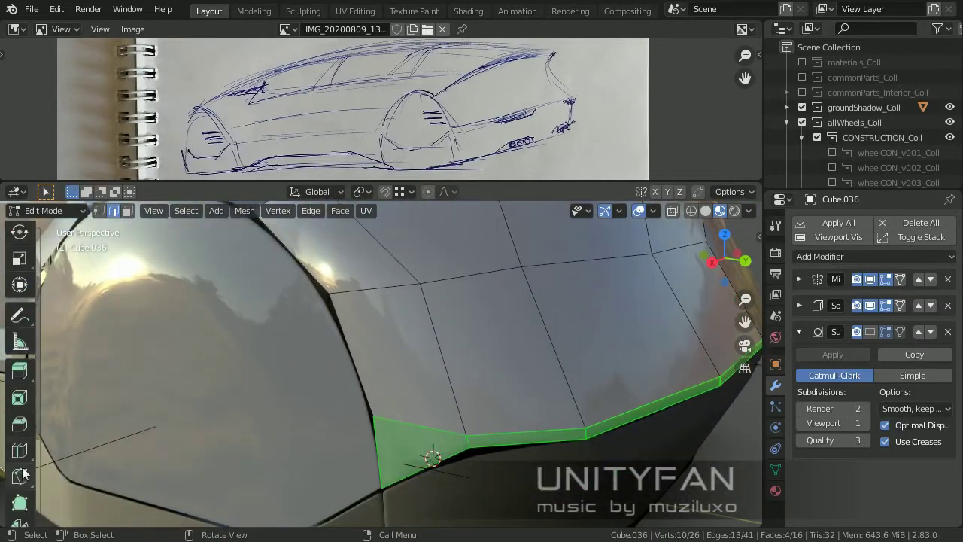
click(339, 319)
key(Tab)
mouse_move(338, 319)
middle_down()
mouse_move(369, 414)
mouse_move(444, 399)
middle_up()
key(Tab)
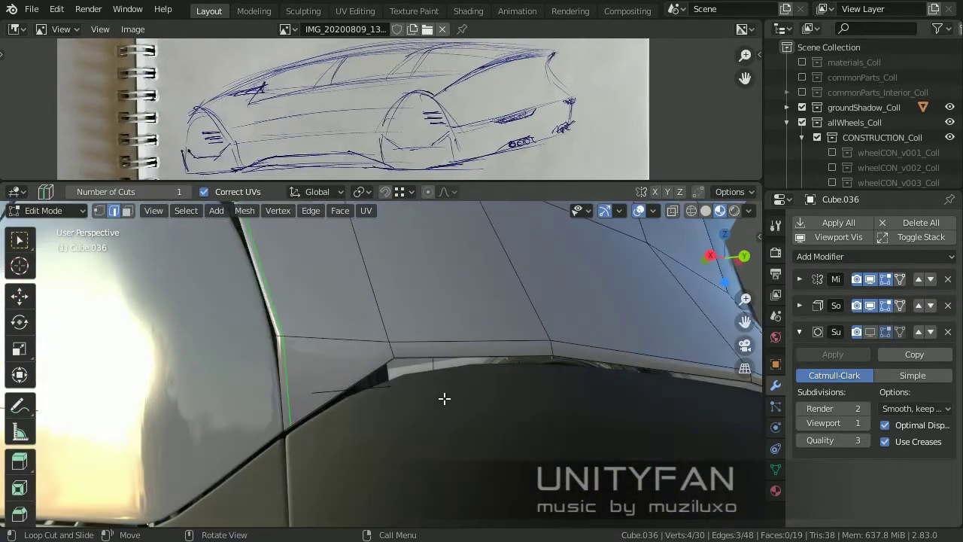
click(27, 245)
middle_drag(316, 339, 395, 374)
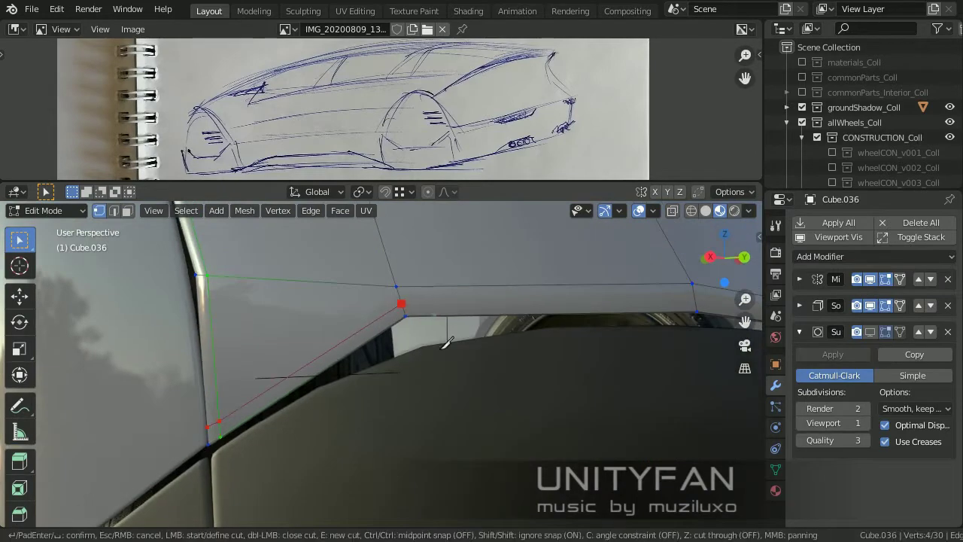
mouse_move(446, 342)
middle_down()
mouse_move(516, 420)
mouse_move(525, 392)
mouse_move(217, 399)
mouse_move(370, 400)
mouse_move(320, 390)
middle_up()
key(Tab)
key(Tab)
Knife-cut a new edge along the panel's lower edge.
click(198, 398)
middle_drag(201, 396, 510, 396)
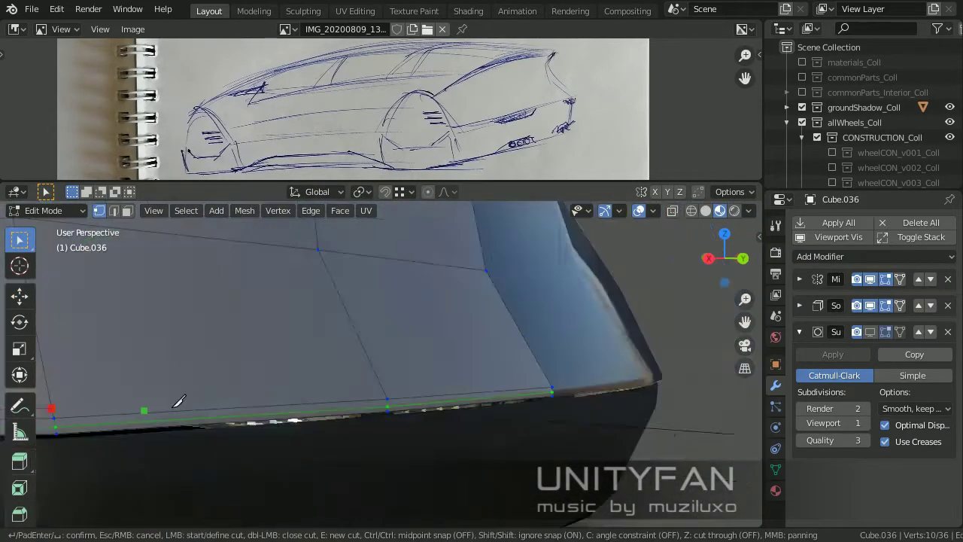
click(527, 392)
key(Return)
key(Tab)
scroll(302, 403, down, 4)
key(Tab)
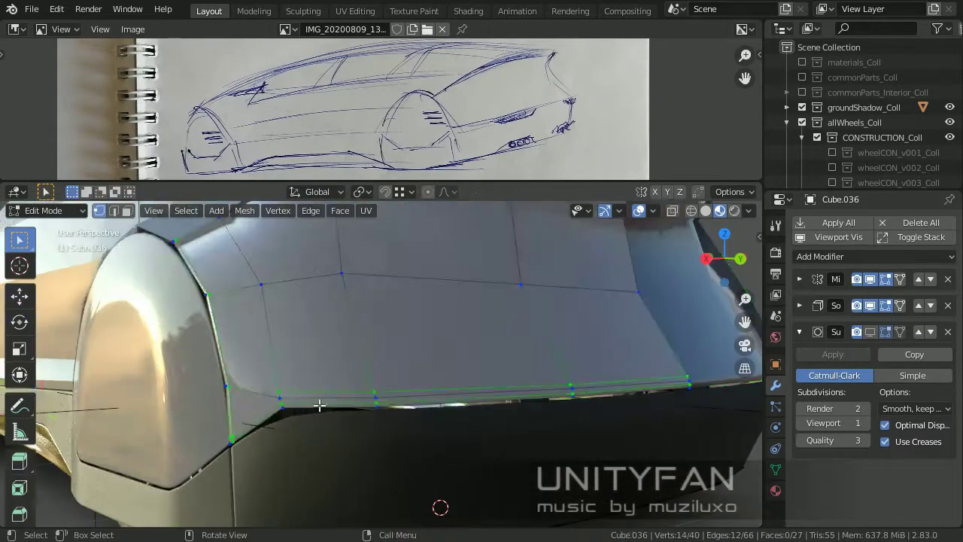
mouse_move(316, 402)
middle_down()
mouse_move(392, 376)
mouse_move(317, 401)
middle_up()
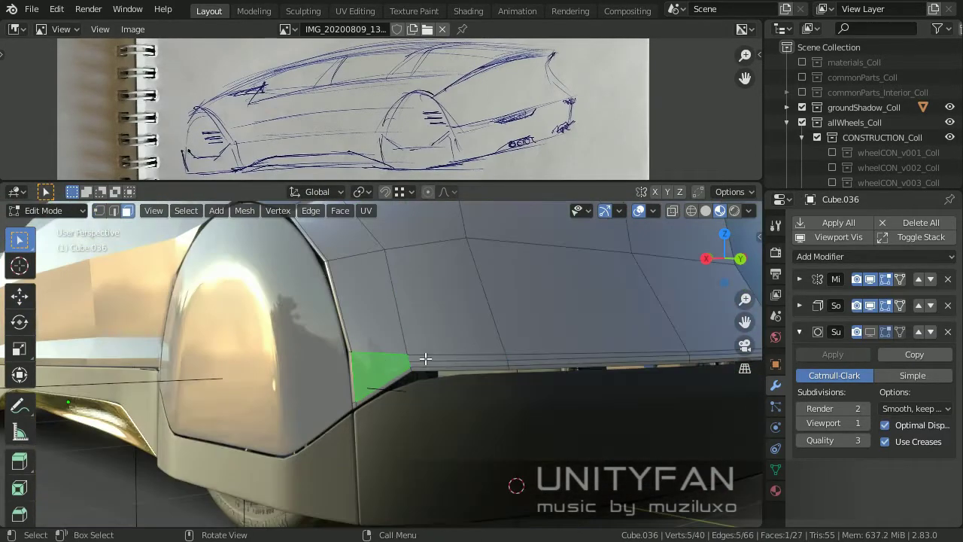
key(Tab)
key(Tab)
scroll(456, 333, up, 4)
Switch to vertex selection and knife-cut a second line across the panel.
click(99, 210)
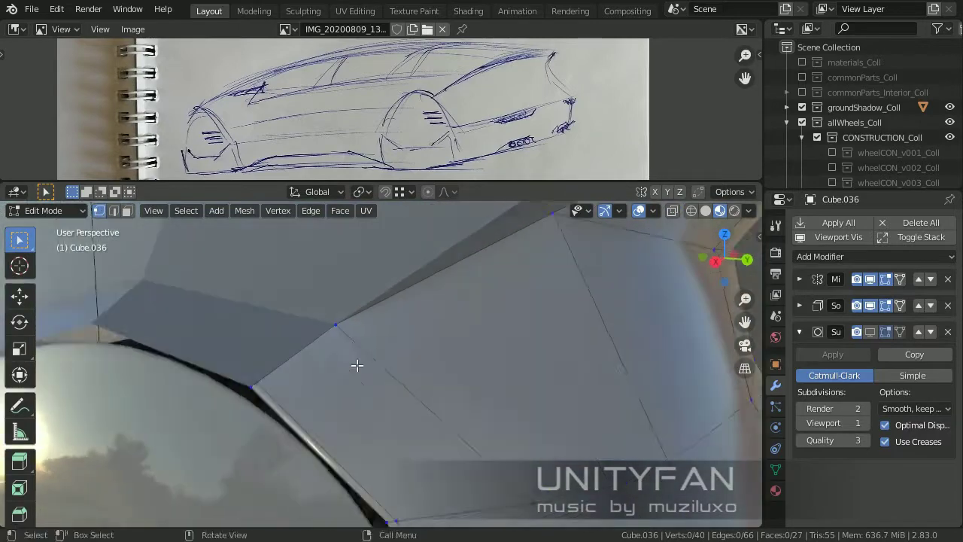
mouse_move(357, 363)
middle_down()
mouse_move(286, 381)
mouse_move(192, 350)
middle_up()
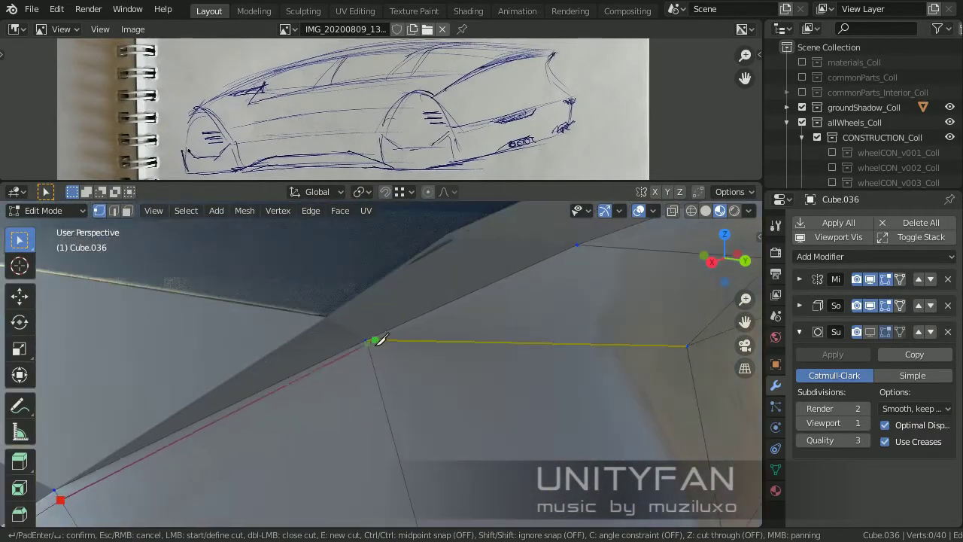
middle_drag(380, 301, 455, 312)
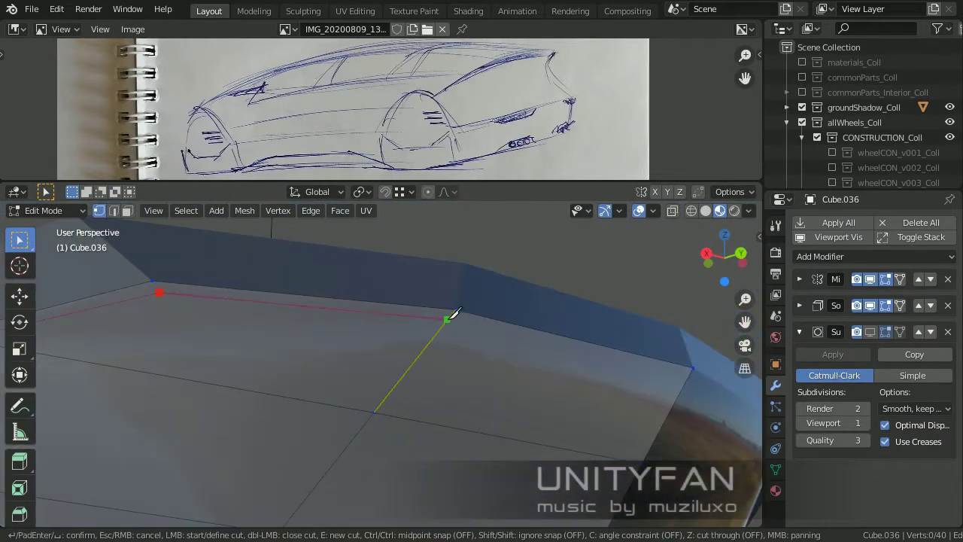
click(687, 378)
key(Return)
middle_drag(687, 378, 379, 361)
mouse_move(380, 306)
shift+middle_down()
mouse_move(320, 316)
mouse_move(322, 327)
shift+middle_up()
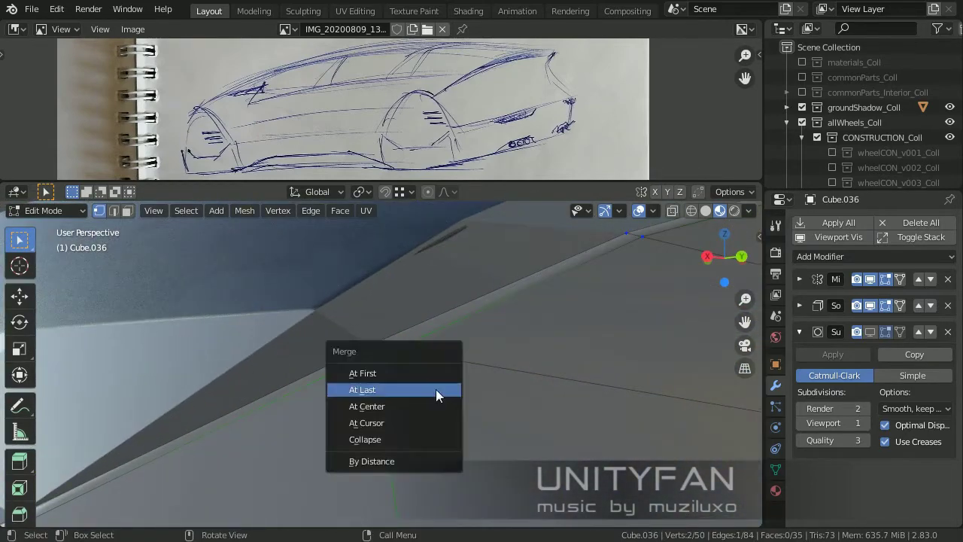
Merge pairs of stray vertices using Merge At Last.
click(435, 389)
mouse_move(436, 389)
middle_down()
mouse_move(413, 381)
mouse_move(380, 329)
middle_up()
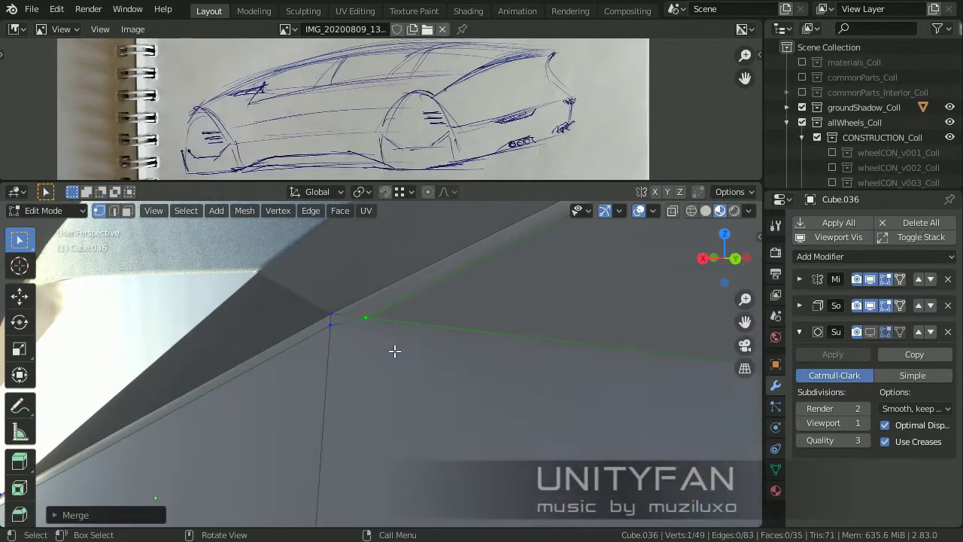
click(337, 340)
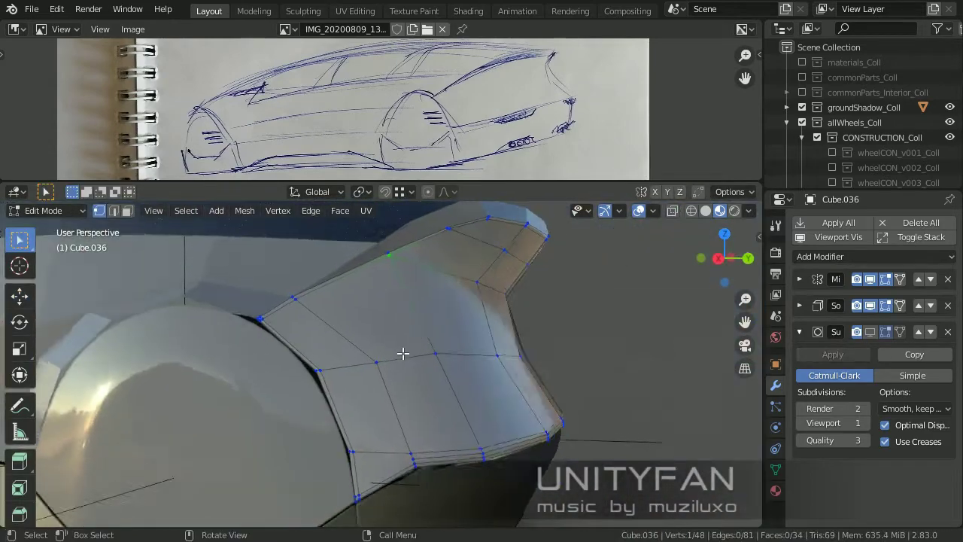
mouse_move(402, 353)
middle_down()
mouse_move(415, 349)
mouse_move(490, 389)
mouse_move(316, 370)
mouse_move(354, 369)
mouse_move(336, 355)
mouse_move(280, 369)
middle_up()
Move an edge so it follows the rear wheel arch.
key(ctrl+r)
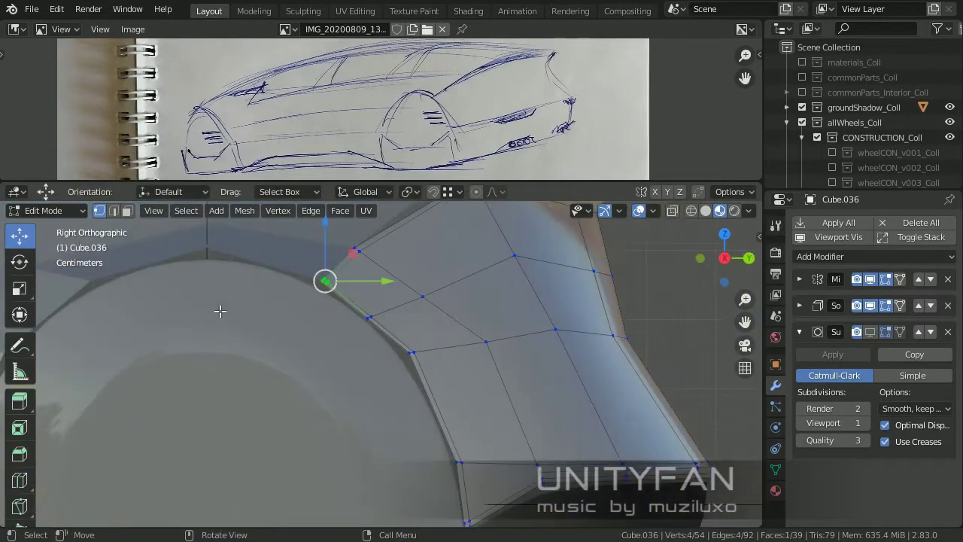
key(g)
click(436, 378)
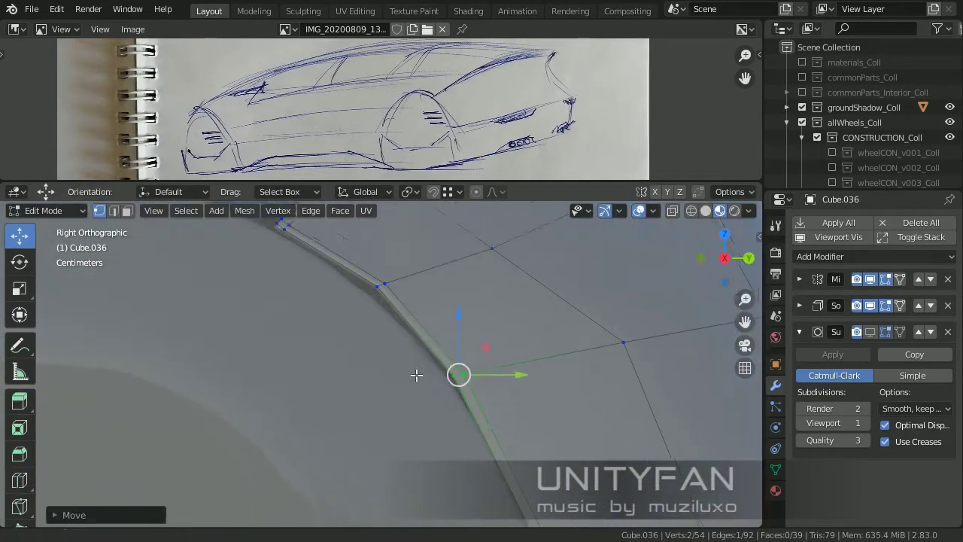
scroll(341, 310, down, 2)
click(19, 236)
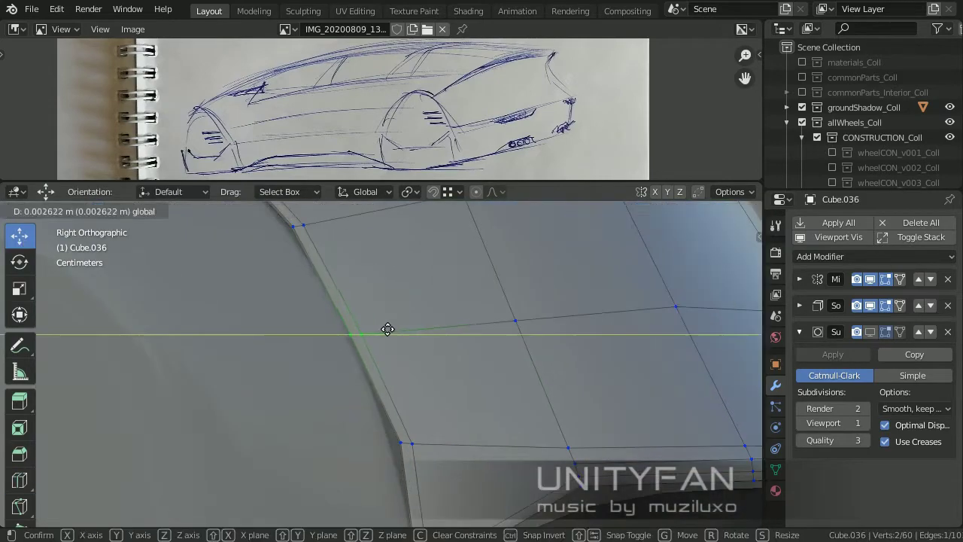
drag(387, 328, 432, 359)
mouse_move(432, 359)
middle_down()
mouse_move(261, 457)
mouse_move(322, 344)
middle_up()
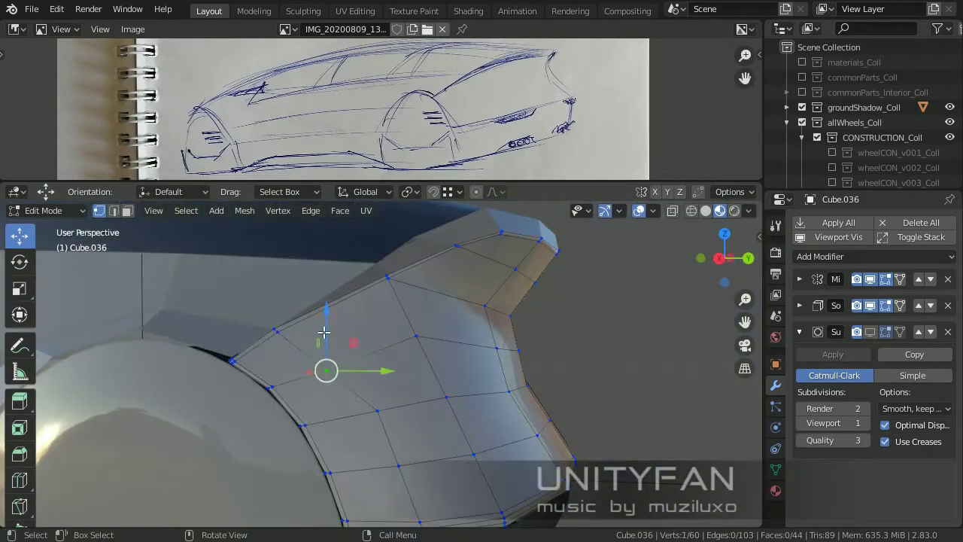
Adjust the remaining arch vertices with G moves and leave Edit Mode.
key(g)
click(243, 370)
key(g)
click(287, 378)
mouse_move(288, 377)
middle_down()
mouse_move(384, 359)
mouse_move(358, 428)
mouse_move(243, 339)
middle_up()
key(Tab)
Set viewport subdivision to level 2 and add a cube with the black blockers material.
key(ctrl+2)
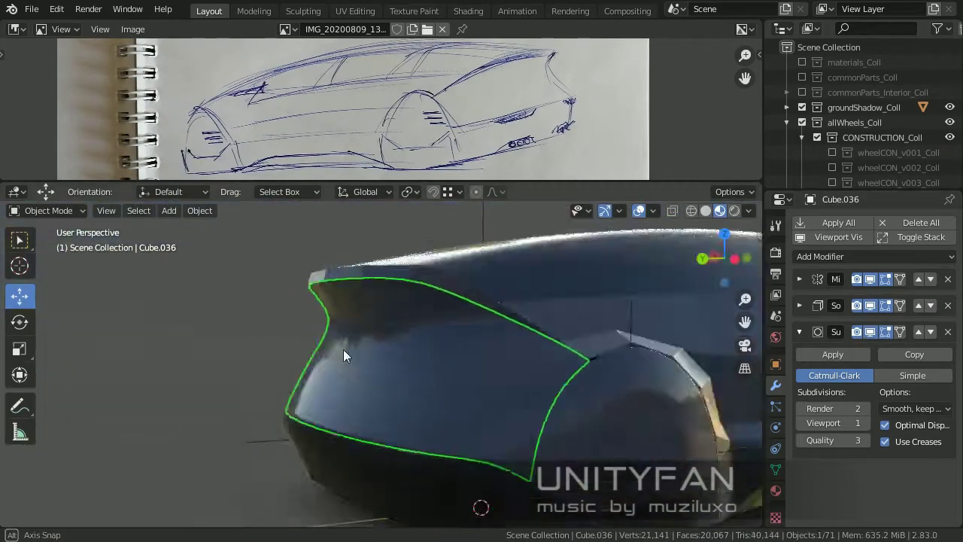
mouse_move(343, 350)
middle_down()
mouse_move(515, 349)
mouse_move(378, 369)
mouse_move(442, 366)
mouse_move(319, 363)
mouse_move(532, 368)
mouse_move(359, 360)
middle_up()
key(alt+a)
scroll(359, 365, down, 5)
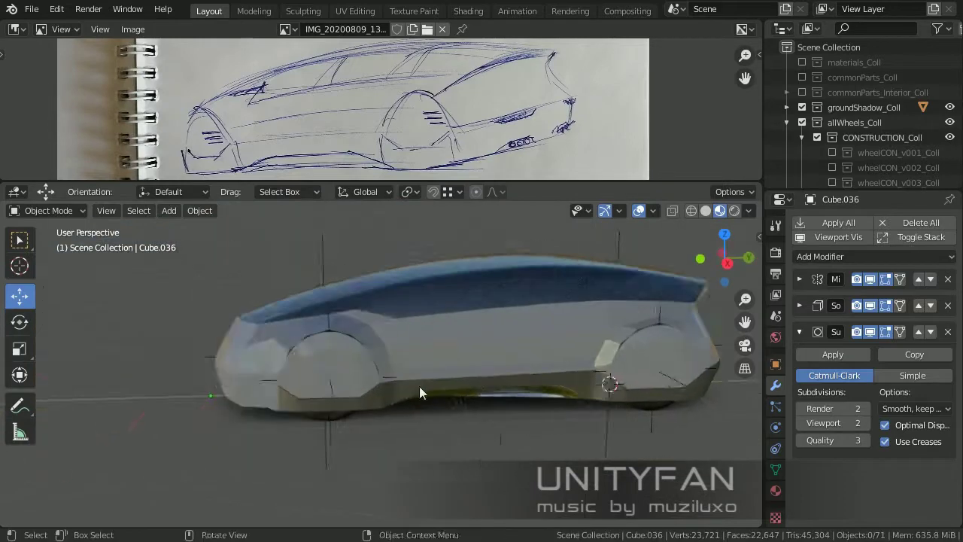
key(shift+a)
key(Escape)
middle_drag(377, 238, 432, 397)
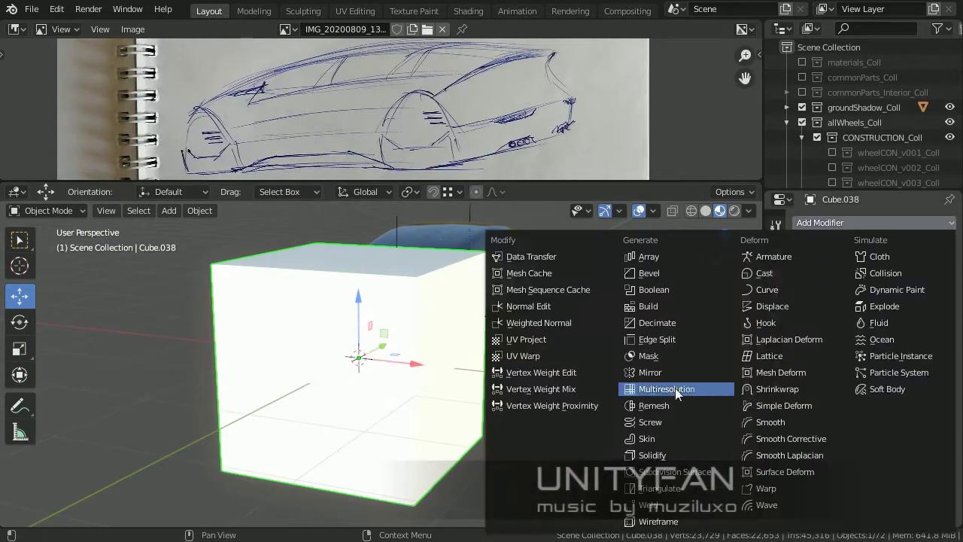
click(803, 301)
Add a Mirror modifier to the new blocker cube.
key(Tab)
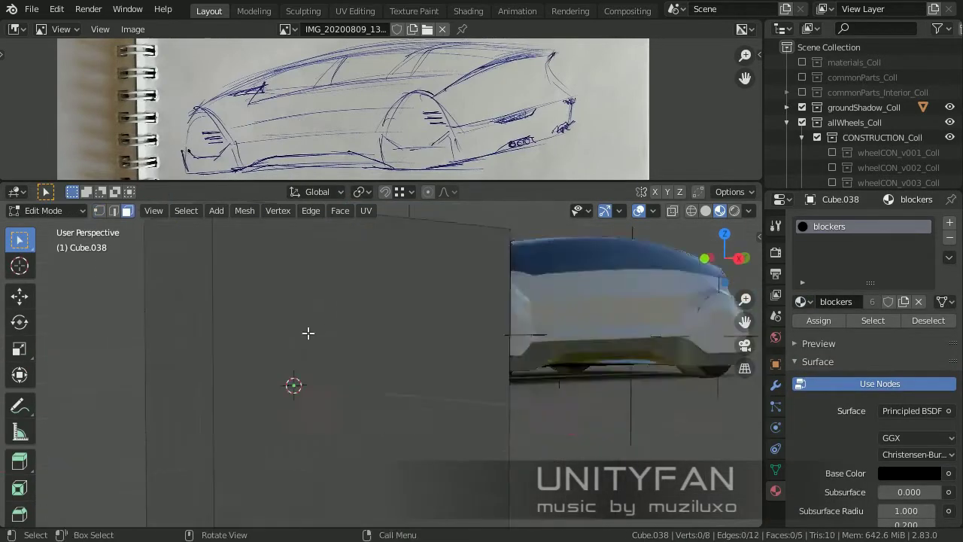
key(Tab)
click(776, 386)
click(873, 222)
click(654, 372)
Move the cube's bottom face to the car's underside and add a loop cut along it.
key(Tab)
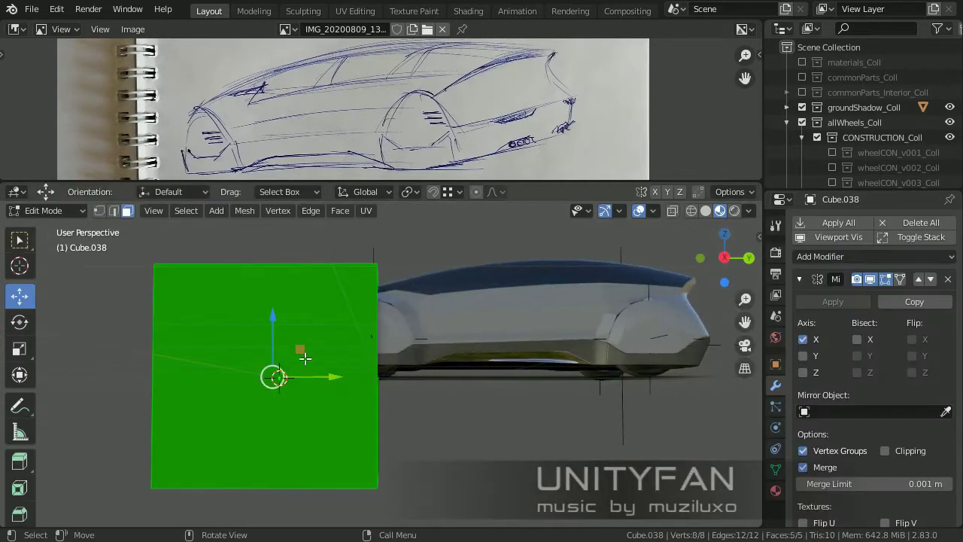
middle_drag(305, 359, 494, 423)
drag(495, 423, 495, 451)
middle_drag(188, 462, 510, 413)
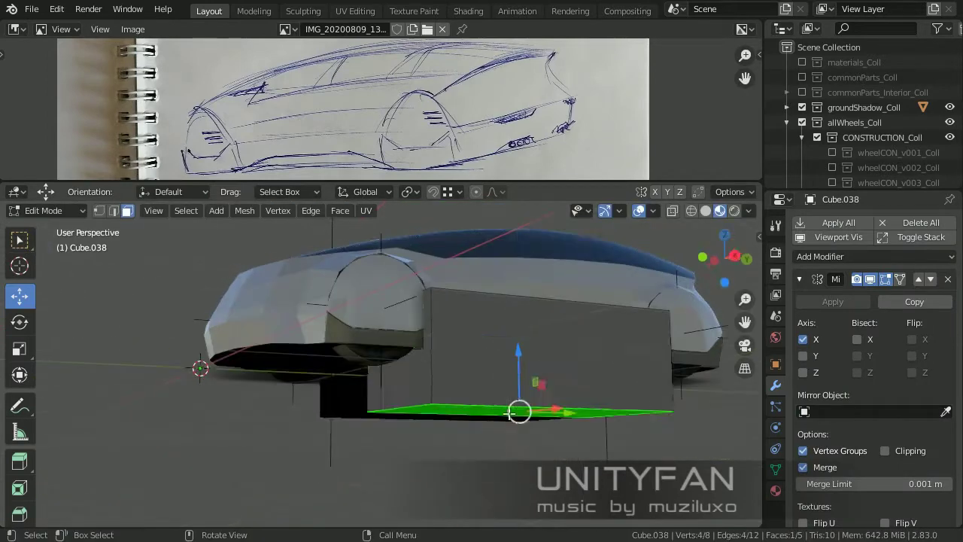
mouse_move(519, 300)
middle_down()
mouse_move(436, 402)
mouse_move(404, 419)
mouse_move(380, 354)
mouse_move(317, 376)
middle_up()
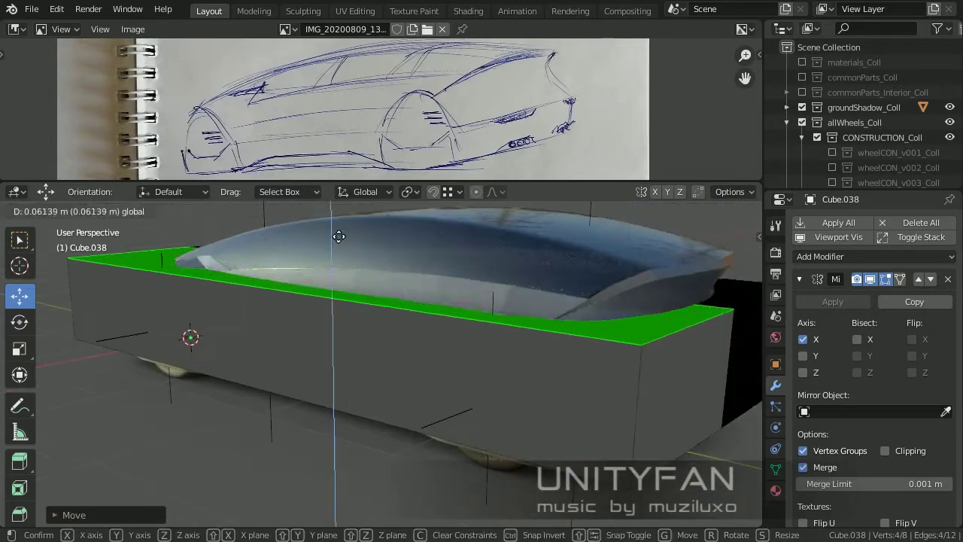
scroll(21, 487, down, 2)
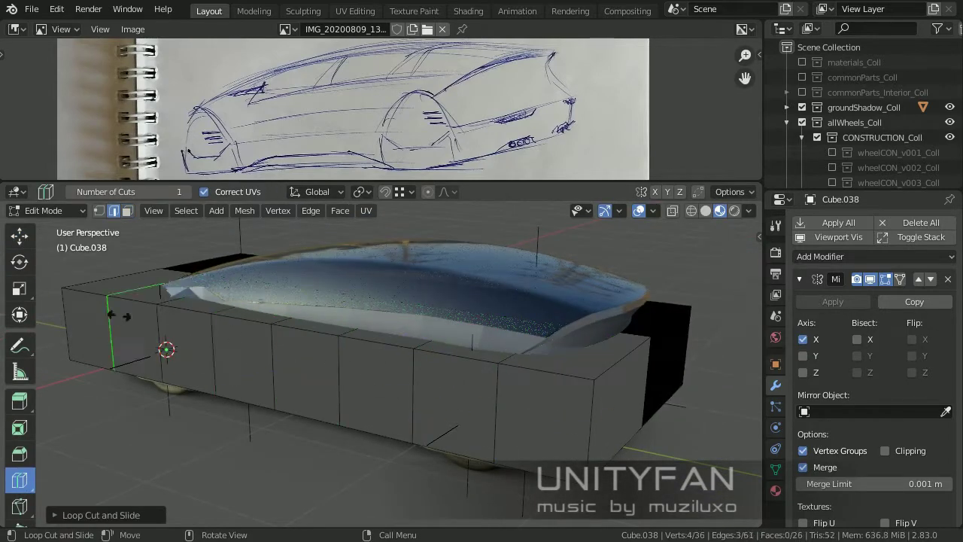
click(118, 316)
middle_drag(118, 316, 523, 456)
Move the blocker's vertices in close to the front wheel.
key(g)
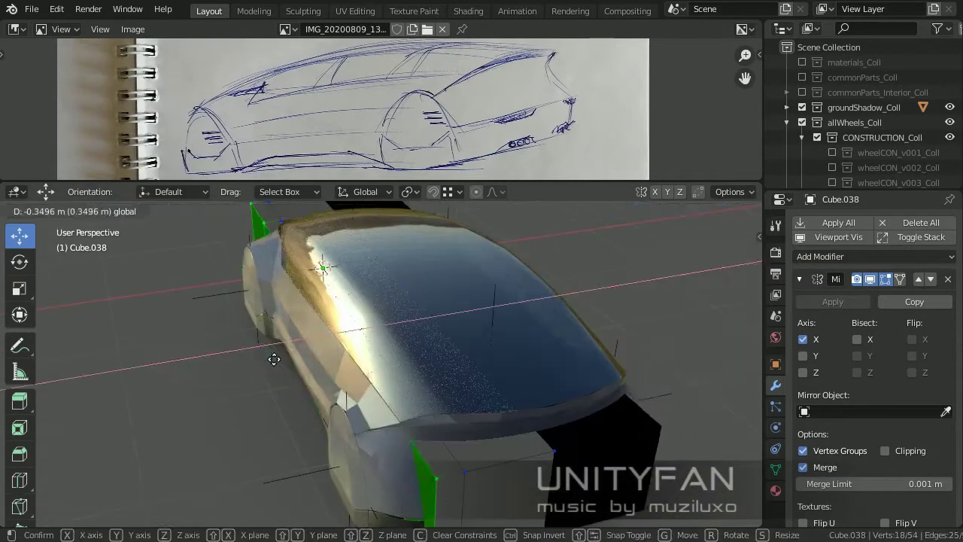
click(273, 359)
mouse_move(404, 393)
middle_down()
mouse_move(621, 424)
mouse_move(510, 454)
middle_up()
click(577, 413)
click(430, 430)
middle_drag(451, 379, 392, 400)
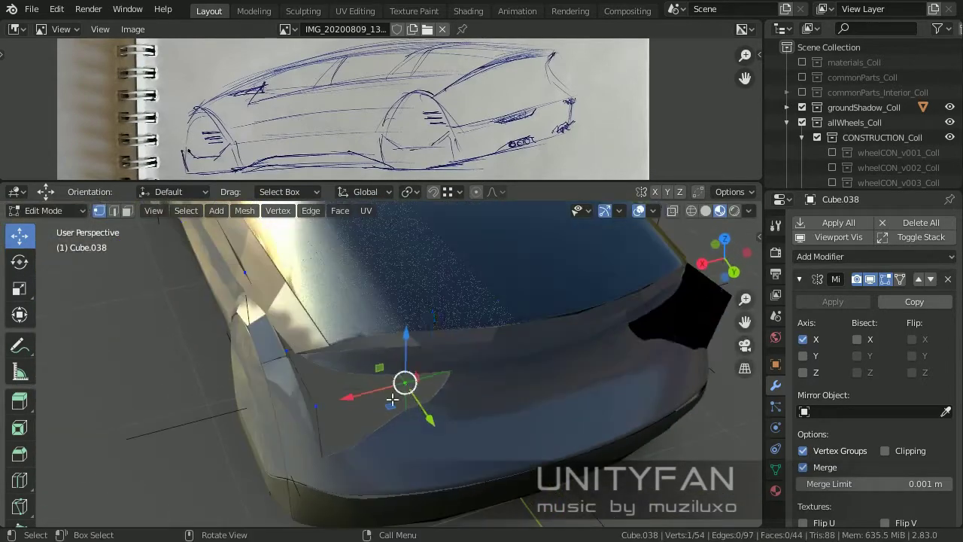
mouse_move(292, 388)
middle_down()
mouse_move(408, 387)
mouse_move(459, 409)
middle_up()
Shift individual blocker vertices to follow the wheel arch curve.
key(g)
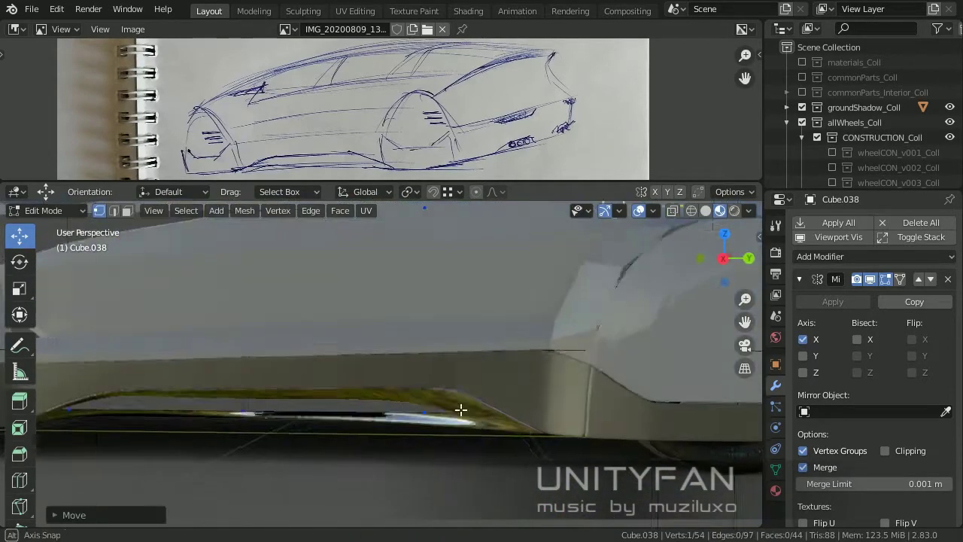
mouse_move(473, 441)
middle_down()
mouse_move(338, 422)
mouse_move(487, 423)
middle_up()
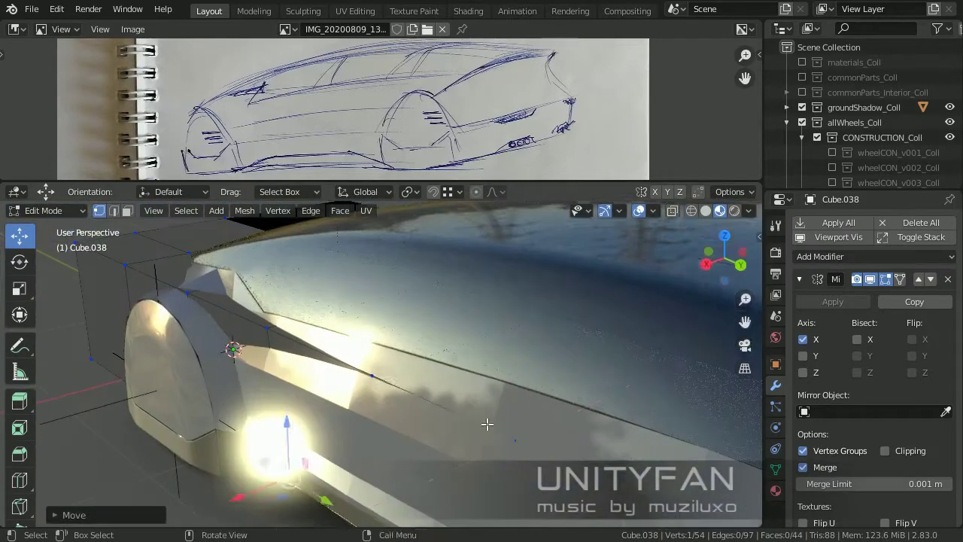
mouse_move(352, 392)
middle_down()
mouse_move(429, 399)
mouse_move(443, 329)
middle_up()
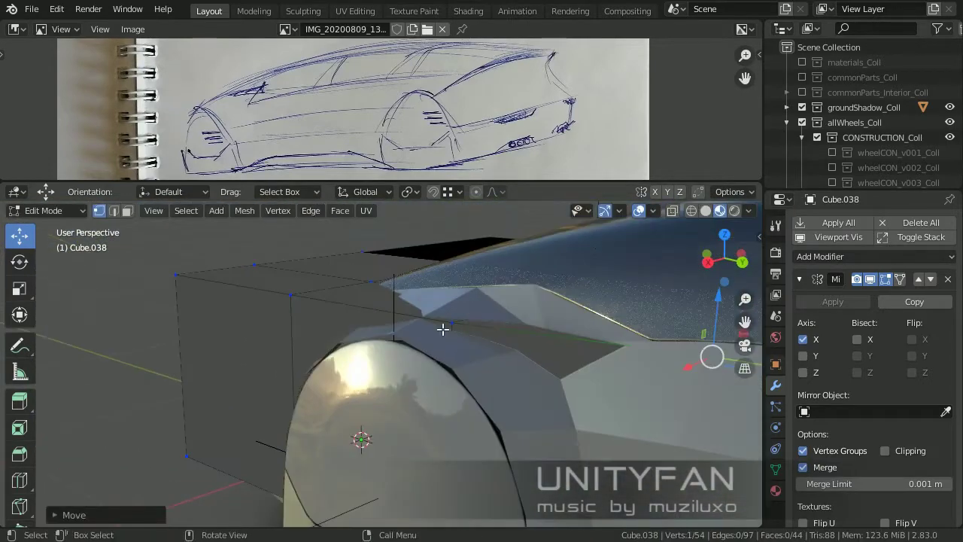
key(g)
click(375, 299)
middle_drag(375, 299, 436, 365)
mouse_move(495, 386)
middle_down()
mouse_move(447, 243)
mouse_move(468, 383)
middle_up()
click(358, 332)
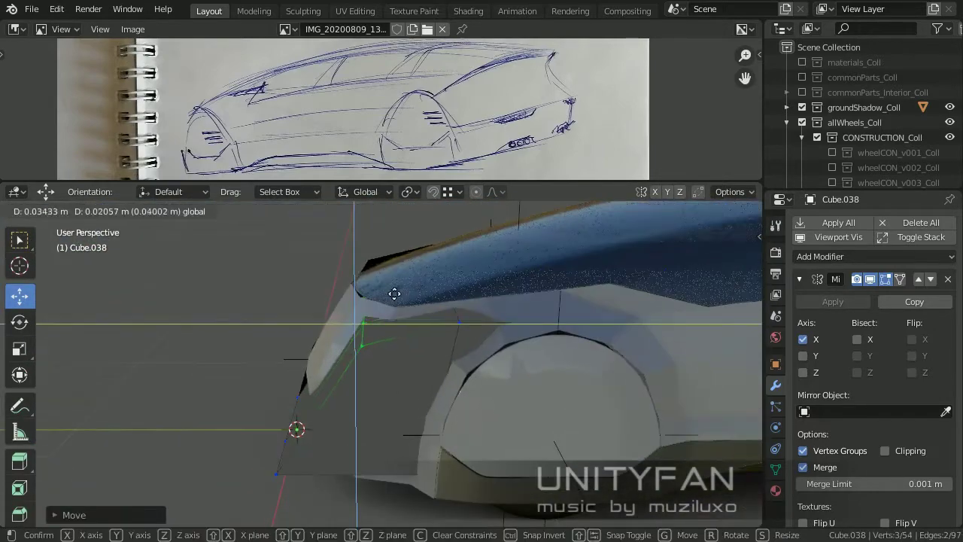
Add a loop cut and reposition the lower front corner vertices.
mouse_move(393, 290)
middle_down()
mouse_move(261, 369)
mouse_move(264, 419)
middle_up()
click(280, 390)
drag(264, 419, 176, 374)
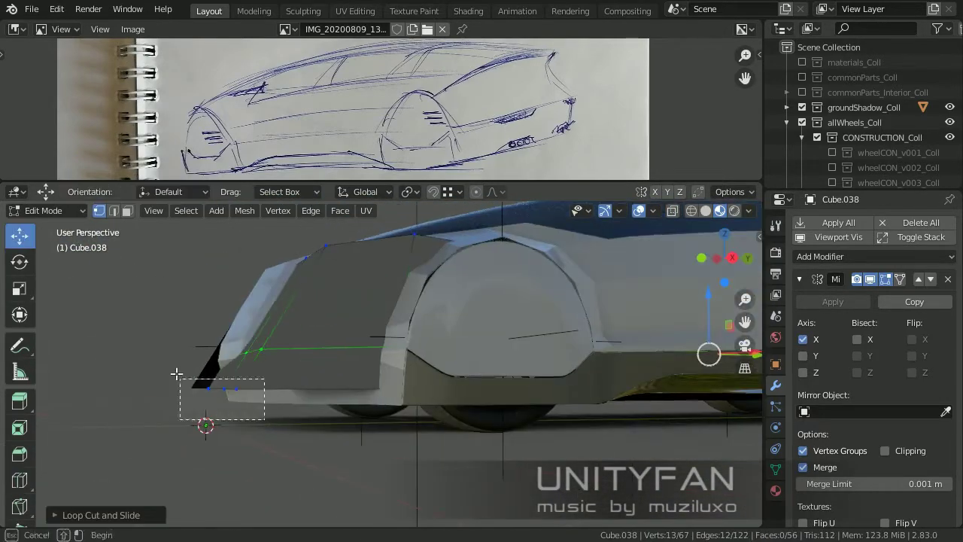
middle_drag(311, 389, 377, 494)
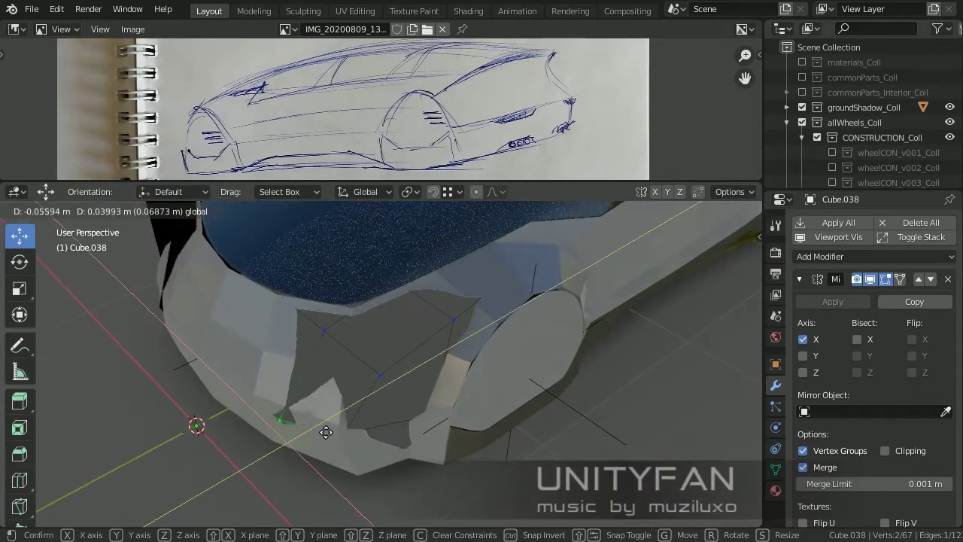
click(326, 432)
middle_drag(326, 432, 377, 341)
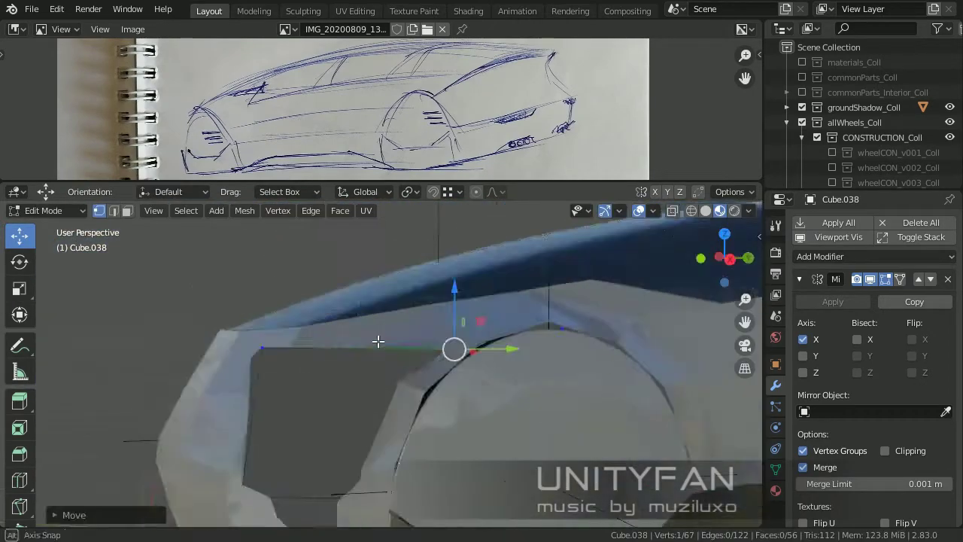
Make final vertex moves around the wheel arch and leave Edit Mode.
key(g)
click(462, 419)
middle_drag(462, 419, 497, 442)
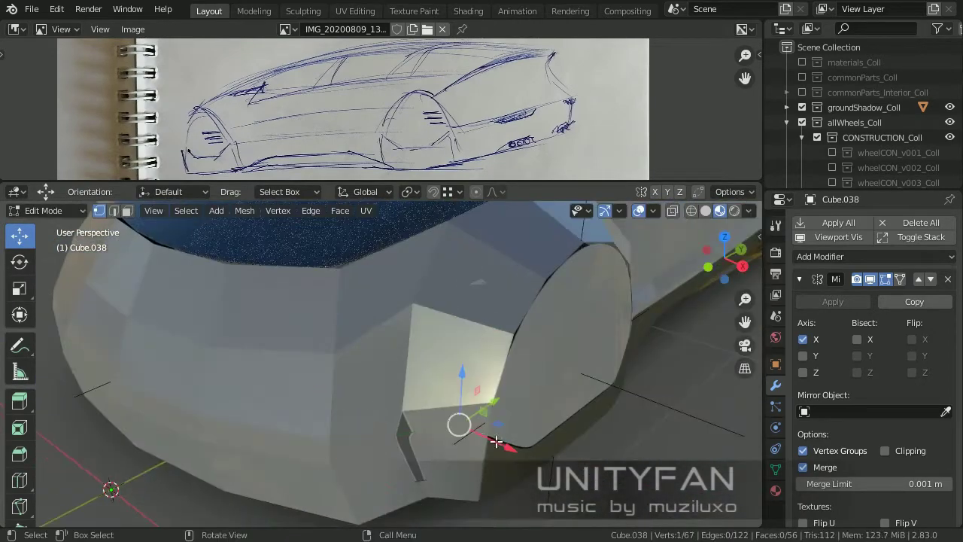
click(465, 490)
key(Tab)
scroll(211, 431, down, 5)
mouse_move(211, 431)
middle_down()
mouse_move(375, 403)
mouse_move(451, 420)
mouse_move(405, 380)
mouse_move(460, 351)
mouse_move(416, 343)
mouse_move(482, 361)
mouse_move(458, 345)
mouse_move(369, 334)
mouse_move(525, 373)
mouse_move(324, 346)
mouse_move(413, 355)
middle_up()
Select body panel Cube.020 and knife-cut a new edge near the front wheel arch.
click(526, 372)
key(Tab)
scroll(324, 346, up, 3)
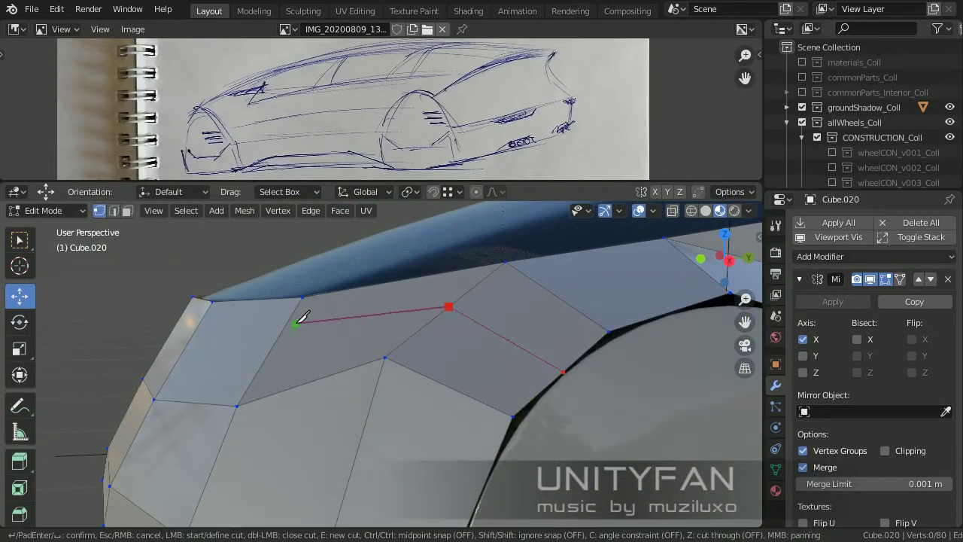
click(217, 334)
key(Return)
scroll(311, 383, down, 5)
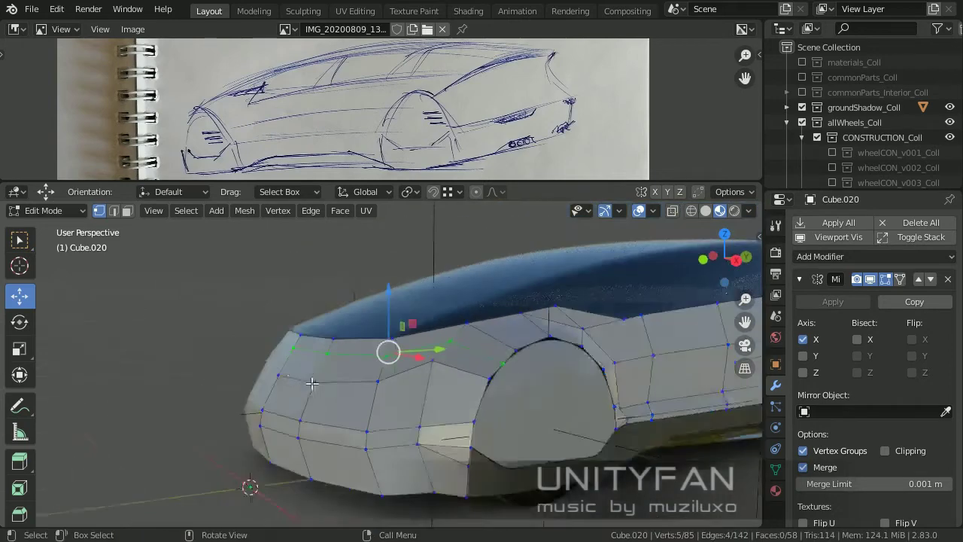
mouse_move(312, 382)
middle_down()
mouse_move(286, 400)
mouse_move(370, 340)
middle_up()
Dissolve extra vertices and knife-cut further edge lines on the body side.
key(ctrl+x)
middle_drag(386, 336, 311, 289)
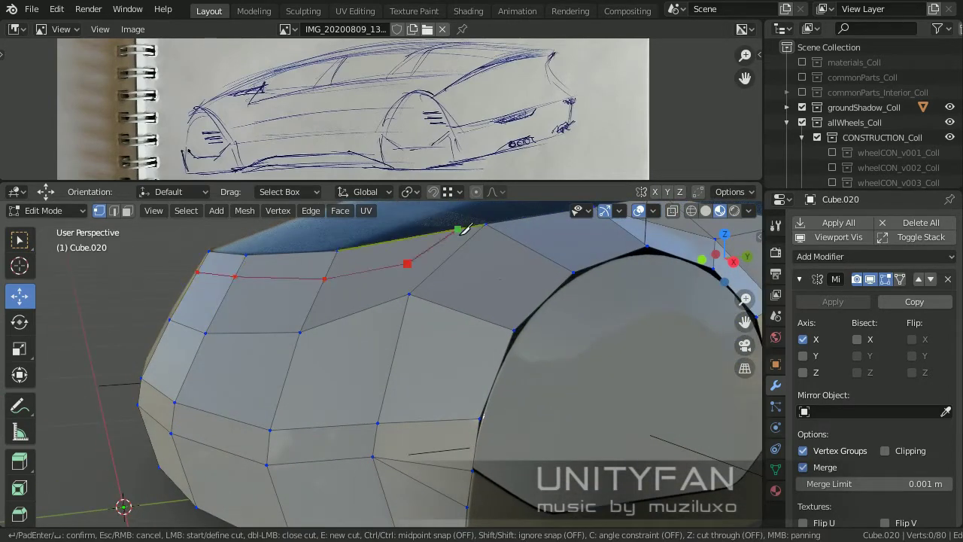
key(Return)
mouse_move(464, 229)
middle_down()
mouse_move(393, 275)
mouse_move(396, 261)
middle_up()
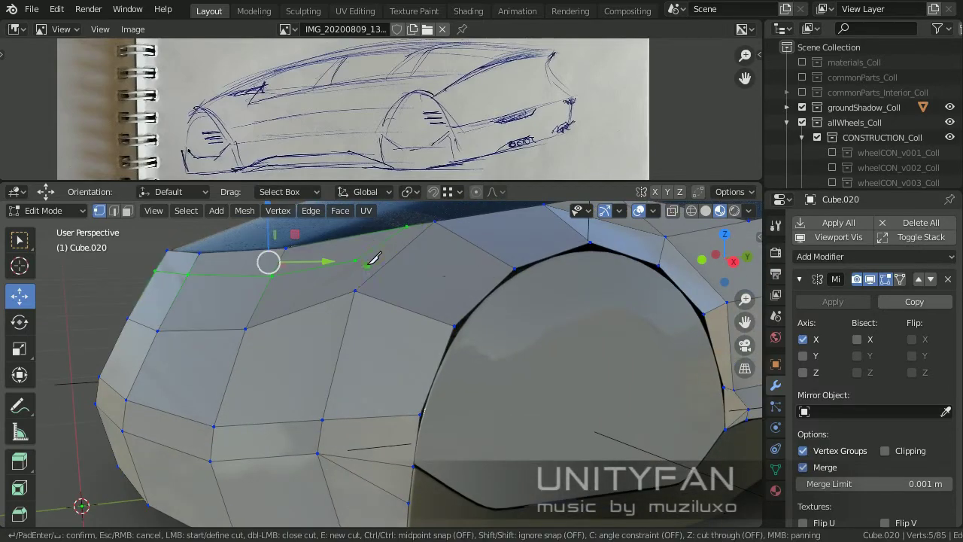
click(436, 369)
key(Return)
mouse_move(436, 369)
middle_down()
mouse_move(451, 384)
mouse_move(549, 392)
mouse_move(318, 390)
mouse_move(495, 391)
middle_up()
Reposition vertices on the lower body side.
click(549, 392)
click(535, 400)
click(326, 477)
middle_drag(327, 477, 441, 395)
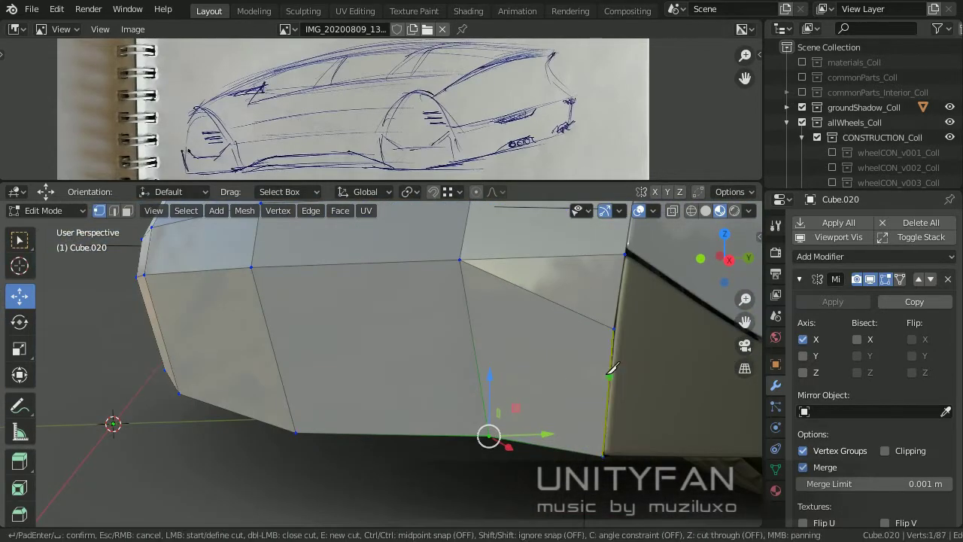
mouse_move(403, 438)
middle_down()
mouse_move(451, 421)
mouse_move(444, 429)
middle_up()
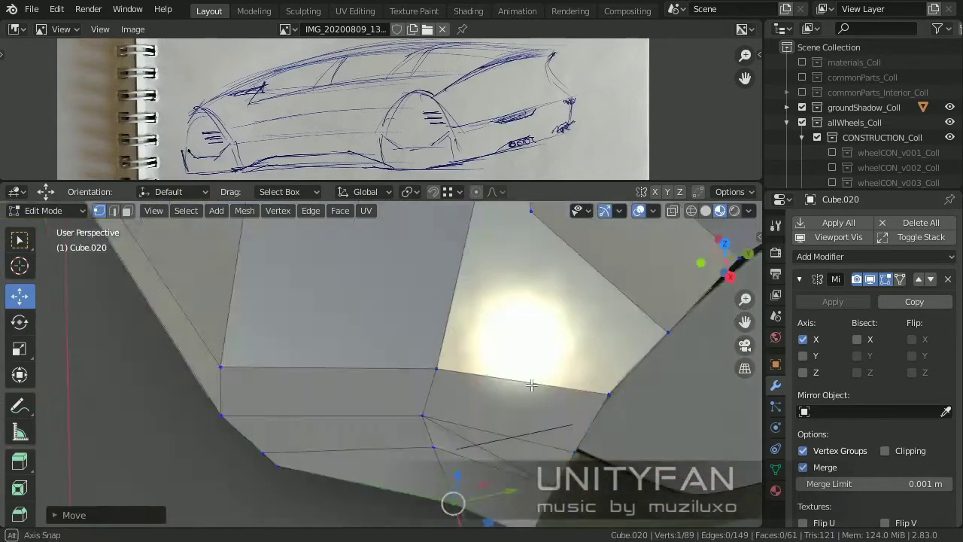
click(442, 428)
key(g)
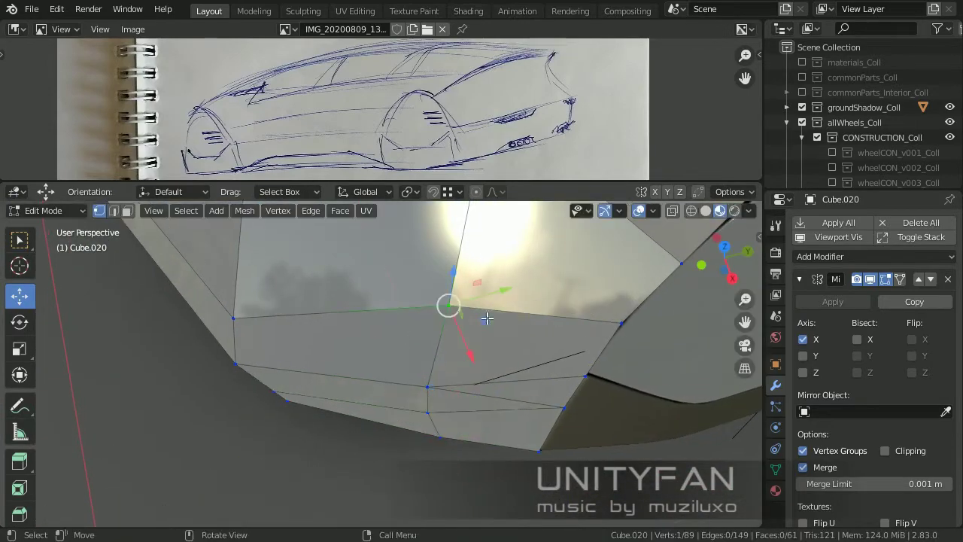
mouse_move(487, 318)
middle_down()
mouse_move(475, 393)
mouse_move(389, 368)
mouse_move(522, 372)
mouse_move(401, 387)
mouse_move(376, 376)
mouse_move(533, 356)
mouse_move(389, 425)
mouse_move(564, 348)
mouse_move(351, 368)
mouse_move(208, 309)
mouse_move(463, 384)
middle_up()
Dissolve the unwanted edge on the side panel.
click(384, 319)
key(x)
click(368, 405)
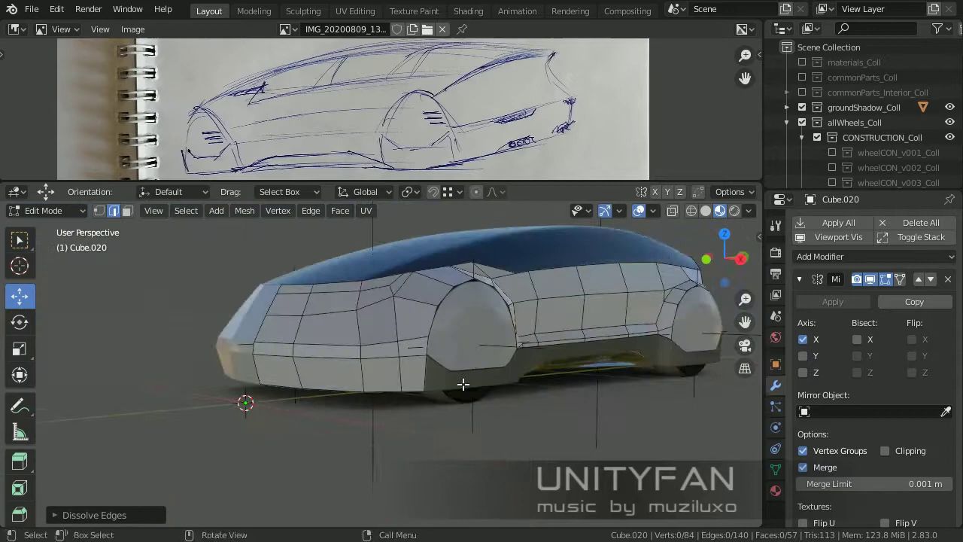
scroll(300, 372, up, 3)
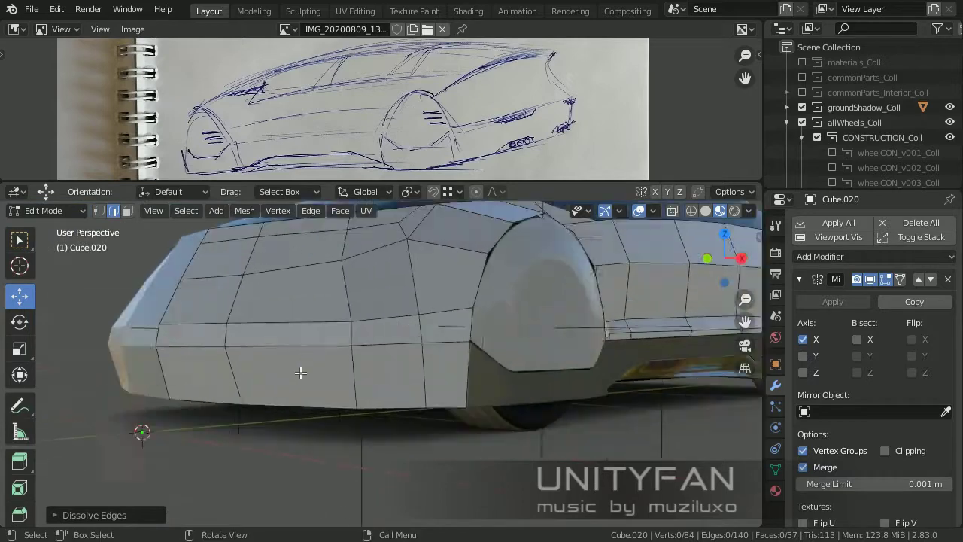
Separate the selected lower side-skirt faces into their own object, Cube.039.
click(388, 373)
key(Tab)
click(467, 384)
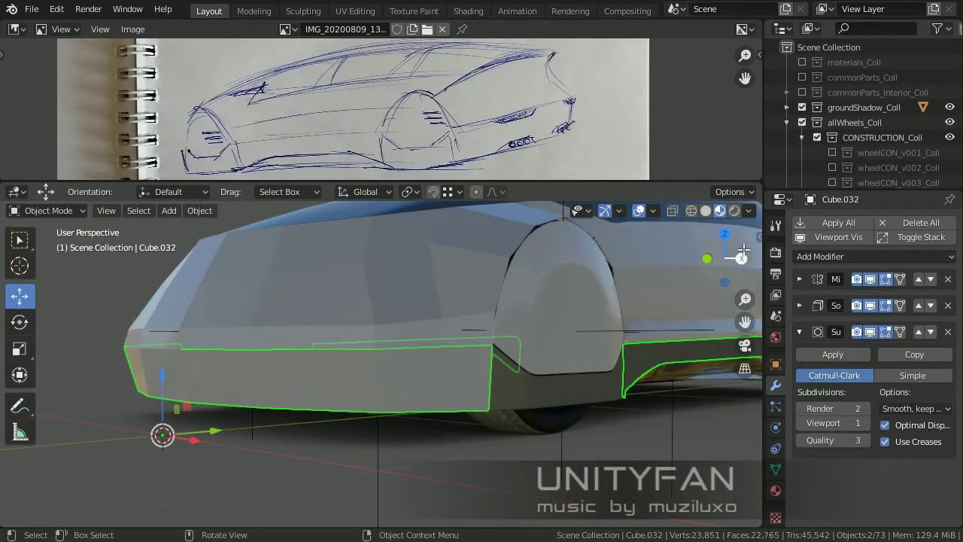
Add a horizontal loop cut along Cube.039 and slide it into position.
click(664, 366)
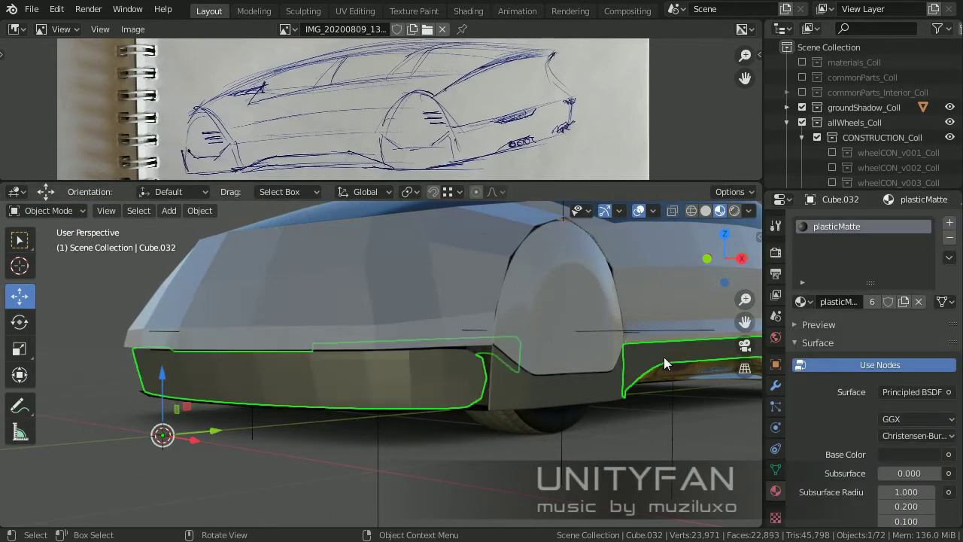
key(Tab)
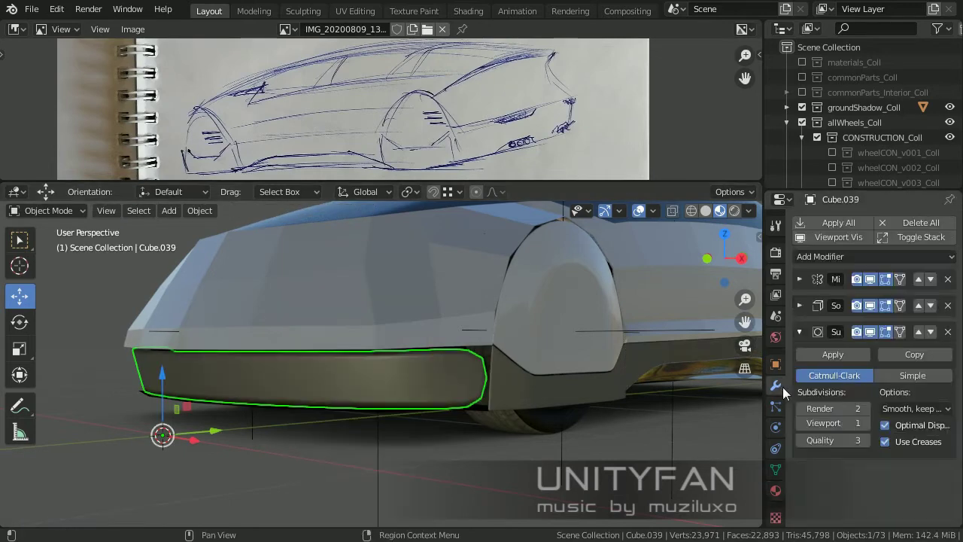
key(KP_Decimal)
key(Tab)
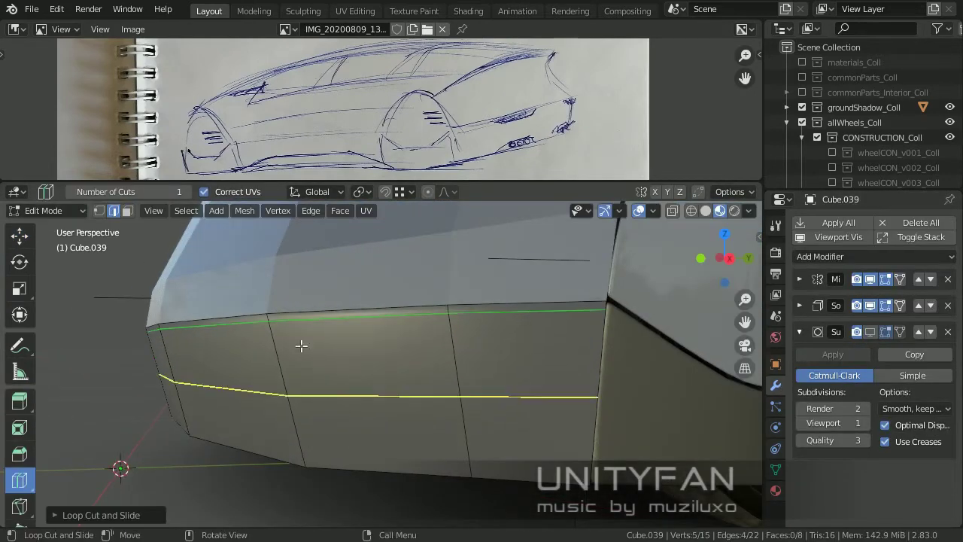
click(461, 379)
middle_drag(461, 379, 11, 269)
middle_drag(254, 375, 36, 371)
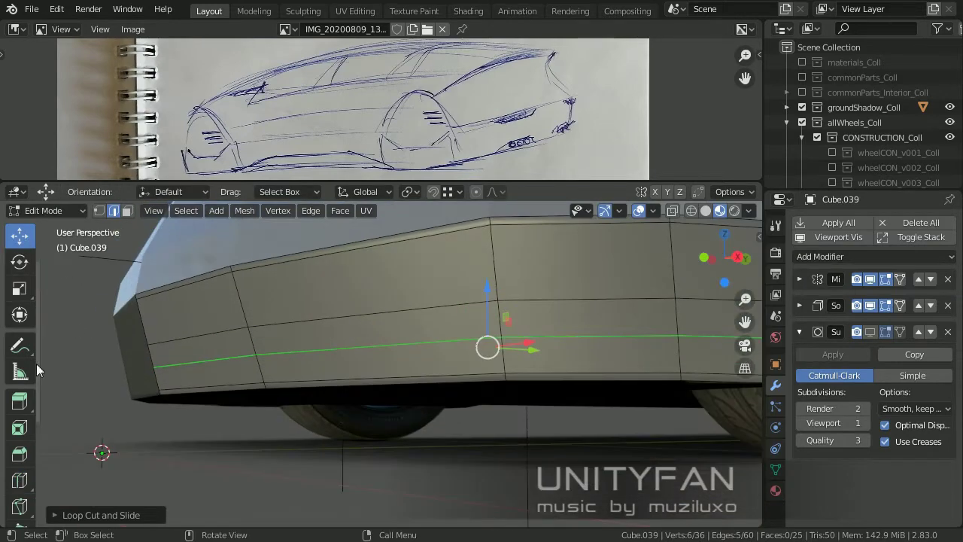
key(g)
click(187, 402)
mouse_move(188, 402)
middle_down()
mouse_move(290, 402)
mouse_move(233, 378)
mouse_move(319, 372)
mouse_move(460, 406)
mouse_move(481, 405)
mouse_move(361, 400)
mouse_move(609, 387)
mouse_move(313, 410)
mouse_move(404, 401)
mouse_move(330, 364)
mouse_move(420, 348)
mouse_move(560, 369)
mouse_move(405, 394)
mouse_move(467, 387)
mouse_move(323, 387)
mouse_move(361, 385)
mouse_move(63, 283)
middle_up()
key(Tab)
key(Tab)
key(Tab)
Nudge Cube.020's vertices around the front wheel arch in vertex mode.
click(330, 364)
key(Tab)
key(1)
click(174, 286)
mouse_move(174, 286)
middle_down()
mouse_move(311, 379)
mouse_move(366, 401)
mouse_move(302, 399)
mouse_move(263, 353)
middle_up()
click(392, 305)
middle_drag(392, 305, 286, 316)
Move the blocker panel Cube.038's vertices sideways along the X axis.
key(Tab)
click(279, 316)
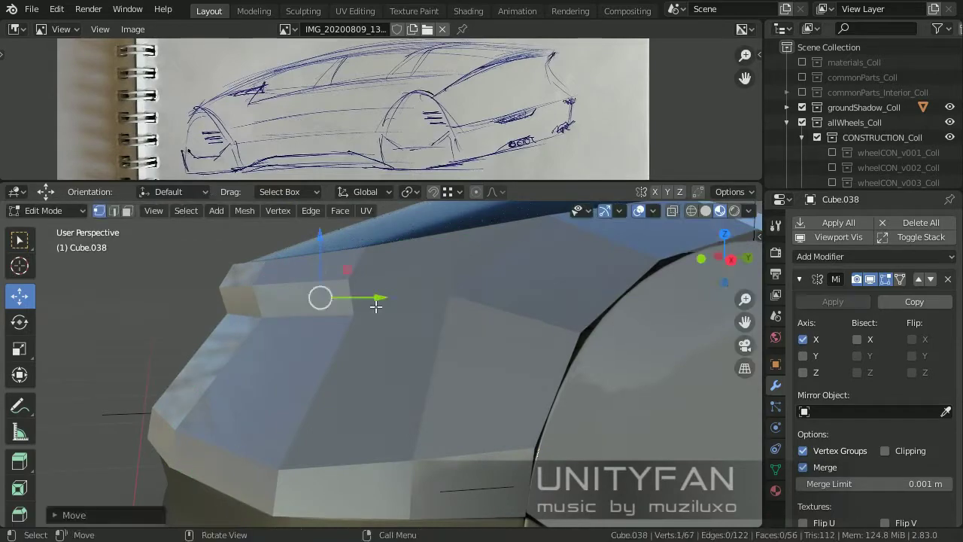
click(375, 306)
mouse_move(375, 307)
middle_down()
mouse_move(469, 400)
mouse_move(529, 365)
middle_up()
key(g)
key(x)
mouse_move(514, 332)
middle_down()
mouse_move(526, 309)
mouse_move(486, 333)
mouse_move(535, 299)
mouse_move(468, 339)
mouse_move(319, 303)
mouse_move(419, 350)
mouse_move(372, 396)
mouse_move(421, 376)
mouse_move(455, 400)
mouse_move(351, 372)
mouse_move(256, 319)
mouse_move(424, 383)
mouse_move(251, 273)
mouse_move(484, 364)
mouse_move(633, 386)
mouse_move(376, 320)
mouse_move(301, 361)
mouse_move(200, 328)
mouse_move(367, 359)
mouse_move(347, 374)
mouse_move(130, 211)
middle_up()
key(g)
key(x)
key(Tab)
Lower the selected blocker vertex along Z, then deselect everything.
key(g)
key(z)
click(415, 328)
Select the body's roof-edge face strip and split it into a separate piece.
key(Tab)
click(633, 387)
click(376, 321)
key(Tab)
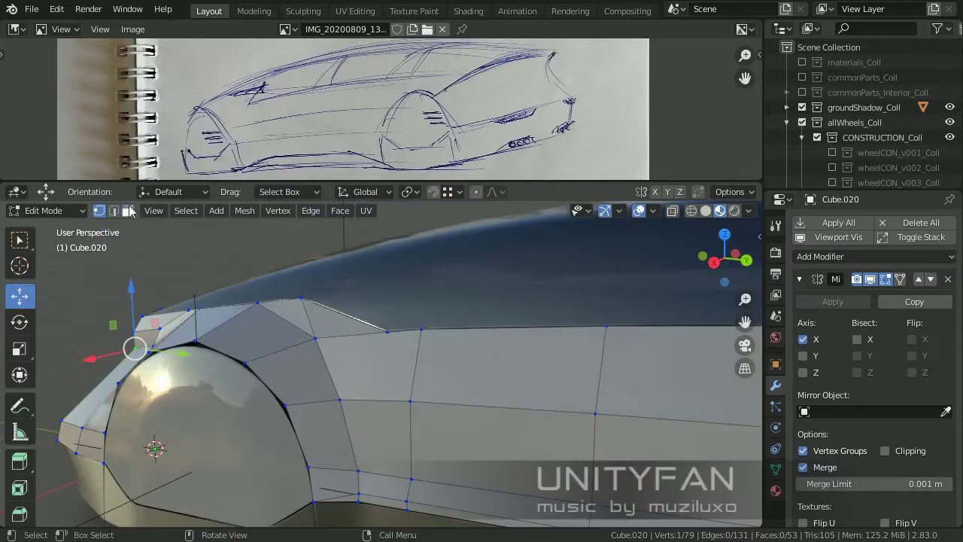
middle_drag(329, 341, 200, 356)
alt+click(200, 356)
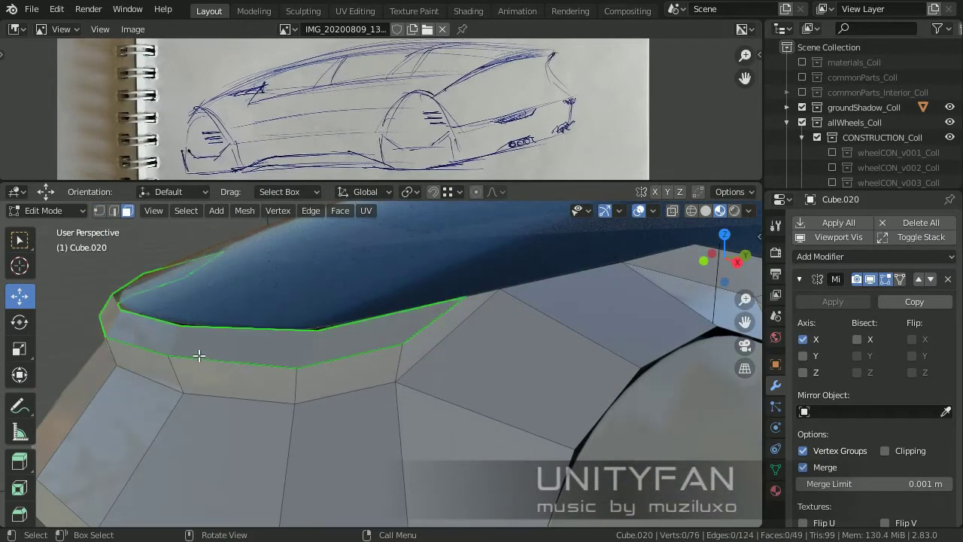
key(Tab)
scroll(183, 289, down, 5)
mouse_move(183, 288)
middle_down()
mouse_move(377, 385)
mouse_move(370, 414)
mouse_move(384, 364)
middle_up()
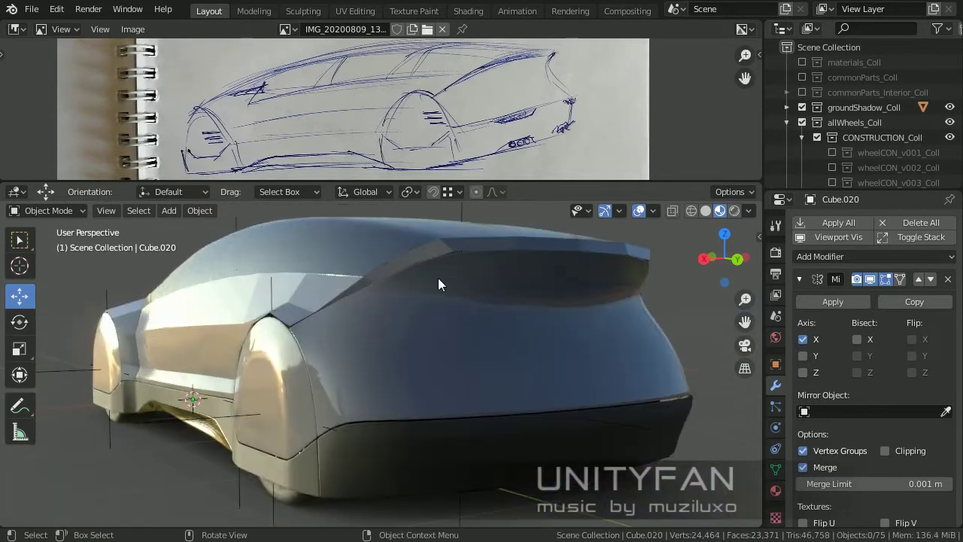
Add a Solidify modifier with a small thickness to the roof trim piece.
mouse_move(407, 318)
middle_down()
mouse_move(612, 353)
mouse_move(514, 331)
mouse_move(407, 399)
mouse_move(382, 378)
middle_up()
click(361, 285)
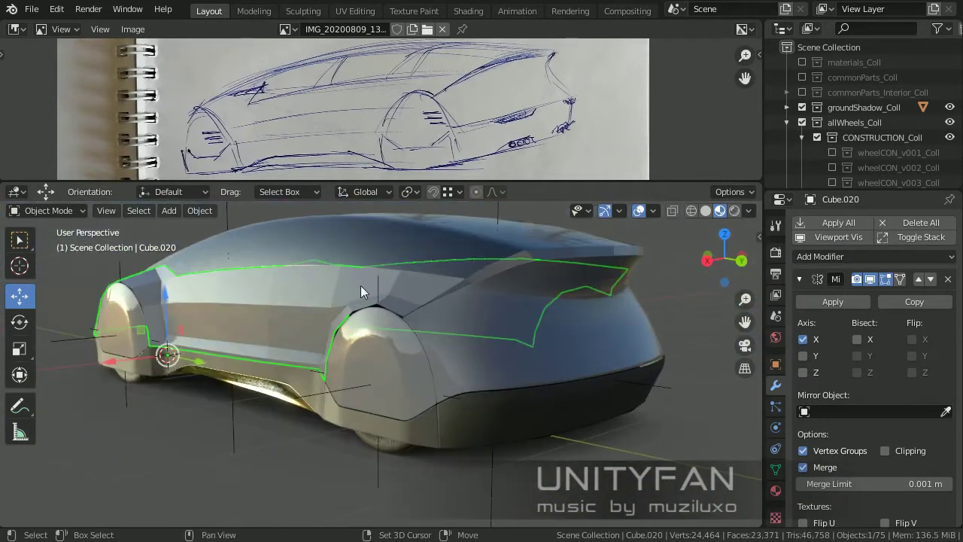
click(799, 278)
click(873, 256)
click(663, 491)
click(822, 365)
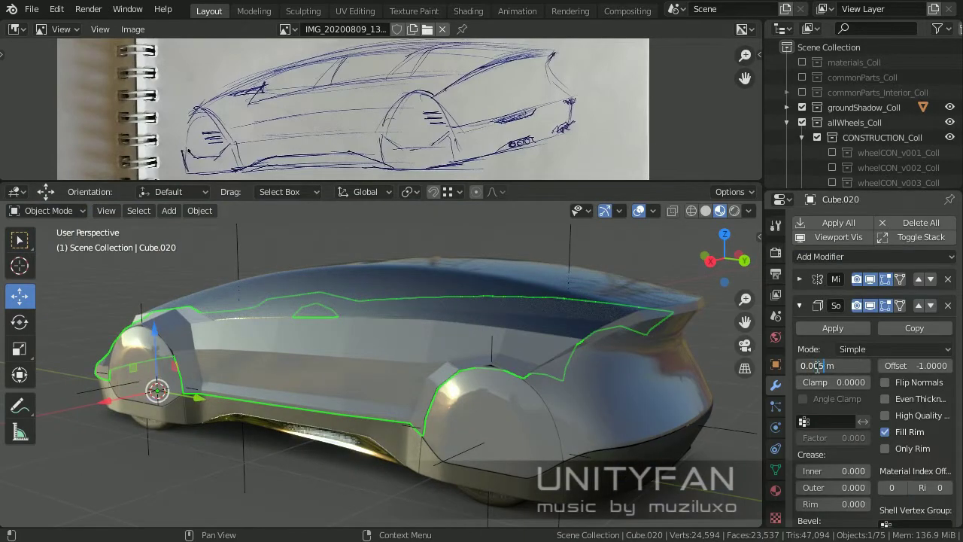
click(820, 308)
Add a Subdivision Surface modifier to the trim and select all its faces.
key(Tab)
mouse_move(523, 335)
middle_down()
mouse_move(576, 348)
mouse_move(507, 349)
mouse_move(504, 375)
mouse_move(412, 295)
mouse_move(299, 350)
mouse_move(403, 378)
mouse_move(525, 363)
middle_up()
key(Tab)
key(Tab)
key(ctrl+1)
key(a)
scroll(522, 400, up, 3)
Inset the selected front body faces and dissolve the extra edges.
middle_drag(523, 400, 451, 387)
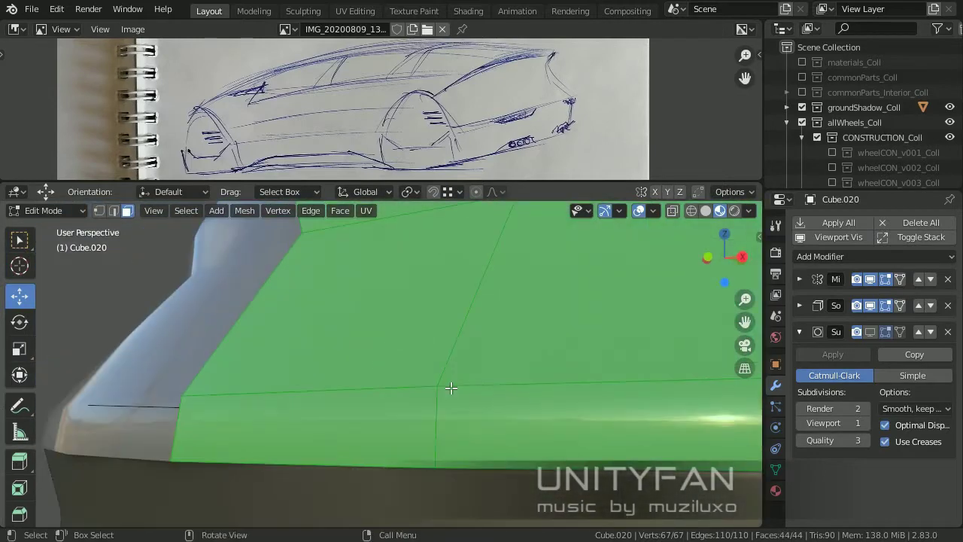
key(i)
click(591, 393)
middle_drag(591, 393, 424, 404)
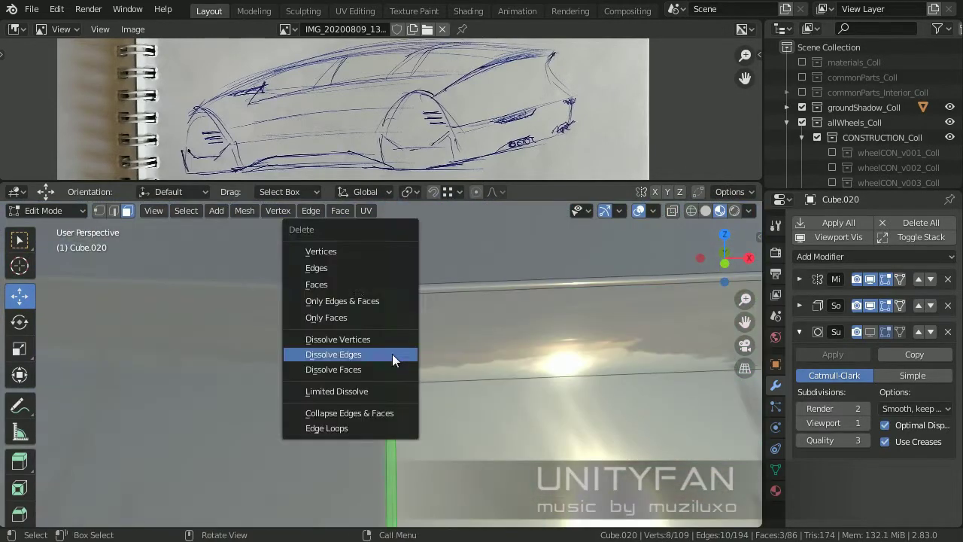
click(392, 354)
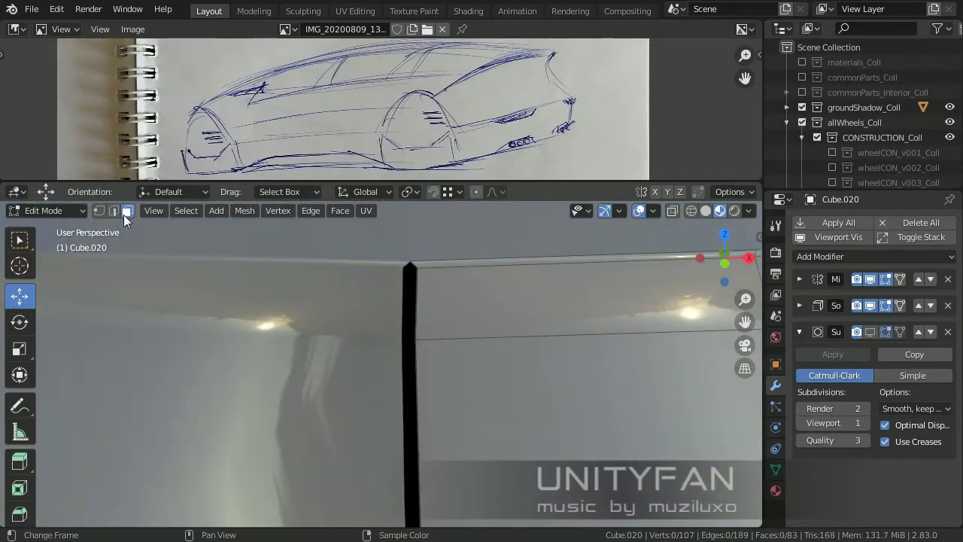
Select an edge segment on the front body and inspect it in the transform sidebar.
click(113, 211)
alt+click(398, 301)
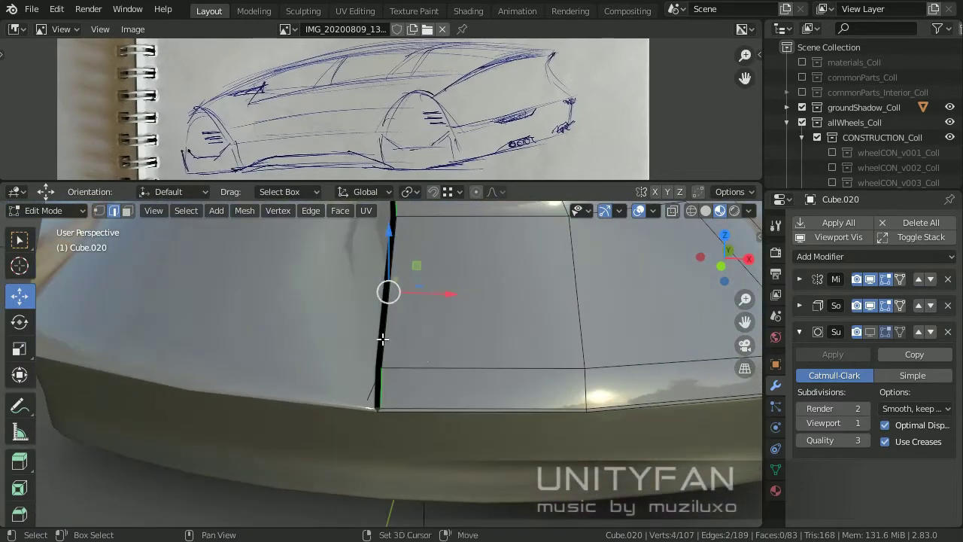
key(n)
key(Tab)
mouse_move(510, 332)
middle_down()
mouse_move(294, 361)
mouse_move(427, 375)
mouse_move(371, 408)
mouse_move(366, 370)
middle_up()
key(n)
key(Tab)
Move the front upper edge vertices in Right Ortho view, then return to Object Mode.
scroll(416, 373, down, 2)
middle_drag(579, 377, 103, 210)
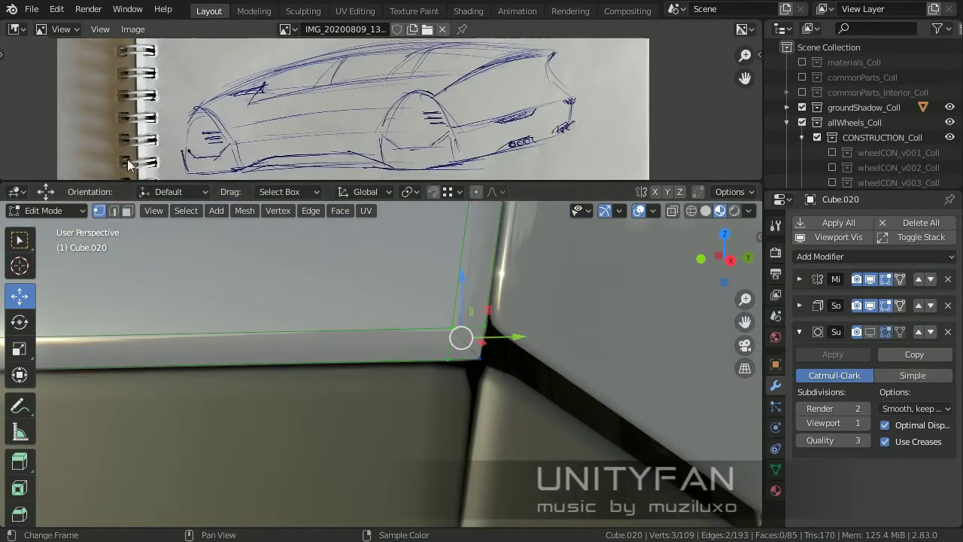
key(KP_3)
key(1)
key(g)
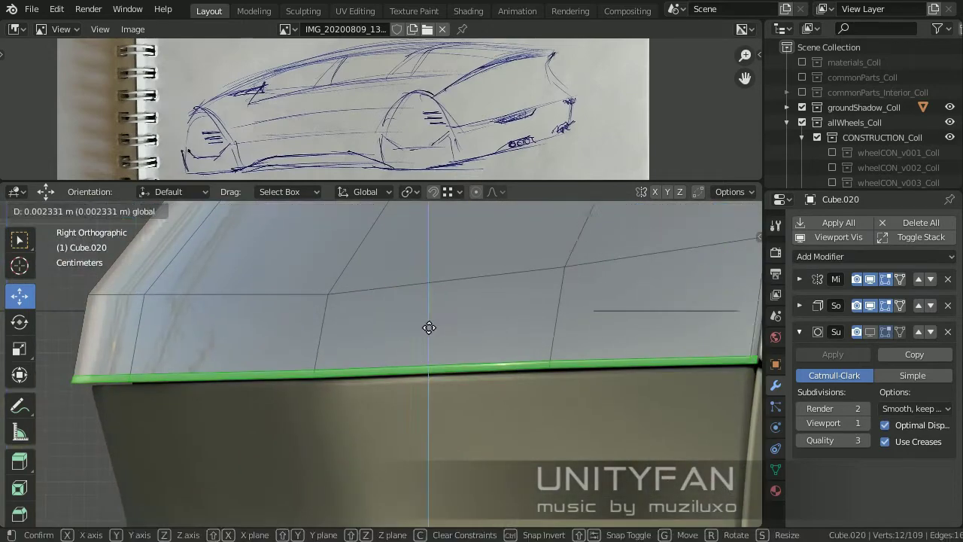
click(359, 337)
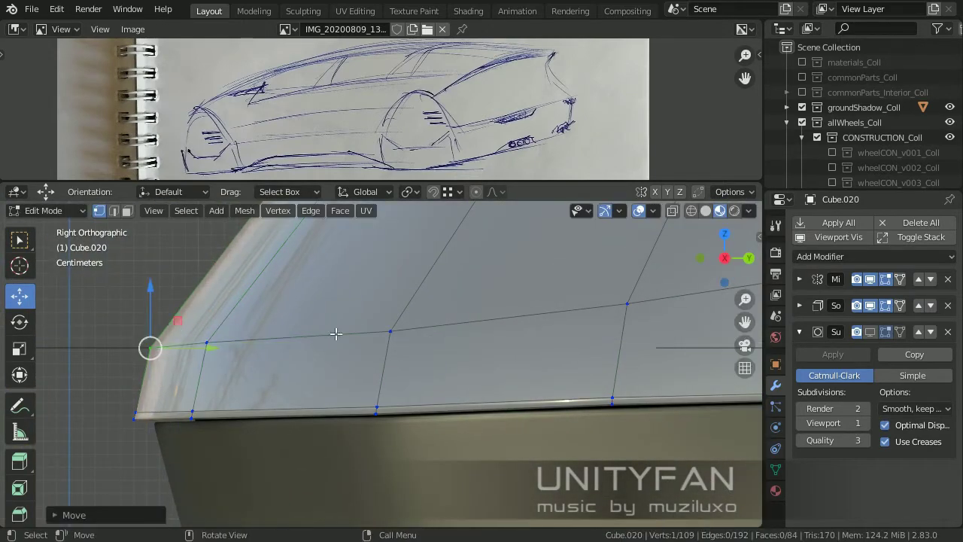
scroll(336, 334, down, 3)
mouse_move(336, 334)
middle_down()
mouse_move(322, 398)
mouse_move(553, 360)
middle_up()
key(Tab)
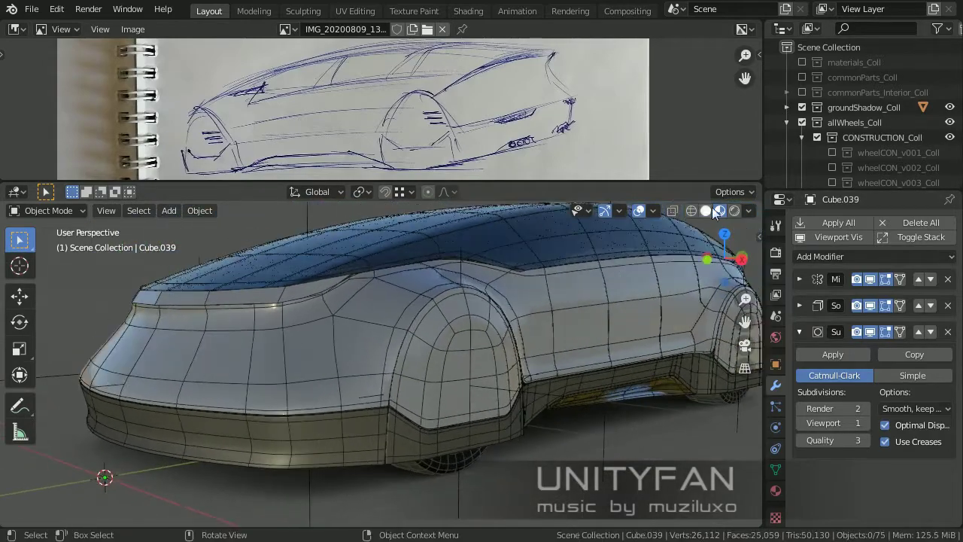
Bevel the side body panel edge near the window line.
middle_drag(368, 366, 630, 386)
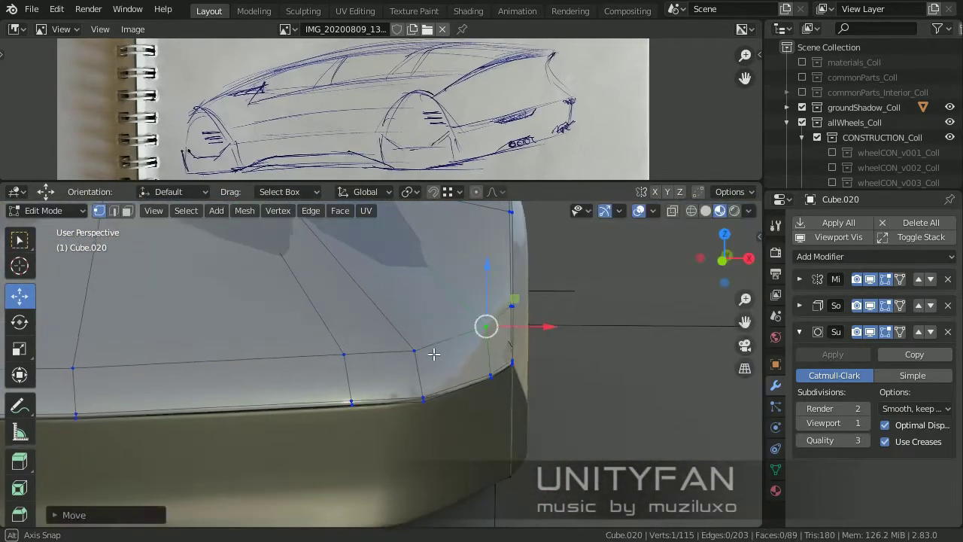
mouse_move(435, 353)
middle_down()
mouse_move(248, 398)
mouse_move(372, 339)
mouse_move(368, 437)
mouse_move(461, 418)
middle_up()
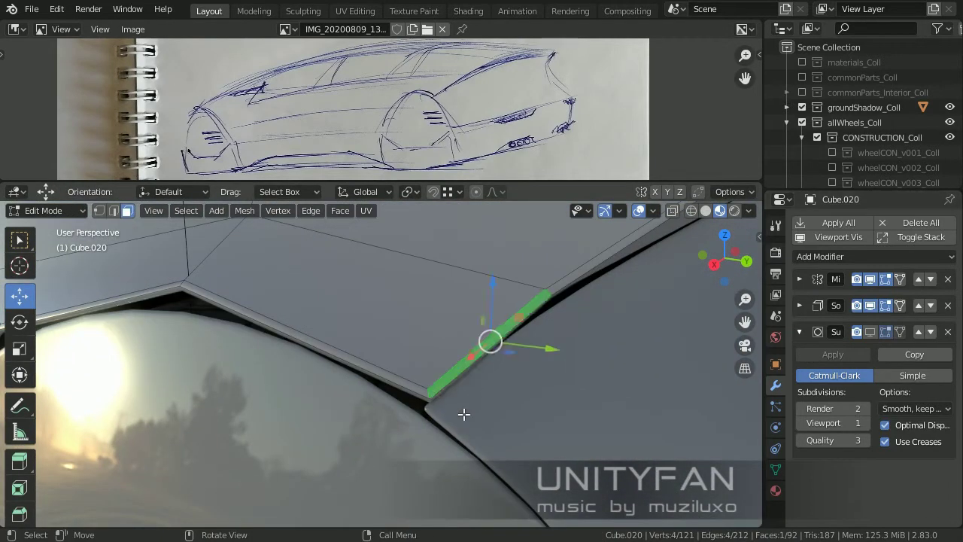
shift+middle_drag(464, 414, 331, 452)
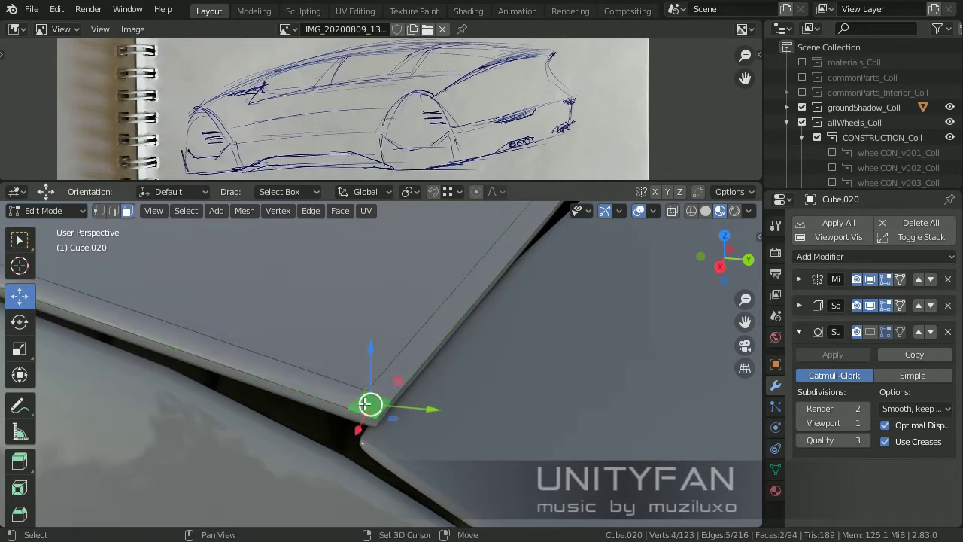
mouse_move(429, 402)
middle_down()
mouse_move(288, 419)
mouse_move(357, 363)
mouse_move(386, 389)
middle_up()
click(98, 211)
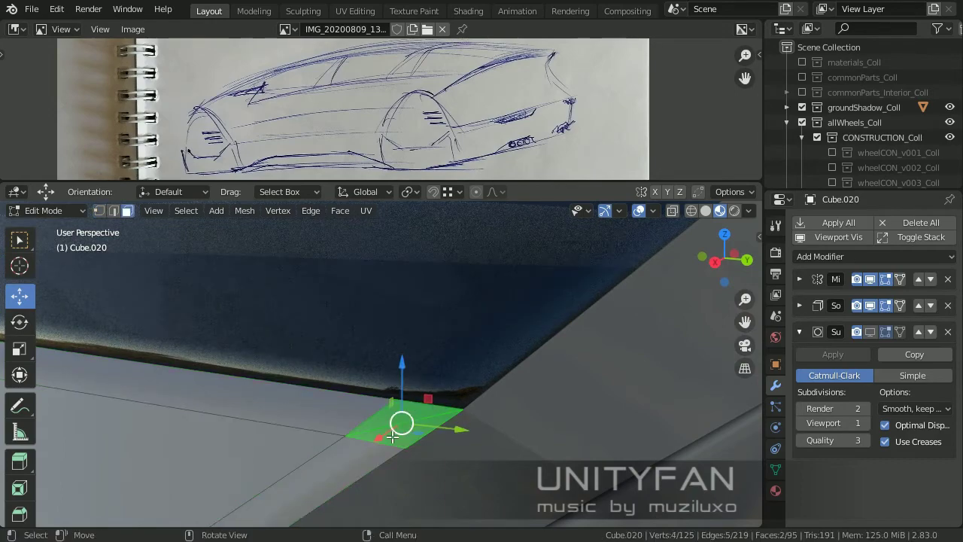
mouse_move(393, 427)
middle_down()
mouse_move(383, 421)
mouse_move(584, 437)
mouse_move(576, 355)
mouse_move(633, 339)
mouse_move(304, 387)
mouse_move(470, 300)
mouse_move(289, 366)
middle_up()
key(Tab)
key(Tab)
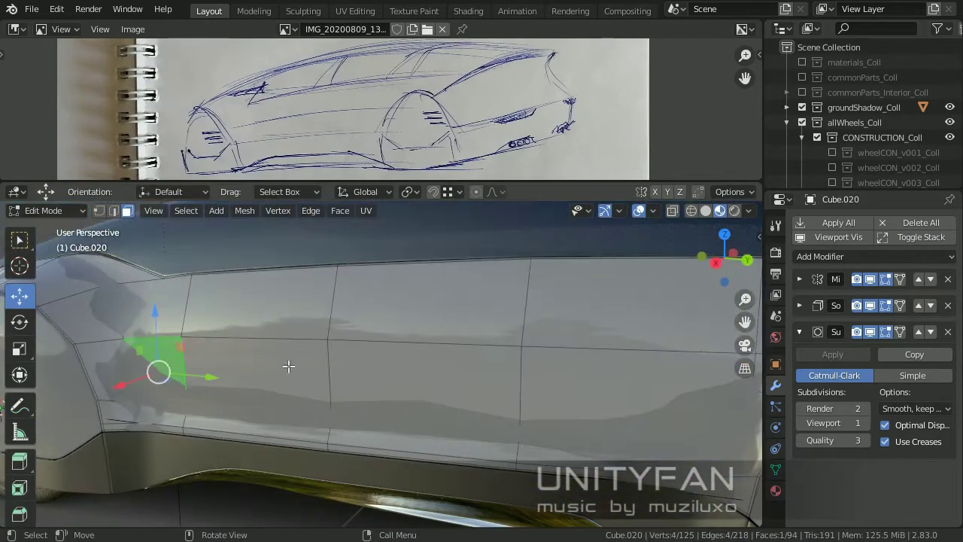
mouse_move(202, 337)
middle_down()
mouse_move(340, 344)
mouse_move(436, 367)
middle_up()
click(478, 364)
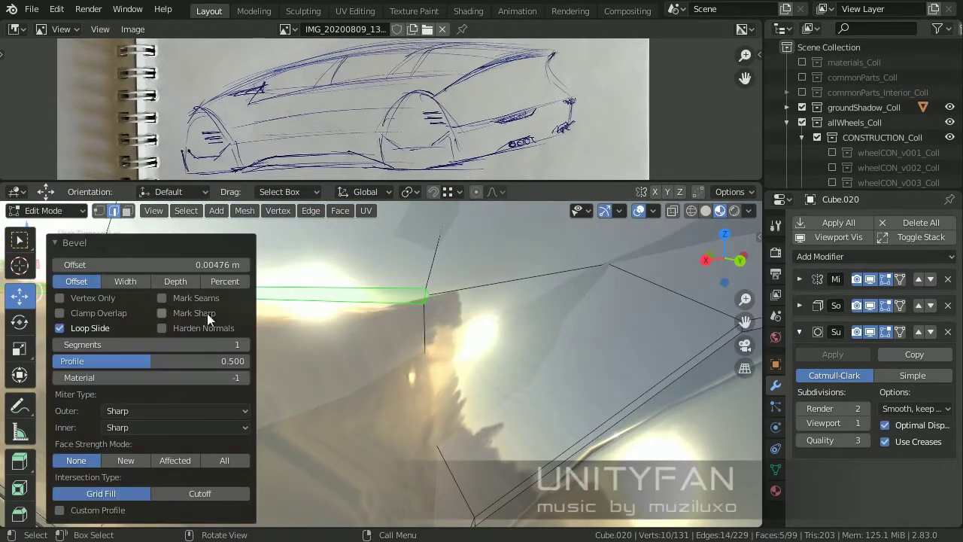
mouse_move(268, 259)
middle_down()
mouse_move(371, 312)
mouse_move(346, 317)
mouse_move(226, 226)
middle_up()
Merge the bevel's corner vertices at last and return to Object Mode.
key(1)
click(501, 312)
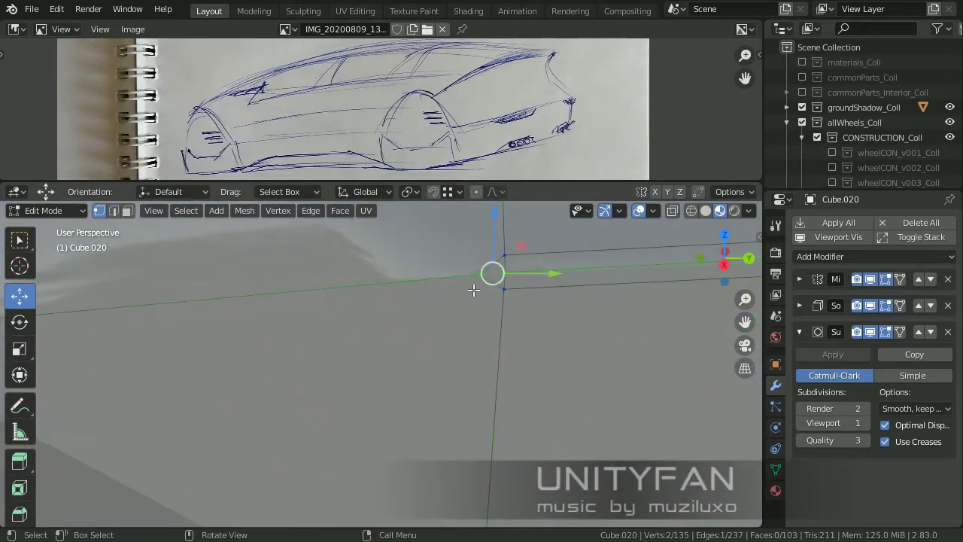
mouse_move(473, 290)
shift+middle_down()
mouse_move(436, 354)
mouse_move(482, 369)
mouse_move(339, 385)
shift+middle_up()
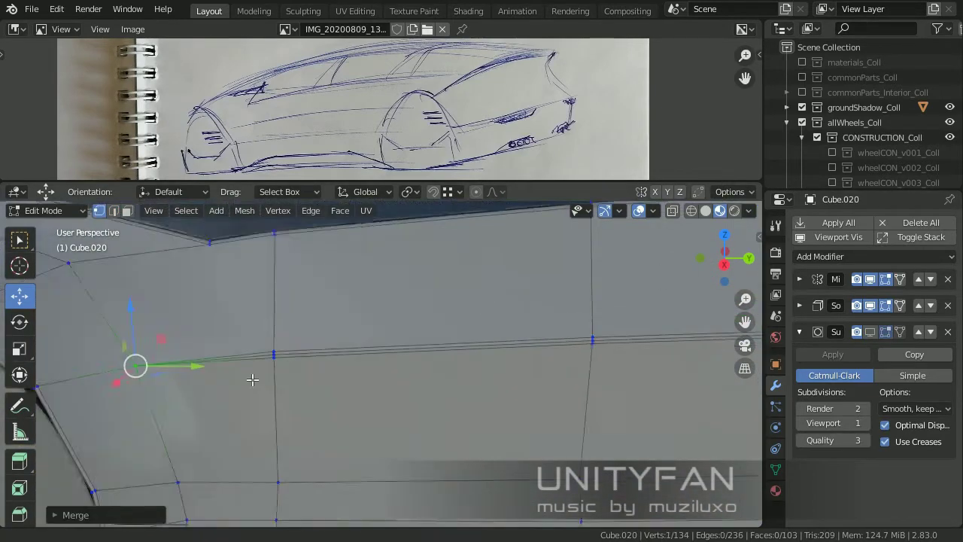
mouse_move(252, 380)
shift+middle_down()
mouse_move(458, 359)
mouse_move(267, 343)
shift+middle_up()
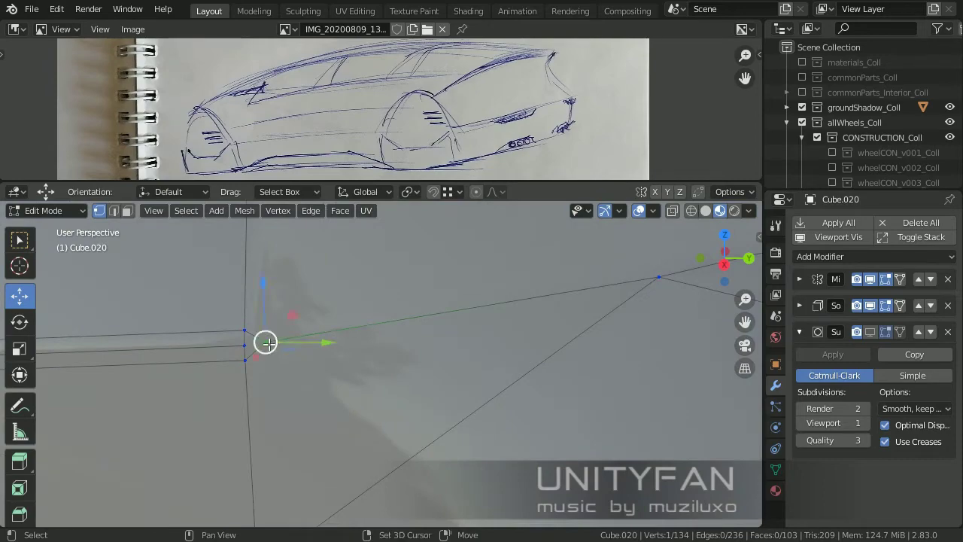
click(525, 386)
mouse_move(510, 419)
middle_down()
mouse_move(533, 472)
mouse_move(365, 359)
mouse_move(307, 340)
mouse_move(356, 350)
mouse_move(297, 337)
mouse_move(215, 283)
mouse_move(261, 327)
mouse_move(284, 314)
mouse_move(693, 423)
middle_up()
scroll(533, 472, down, 5)
key(Tab)
Set body_color's Metallic, Roughness and Clearcoat to 0 on the wheel-arch body part.
key(alt+a)
click(693, 423)
scroll(912, 431, down, 2)
drag(909, 409, 940, 409)
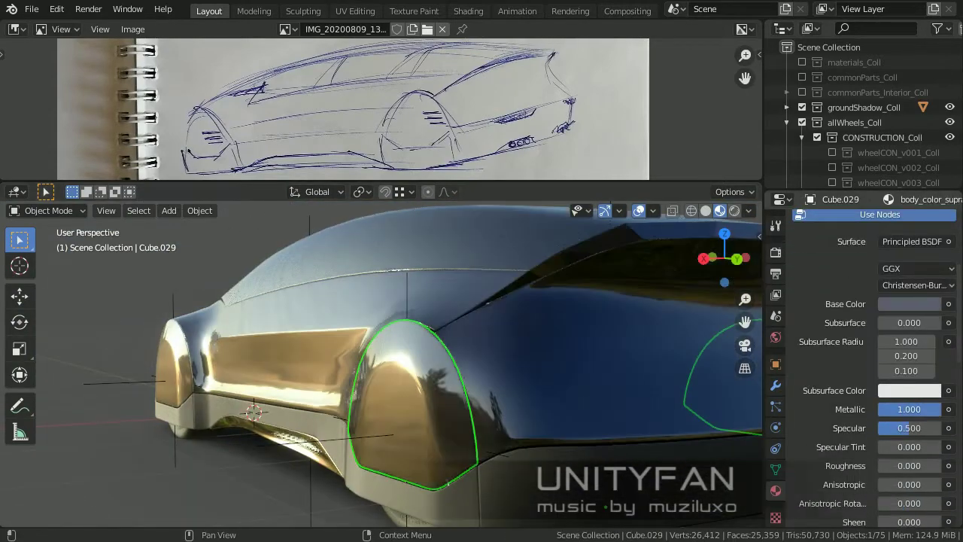
scroll(910, 483, down, 2)
middle_drag(572, 391, 455, 381)
drag(881, 346, 912, 350)
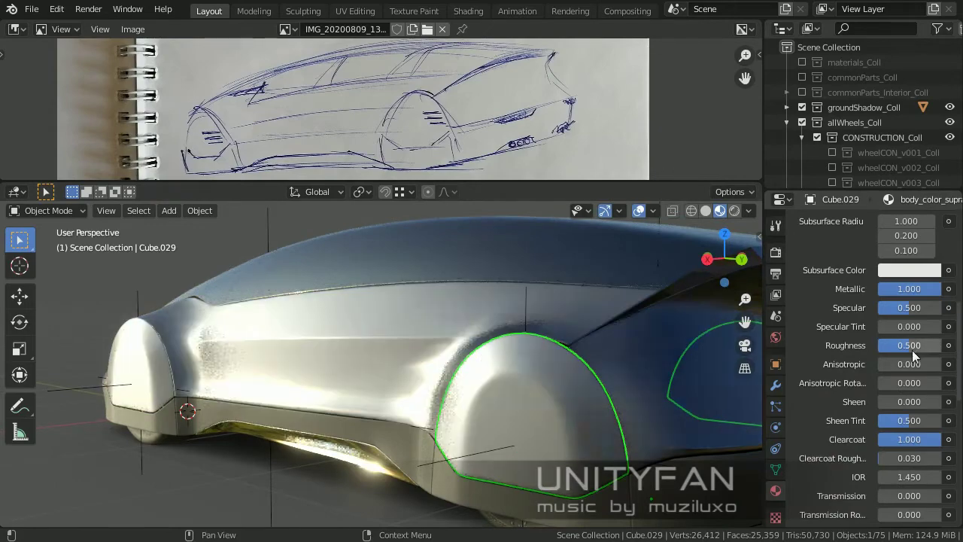
mouse_move(451, 361)
middle_down()
mouse_move(265, 261)
mouse_move(451, 383)
mouse_move(614, 358)
mouse_move(916, 346)
middle_up()
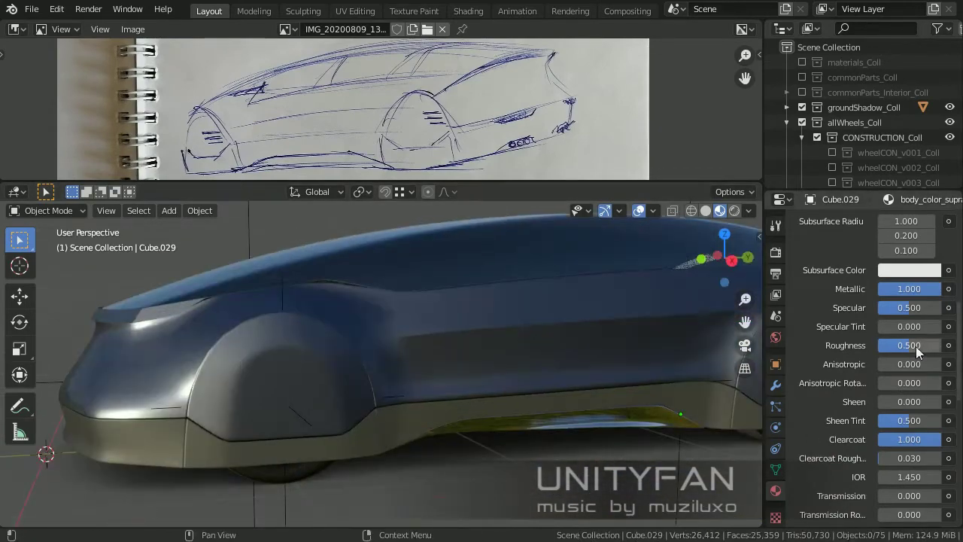
text(0.3)
key(Return)
middle_drag(572, 362, 411, 372)
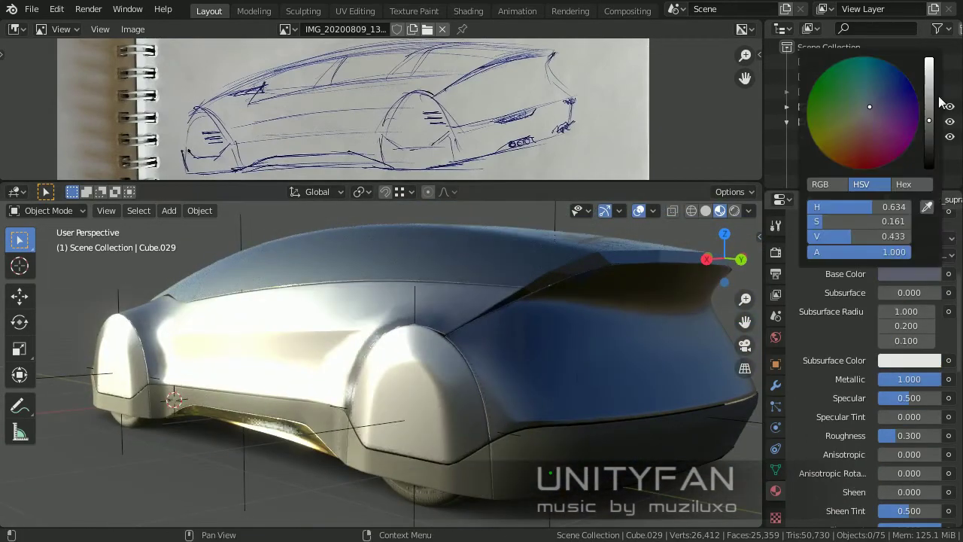
drag(926, 378, 878, 380)
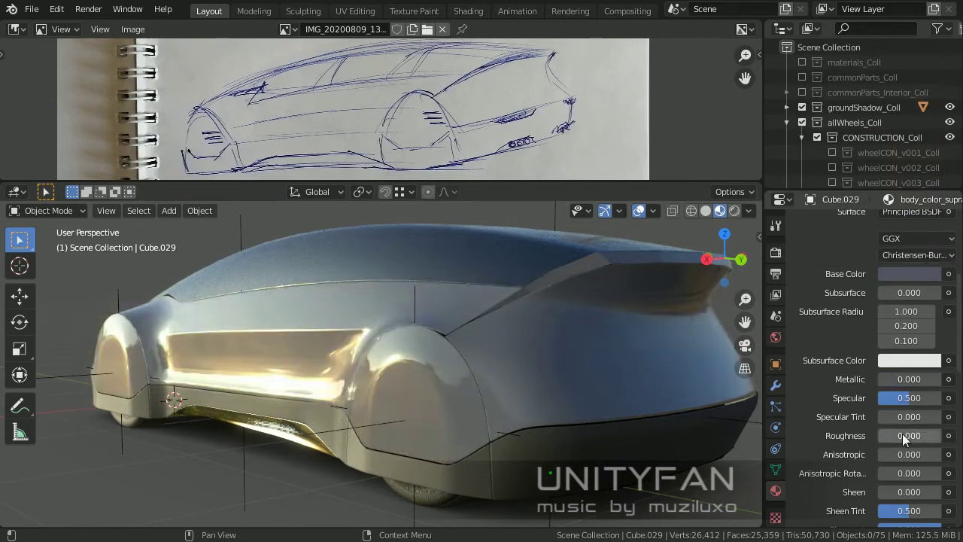
text(0)
key(Return)
Select the main side body panel and show its modifier settings.
middle_drag(440, 340, 412, 363)
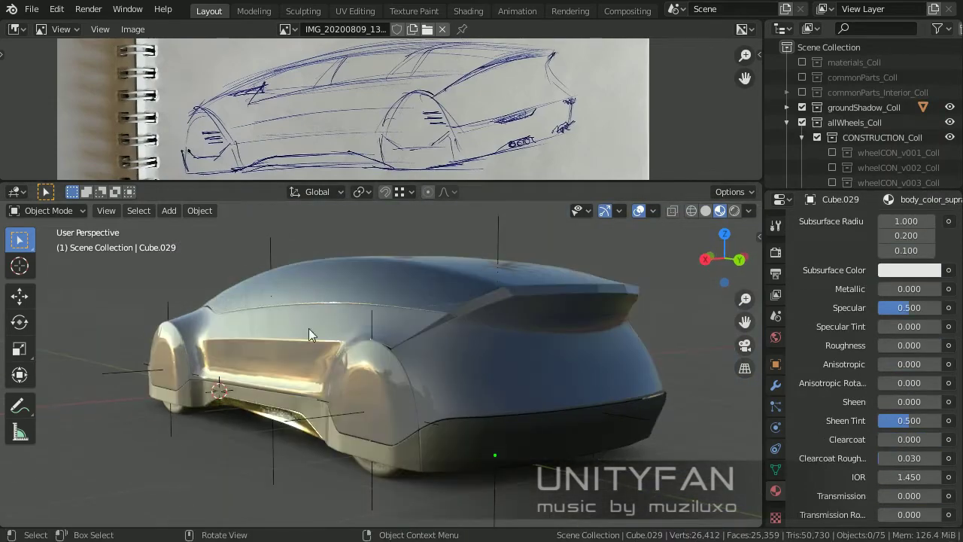
middle_drag(309, 329, 406, 368)
scroll(426, 338, up, 3)
click(433, 348)
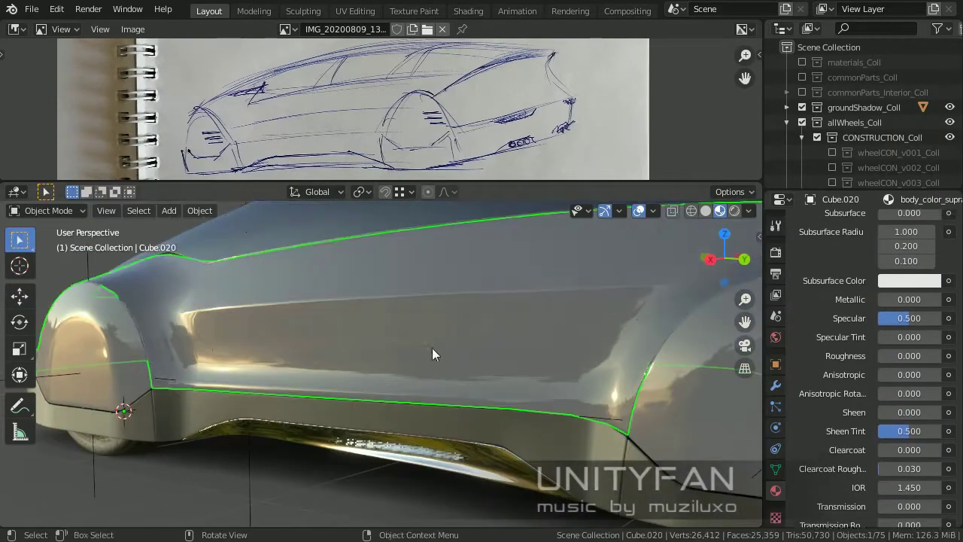
scroll(745, 246, down, 3)
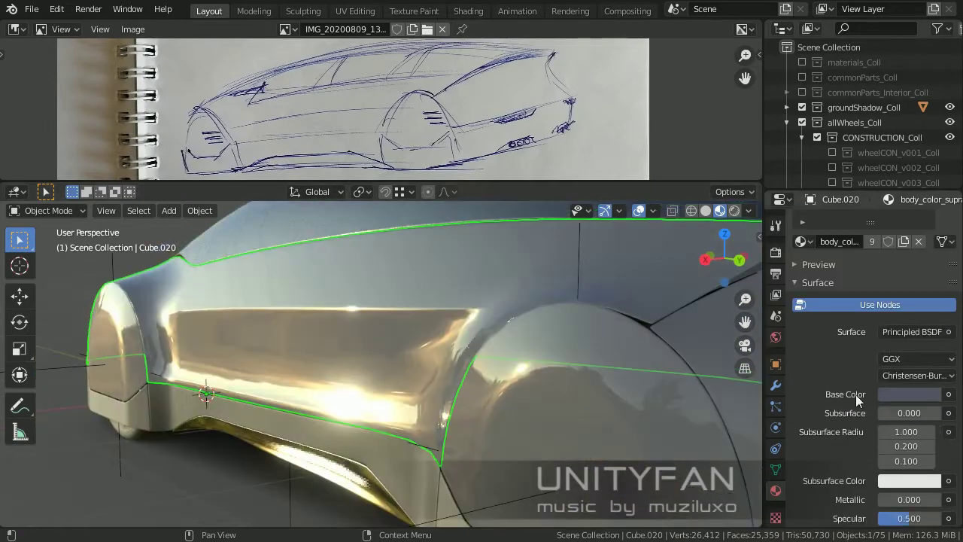
click(775, 385)
Start a knife cut on the side panel of the car body mesh.
key(Tab)
middle_drag(400, 378, 555, 301)
scroll(327, 405, up, 2)
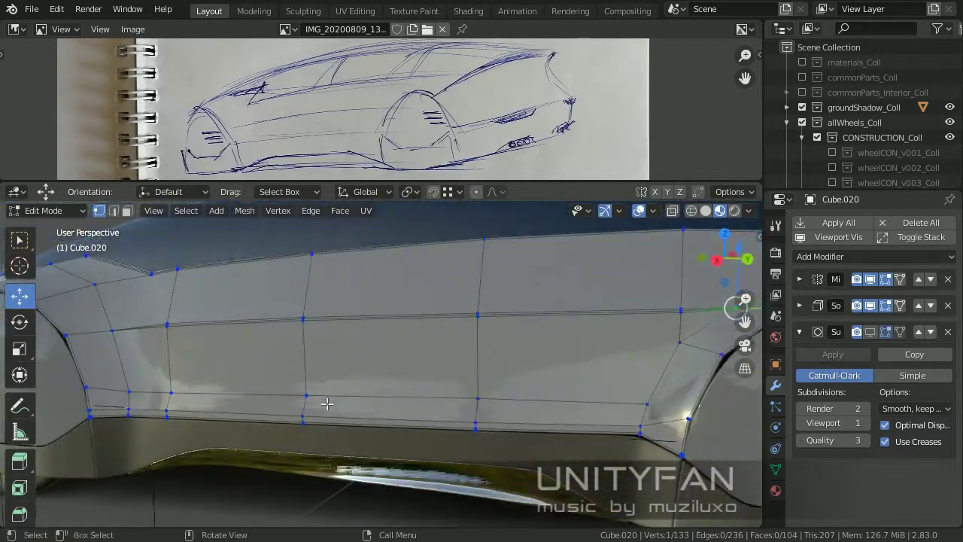
key(k)
middle_drag(399, 391, 546, 339)
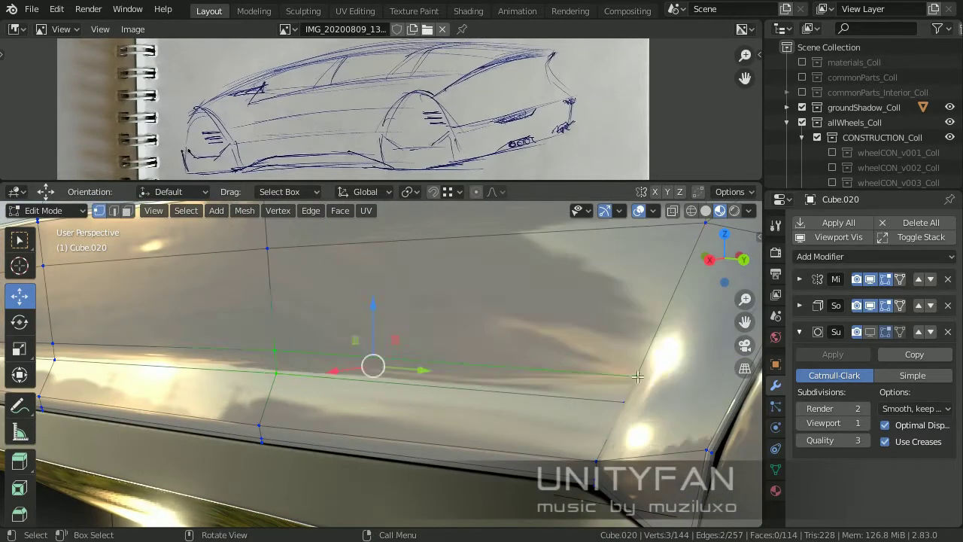
scroll(638, 376, down, 6)
key(Tab)
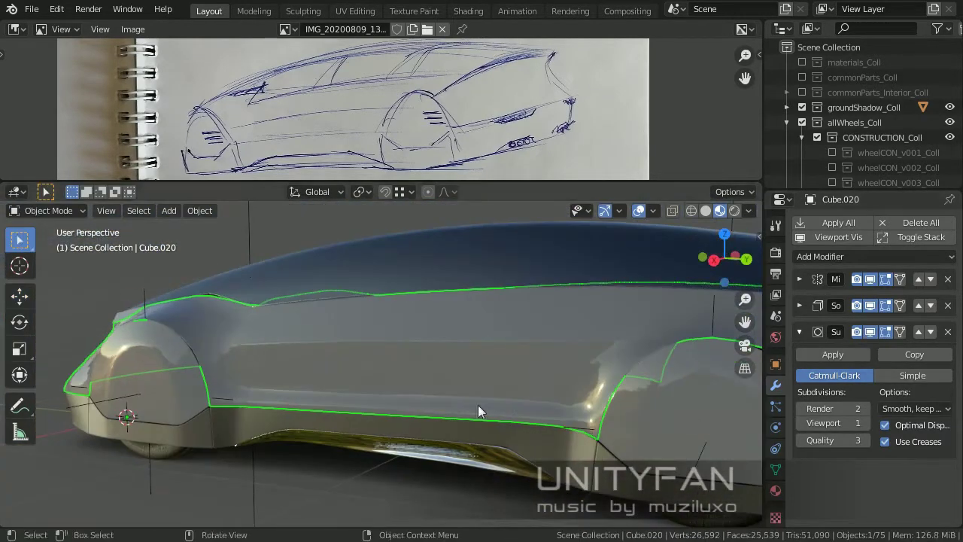
Deselect the body, then place and confirm a knife cut across the side panel.
mouse_move(478, 411)
middle_down()
mouse_move(386, 386)
mouse_move(368, 370)
mouse_move(447, 391)
middle_up()
key(alt+a)
key(Tab)
scroll(369, 374, up, 5)
scroll(354, 378, up, 4)
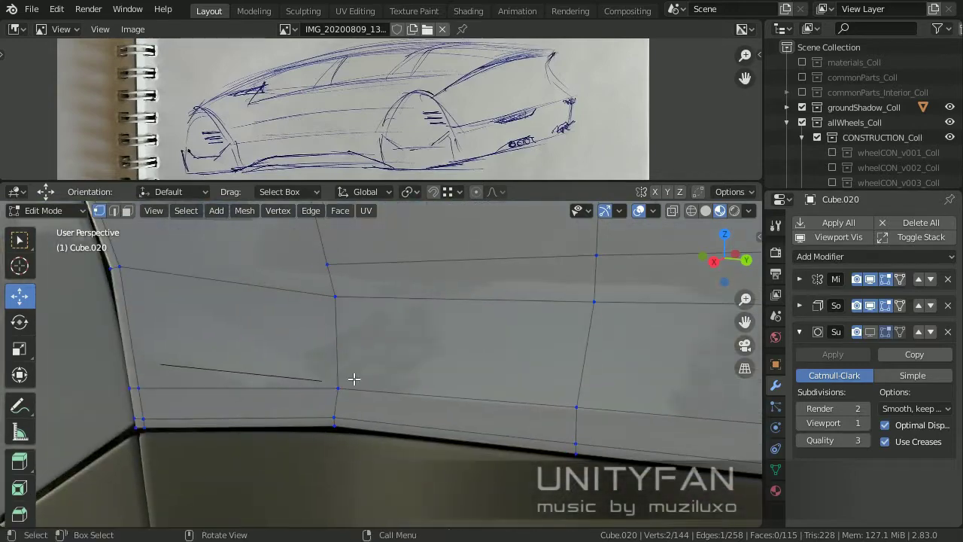
click(584, 388)
middle_drag(584, 388, 421, 377)
key(Return)
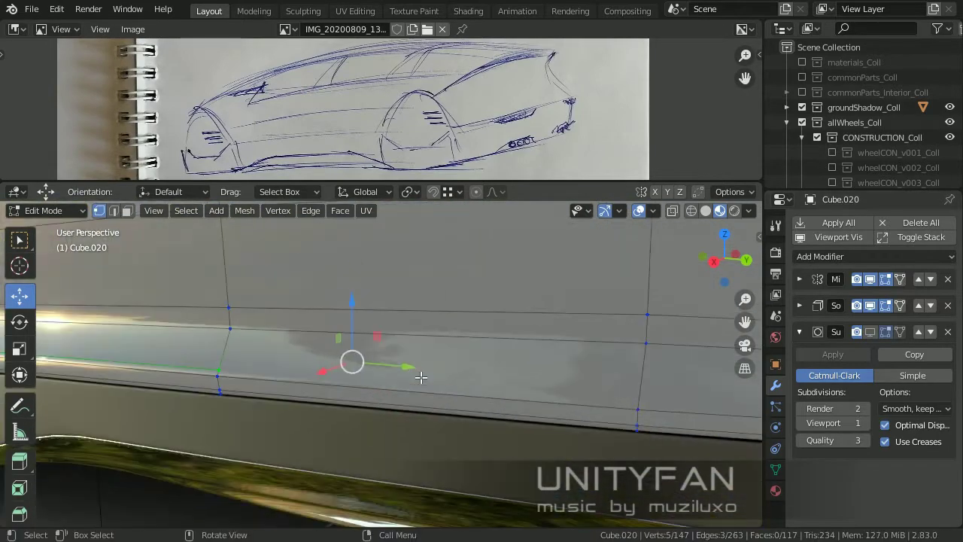
middle_drag(638, 401, 481, 407)
key(Return)
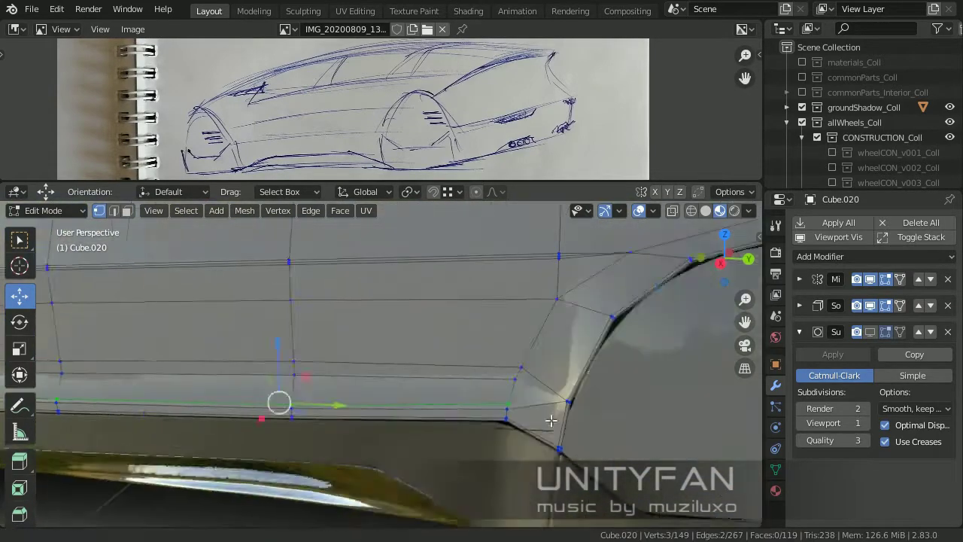
Select a vertex near the rear wheel arch and drag it to refine the body line.
key(Tab)
scroll(336, 413, down, 4)
middle_drag(335, 412, 386, 340)
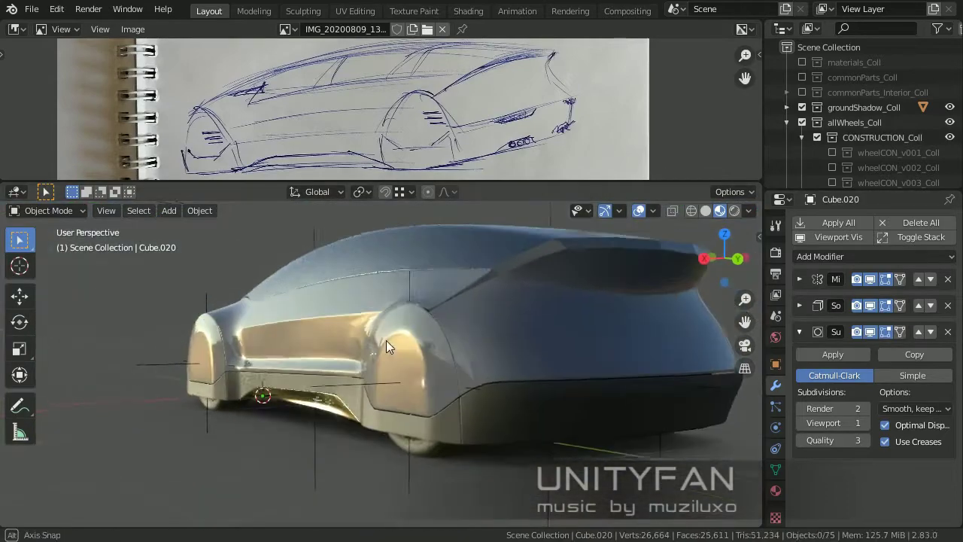
scroll(377, 386, up, 5)
key(Tab)
middle_drag(366, 379, 391, 354)
click(319, 339)
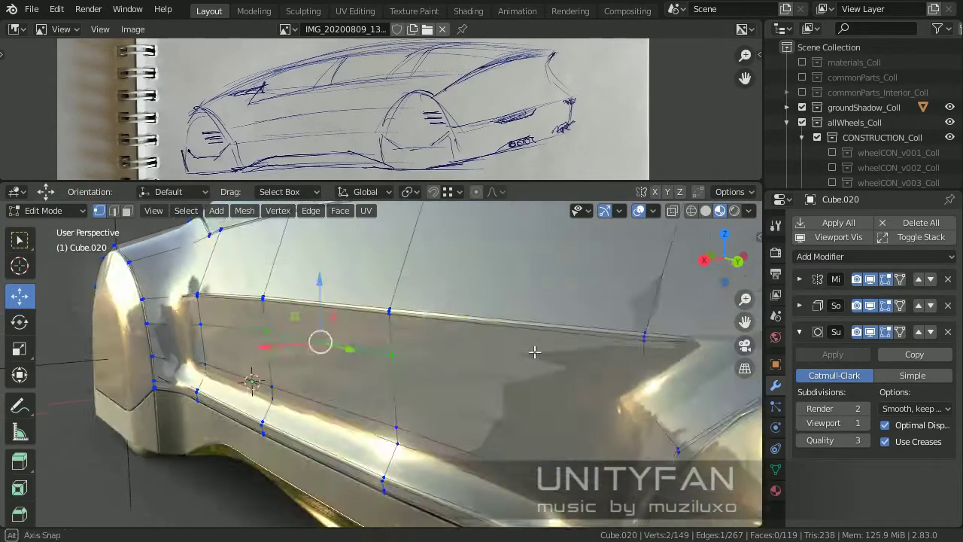
middle_drag(318, 339, 365, 316)
Adjust the rear-arch vertex position with G and confirm an edge slide.
drag(366, 296, 353, 244)
mouse_move(352, 245)
middle_down()
mouse_move(421, 323)
mouse_move(509, 323)
middle_up()
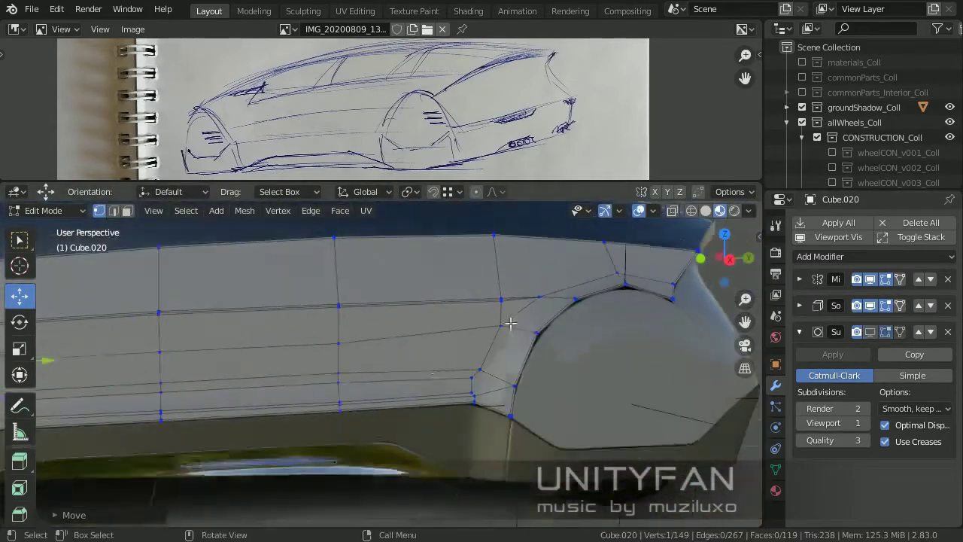
key(g)
click(359, 372)
middle_drag(359, 372, 498, 382)
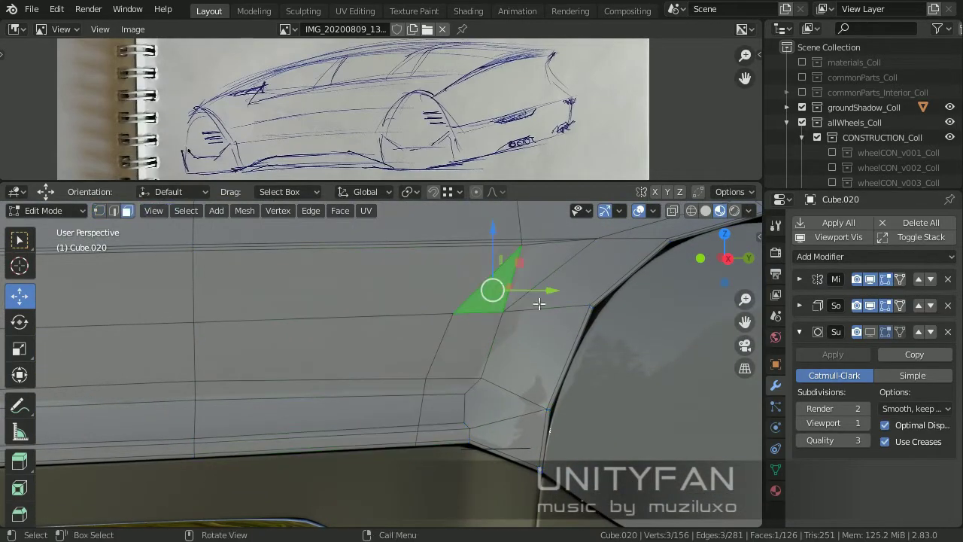
middle_drag(539, 303, 421, 354)
key(Tab)
mouse_move(373, 381)
middle_down()
mouse_move(439, 360)
mouse_move(406, 399)
mouse_move(425, 387)
middle_up()
key(Tab)
click(212, 371)
key(Tab)
scroll(403, 376, down, 5)
Orbit from a rear three-quarter view in close on the front wheel arch.
mouse_move(496, 367)
middle_down()
mouse_move(420, 370)
mouse_move(376, 305)
mouse_move(363, 322)
mouse_move(378, 355)
mouse_move(427, 365)
mouse_move(474, 350)
mouse_move(496, 418)
mouse_move(384, 399)
middle_up()
scroll(294, 286, down, 1)
scroll(307, 296, down, 1)
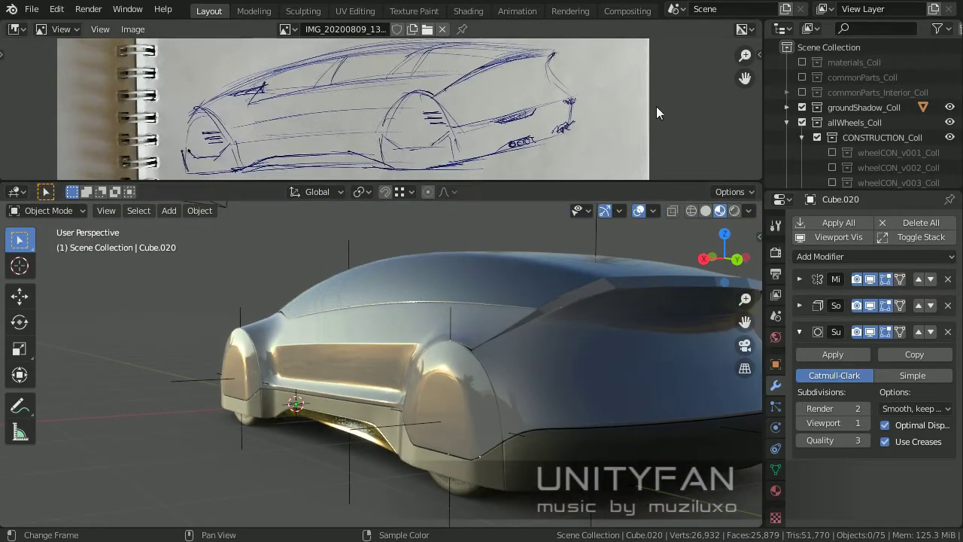
shift+middle_drag(532, 242, 467, 213)
middle_drag(461, 277, 447, 298)
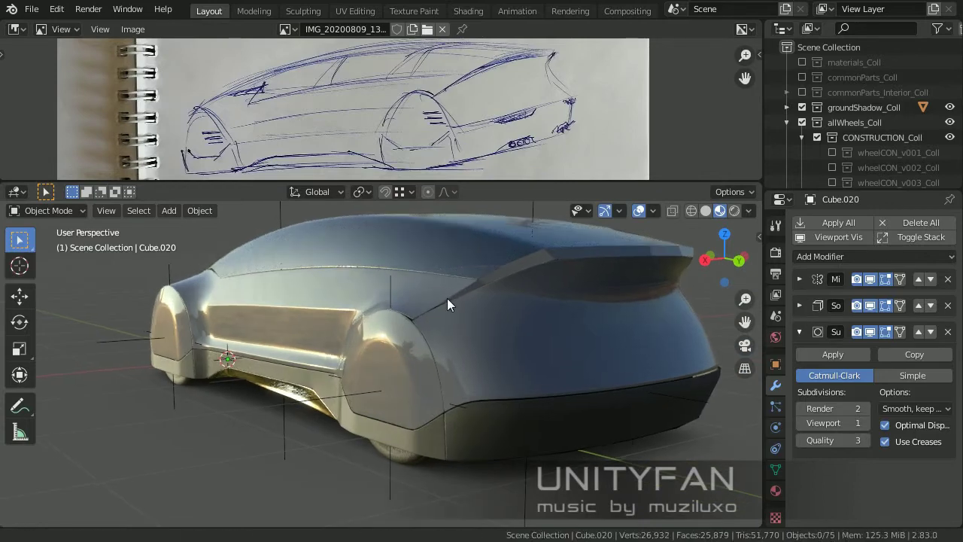
scroll(452, 301, up, 2)
scroll(496, 312, up, 2)
mouse_move(538, 319)
middle_down()
mouse_move(571, 313)
mouse_move(562, 360)
mouse_move(39, 254)
middle_up()
scroll(572, 313, up, 2)
Move a single front wheel-arch vertex locked to the Y axis.
key(Tab)
click(394, 359)
scroll(395, 359, up, 3)
key(g)
key(y)
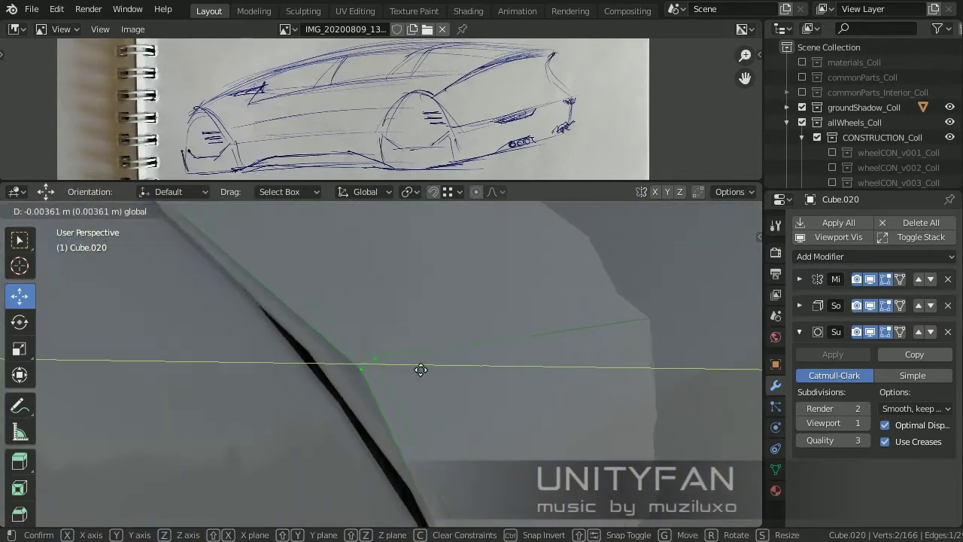
click(393, 399)
scroll(393, 399, down, 3)
scroll(450, 385, up, 3)
mouse_move(484, 386)
middle_down()
mouse_move(376, 387)
mouse_move(389, 408)
middle_up()
key(Tab)
scroll(452, 408, down, 5)
mouse_move(452, 409)
middle_down()
mouse_move(409, 370)
mouse_move(356, 368)
mouse_move(385, 414)
mouse_move(318, 413)
mouse_move(336, 389)
middle_up()
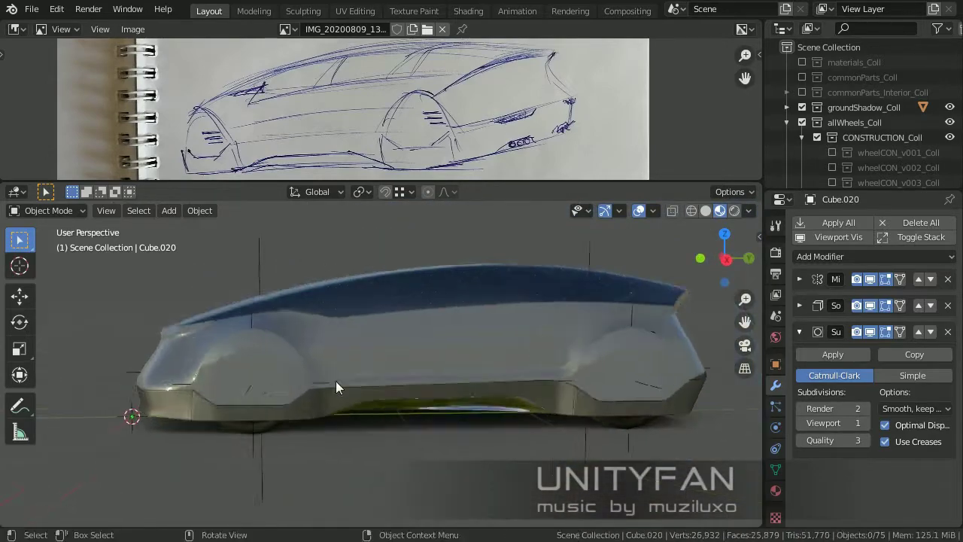
Try a bevel on the trim edge, then undo and cancel it.
key(Tab)
scroll(318, 400, up, 5)
scroll(414, 362, up, 3)
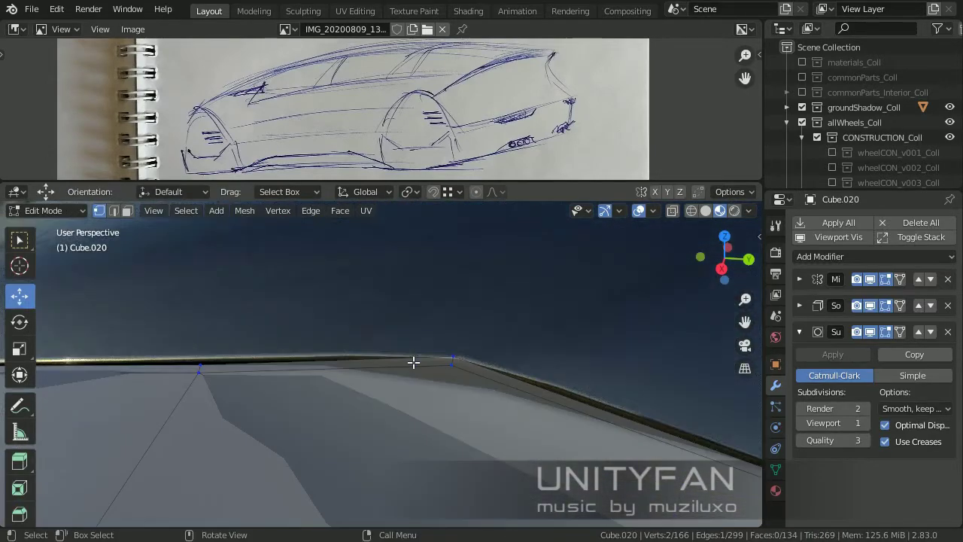
click(562, 410)
key(ctrl+z)
mouse_move(170, 238)
middle_down()
mouse_move(351, 349)
mouse_move(349, 372)
middle_up()
key(Escape)
key(Tab)
middle_drag(426, 395, 370, 398)
key(Tab)
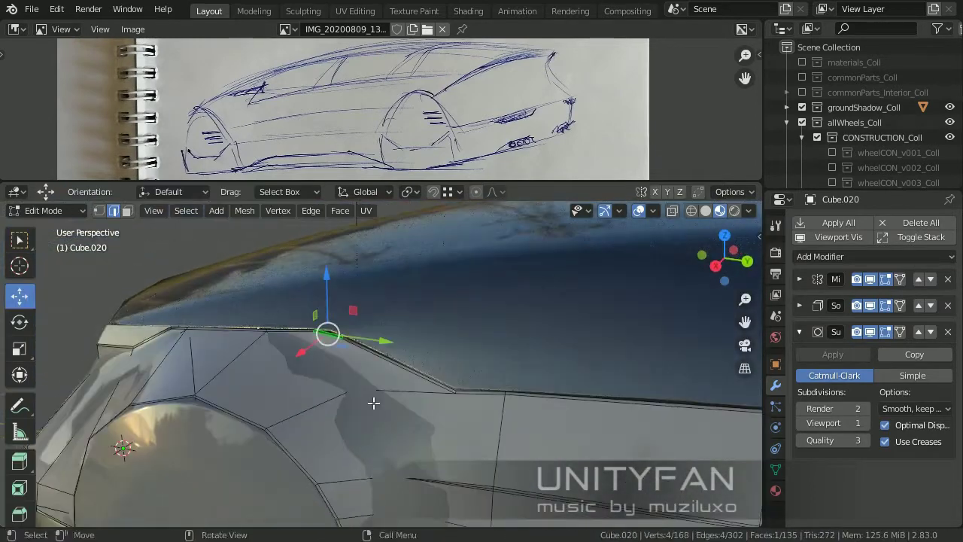
key(Tab)
scroll(435, 427, up, 5)
Dissolve an unwanted trim edge with X and finish the knife cut.
click(435, 426)
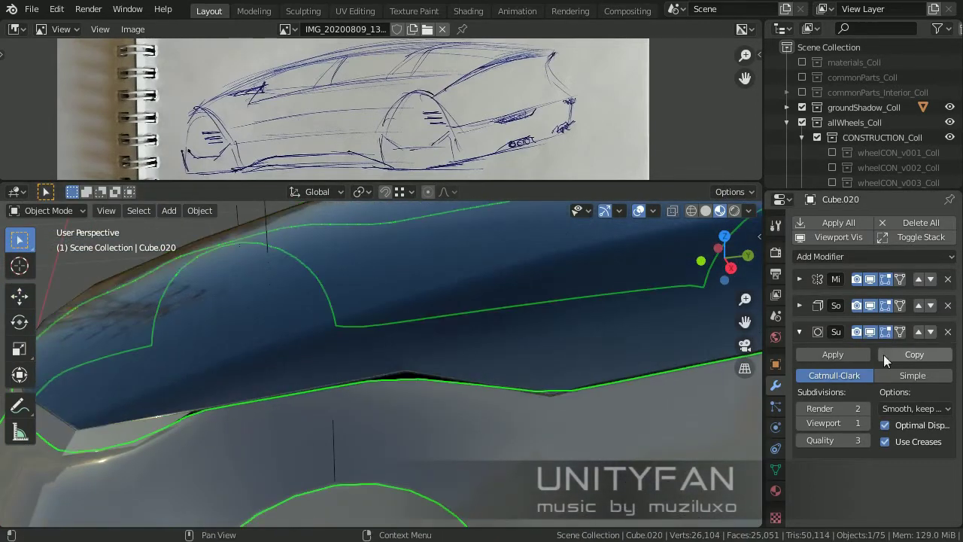
mouse_move(568, 491)
middle_down()
mouse_move(300, 400)
mouse_move(366, 347)
mouse_move(299, 421)
mouse_move(380, 364)
mouse_move(435, 389)
middle_up()
key(Tab)
click(380, 363)
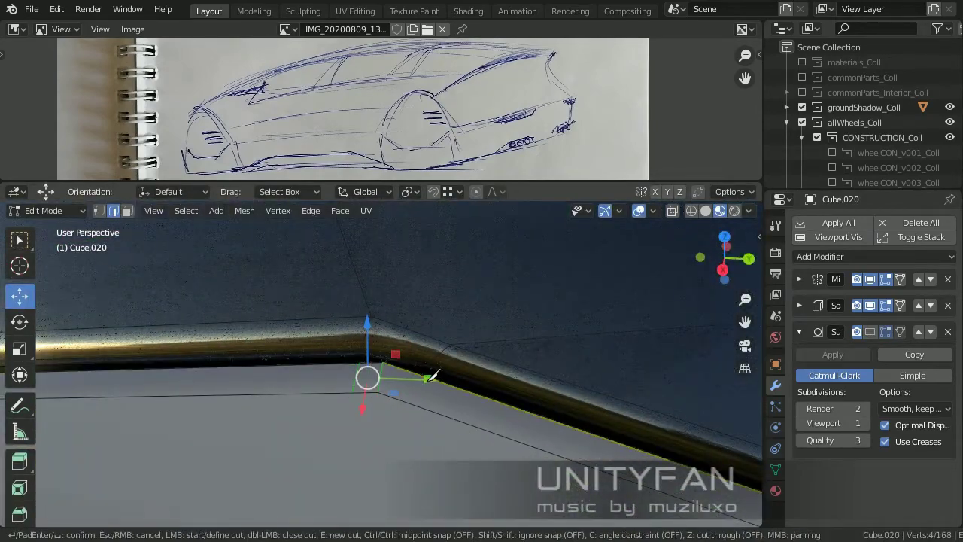
key(x)
click(374, 437)
mouse_move(374, 436)
middle_down()
mouse_move(334, 376)
mouse_move(404, 380)
middle_up()
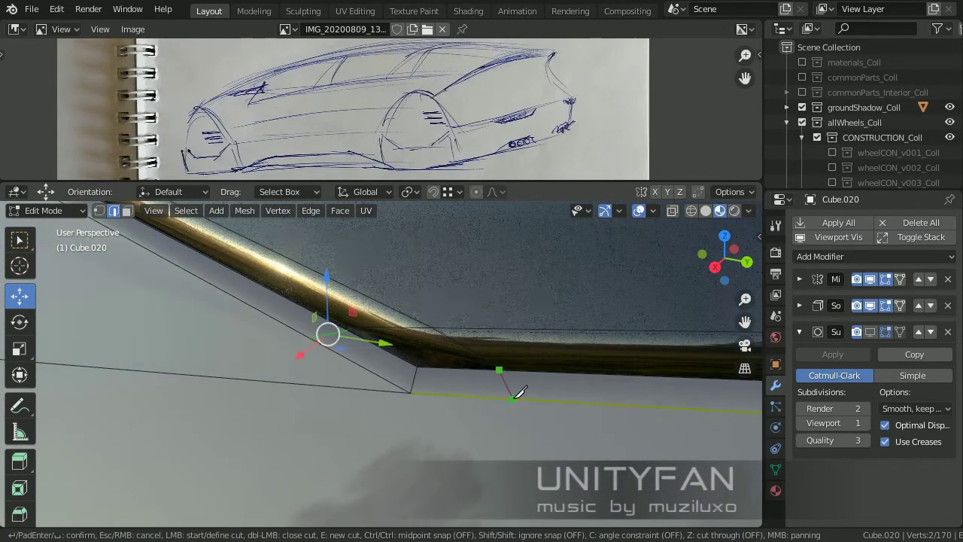
key(Return)
scroll(520, 393, down, 5)
key(Tab)
Reselect the chrome trim piece and reposition a single vertex above the arch.
mouse_move(403, 375)
middle_down()
mouse_move(242, 346)
mouse_move(654, 369)
mouse_move(415, 338)
mouse_move(305, 406)
mouse_move(591, 399)
mouse_move(436, 396)
mouse_move(416, 384)
middle_up()
click(242, 346)
click(386, 350)
key(Tab)
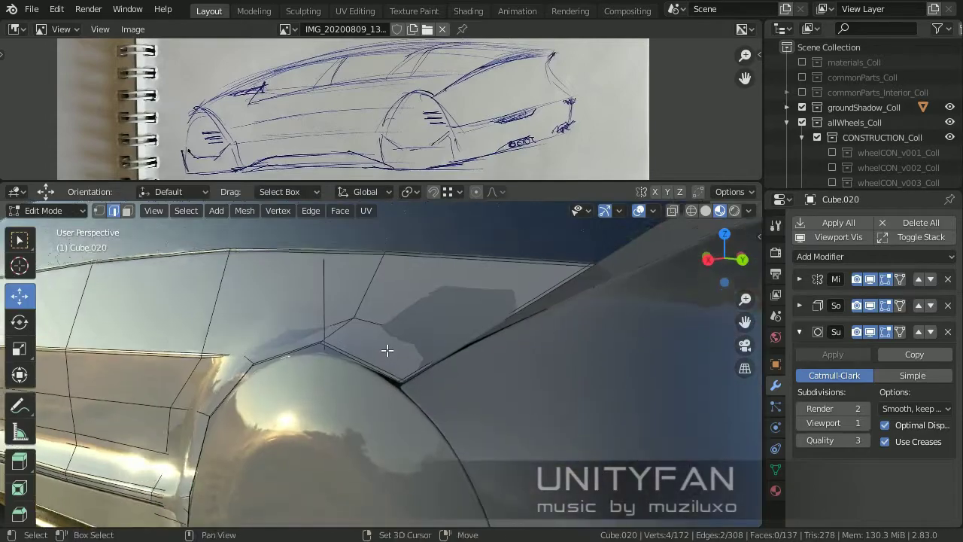
middle_drag(387, 350, 15, 432)
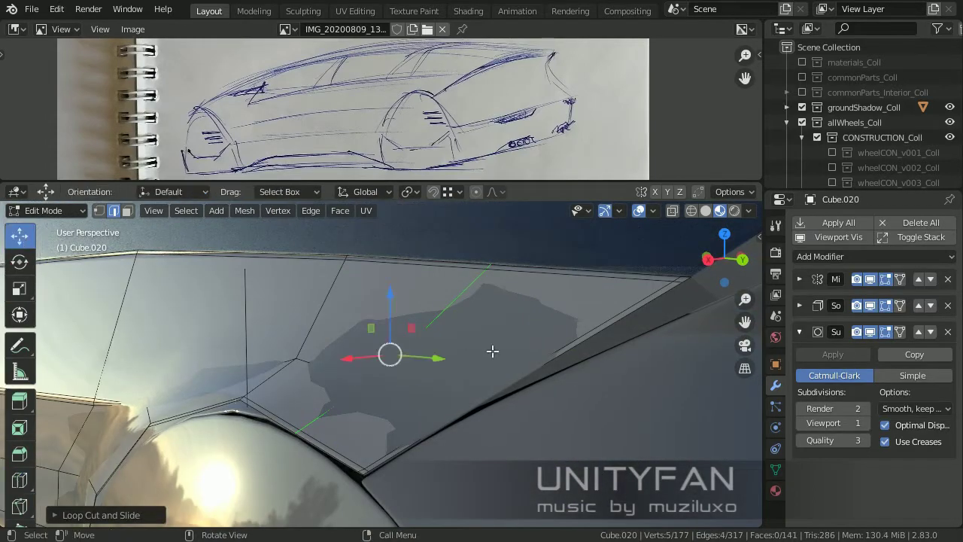
mouse_move(493, 350)
middle_down()
mouse_move(208, 378)
mouse_move(168, 366)
mouse_move(429, 376)
middle_up()
click(168, 366)
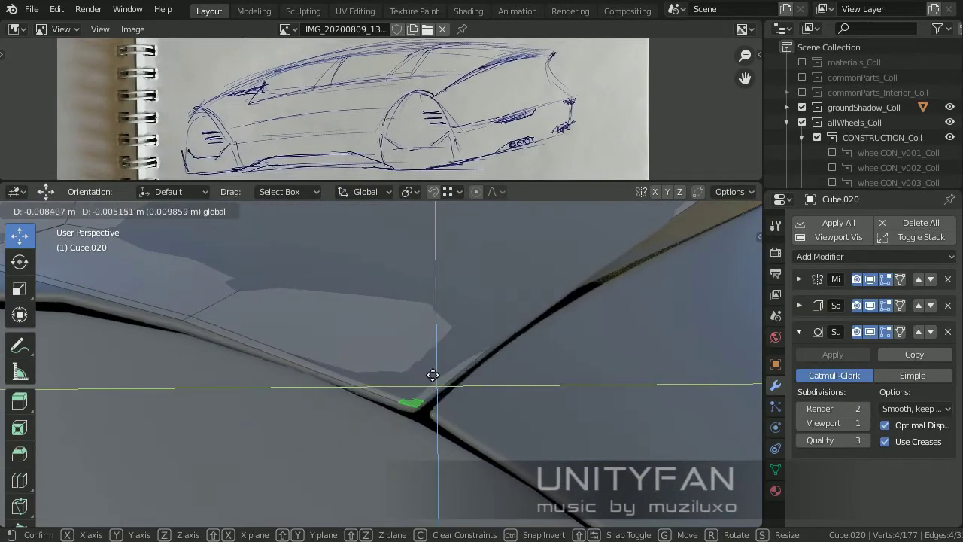
click(435, 398)
mouse_move(435, 398)
middle_down()
mouse_move(323, 387)
mouse_move(294, 429)
mouse_move(37, 299)
middle_up()
Nudge the trim vertex in height only so it lines up with the trim.
key(shift+space)
key(g)
middle_drag(487, 478, 451, 333)
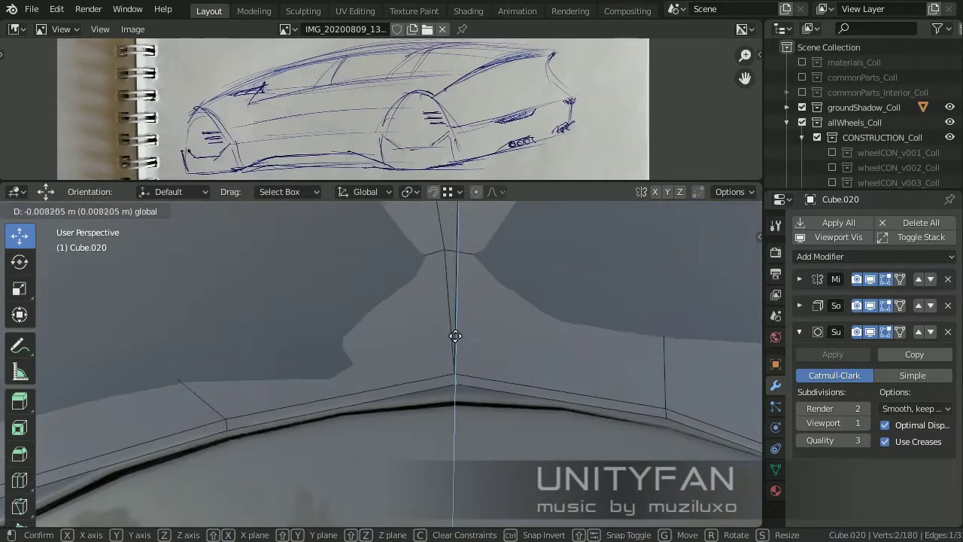
drag(451, 333, 335, 452)
mouse_move(335, 451)
middle_down()
mouse_move(382, 318)
mouse_move(358, 332)
middle_up()
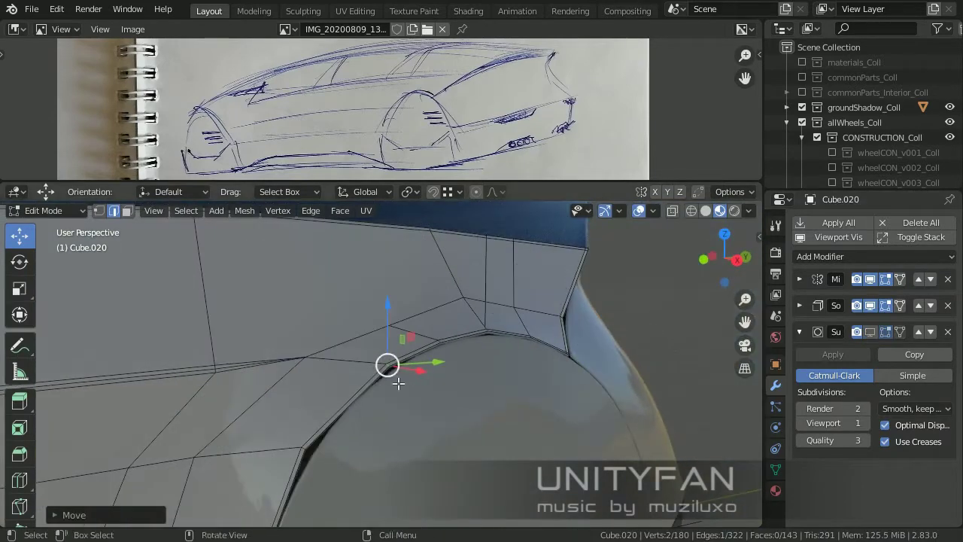
mouse_move(398, 384)
middle_down()
mouse_move(451, 376)
mouse_move(305, 329)
middle_up()
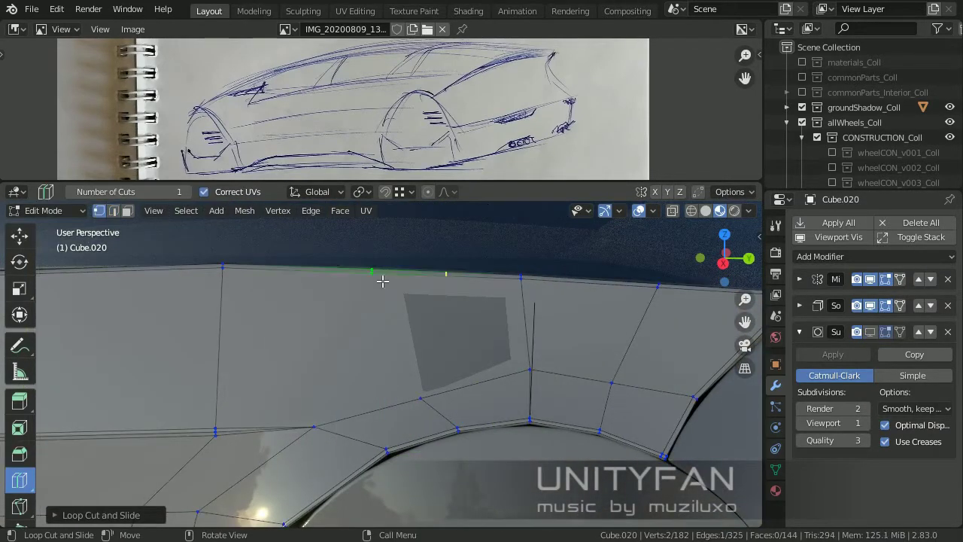
key(shift+space)
key(g)
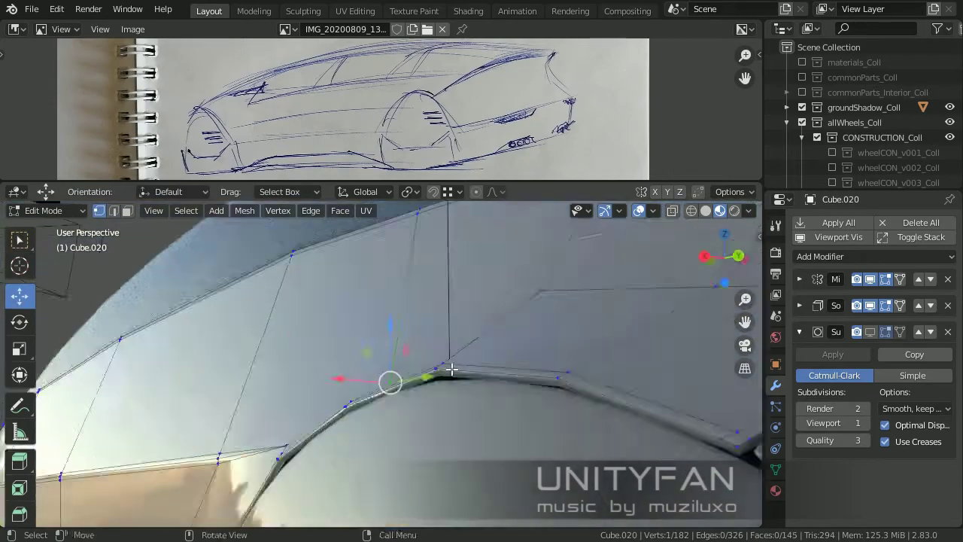
Slide the vertex along the trim toward the arch line and check it in wireframe.
mouse_move(89, 272)
middle_down()
mouse_move(650, 399)
mouse_move(494, 354)
mouse_move(477, 384)
mouse_move(370, 379)
mouse_move(319, 289)
middle_up()
drag(319, 289, 324, 294)
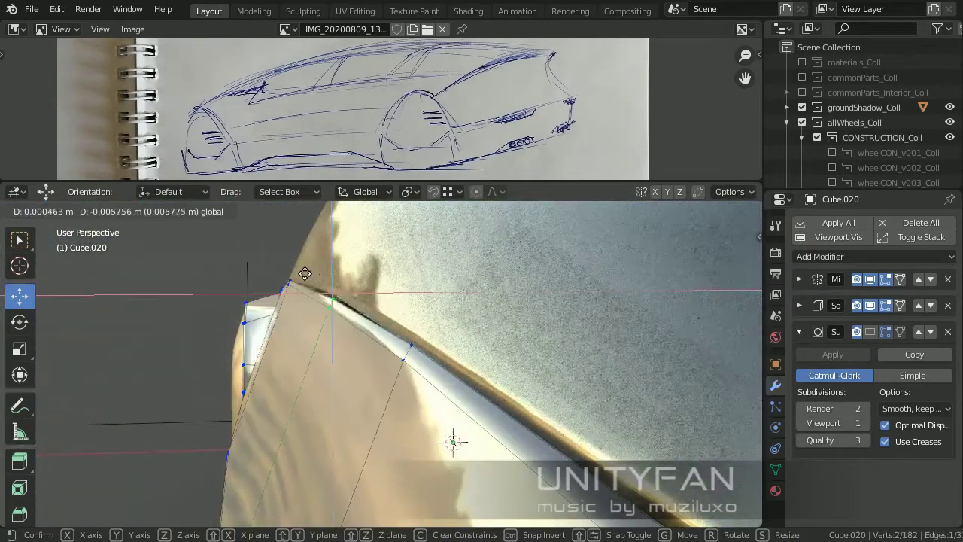
key(Escape)
mouse_move(323, 293)
middle_down()
mouse_move(495, 348)
mouse_move(497, 327)
mouse_move(467, 390)
mouse_move(652, 369)
mouse_move(392, 383)
middle_up()
key(Tab)
key(Tab)
drag(391, 383, 338, 374)
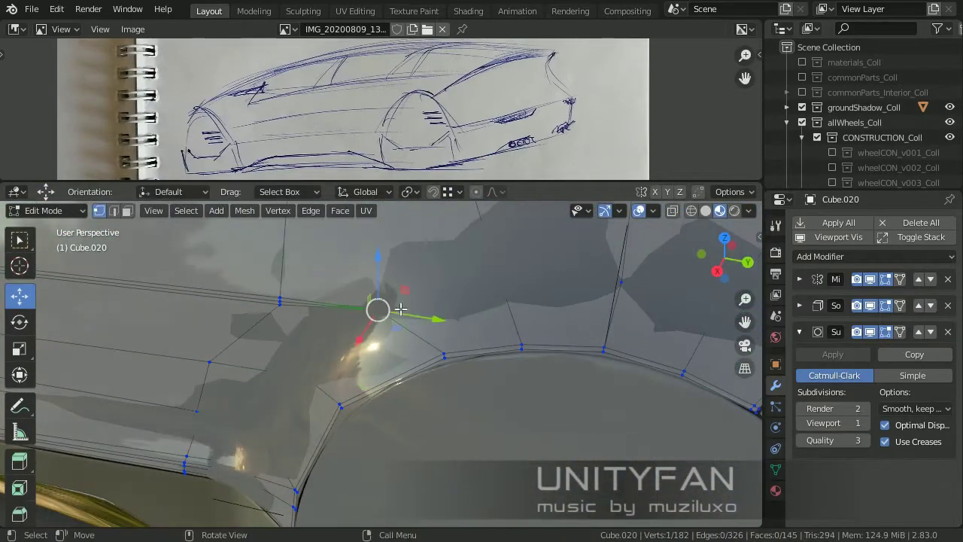
key(z)
click(215, 366)
key(Tab)
mouse_move(301, 353)
middle_down()
mouse_move(374, 387)
mouse_move(274, 408)
mouse_move(254, 293)
mouse_move(379, 433)
mouse_move(360, 385)
mouse_move(548, 391)
mouse_move(469, 323)
mouse_move(407, 335)
mouse_move(360, 284)
middle_up()
Give the rear roof trim Cube.041 Mirror, Solidify and Subdivision Surface modifiers.
click(407, 335)
key(ctrl+1)
click(873, 256)
click(707, 425)
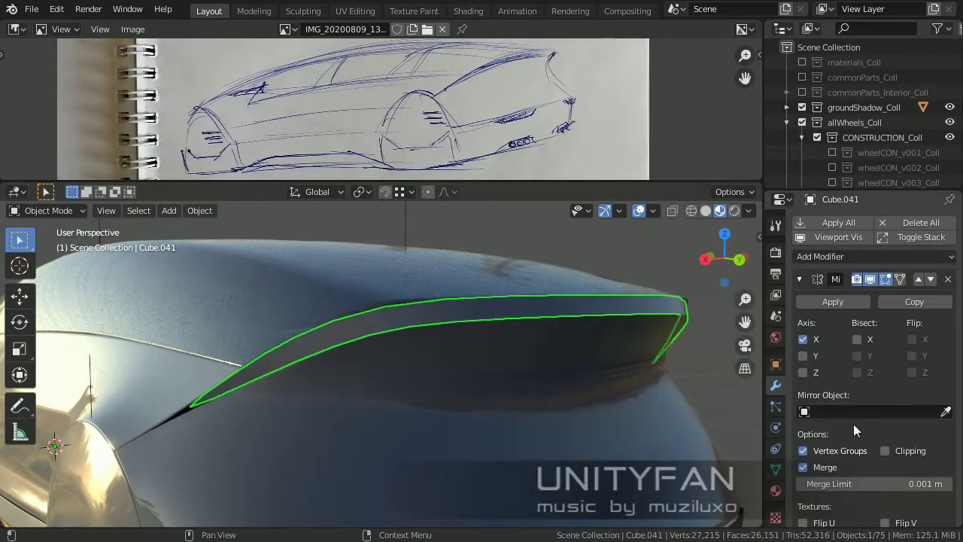
click(799, 280)
click(851, 256)
click(662, 489)
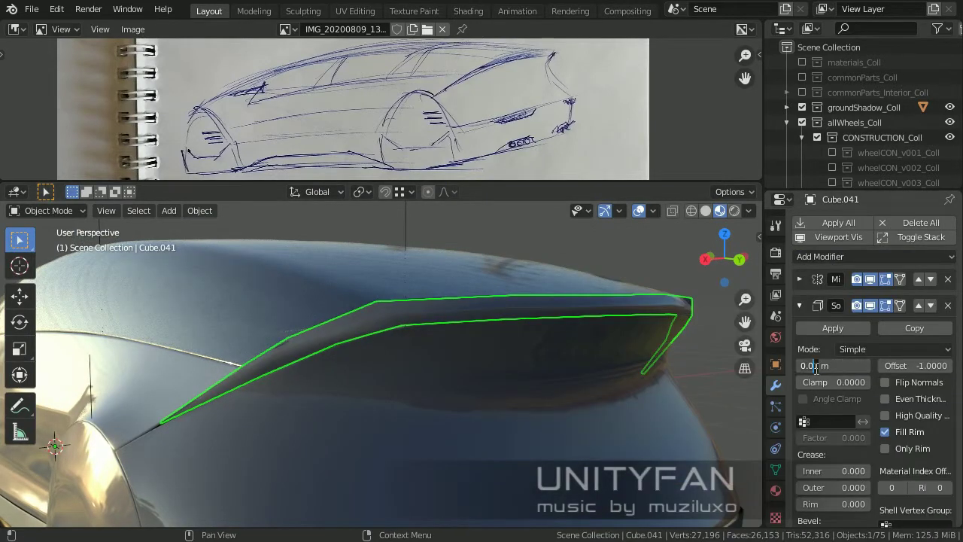
click(800, 306)
click(851, 257)
click(669, 506)
Create a new red material for the roof trim with default roughness.
key(Tab)
middle_drag(454, 392, 452, 397)
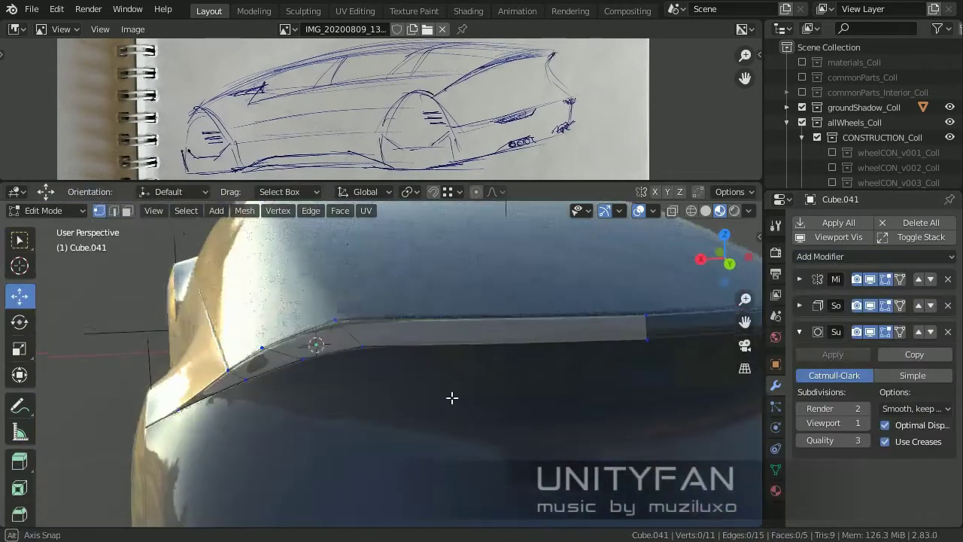
key(Tab)
click(918, 301)
click(878, 301)
click(909, 454)
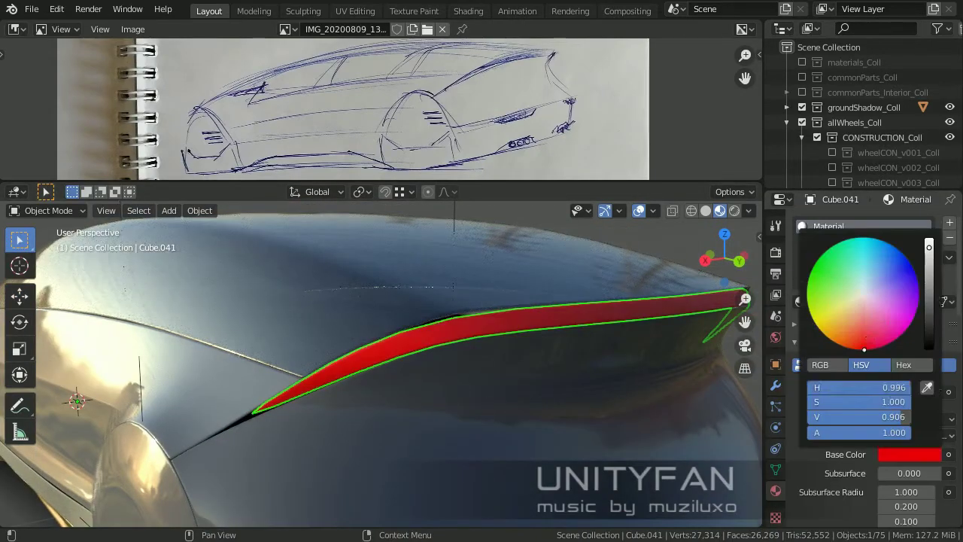
key(BackSpace)
Turn off the body's smoothing preview and zoom in to edit the red strip's mesh.
mouse_move(457, 436)
middle_down()
mouse_move(456, 393)
mouse_move(276, 323)
mouse_move(367, 371)
middle_up()
key(Tab)
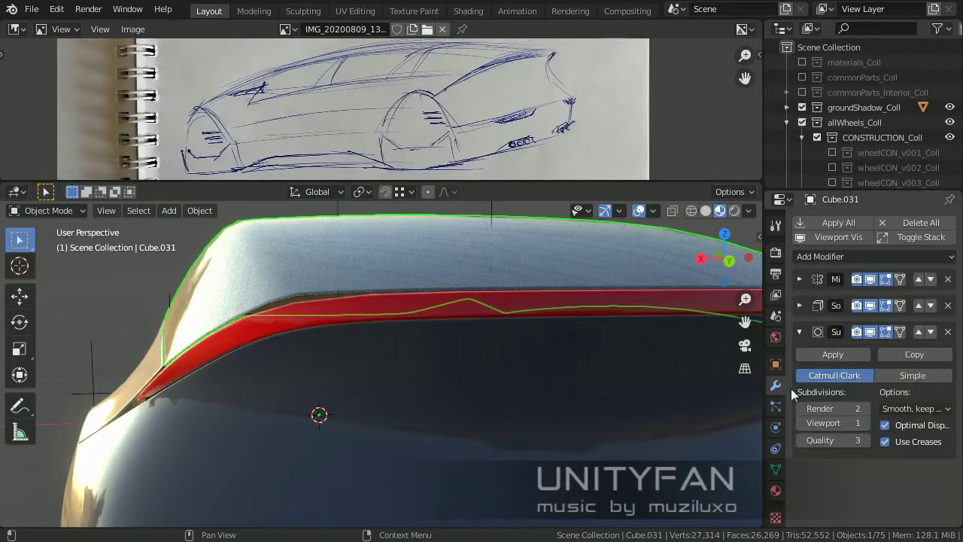
click(870, 332)
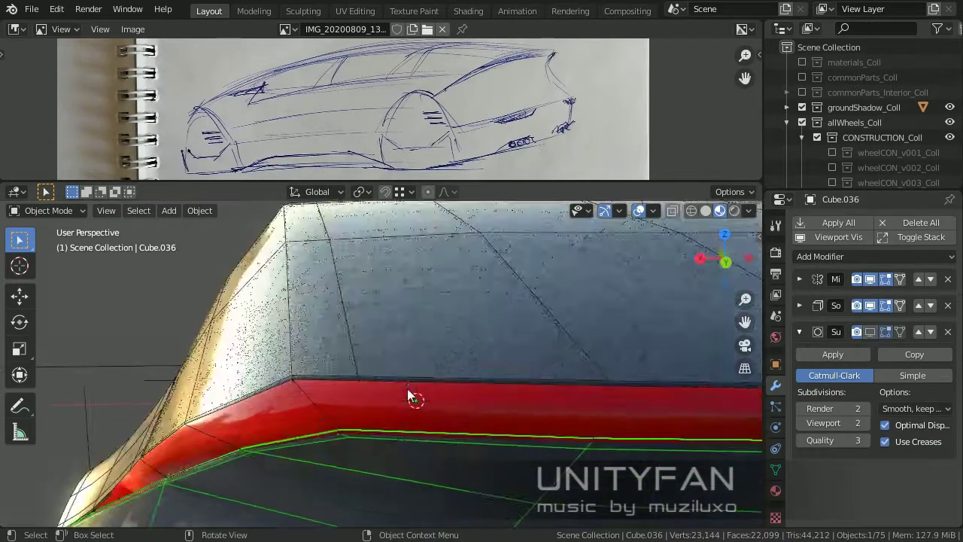
key(Tab)
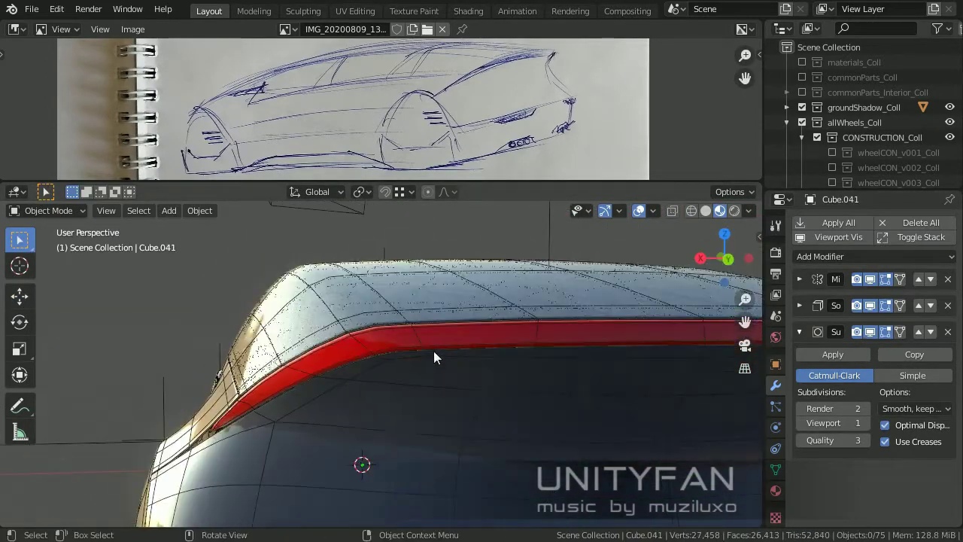
click(497, 444)
middle_drag(497, 444, 492, 367)
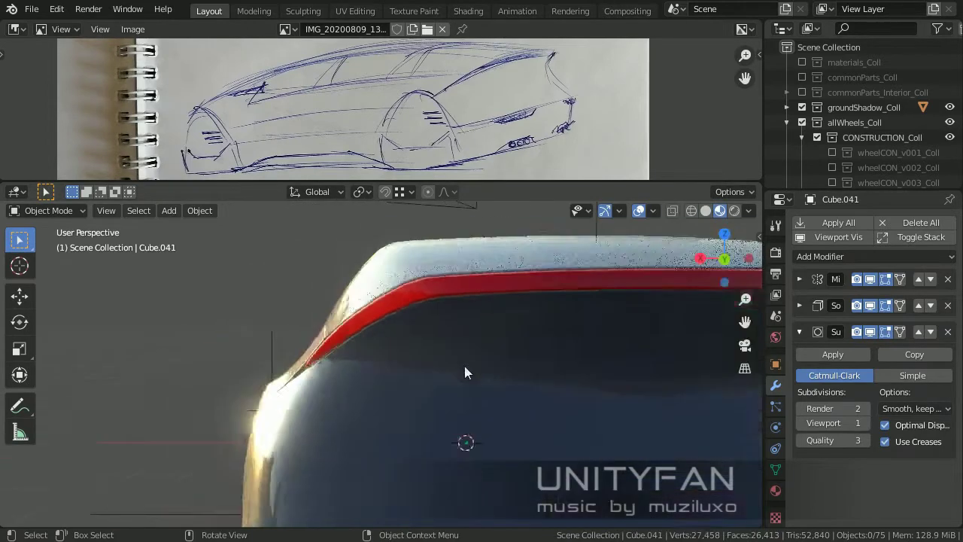
key(Tab)
middle_drag(449, 406, 415, 405)
Knife-cut the red strip and move its tip vertex to start the taper.
key(k)
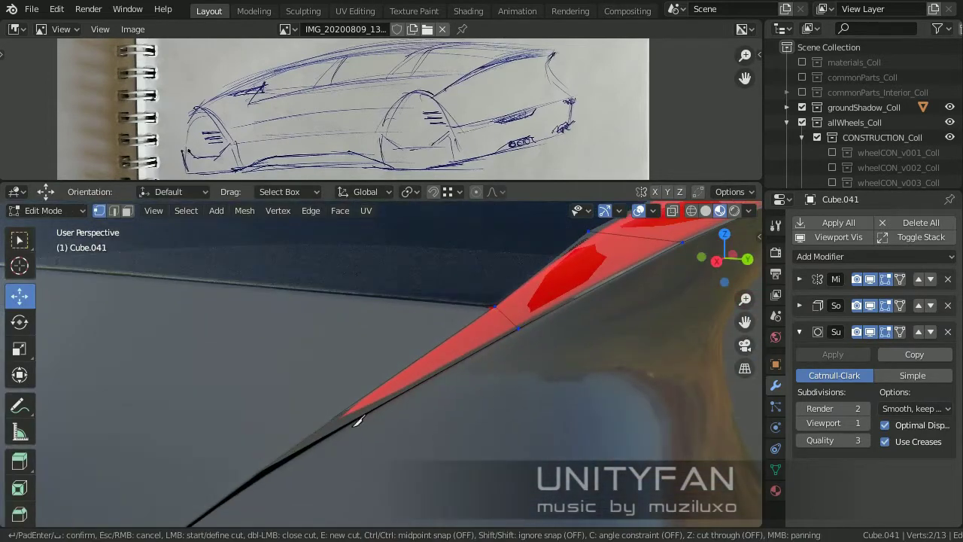
middle_drag(509, 310, 411, 345)
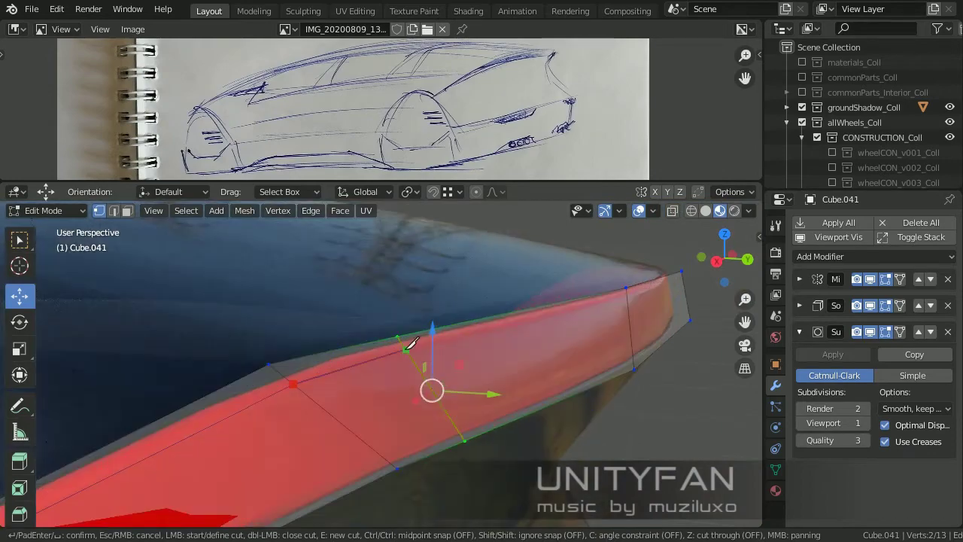
mouse_move(679, 285)
middle_down()
mouse_move(543, 343)
mouse_move(265, 367)
mouse_move(416, 343)
mouse_move(423, 370)
middle_up()
key(Tab)
key(Tab)
key(k)
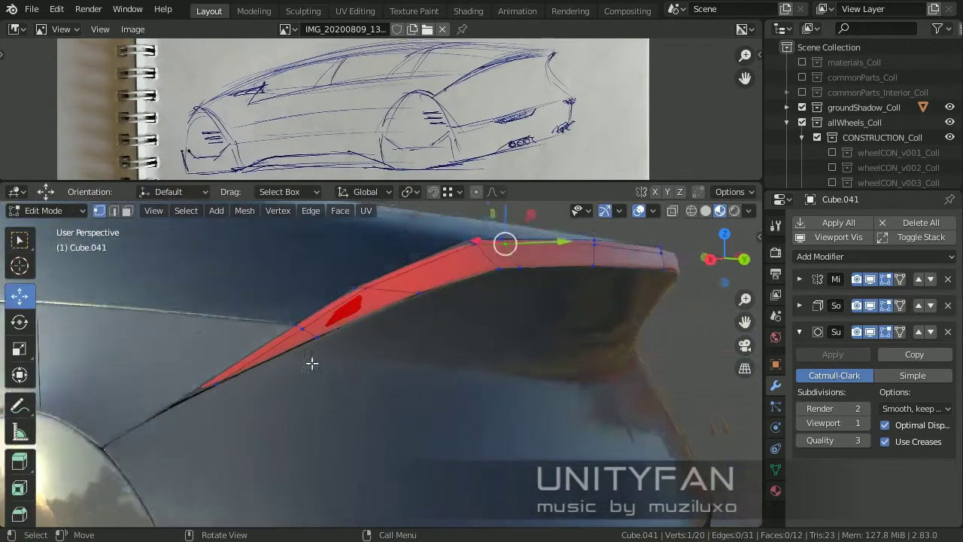
mouse_move(312, 361)
middle_down()
mouse_move(235, 389)
mouse_move(554, 322)
mouse_move(535, 337)
mouse_move(624, 322)
mouse_move(548, 364)
mouse_move(334, 396)
mouse_move(369, 320)
mouse_move(343, 422)
mouse_move(493, 329)
mouse_move(523, 339)
mouse_move(657, 340)
mouse_move(646, 344)
middle_up()
key(Tab)
key(Tab)
click(646, 344)
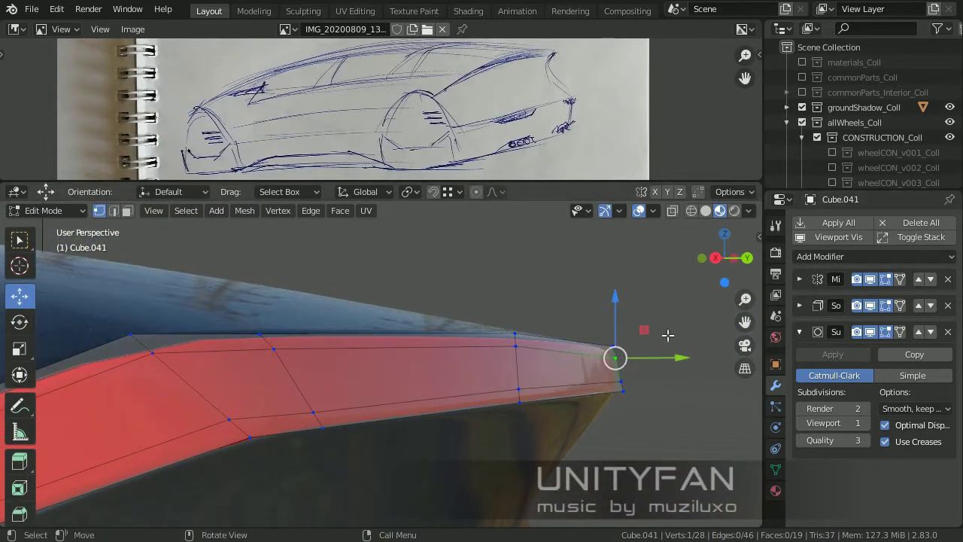
click(576, 327)
Preview the smoothed strip from several angles around the car.
key(Tab)
mouse_move(577, 327)
middle_down()
mouse_move(582, 367)
mouse_move(412, 380)
mouse_move(628, 367)
middle_up()
key(Tab)
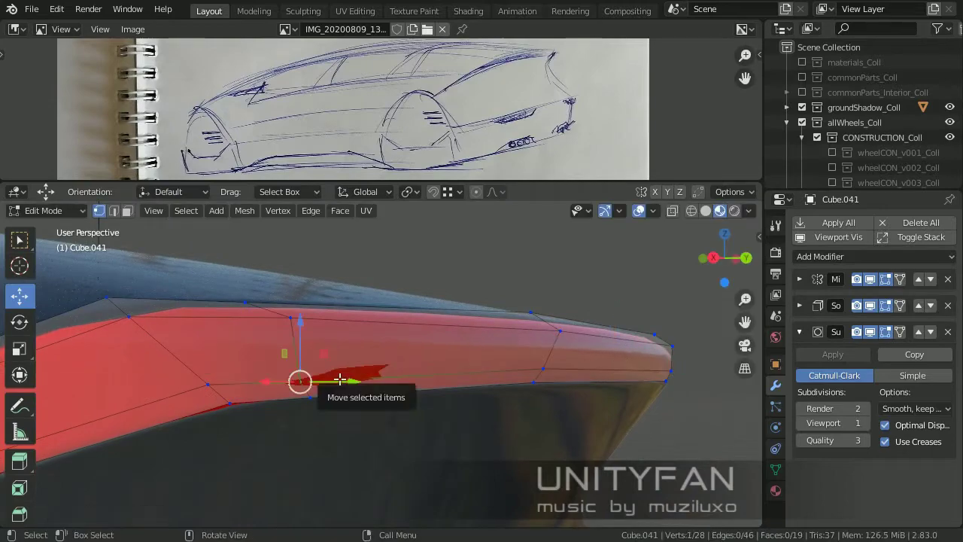
key(Tab)
middle_drag(340, 379, 595, 366)
scroll(383, 418, down, 5)
mouse_move(383, 418)
middle_down()
mouse_move(306, 336)
mouse_move(527, 376)
mouse_move(499, 415)
mouse_move(426, 391)
mouse_move(437, 418)
mouse_move(537, 409)
mouse_move(516, 442)
middle_up()
scroll(527, 376, up, 5)
Move vertices to refine the strip into a slim tapering profile.
key(Tab)
scroll(477, 404, up, 3)
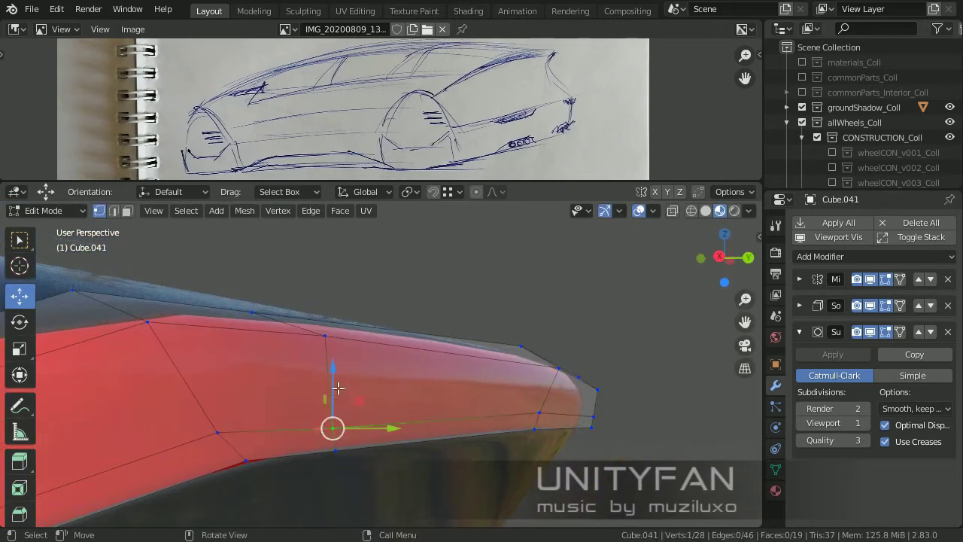
drag(338, 387, 345, 381)
mouse_move(236, 410)
shift+middle_down()
mouse_move(331, 353)
mouse_move(292, 340)
shift+middle_up()
middle_drag(493, 295, 333, 269)
key(Tab)
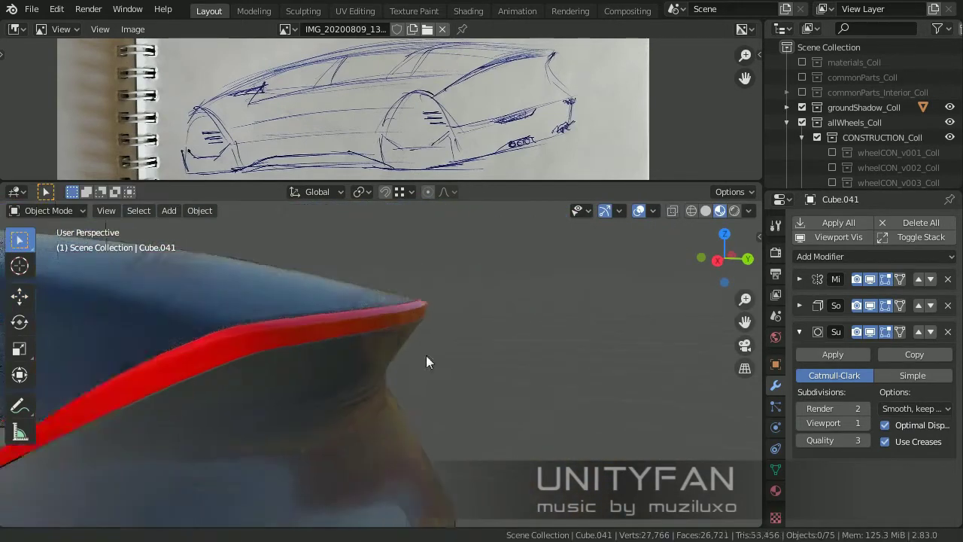
mouse_move(426, 355)
middle_down()
mouse_move(200, 342)
mouse_move(362, 375)
middle_up()
scroll(362, 382, up, 3)
click(385, 382)
Knife-cut the outline of a slot into the side panel.
key(Tab)
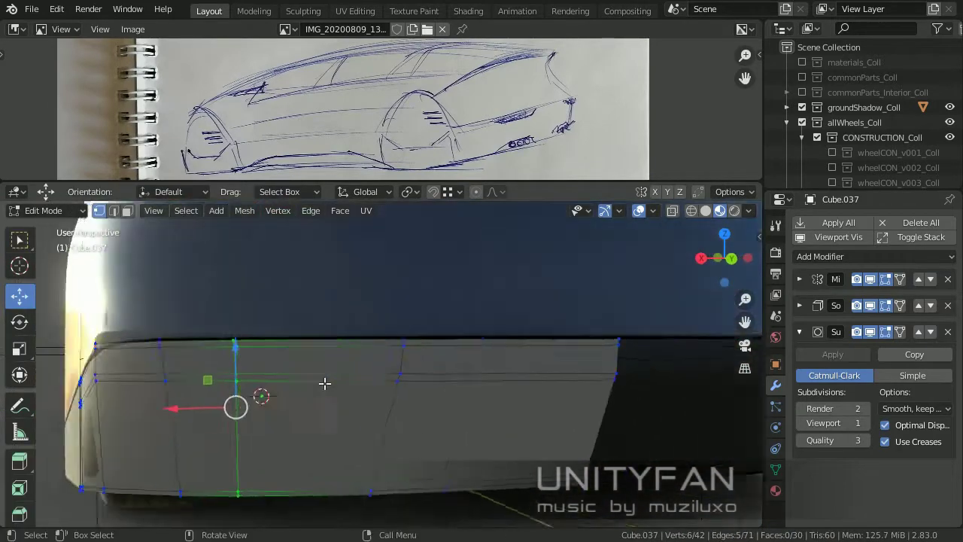
scroll(446, 405, up, 2)
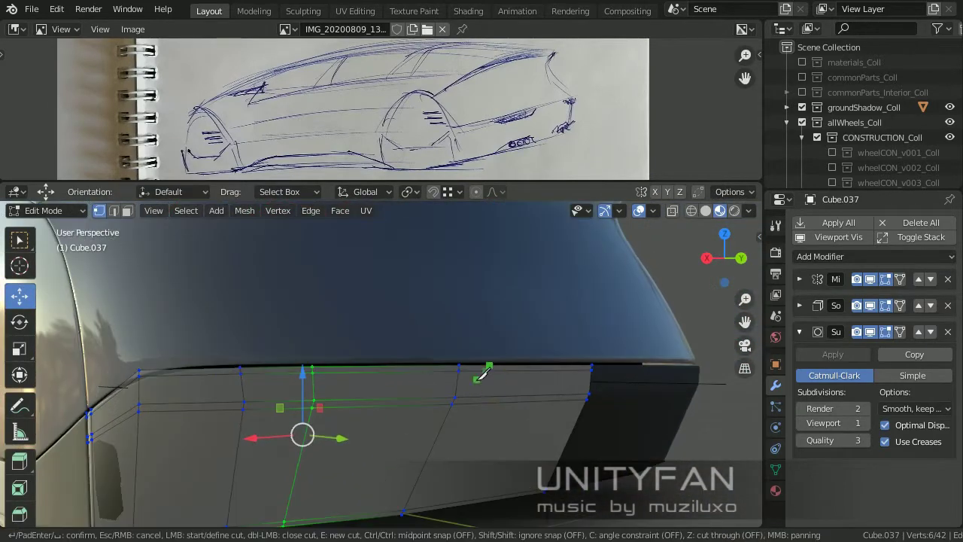
scroll(465, 399, up, 1)
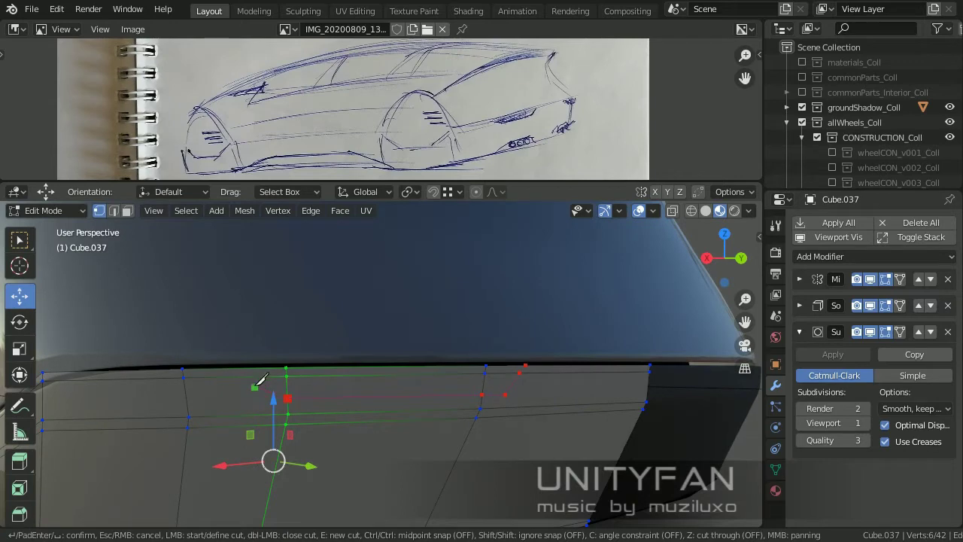
key(Return)
mouse_move(231, 365)
middle_down()
mouse_move(133, 232)
mouse_move(150, 406)
middle_up()
click(149, 407)
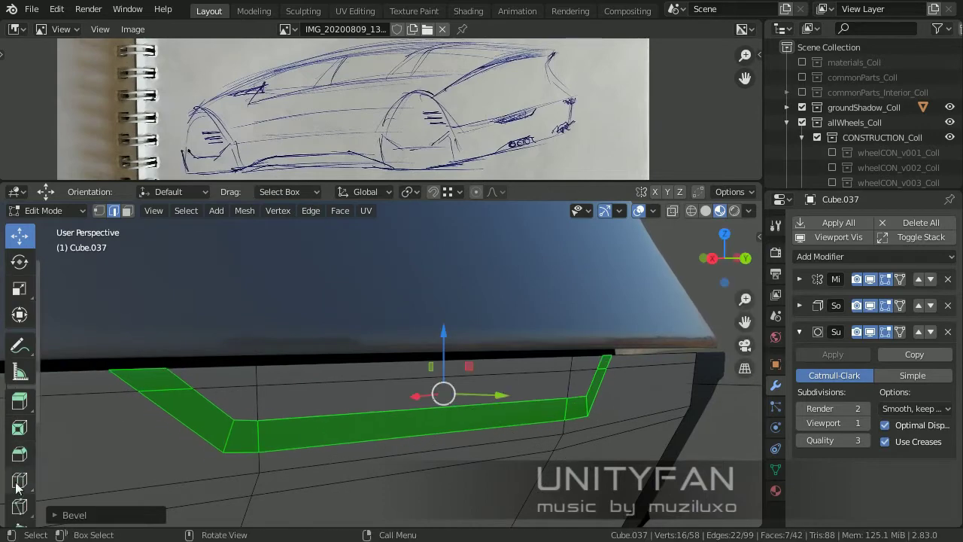
Delete the strip faces and fill the opening with a new flat face.
key(3)
key(x)
click(376, 356)
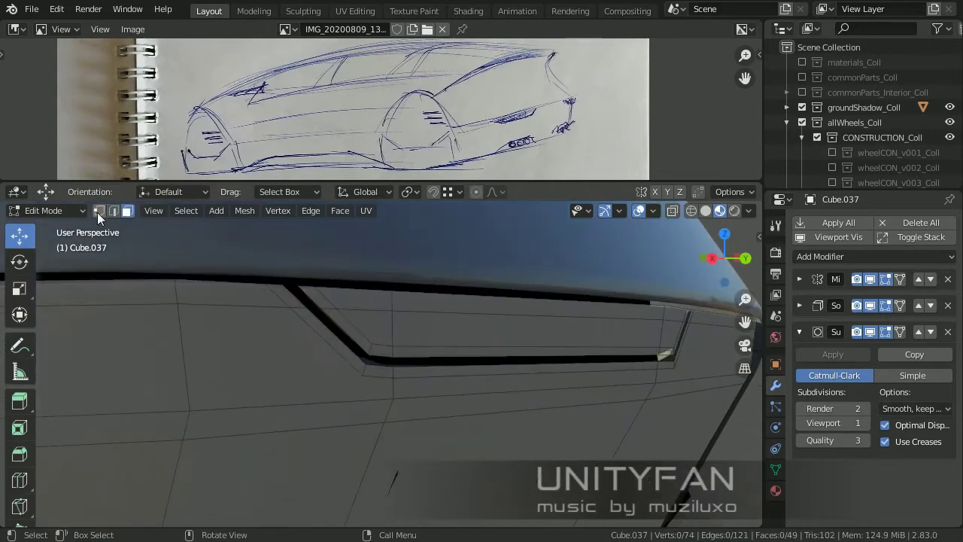
key(f)
middle_drag(259, 419, 298, 387)
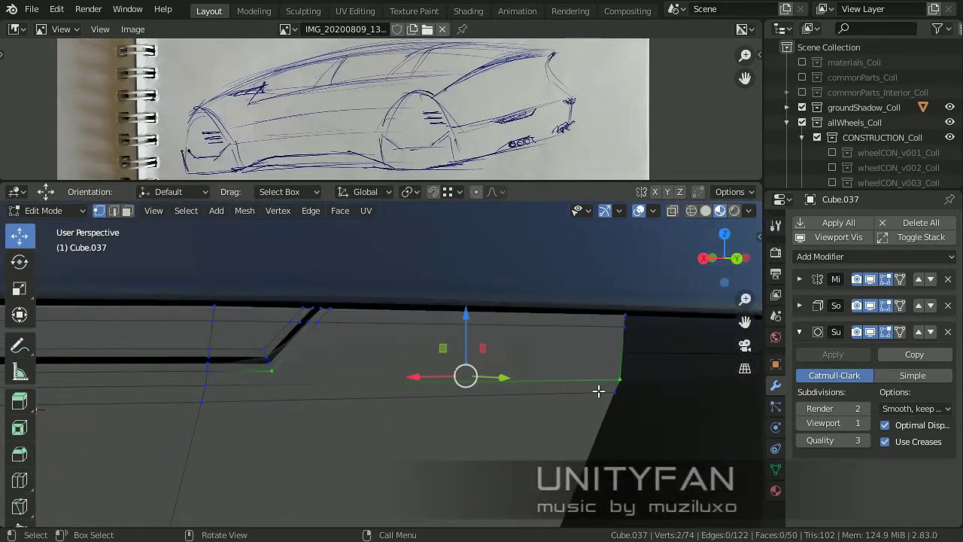
Check the smoothed recess by toggling in and out of Edit Mode.
key(Tab)
mouse_move(598, 390)
middle_down()
mouse_move(276, 408)
mouse_move(404, 434)
mouse_move(328, 464)
middle_up()
key(Tab)
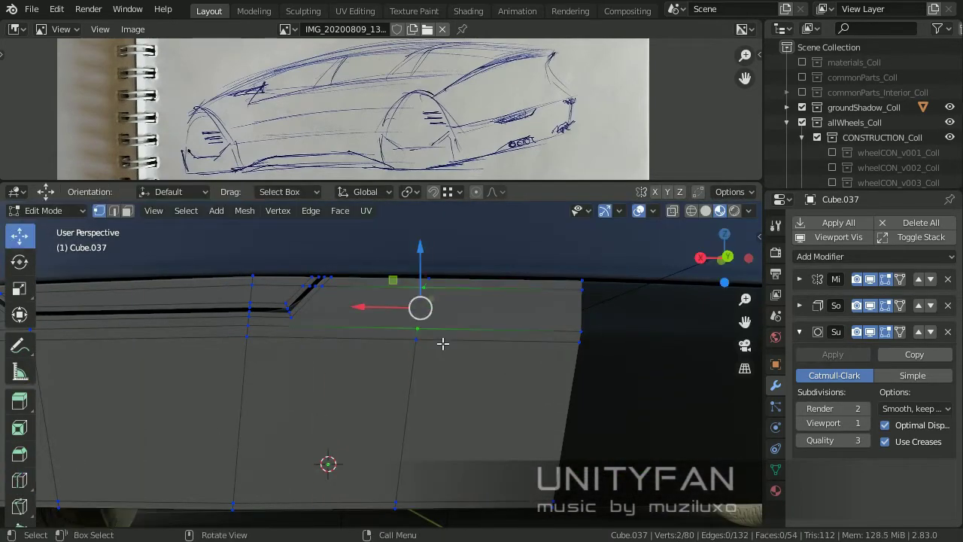
key(Tab)
mouse_move(431, 343)
middle_down()
mouse_move(405, 407)
mouse_move(384, 424)
middle_up()
key(Tab)
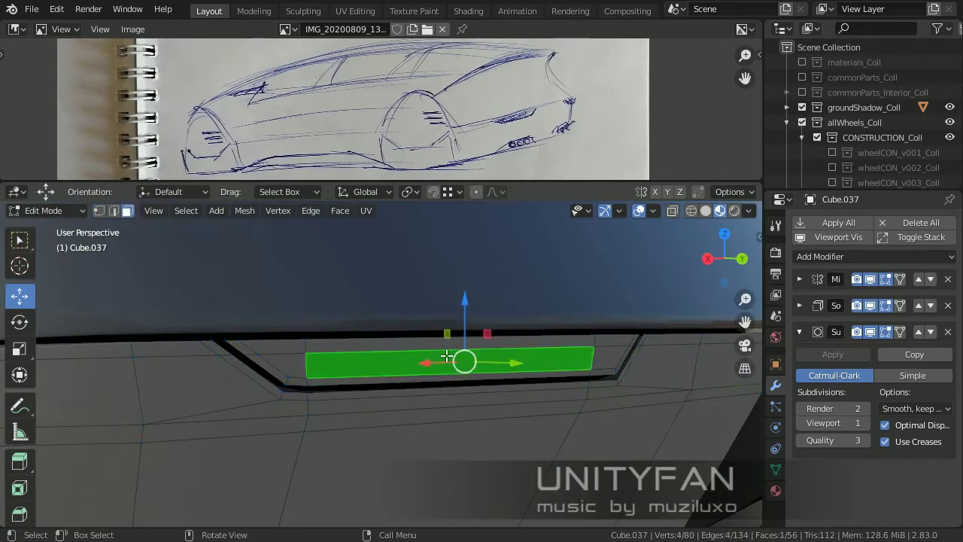
key(Tab)
Select the rear red strip Cube.041 and view its material settings.
mouse_move(447, 356)
middle_down()
mouse_move(403, 416)
mouse_move(415, 372)
mouse_move(347, 281)
middle_up()
click(346, 281)
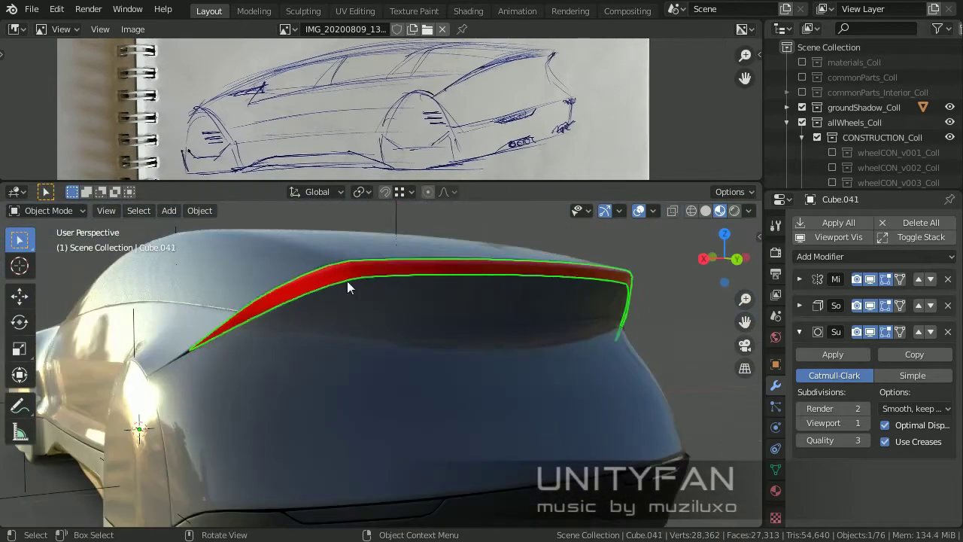
click(776, 491)
mouse_move(354, 476)
middle_down()
mouse_move(456, 380)
mouse_move(539, 403)
middle_up()
click(539, 403)
key(Tab)
key(Tab)
mouse_move(469, 434)
middle_down()
mouse_move(651, 473)
mouse_move(543, 449)
mouse_move(452, 322)
mouse_move(510, 413)
middle_up()
Select the black window blocker and confirm new knife-cut edges in it.
click(543, 450)
key(Tab)
key(Tab)
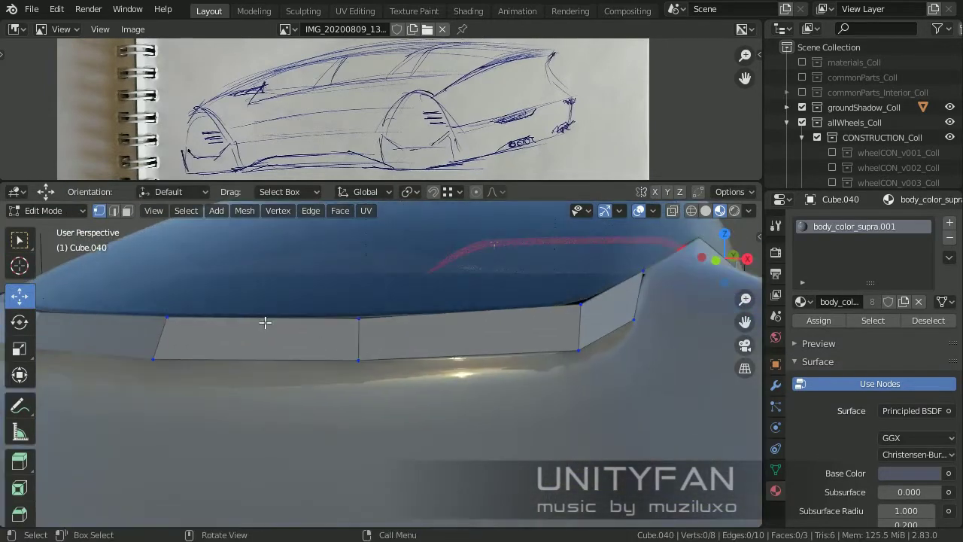
mouse_move(434, 354)
middle_down()
mouse_move(437, 372)
mouse_move(389, 377)
middle_up()
key(Return)
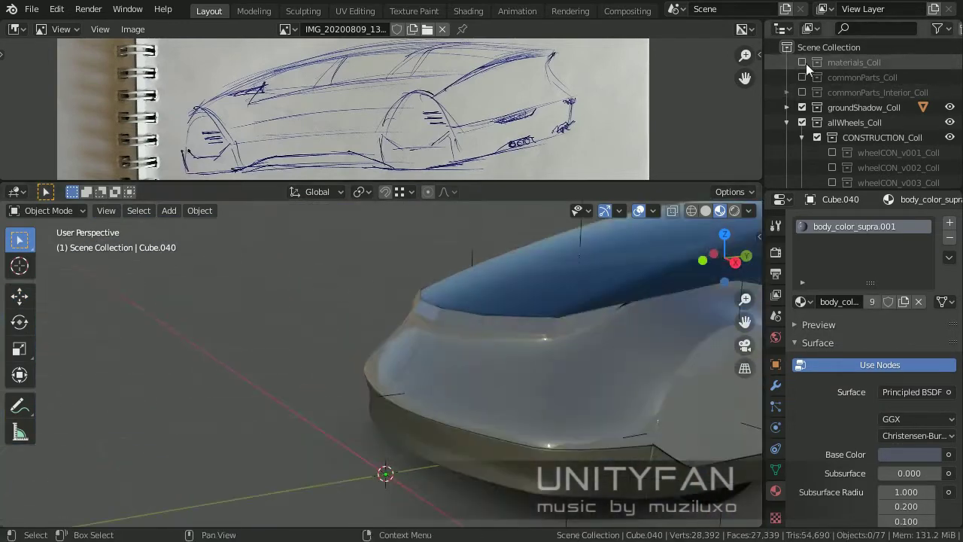
Show materials_Coll in the Outliner and select the blocker strip's vertices.
click(802, 62)
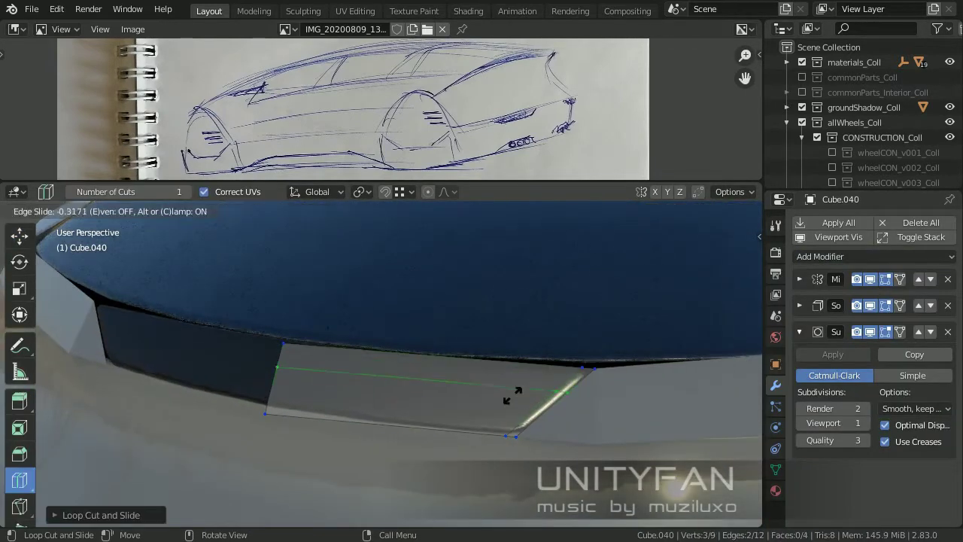
middle_drag(259, 403, 398, 416)
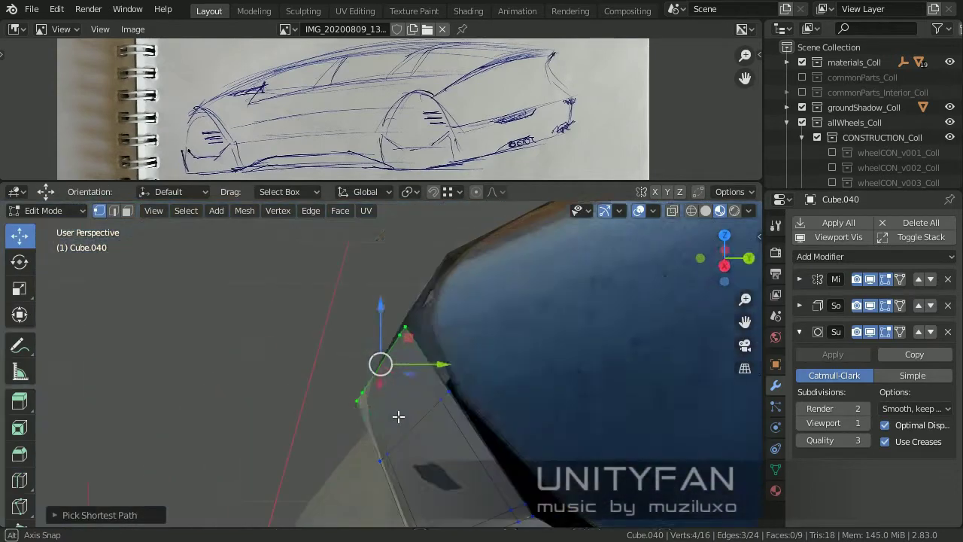
middle_drag(467, 404, 408, 356)
shift+drag(570, 441, 478, 350)
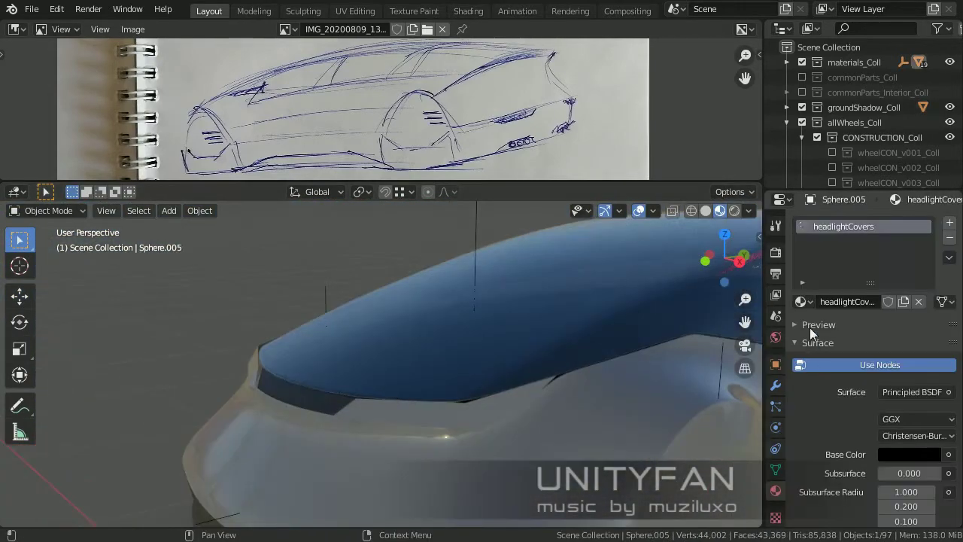
mouse_move(441, 414)
middle_down()
mouse_move(466, 377)
mouse_move(754, 424)
middle_up()
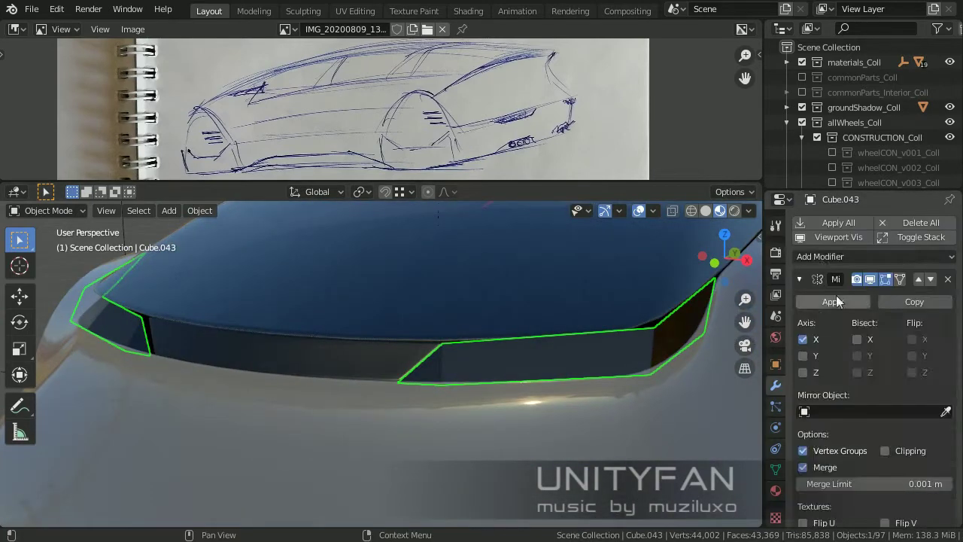
Add a Solidify modifier to Cube.043 and set its thickness.
click(876, 256)
click(647, 470)
click(799, 279)
click(827, 366)
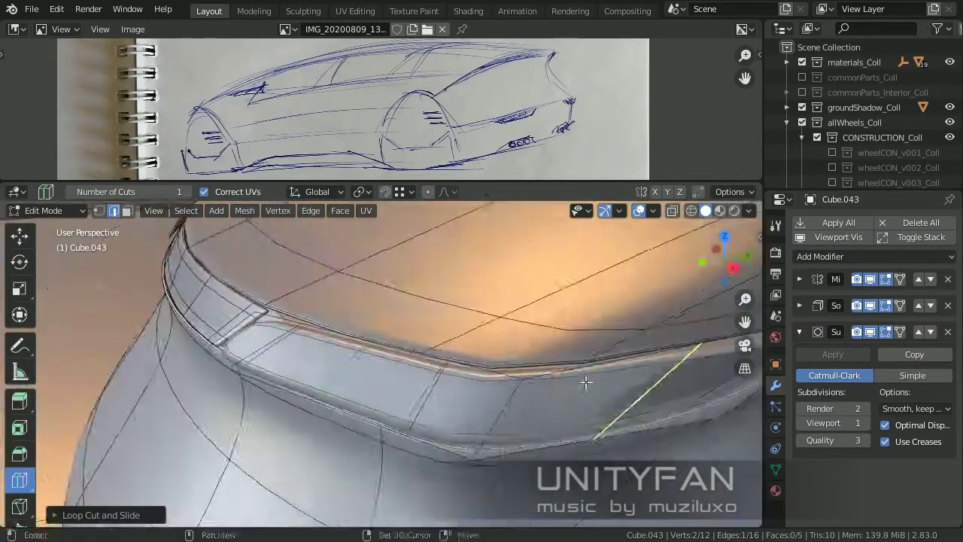
Select the hood edge loop, adjust overlays, and edit the front trim piece.
middle_drag(586, 382, 164, 307)
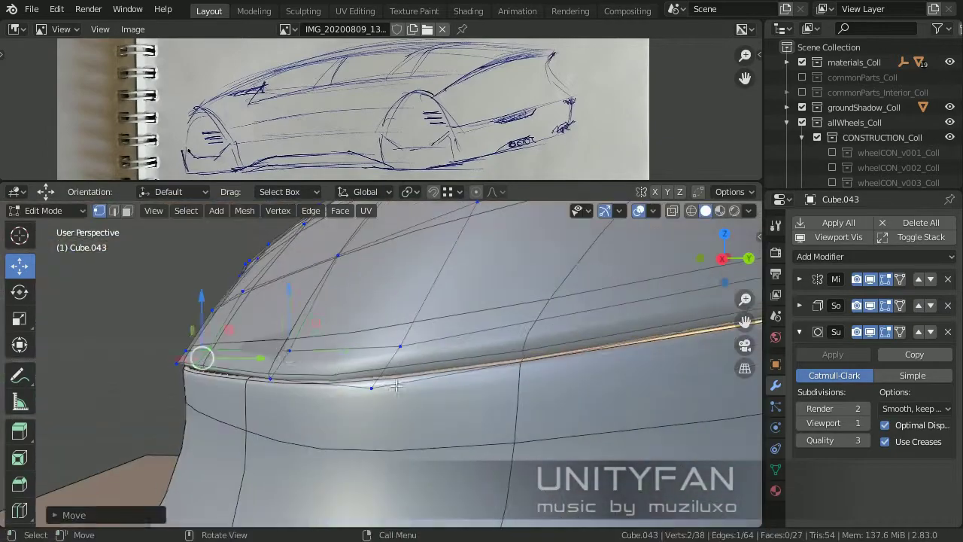
ctrl+click(355, 362)
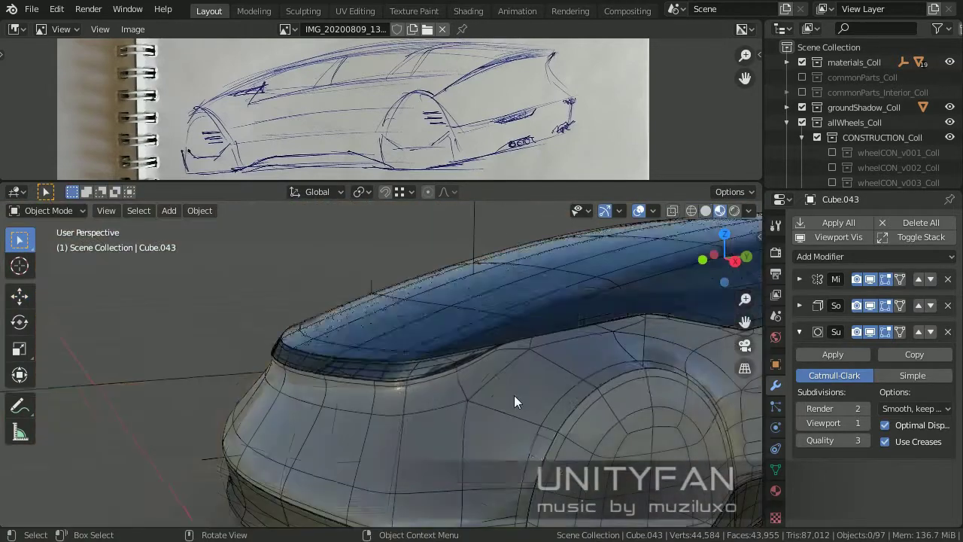
click(653, 210)
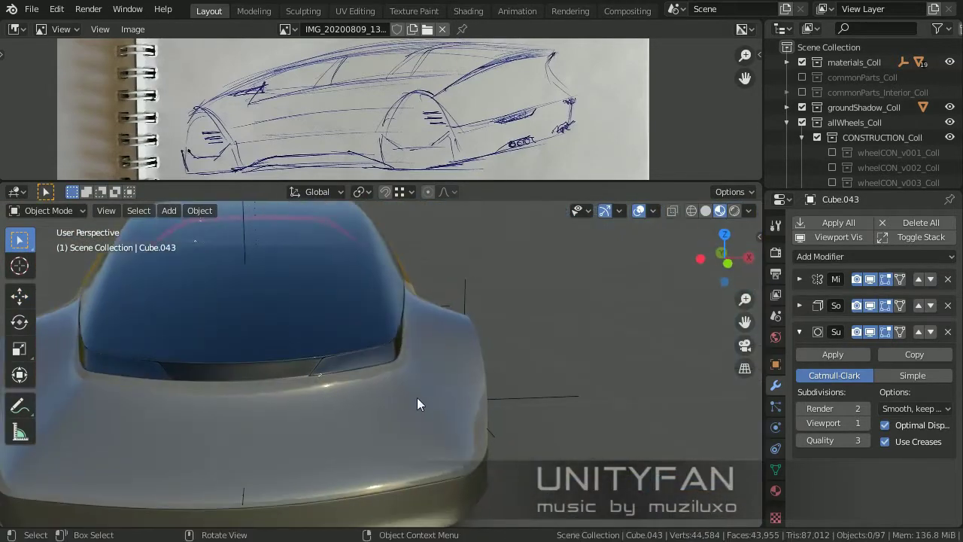
middle_drag(417, 404, 452, 344)
click(418, 328)
key(Tab)
scroll(376, 324, up, 3)
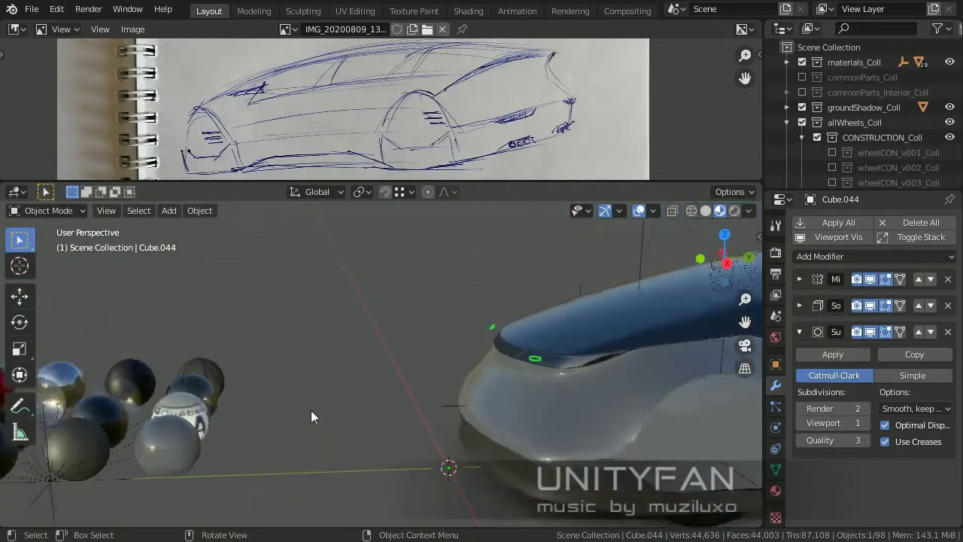
Assign the chrome material to Cube.044 and move it onto the front band.
click(776, 490)
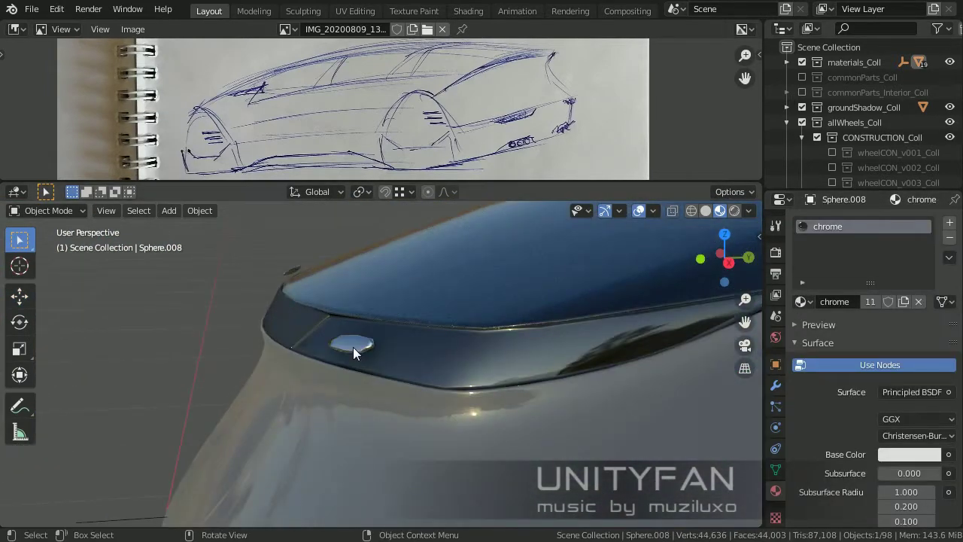
drag(386, 344, 374, 392)
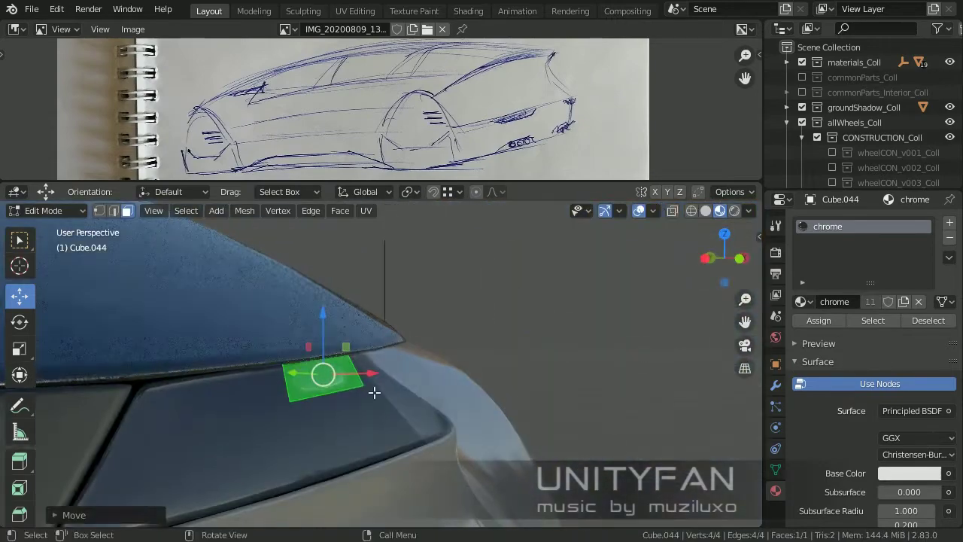
click(114, 210)
mouse_move(350, 305)
middle_down()
mouse_move(298, 413)
mouse_move(454, 381)
mouse_move(505, 441)
mouse_move(604, 471)
middle_up()
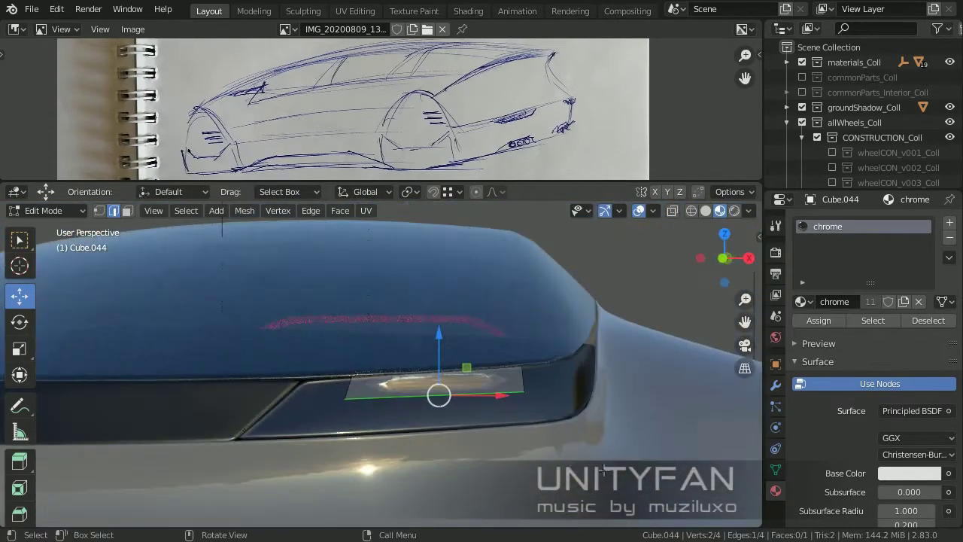
click(440, 370)
middle_drag(440, 370, 21, 468)
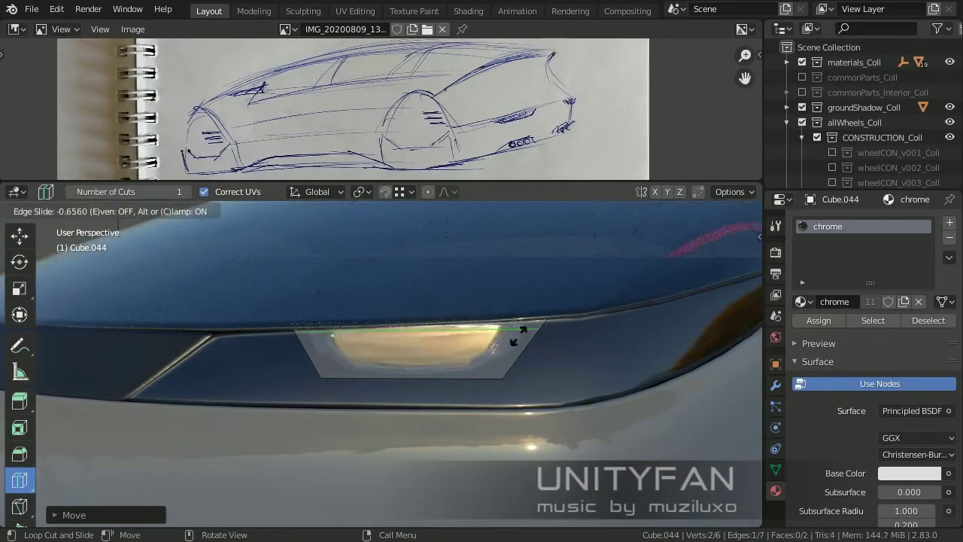
Add and slide edge loops across the chrome headlight piece.
click(520, 335)
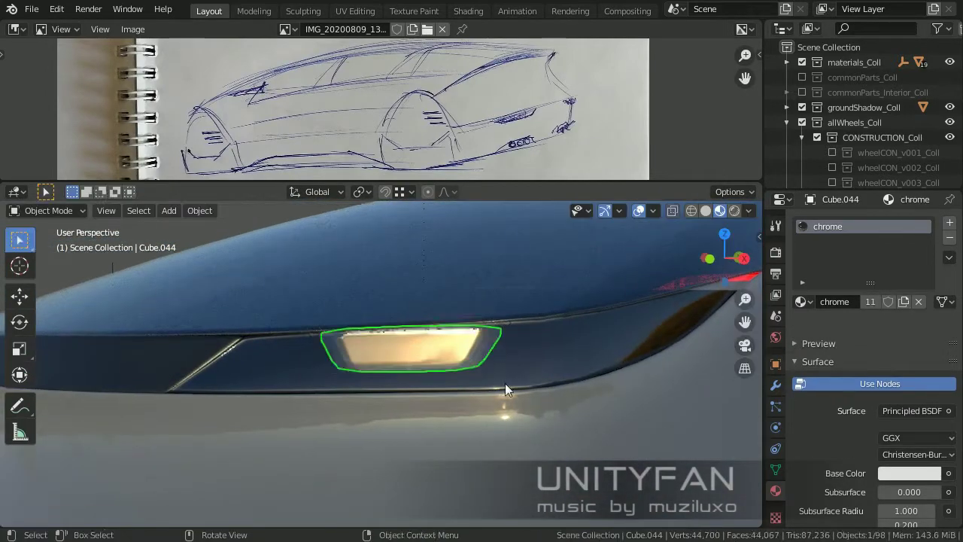
mouse_move(505, 383)
middle_down()
mouse_move(541, 369)
mouse_move(489, 359)
mouse_move(360, 373)
middle_up()
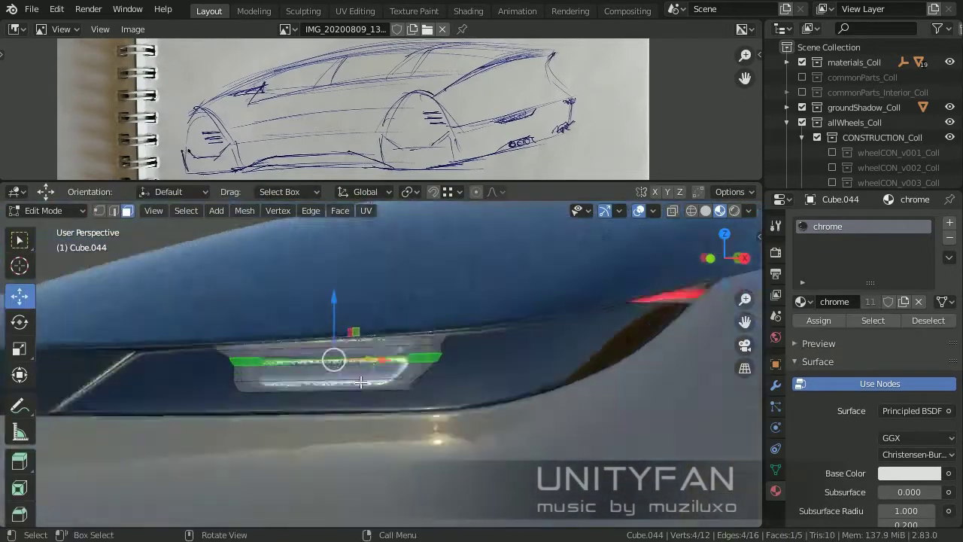
middle_drag(361, 382, 144, 217)
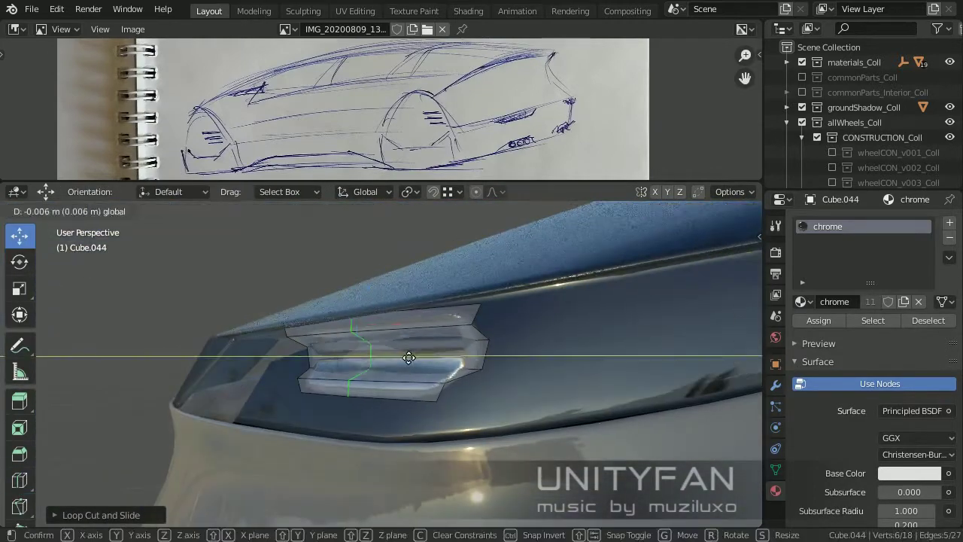
click(409, 357)
mouse_move(544, 386)
middle_down()
mouse_move(467, 404)
mouse_move(511, 393)
mouse_move(401, 366)
middle_up()
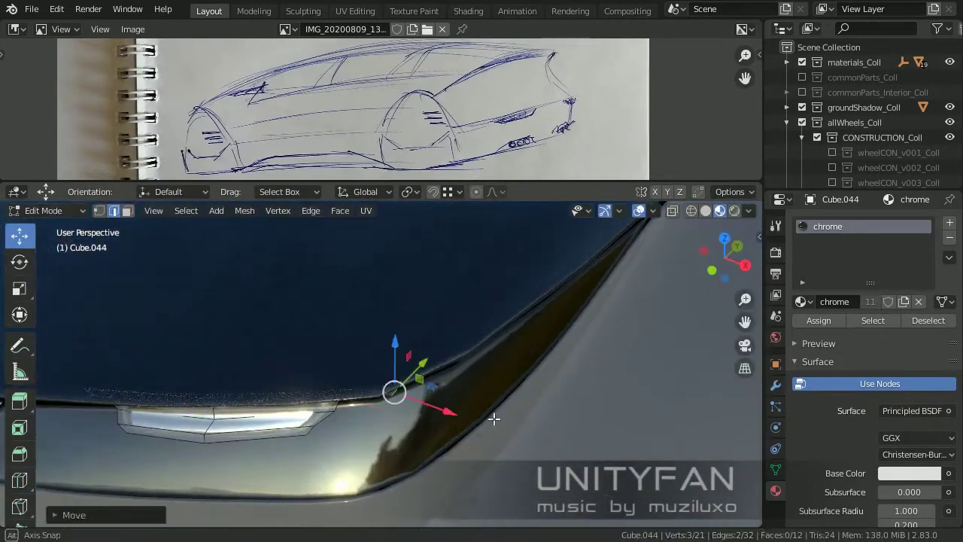
mouse_move(493, 419)
middle_down()
mouse_move(398, 323)
mouse_move(354, 348)
mouse_move(481, 348)
mouse_move(495, 413)
mouse_move(441, 357)
mouse_move(520, 380)
middle_up()
Extrude the chrome piece's edges outward and reposition a vertex to layer the detail.
key(e)
mouse_move(599, 406)
middle_down()
mouse_move(520, 430)
mouse_move(587, 316)
middle_up()
click(606, 349)
key(g)
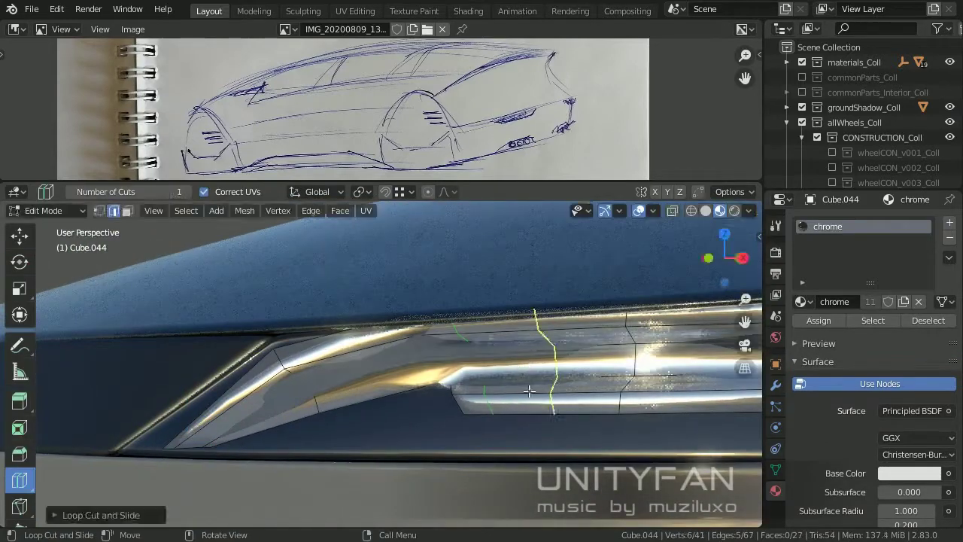
click(19, 243)
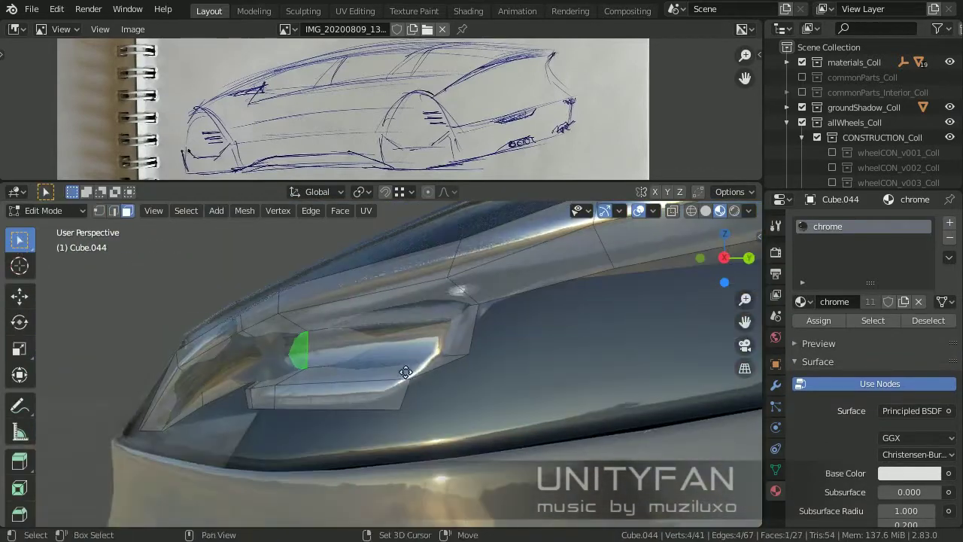
click(19, 297)
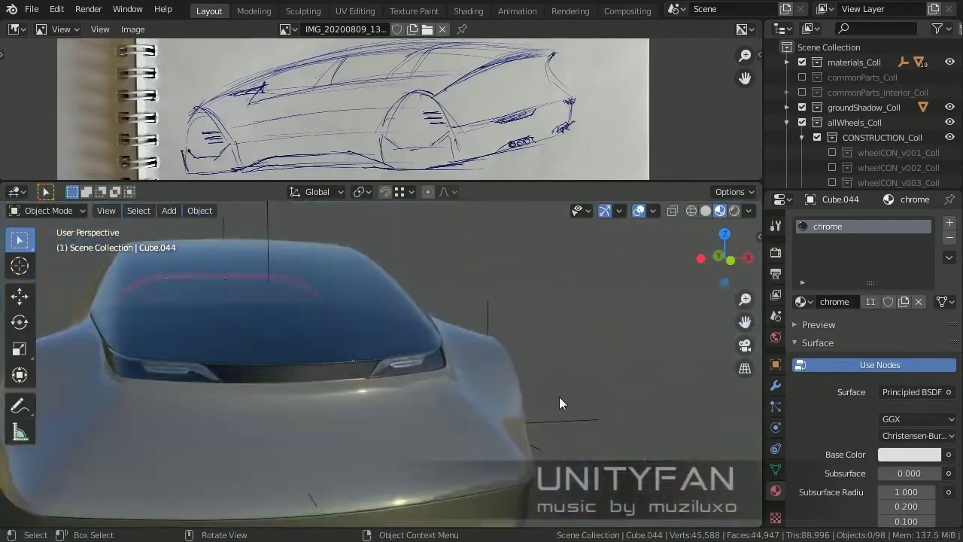
mouse_move(559, 396)
middle_down()
mouse_move(453, 389)
mouse_move(465, 383)
mouse_move(390, 428)
mouse_move(517, 300)
mouse_move(334, 260)
middle_up()
click(448, 392)
Add a plane and assign it the black blockers material.
key(shift+a)
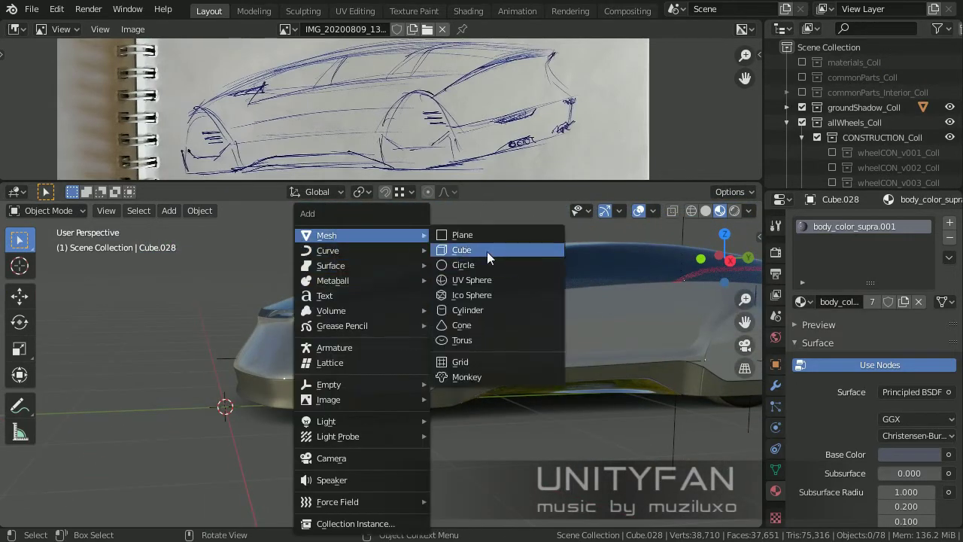
click(472, 234)
key(Tab)
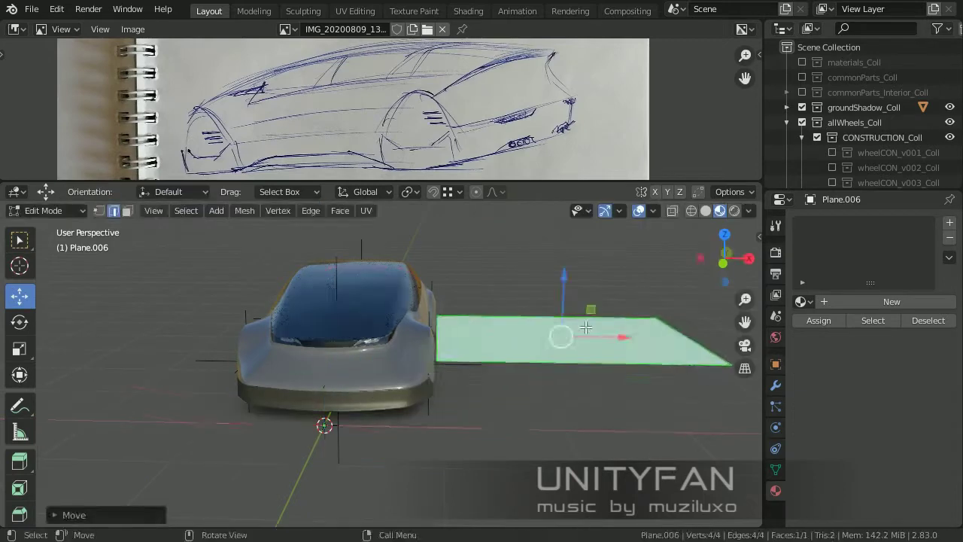
key(Tab)
click(800, 301)
click(667, 337)
key(Tab)
mouse_move(662, 422)
middle_down()
mouse_move(583, 392)
mouse_move(36, 359)
middle_up()
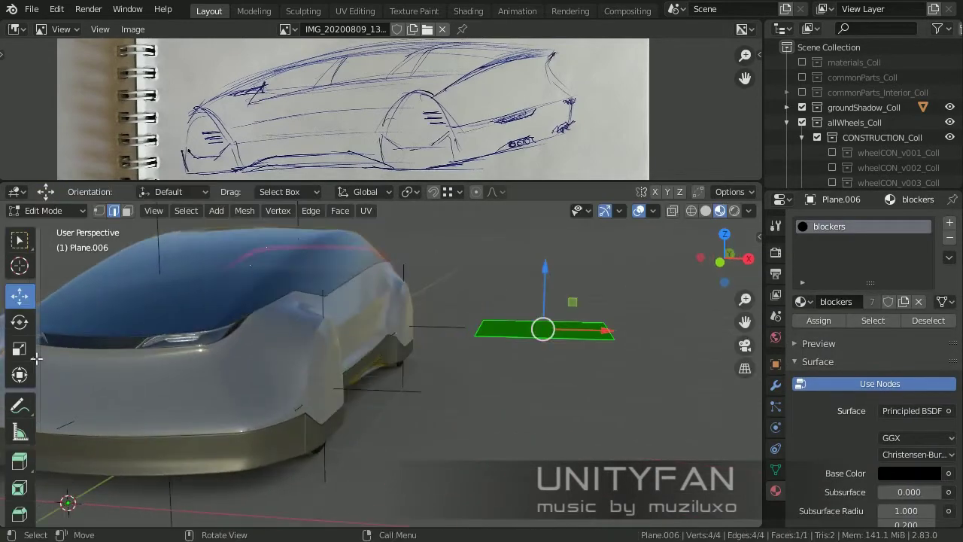
Rotate the plane along the car's side and flatten it into a thin slat.
click(20, 321)
key(KP_1)
drag(528, 445, 529, 445)
key(KP_3)
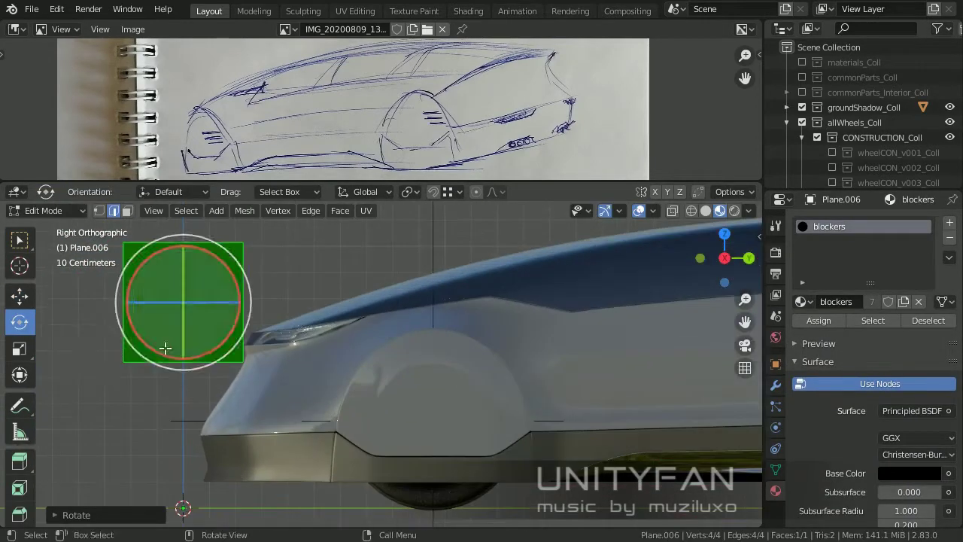
scroll(537, 361, up, 2)
click(568, 428)
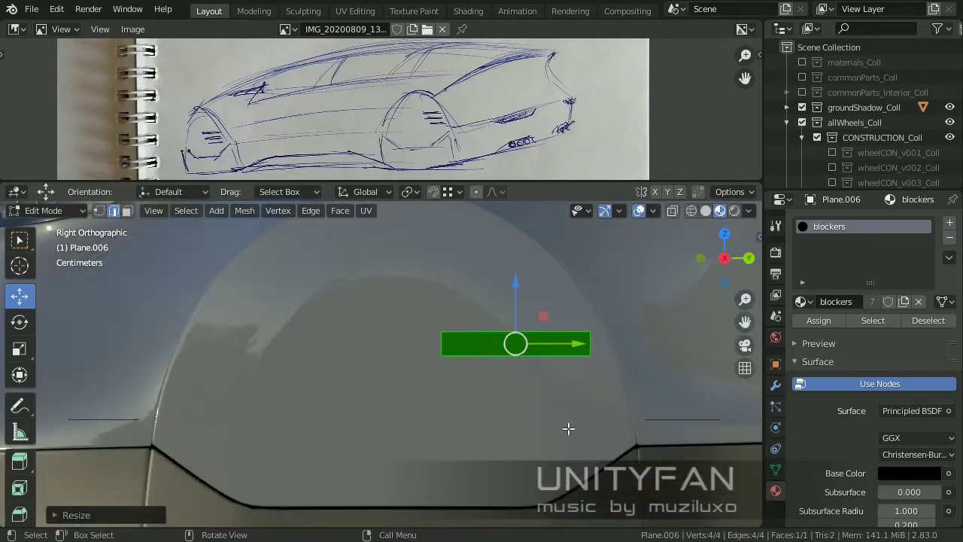
middle_drag(593, 441, 641, 486)
key(Tab)
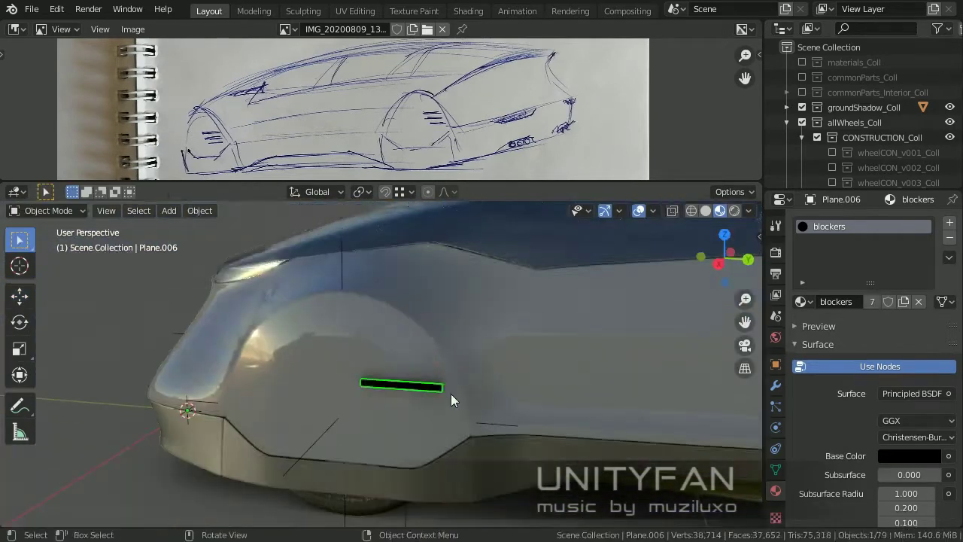
middle_drag(451, 394, 532, 405)
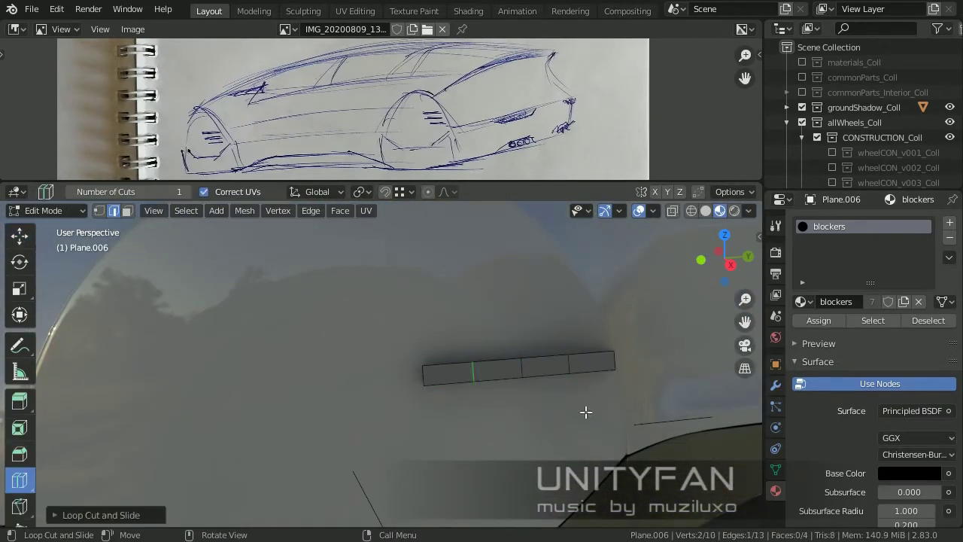
key(Tab)
Loop cut the slat, add Subdivision Surface, and Shrinkwrap it to Cube.028.
click(776, 384)
click(841, 228)
click(675, 506)
click(828, 256)
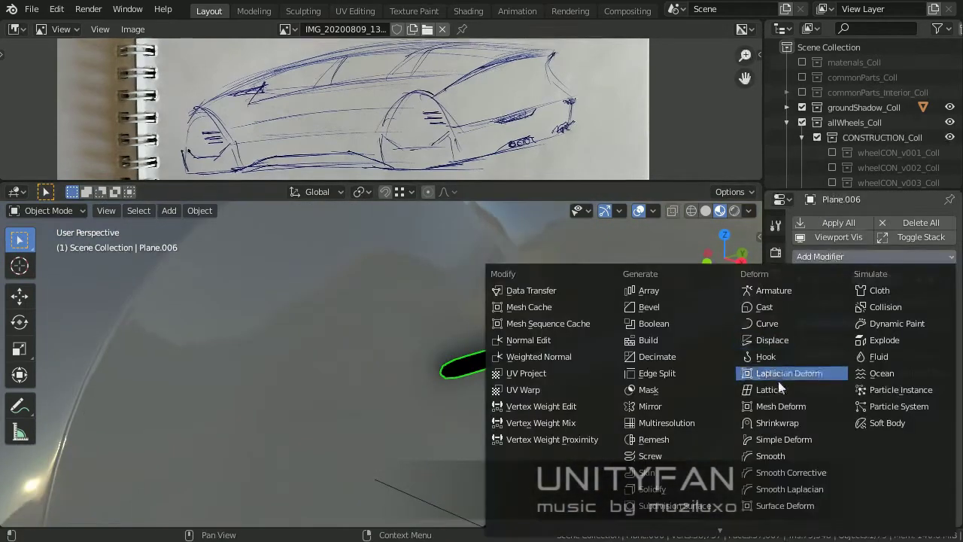
click(778, 423)
middle_drag(484, 368, 824, 400)
Add a Solidify modifier with 0.002 m thickness to the slat.
click(873, 255)
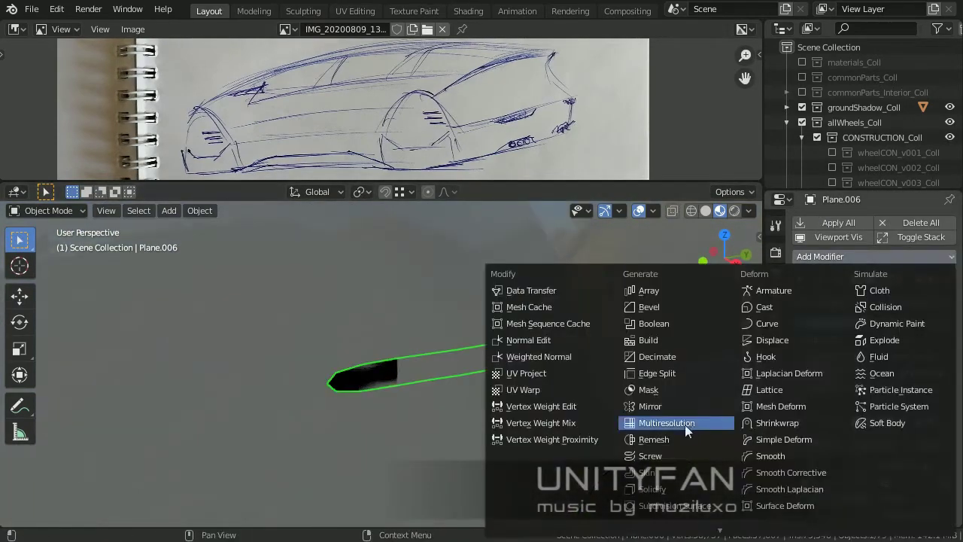
click(652, 490)
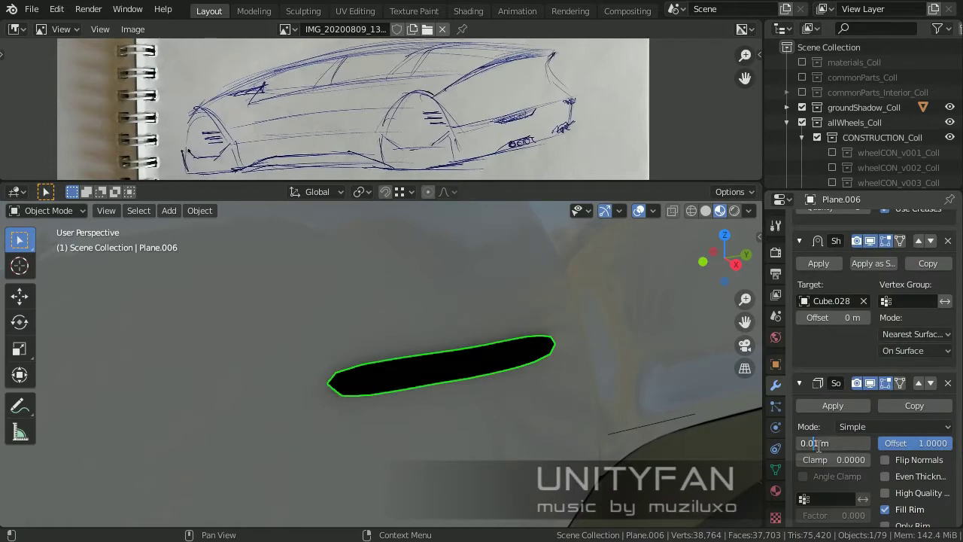
text(2)
key(Return)
scroll(452, 401, down, 3)
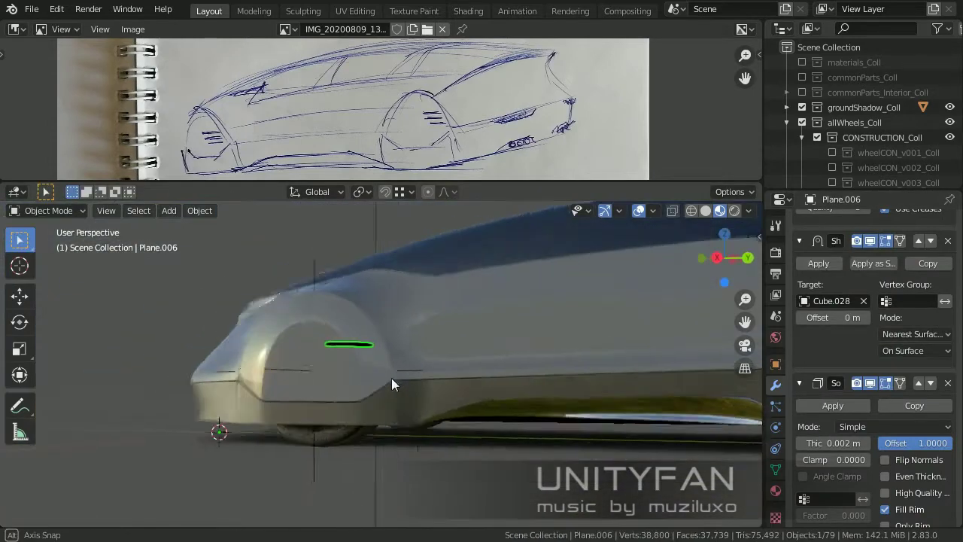
Select all the slat's faces in side view and scale the slat slightly.
key(Tab)
key(ctrl+r)
scroll(344, 366, up, 3)
key(Escape)
key(KP_3)
key(3)
key(a)
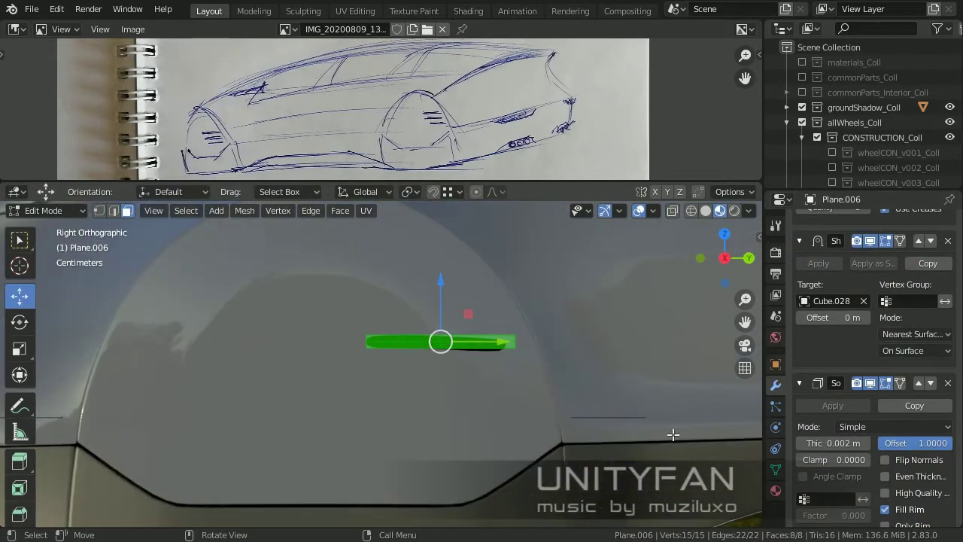
key(s)
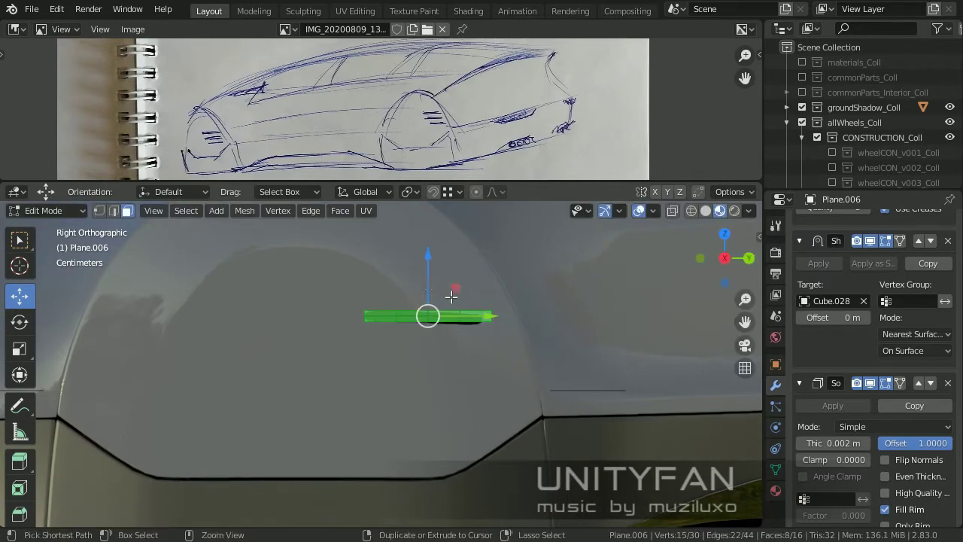
scroll(478, 340, up, 2)
Stack copies along Z into three vent slats and nudge them onto the body.
key(g)
key(z)
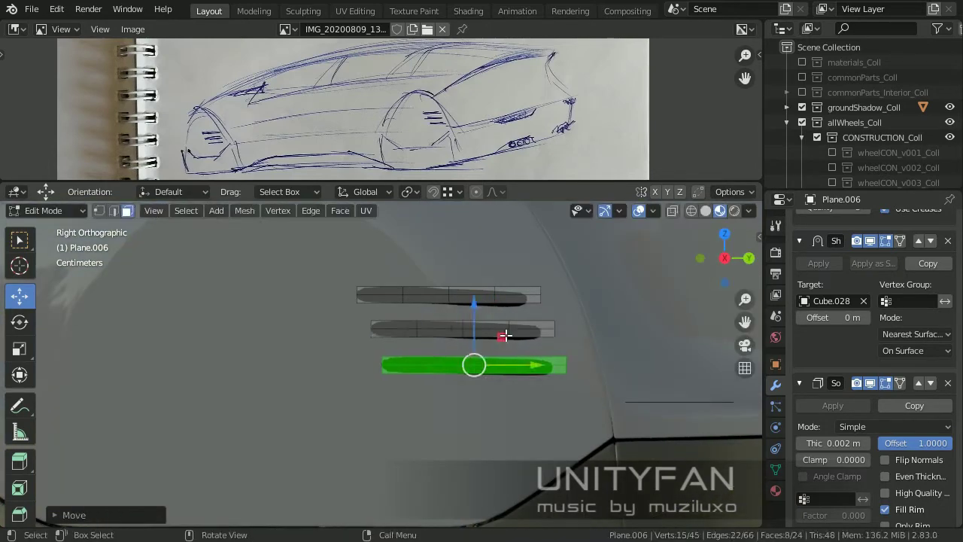
scroll(896, 350, up, 2)
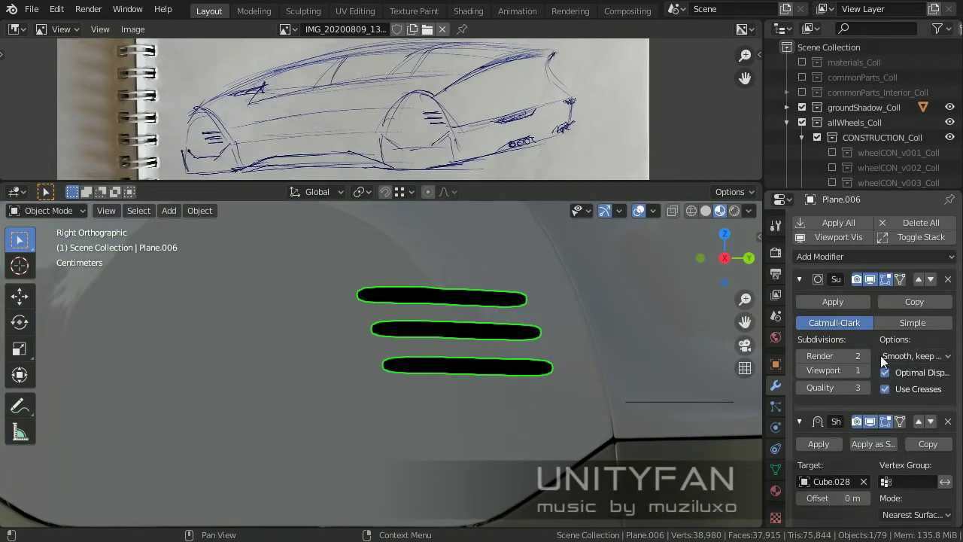
key(Tab)
mouse_move(542, 332)
middle_down()
mouse_move(652, 402)
mouse_move(514, 367)
middle_up()
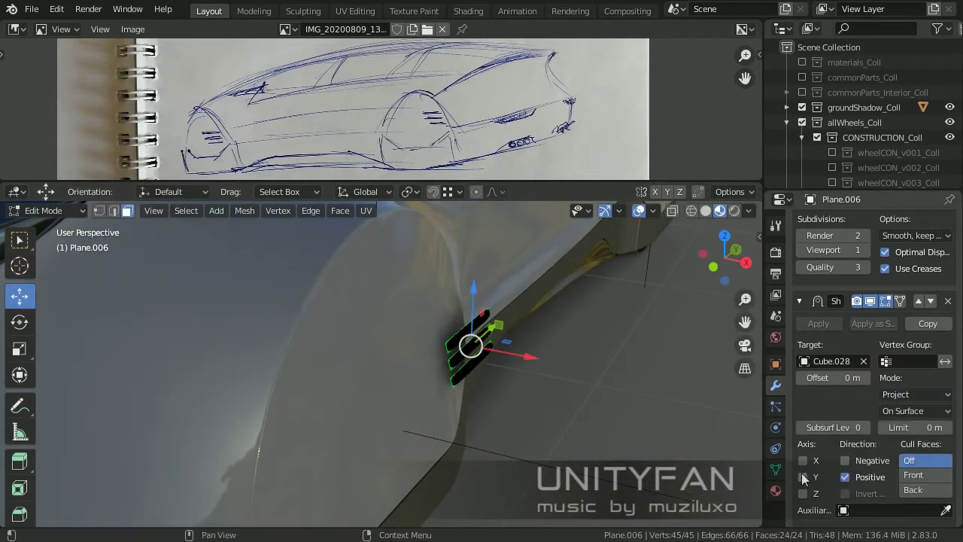
scroll(544, 361, up, 2)
drag(544, 361, 551, 350)
click(549, 356)
key(Tab)
scroll(456, 391, down, 5)
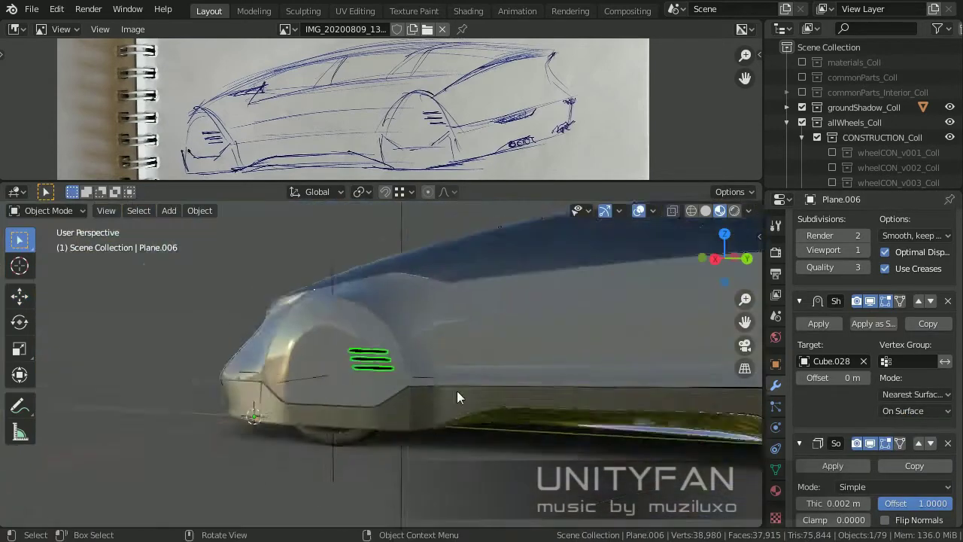
middle_drag(452, 399, 454, 432)
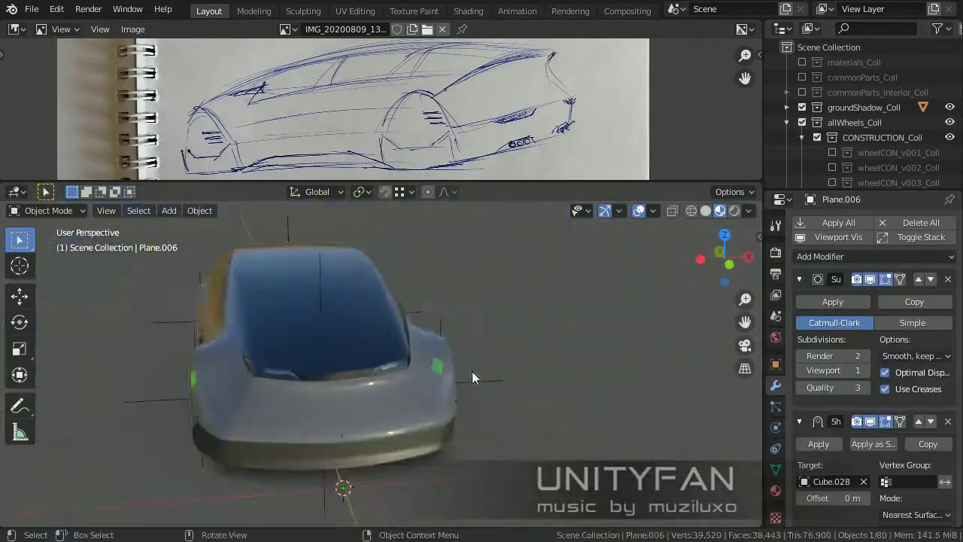
Inspect the side in x-ray and remove the spare vent copy Plane.008.
middle_drag(472, 371, 483, 377)
middle_drag(268, 378, 433, 433)
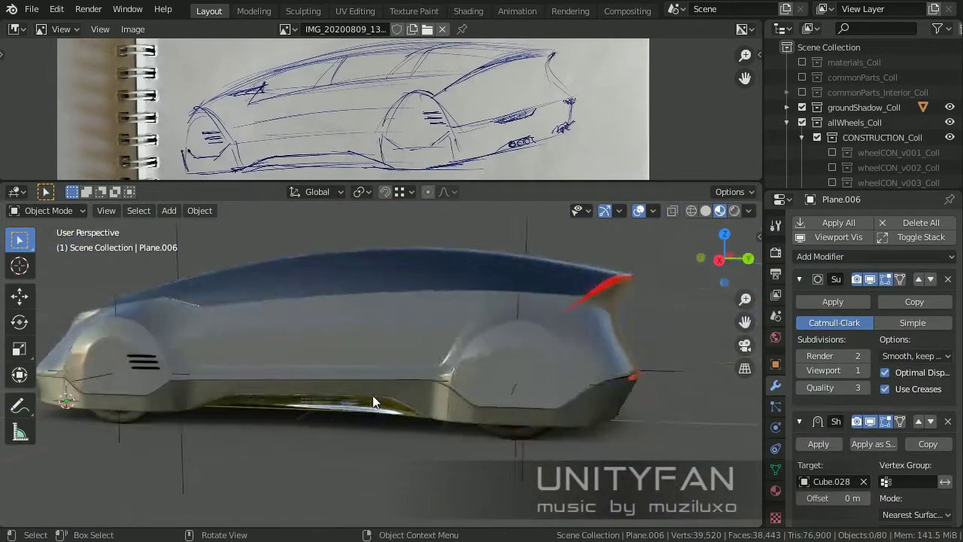
key(shift+z)
key(shift+z)
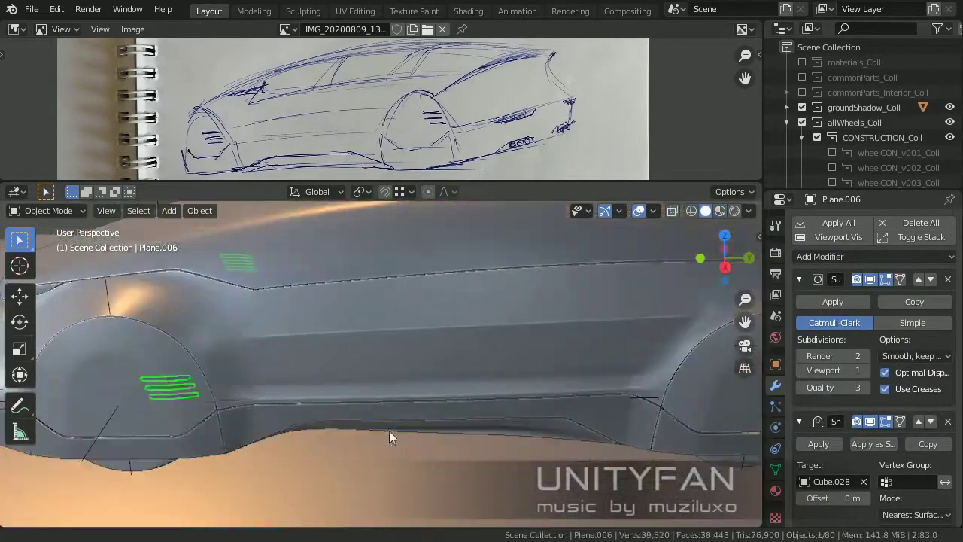
scroll(389, 431, down, 4)
click(19, 297)
mouse_move(261, 382)
middle_down()
mouse_move(411, 383)
mouse_move(527, 316)
middle_up()
key(ctrl+z)
scroll(392, 395, down, 3)
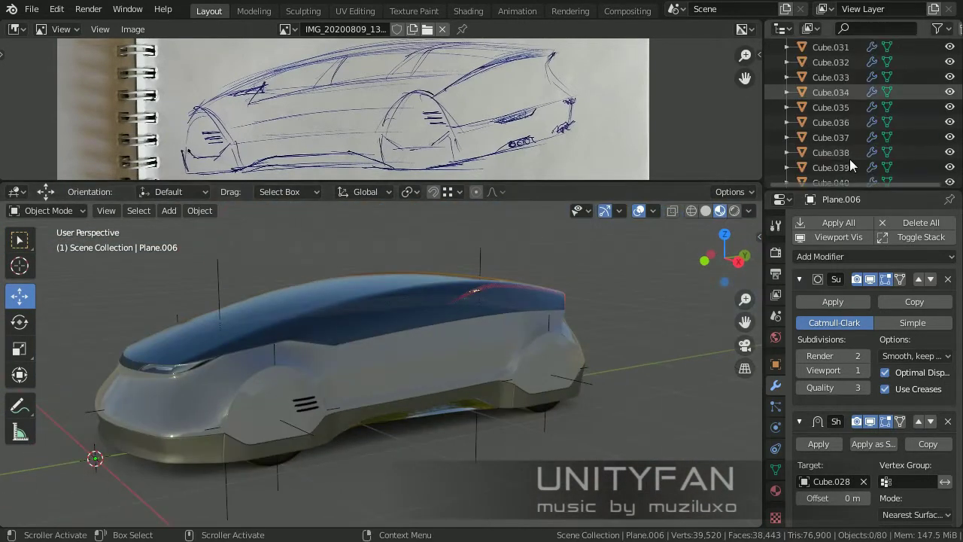
scroll(850, 164, down, 3)
Retarget the Shrinkwrap on rear vent set Plane.007 to body panel Cube.029.
click(831, 174)
scroll(865, 409, down, 2)
key(KP_Decimal)
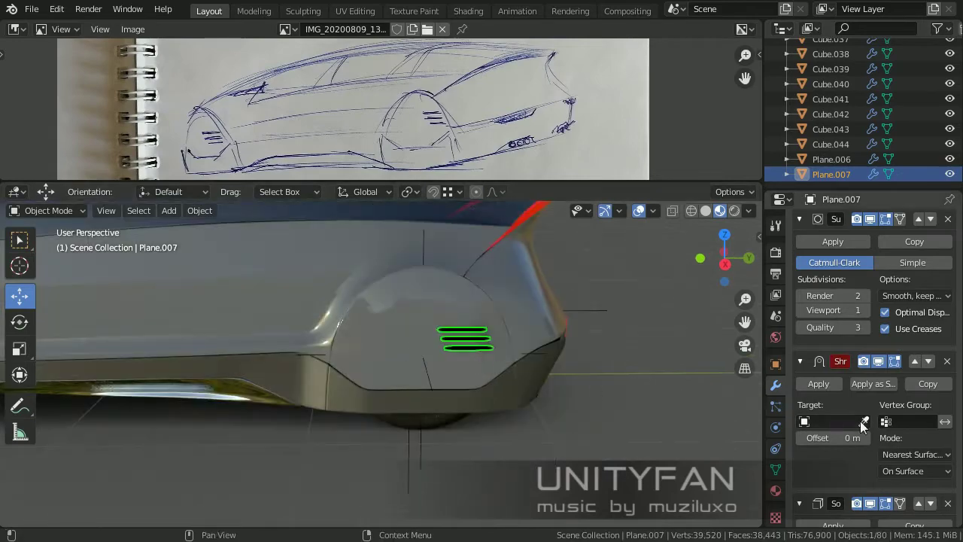
click(864, 422)
click(601, 361)
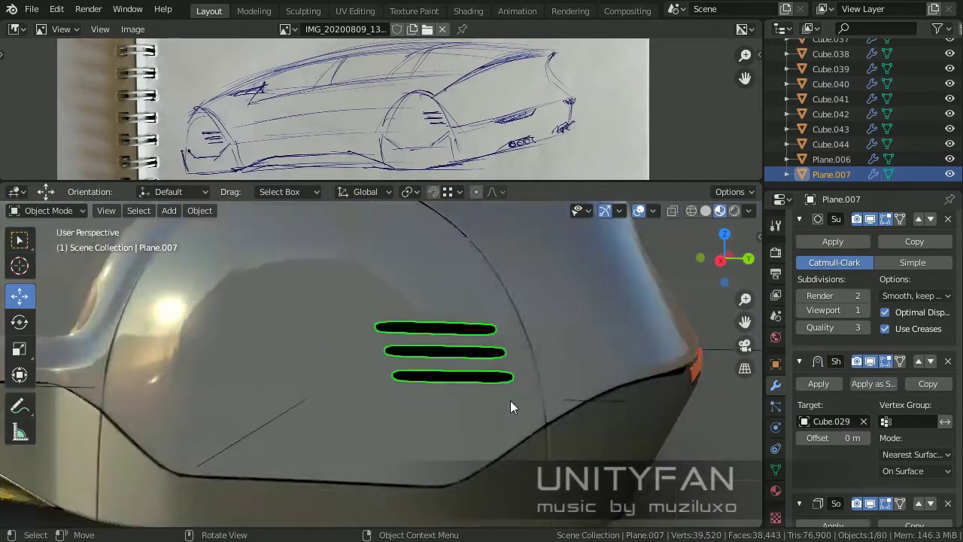
scroll(489, 376, down, 5)
middle_drag(466, 351, 457, 346)
scroll(458, 346, up, 2)
scroll(839, 231, up, 5)
click(873, 256)
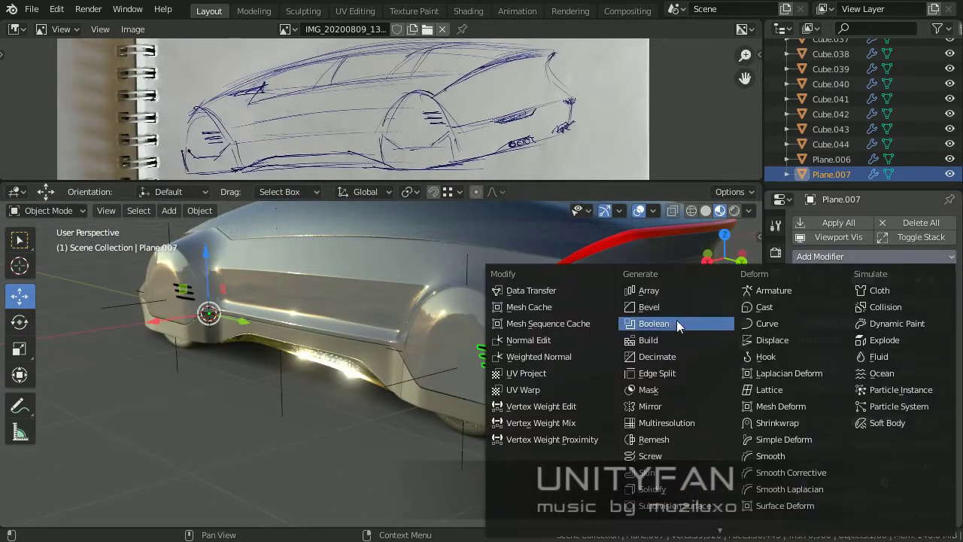
mouse_move(572, 376)
middle_down()
mouse_move(465, 431)
mouse_move(500, 412)
mouse_move(643, 209)
mouse_move(570, 333)
mouse_move(413, 416)
mouse_move(470, 424)
mouse_move(440, 416)
mouse_move(410, 438)
mouse_move(497, 378)
mouse_move(409, 377)
middle_up()
Select the glass canopy Cube.031 and pick a band of its faces in Edit Mode.
click(410, 438)
scroll(409, 377, down, 3)
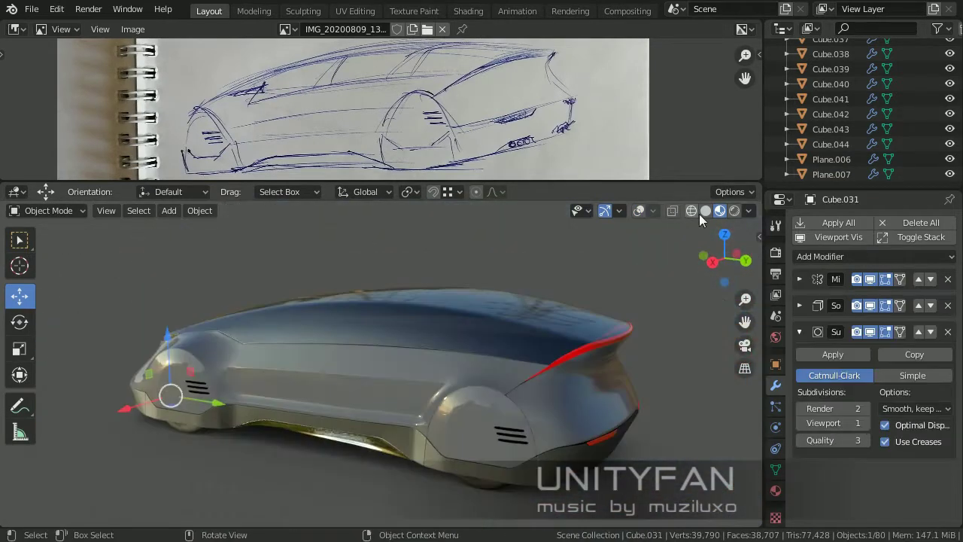
middle_drag(475, 331, 452, 308)
key(Tab)
scroll(415, 339, up, 3)
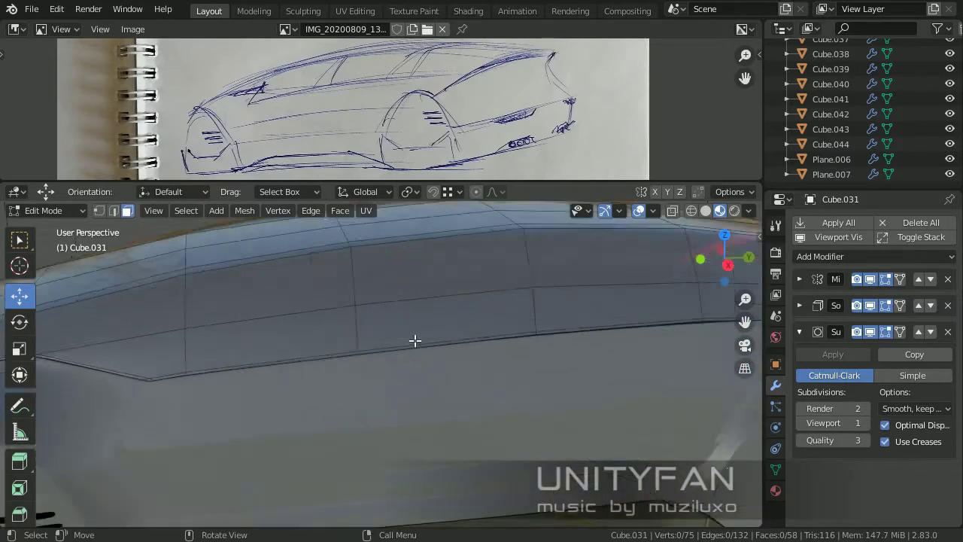
middle_drag(415, 340, 429, 319)
alt+click(429, 319)
mouse_move(517, 312)
middle_down()
mouse_move(507, 305)
mouse_move(555, 321)
mouse_move(342, 338)
mouse_move(477, 301)
middle_up()
Duplicate the canopy face band and separate it into new object Cube.045.
key(shift+d)
key(Escape)
key(p)
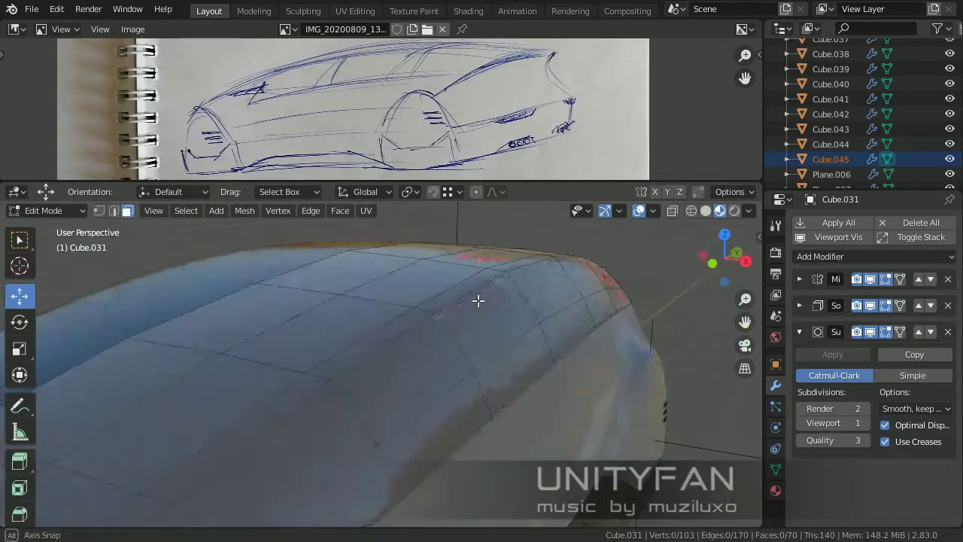
key(Tab)
click(530, 297)
key(Tab)
Set the selected Cube.045 edges to X 0 and switch to Right Ortho x-ray.
click(114, 211)
alt+click(358, 316)
middle_drag(384, 399, 762, 250)
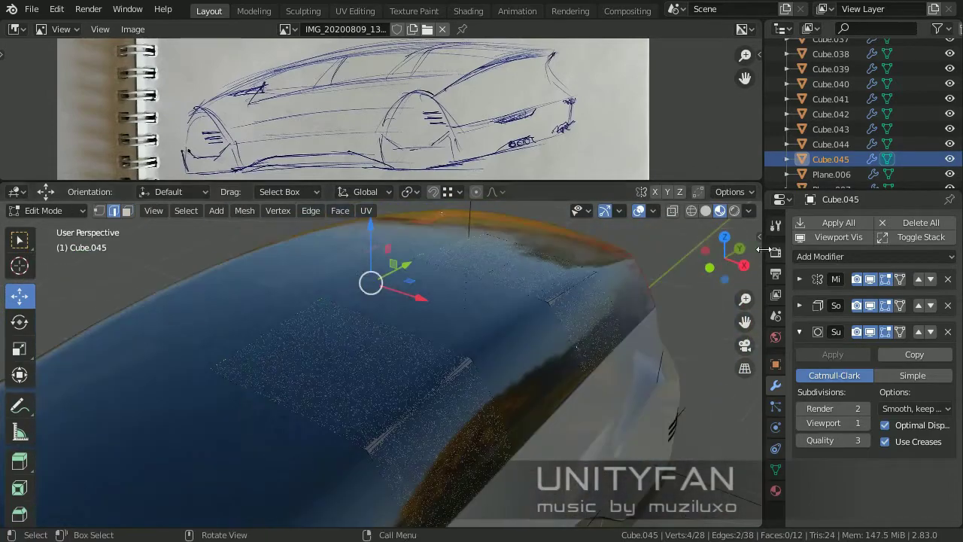
text(0)
key(Return)
key(Tab)
key(KP_3)
key(z)
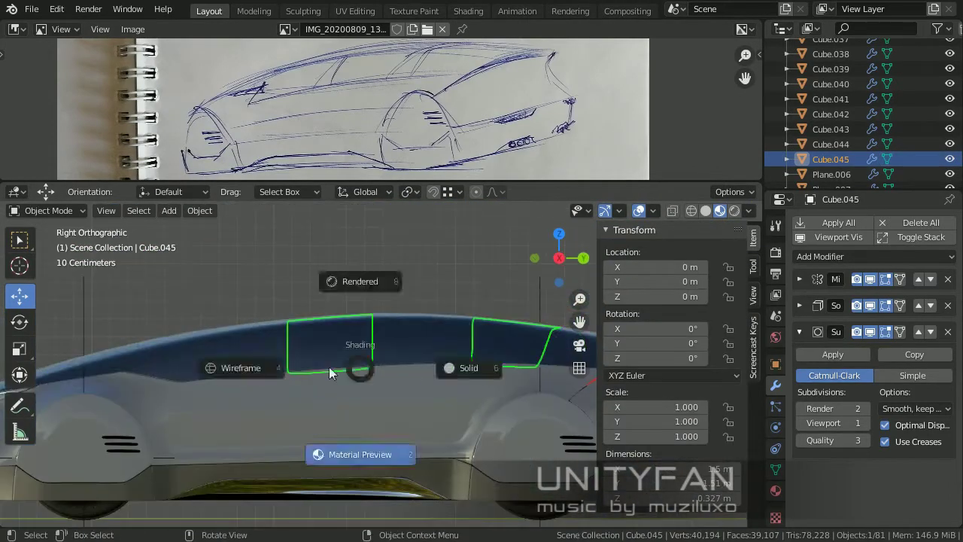
key(Tab)
Move Cube.045's corners along the side window line and give it the blockers material.
shift+middle_drag(443, 297, 457, 281)
key(g)
click(500, 247)
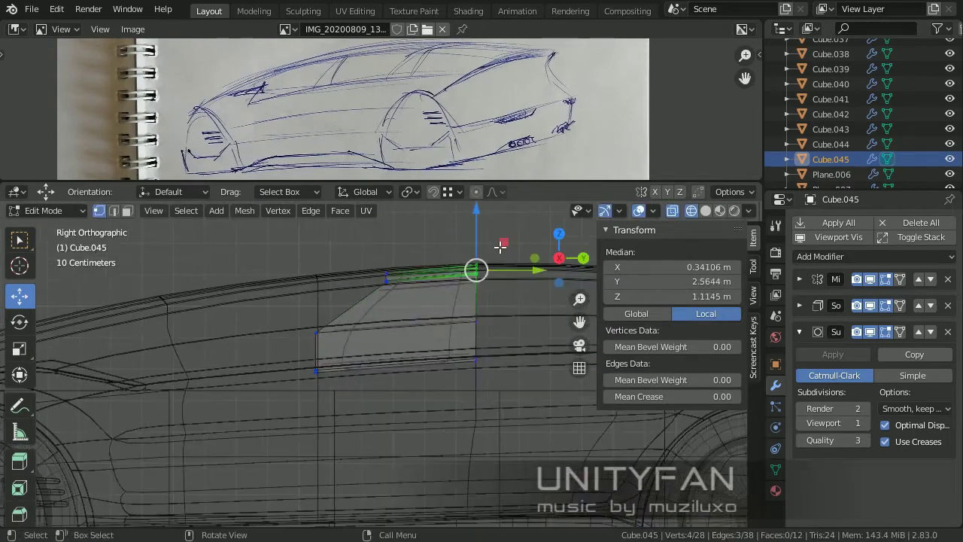
scroll(408, 321, up, 4)
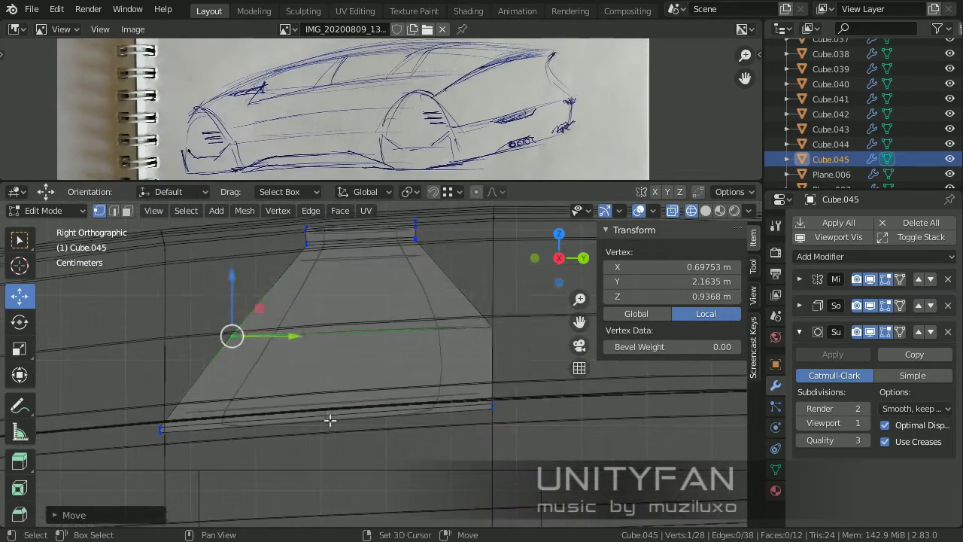
click(430, 338)
scroll(420, 382, down, 4)
scroll(349, 449, up, 2)
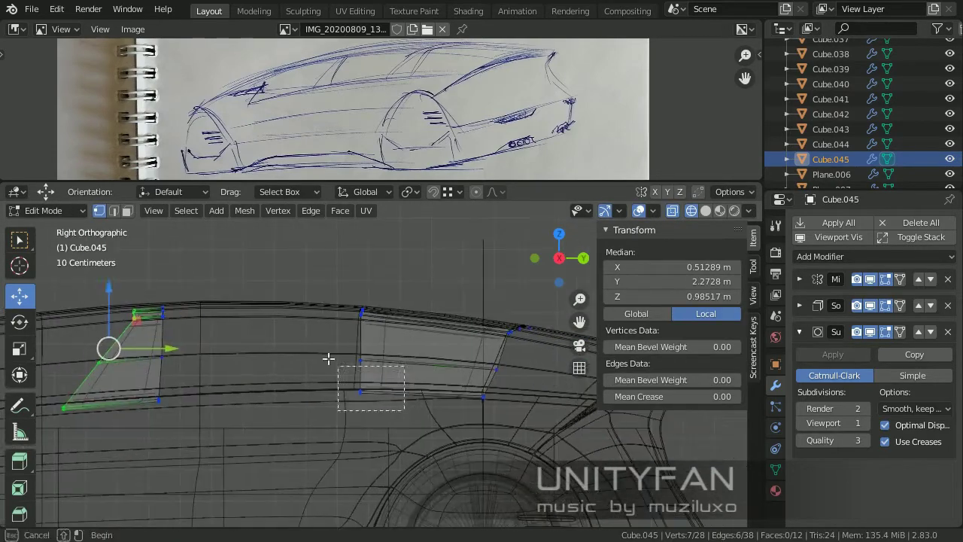
scroll(405, 331, up, 2)
key(g)
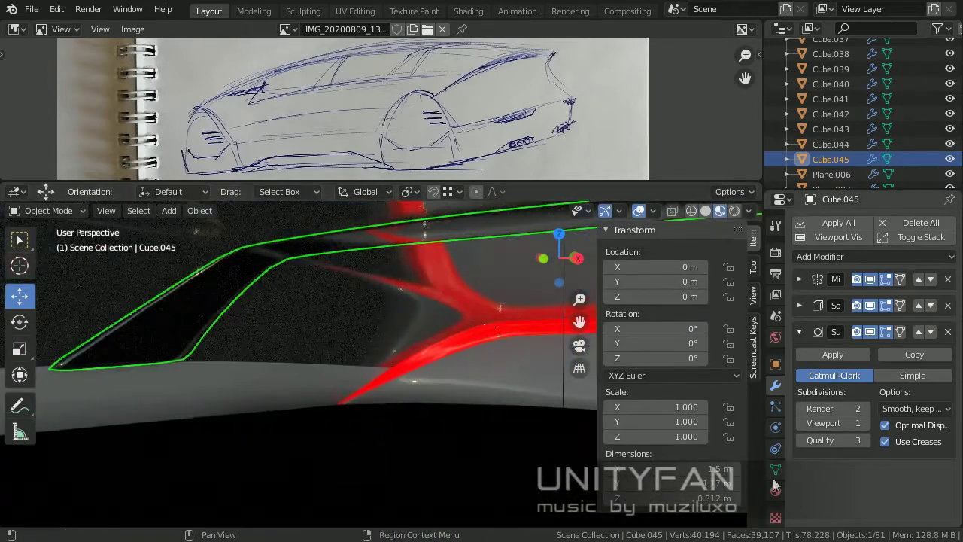
click(775, 486)
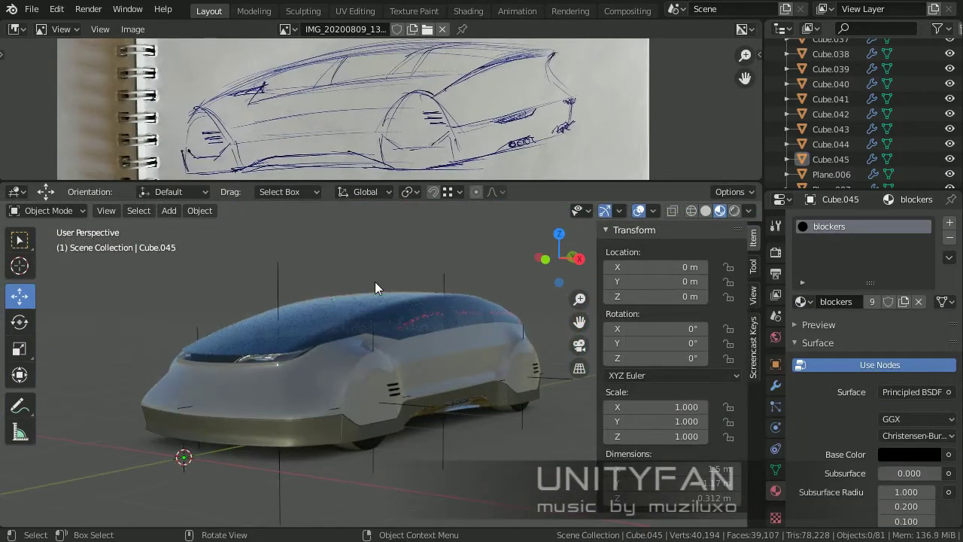
mouse_move(428, 364)
middle_down()
mouse_move(398, 363)
mouse_move(497, 347)
mouse_move(371, 350)
mouse_move(577, 348)
mouse_move(513, 354)
middle_up()
key(n)
Select the canopy and pick an edge path along the roofline.
click(513, 354)
scroll(825, 447, down, 3)
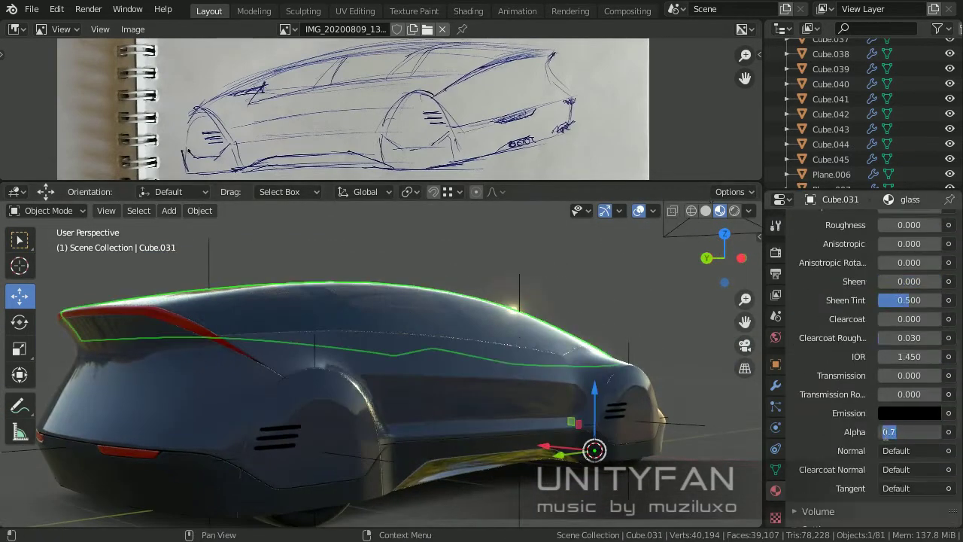
mouse_move(565, 287)
middle_down()
mouse_move(645, 393)
mouse_move(552, 326)
mouse_move(712, 216)
middle_up()
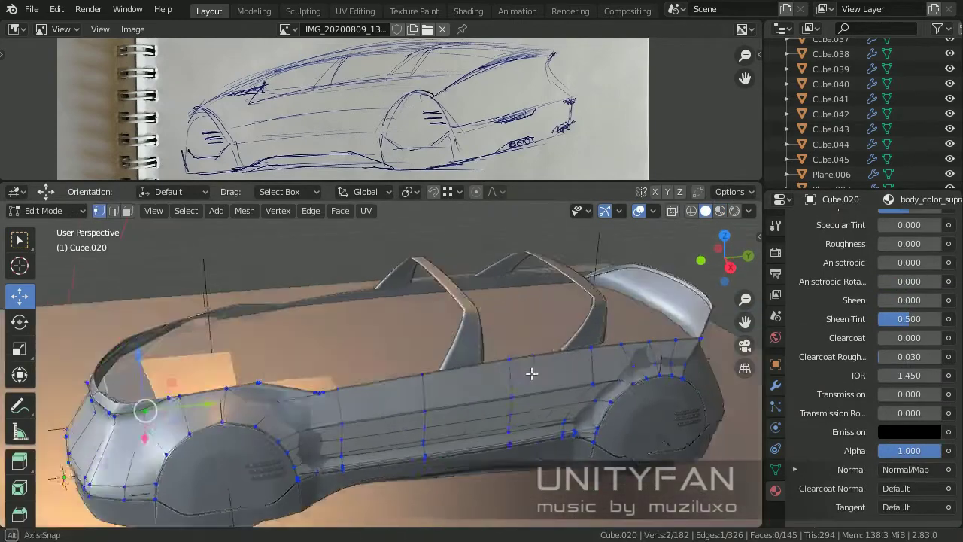
mouse_move(530, 370)
middle_down()
mouse_move(279, 447)
mouse_move(397, 391)
mouse_move(139, 226)
mouse_move(376, 339)
middle_up()
click(114, 210)
click(587, 362)
middle_drag(627, 370, 368, 361)
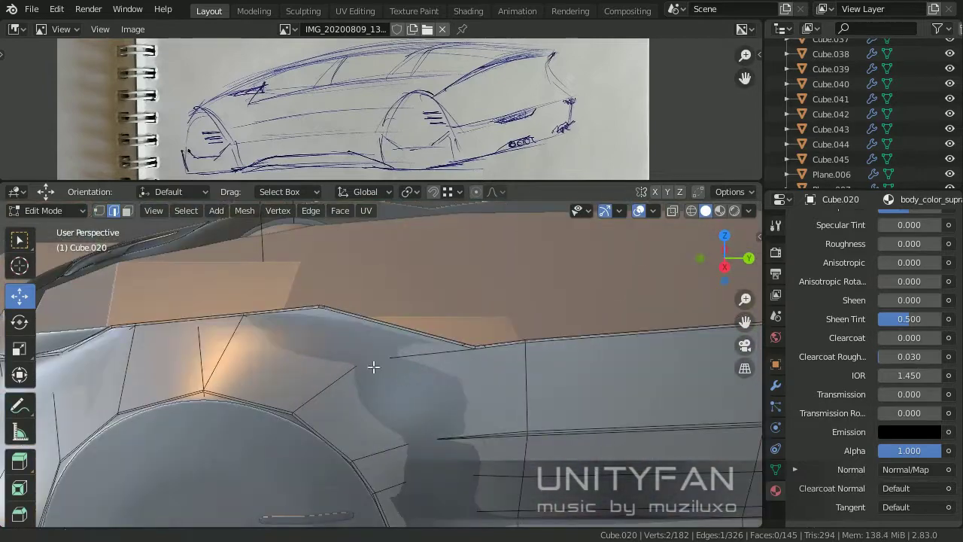
ctrl+click(291, 385)
Separate the roof-edge strip into its own object, Cube.046, and frame it.
middle_drag(290, 385, 507, 355)
click(474, 309)
middle_drag(474, 310, 405, 342)
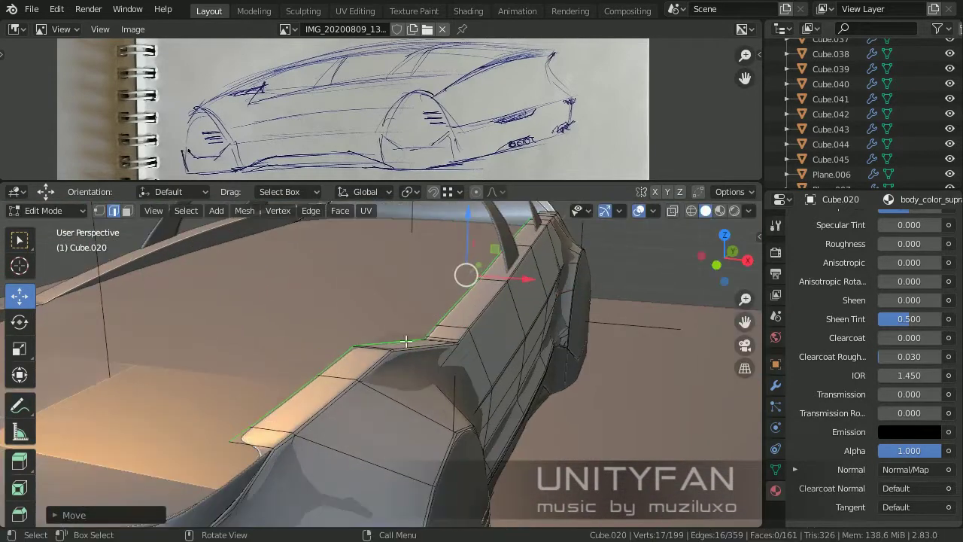
click(342, 378)
key(Tab)
key(Tab)
click(113, 210)
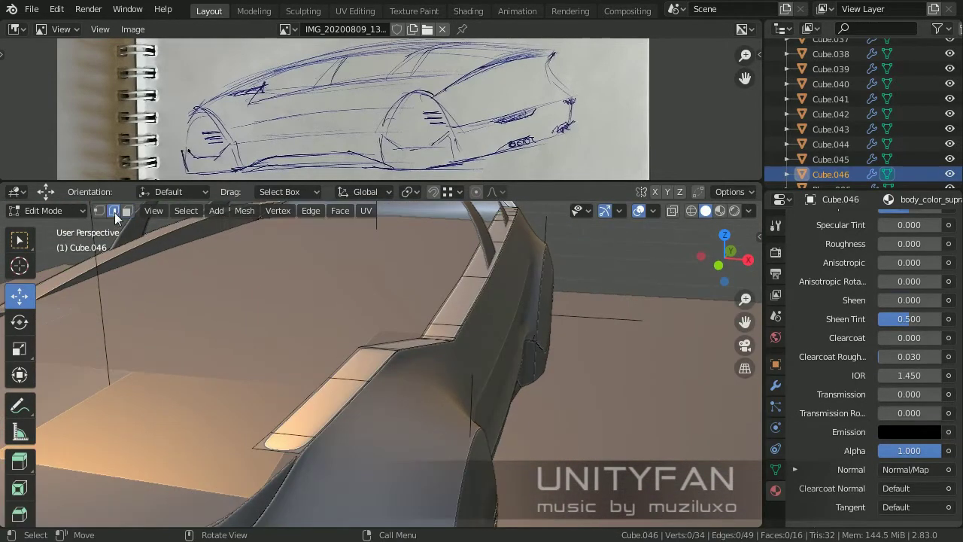
Assign the black blockers material to Cube.046 and Cube.047.
key(Tab)
key(KP_Decimal)
scroll(780, 450, down, 1)
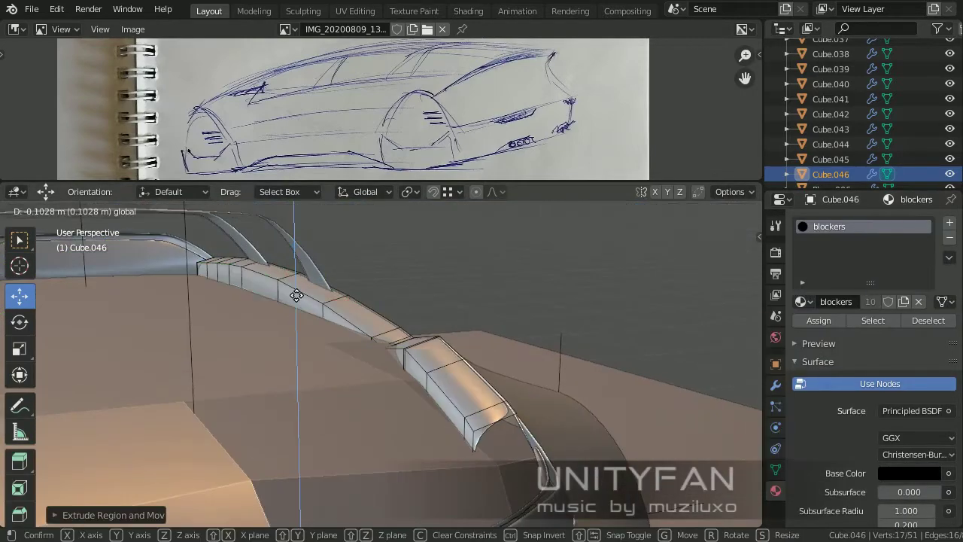
click(297, 296)
key(Tab)
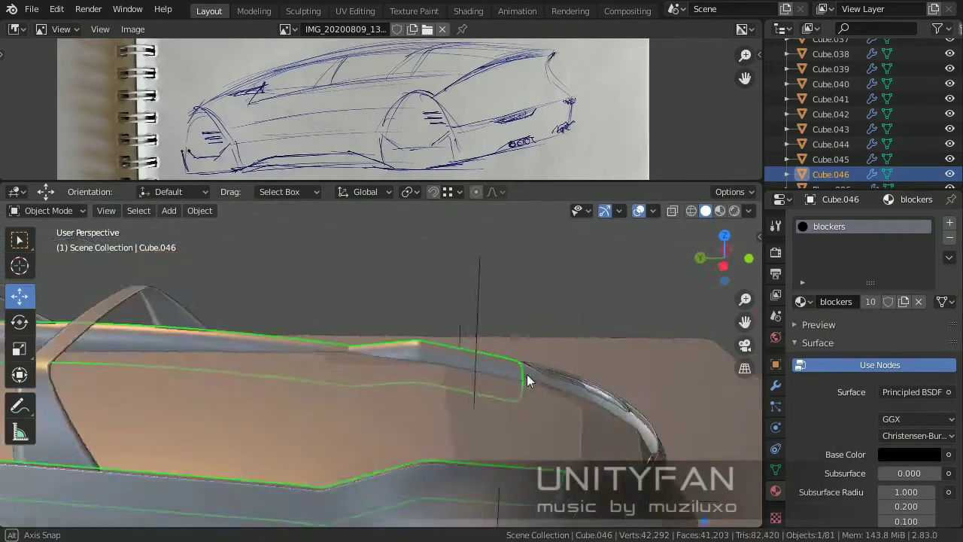
mouse_move(527, 374)
middle_down()
mouse_move(441, 384)
mouse_move(506, 357)
mouse_move(500, 394)
mouse_move(556, 366)
middle_up()
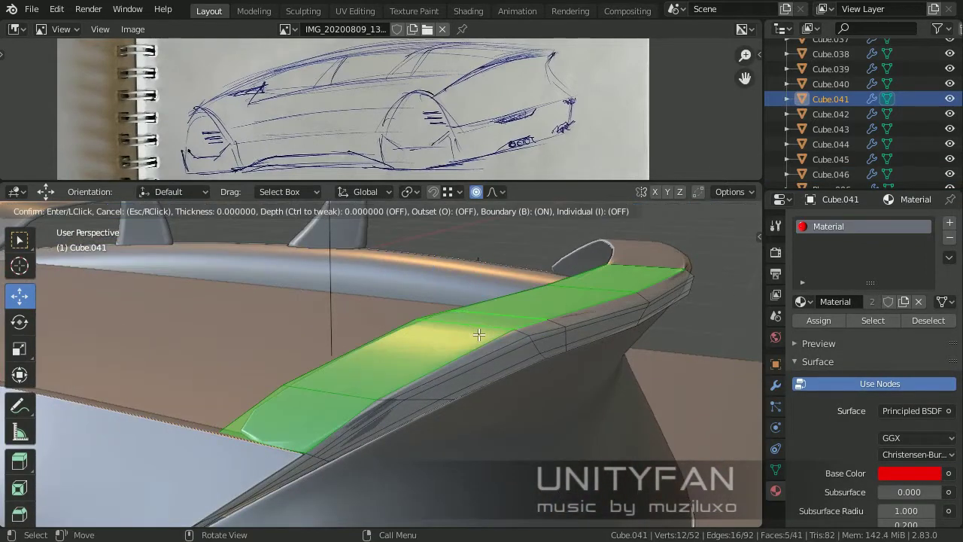
middle_drag(498, 359, 539, 361)
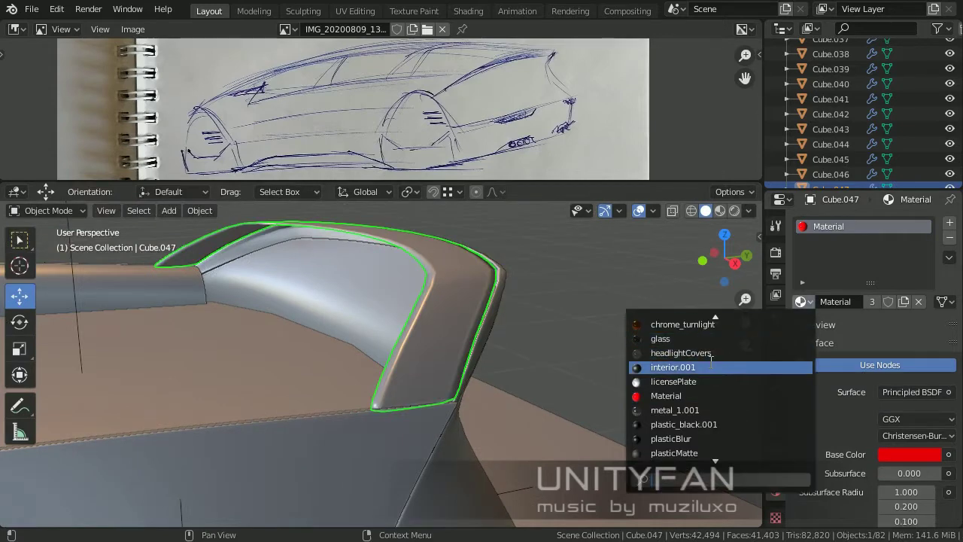
scroll(711, 361, up, 3)
click(674, 323)
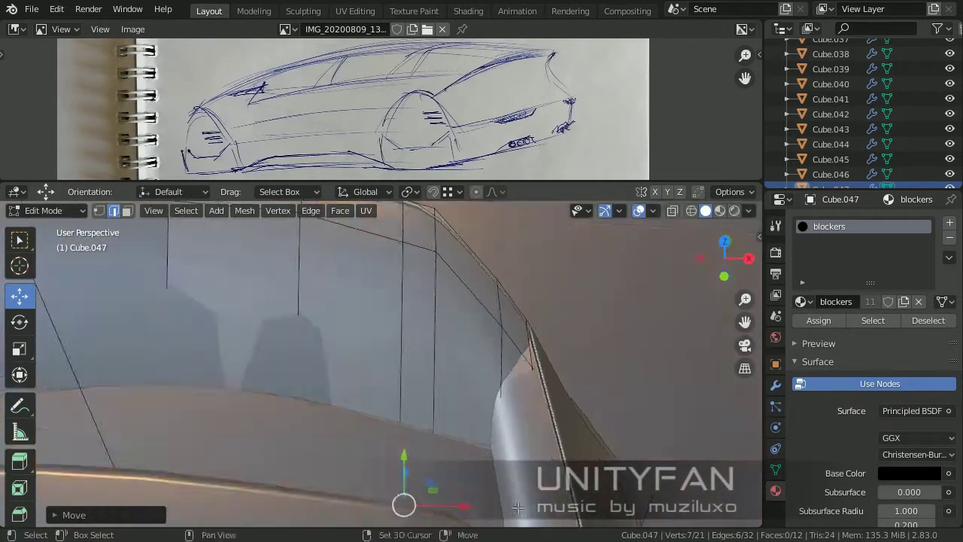
Briefly inspect the Cube.043 piece's mesh in Edit Mode from a new angle.
key(Tab)
mouse_move(502, 364)
middle_down()
mouse_move(274, 370)
mouse_move(295, 349)
mouse_move(447, 379)
middle_up()
click(447, 378)
key(Tab)
mouse_move(387, 372)
middle_down()
mouse_move(687, 291)
mouse_move(603, 316)
mouse_move(547, 292)
mouse_move(644, 382)
mouse_move(266, 395)
middle_up()
key(Tab)
Extrude the end edge of black trim Cube.046 and move it into place.
click(547, 292)
key(Tab)
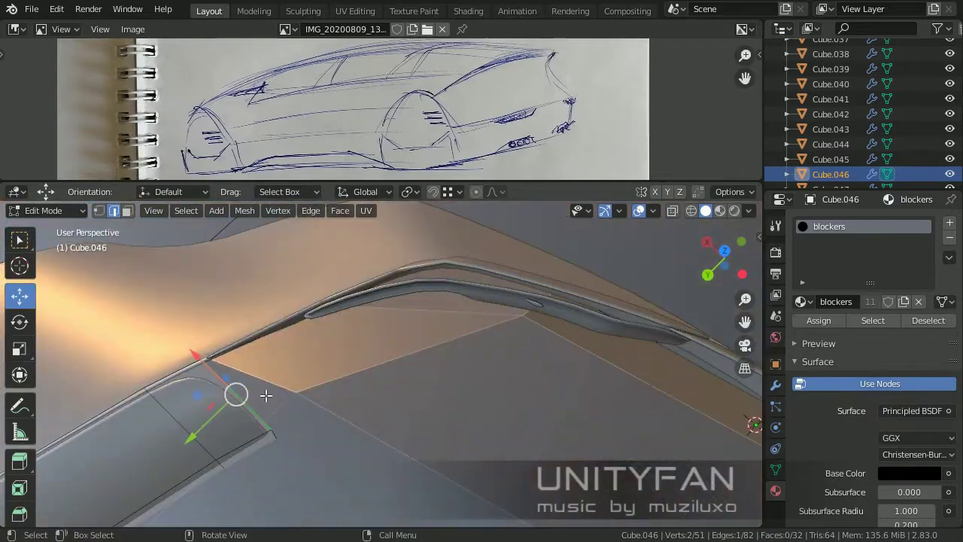
middle_drag(638, 367, 473, 318)
key(e)
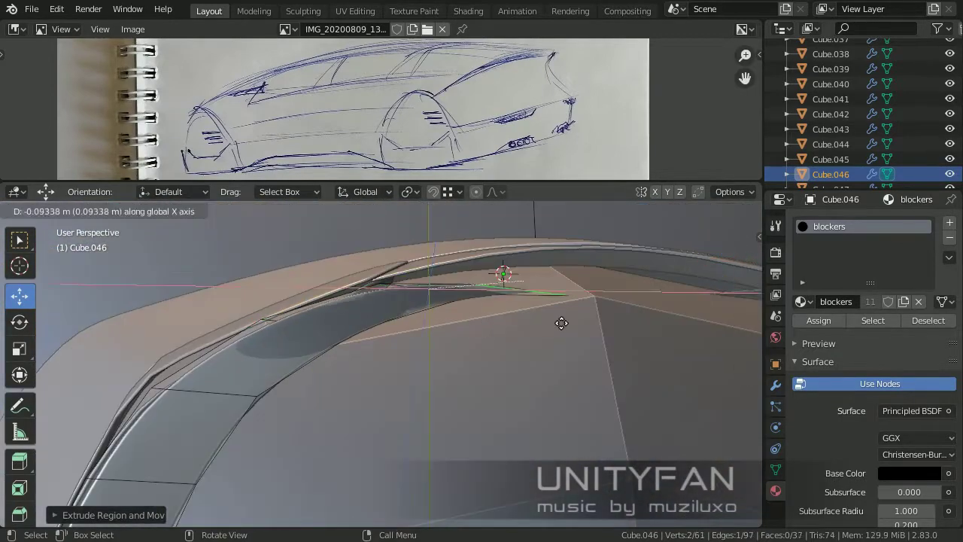
click(530, 364)
middle_drag(530, 363, 424, 319)
key(g)
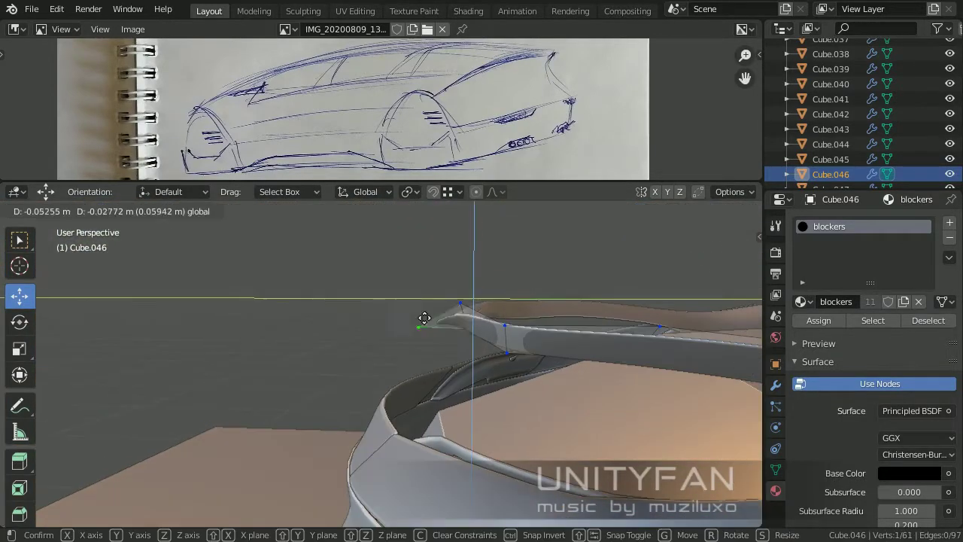
click(492, 342)
mouse_move(493, 342)
middle_down()
mouse_move(490, 290)
mouse_move(472, 369)
mouse_move(366, 401)
mouse_move(372, 374)
mouse_move(450, 427)
mouse_move(350, 301)
middle_up()
Reposition individual trim vertices so Cube.046 follows the canopy edge.
click(343, 354)
key(g)
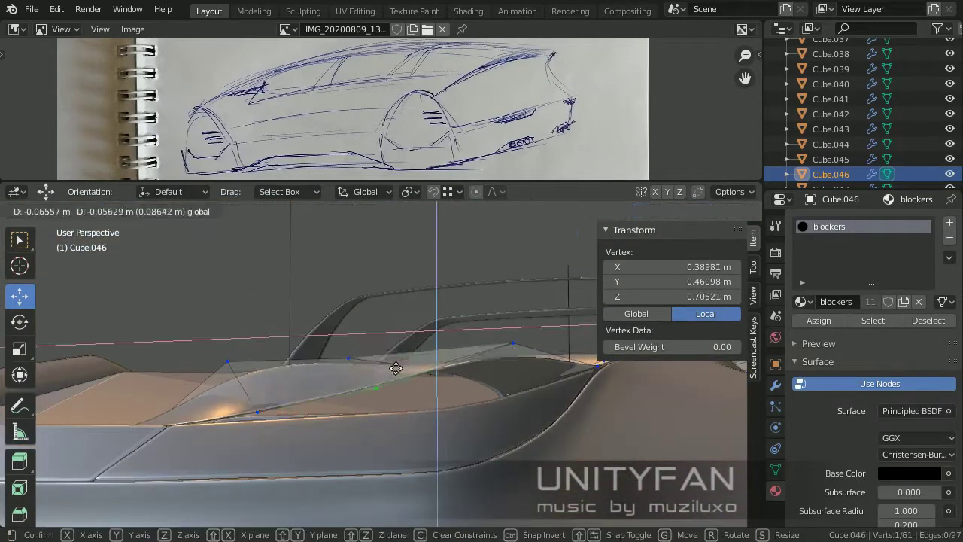
click(424, 339)
middle_drag(424, 339, 338, 395)
key(g)
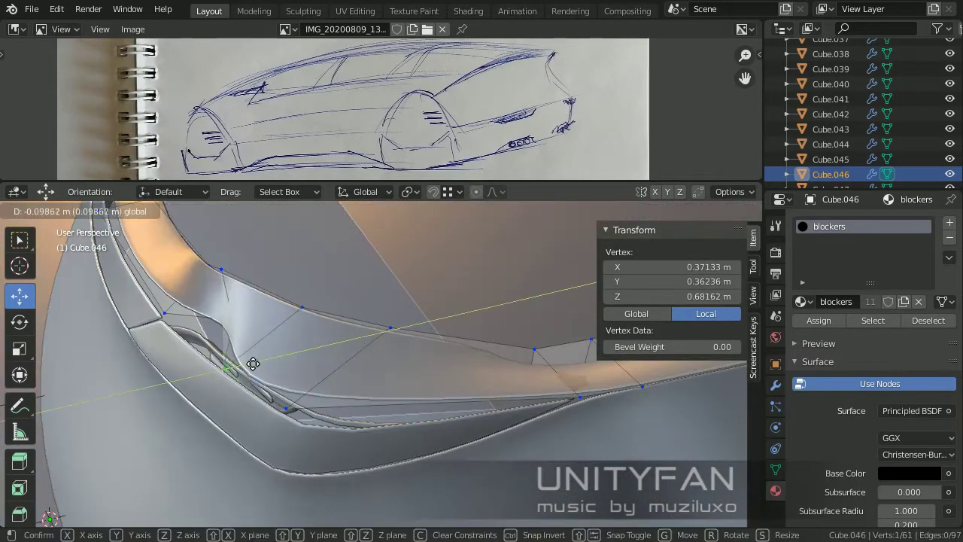
mouse_move(281, 331)
middle_down()
mouse_move(354, 422)
mouse_move(382, 344)
mouse_move(360, 350)
middle_up()
click(348, 407)
click(465, 354)
mouse_move(444, 392)
middle_down()
mouse_move(463, 352)
mouse_move(436, 348)
mouse_move(337, 430)
mouse_move(419, 334)
mouse_move(335, 305)
mouse_move(193, 441)
mouse_move(301, 445)
middle_up()
click(335, 305)
click(301, 445)
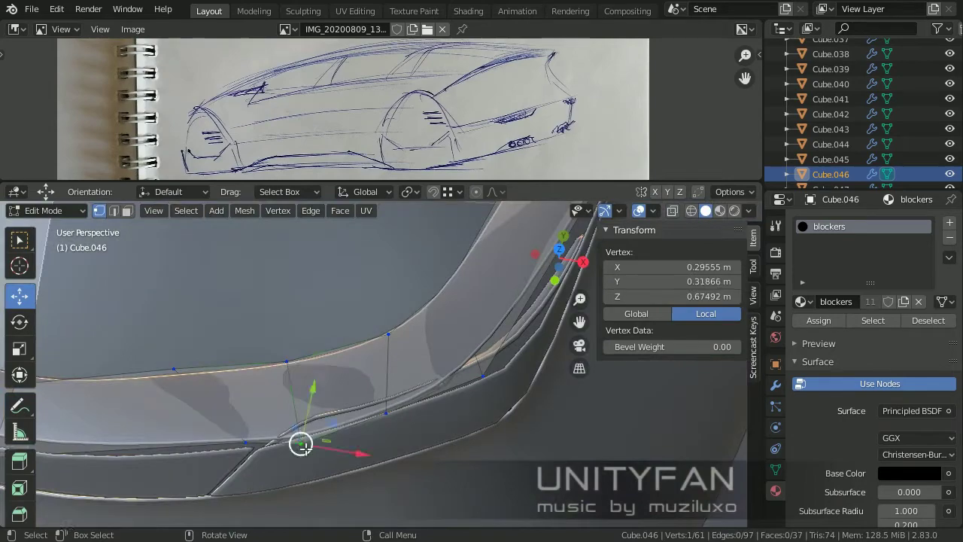
click(406, 352)
Adjust another vertex, then extrude a path of trim edges further along the canopy.
middle_drag(406, 351, 389, 462)
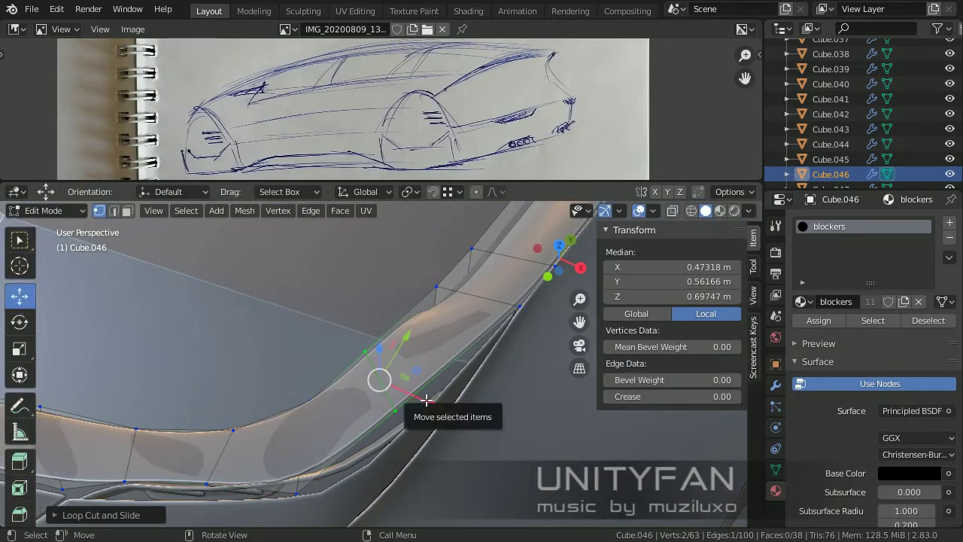
mouse_move(426, 399)
middle_down()
mouse_move(418, 309)
mouse_move(251, 401)
middle_up()
click(418, 309)
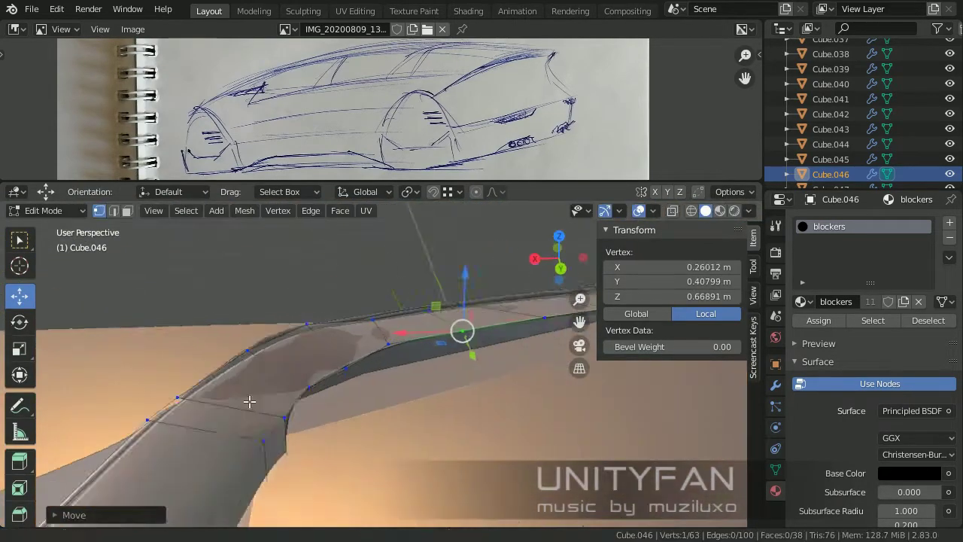
click(241, 335)
key(g)
middle_drag(462, 321, 339, 351)
ctrl+click(339, 350)
key(e)
click(306, 347)
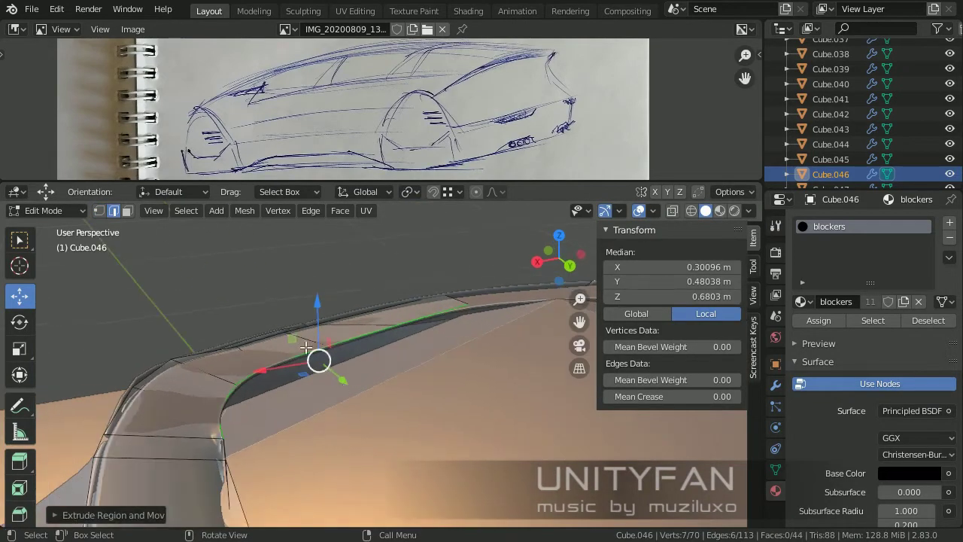
click(351, 385)
Switch to wireframe shading and adjust a vertex of the new extrusion.
key(z)
click(139, 430)
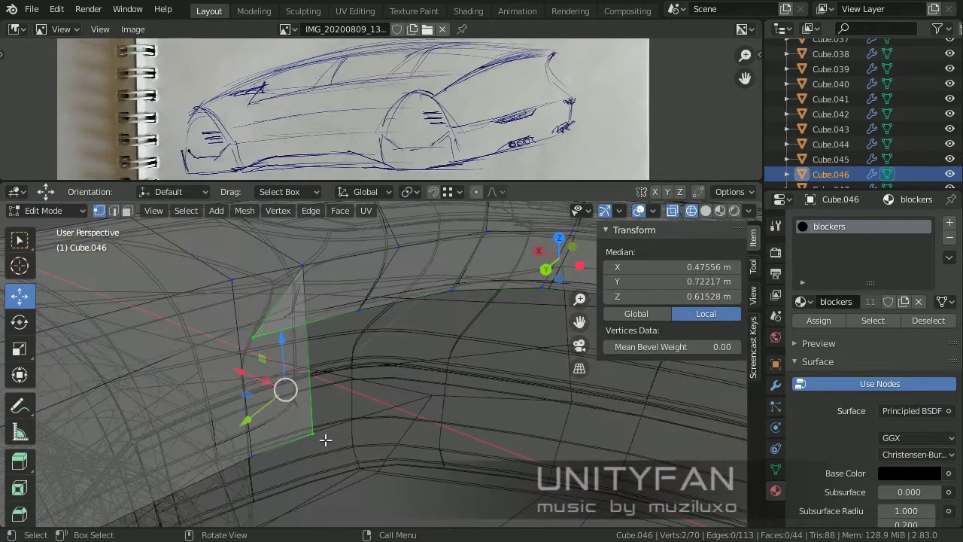
middle_drag(302, 459, 278, 407)
click(279, 407)
click(294, 342)
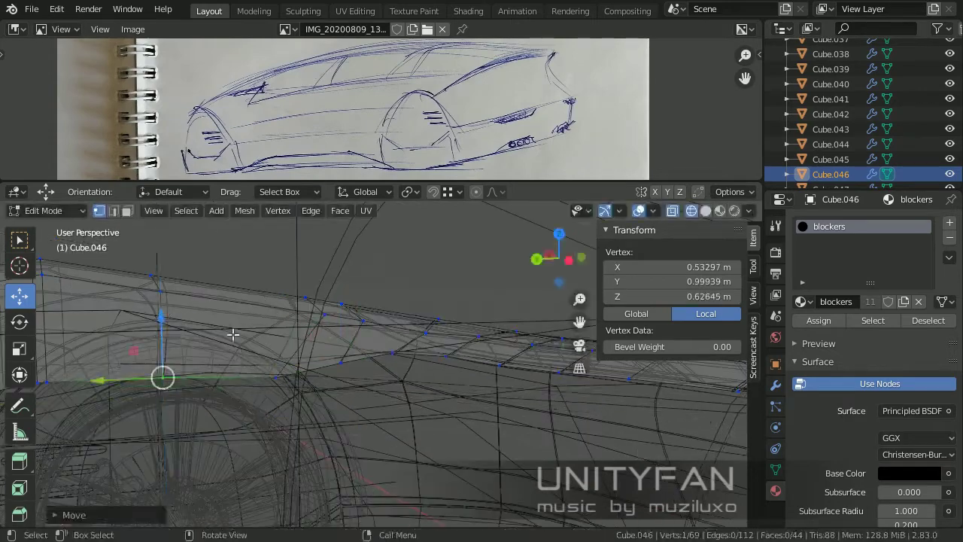
Return to Object Mode and view the car in Material Preview with the side panel hidden.
key(Tab)
key(shift+z)
mouse_move(233, 334)
middle_down()
mouse_move(370, 399)
mouse_move(345, 354)
mouse_move(367, 366)
mouse_move(508, 382)
mouse_move(497, 423)
mouse_move(597, 382)
mouse_move(421, 391)
mouse_move(466, 480)
mouse_move(514, 283)
middle_up()
key(z)
click(432, 395)
key(n)
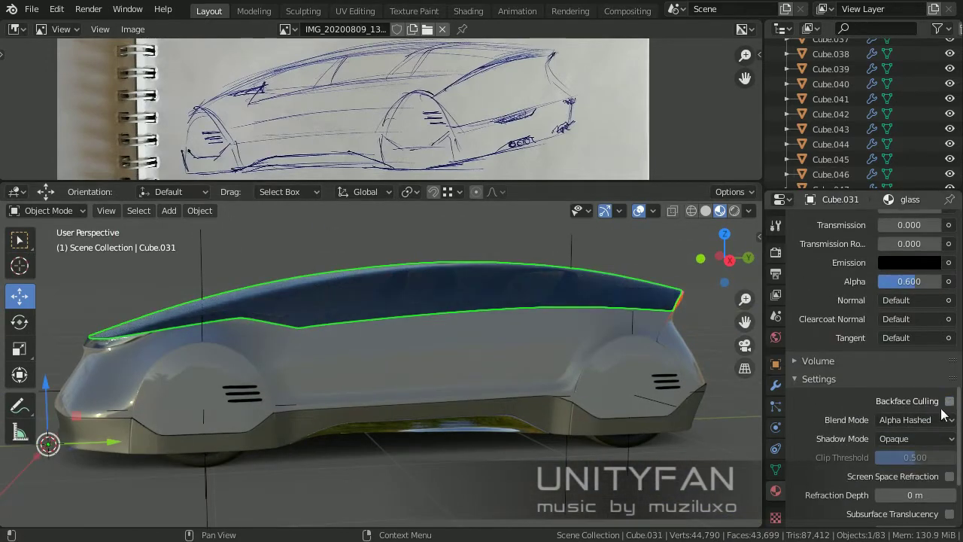
Set the glass material to Alpha Hashed blending with Alpha 0.5.
middle_drag(855, 389, 950, 431)
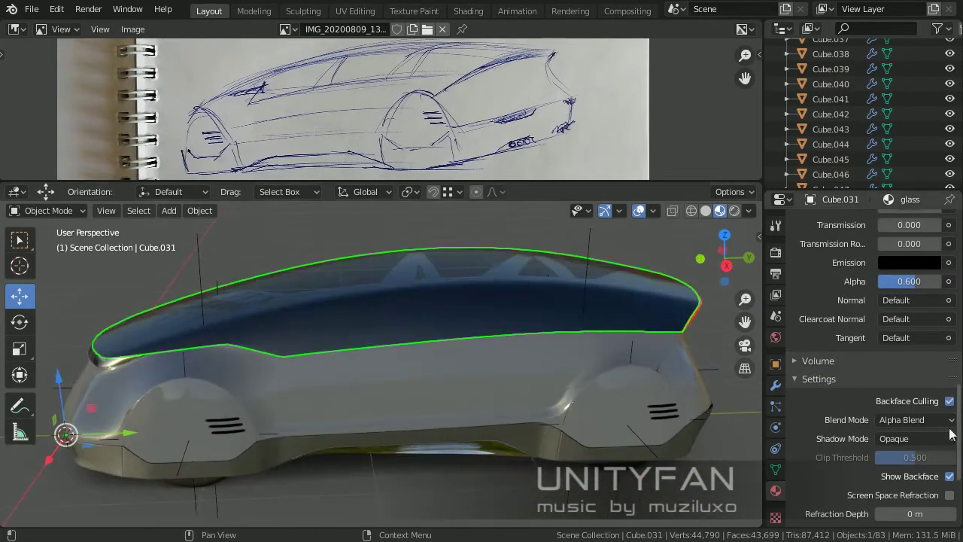
click(890, 470)
scroll(925, 456, up, 2)
text(0.)
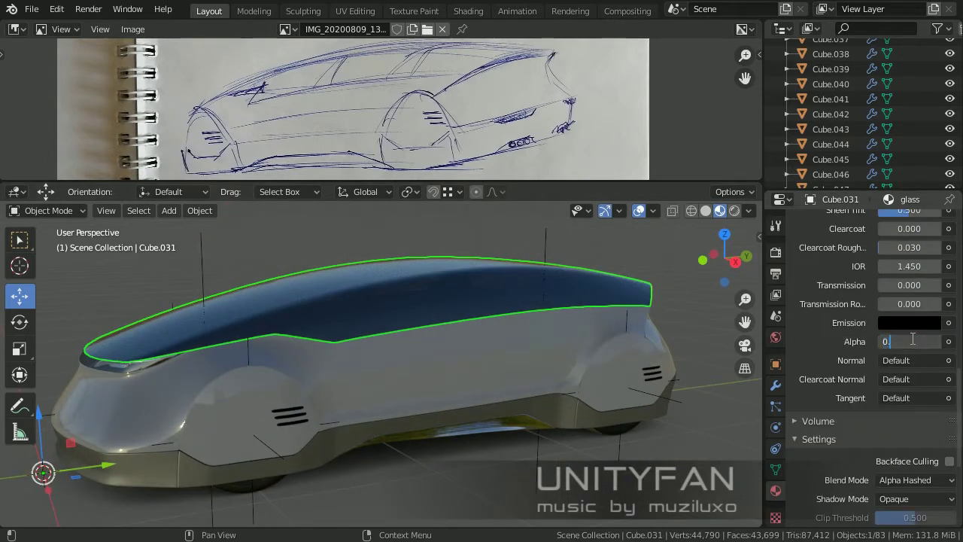
text(5)
key(Return)
Select the plasticBlur front panel Cube.040 and enter its Edit Mode.
mouse_move(494, 355)
middle_down()
mouse_move(586, 384)
mouse_move(622, 364)
mouse_move(533, 361)
middle_up()
scroll(497, 323, up, 5)
click(458, 285)
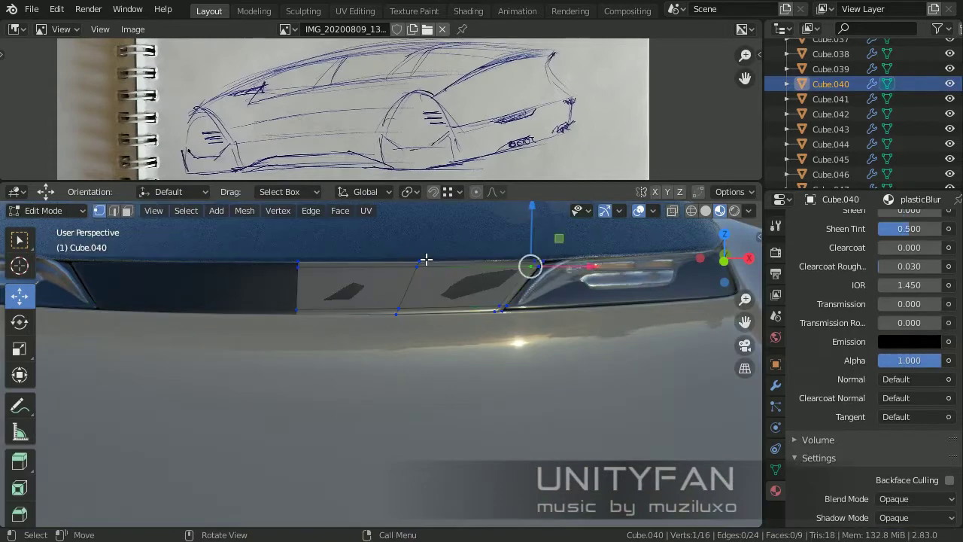
middle_drag(426, 259, 496, 382)
key(Tab)
key(Tab)
mouse_move(366, 378)
middle_down()
mouse_move(315, 391)
mouse_move(335, 396)
middle_up()
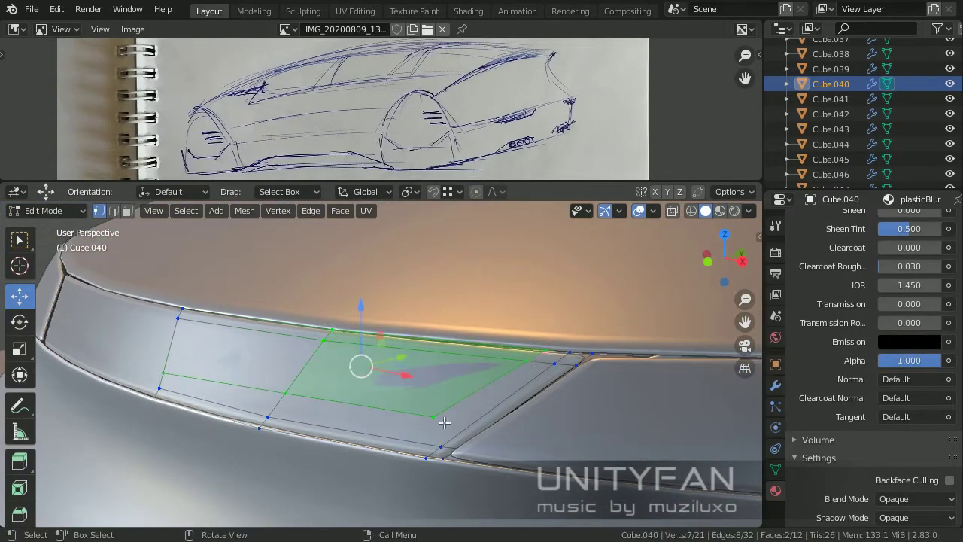
middle_drag(444, 423, 538, 365)
Knife new cuts into Cube.040 and dissolve the unwanted edges.
key(k)
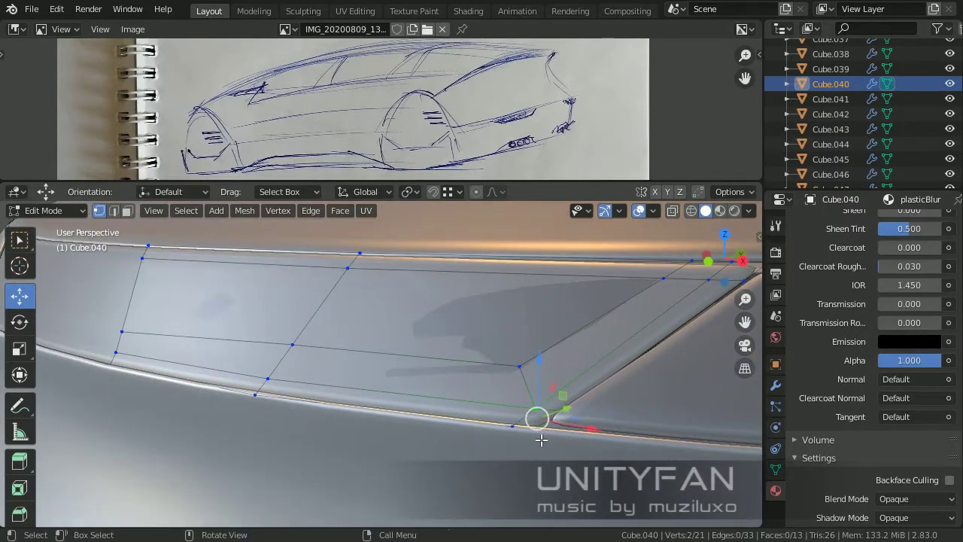
middle_drag(542, 440, 493, 441)
middle_drag(477, 382, 551, 397)
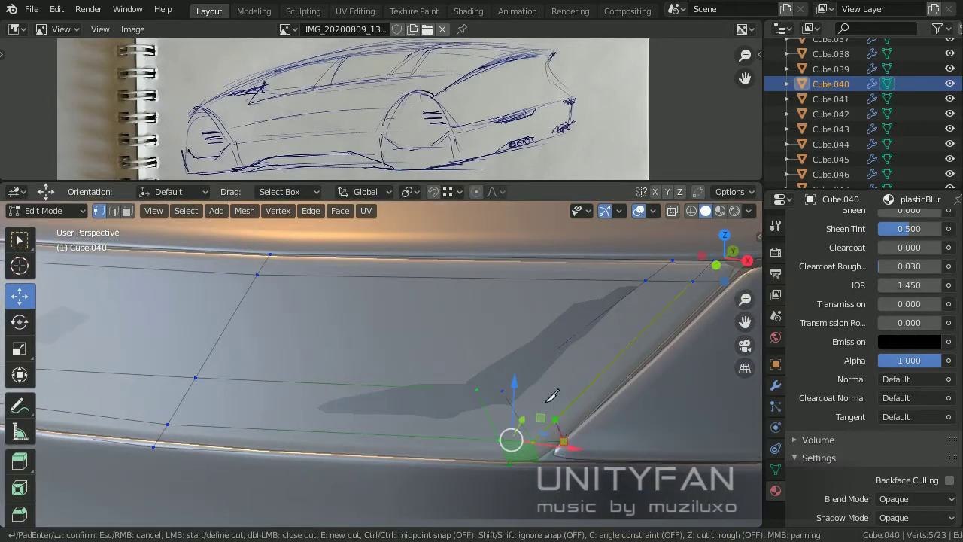
key(x)
click(532, 450)
middle_drag(532, 450, 246, 372)
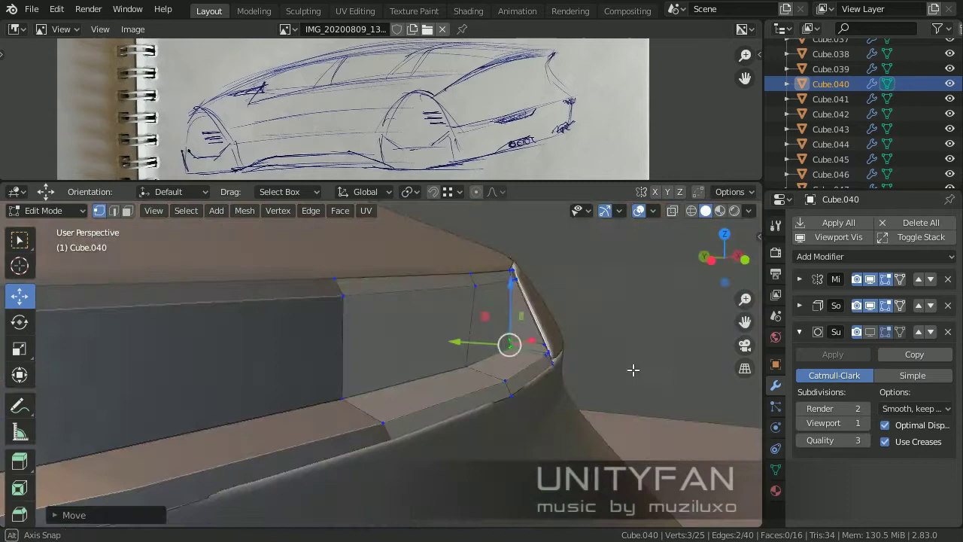
shift+click(477, 382)
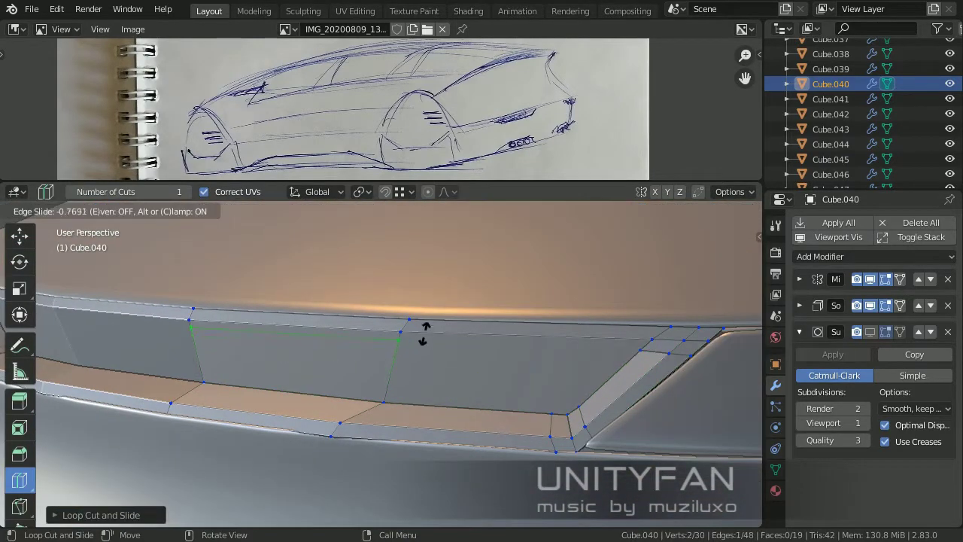
middle_drag(585, 402, 517, 397)
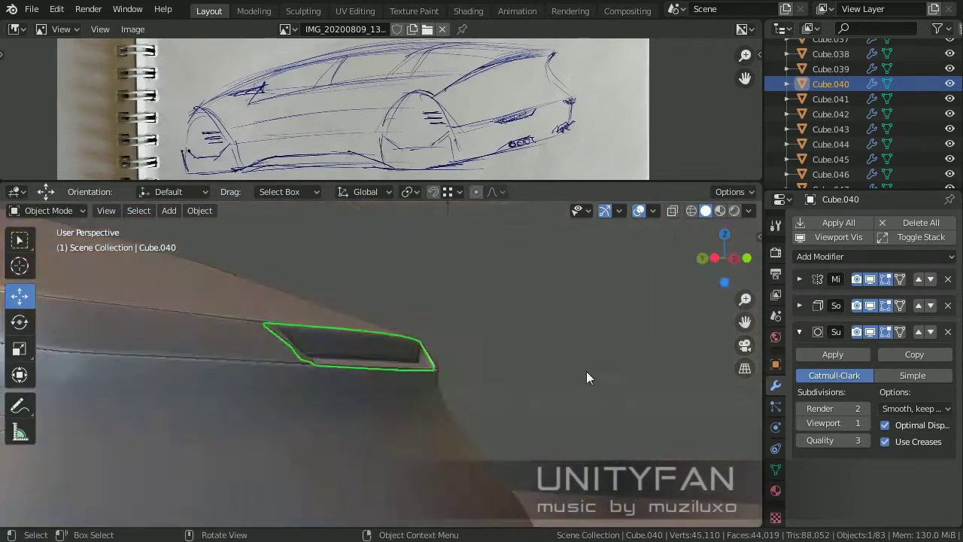
In Material Preview, slide chrome strip Cube.048 along the Y axis of the front trim.
key(z)
click(406, 487)
mouse_move(407, 437)
middle_down()
mouse_move(421, 456)
mouse_move(568, 426)
mouse_move(510, 389)
mouse_move(440, 367)
middle_up()
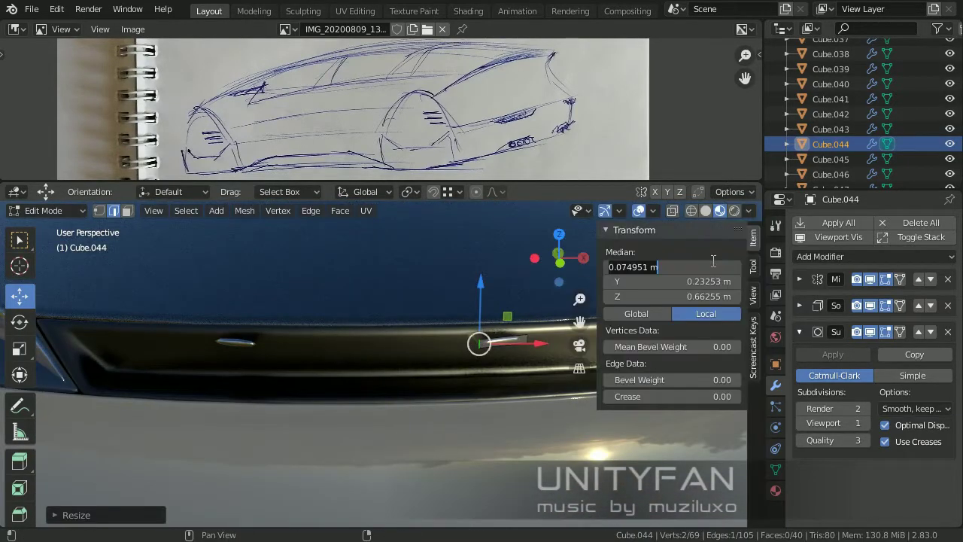
mouse_move(452, 356)
middle_down()
mouse_move(467, 357)
mouse_move(365, 385)
middle_up()
key(n)
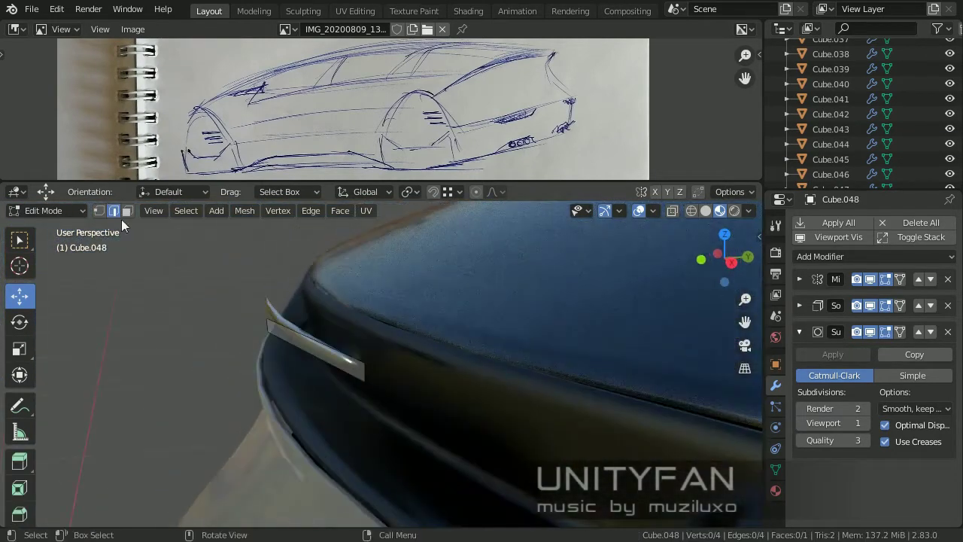
key(g)
key(y)
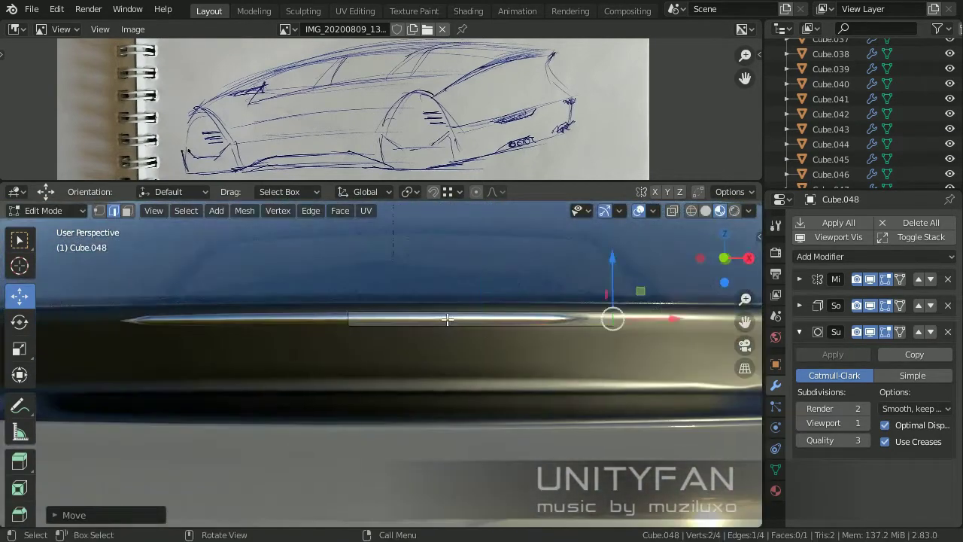
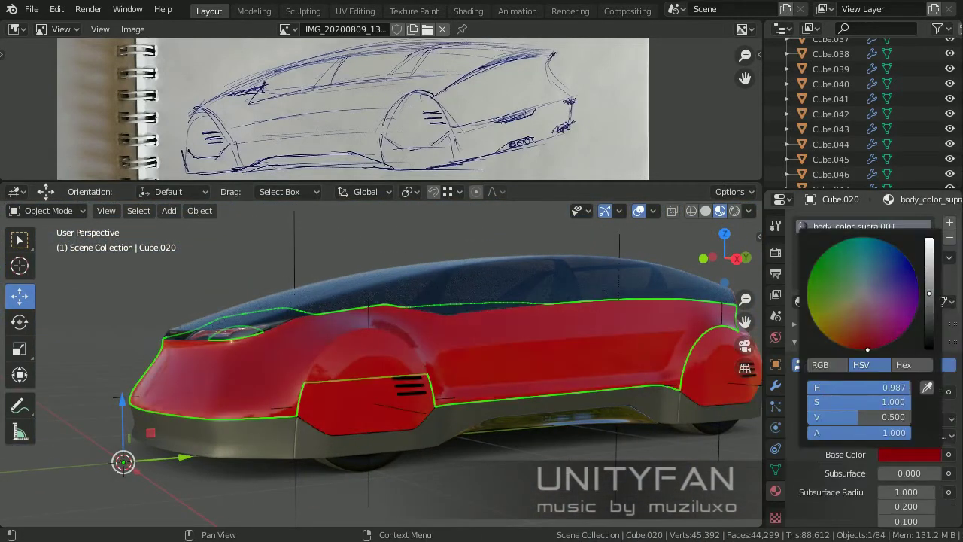
Orbit the viewport to inspect the dark red car body.
mouse_move(539, 321)
middle_down()
mouse_move(479, 365)
mouse_move(423, 366)
mouse_move(538, 338)
mouse_move(441, 387)
mouse_move(494, 366)
mouse_move(501, 497)
mouse_move(613, 510)
mouse_move(448, 499)
mouse_move(408, 516)
mouse_move(448, 506)
mouse_move(429, 496)
mouse_move(421, 506)
mouse_move(468, 500)
mouse_move(457, 513)
mouse_move(442, 508)
mouse_move(618, 510)
mouse_move(480, 489)
mouse_move(460, 476)
middle_up()
Turn off the camera's depth of field and reposition the camera to reframe the car.
scroll(228, 252, down, 5)
click(229, 252)
key(KP_0)
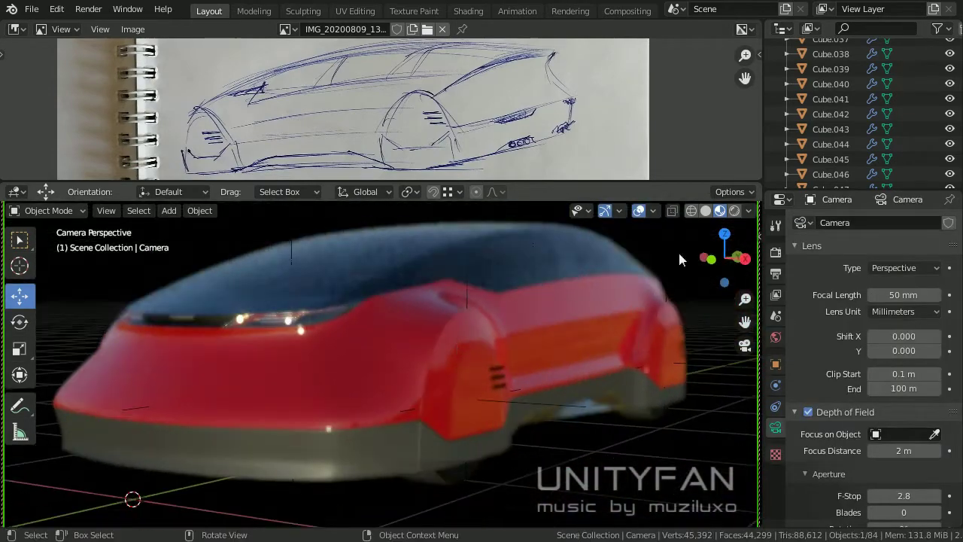
click(809, 411)
mouse_move(627, 392)
middle_down()
mouse_move(467, 400)
mouse_move(529, 400)
middle_up()
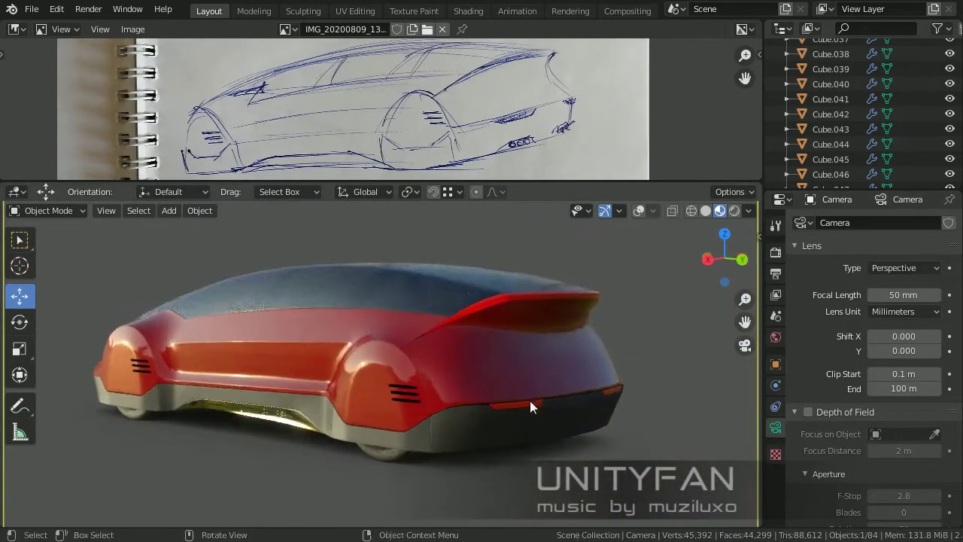
key(n)
mouse_move(572, 331)
middle_down()
mouse_move(520, 361)
mouse_move(440, 377)
mouse_move(572, 362)
middle_up()
key(n)
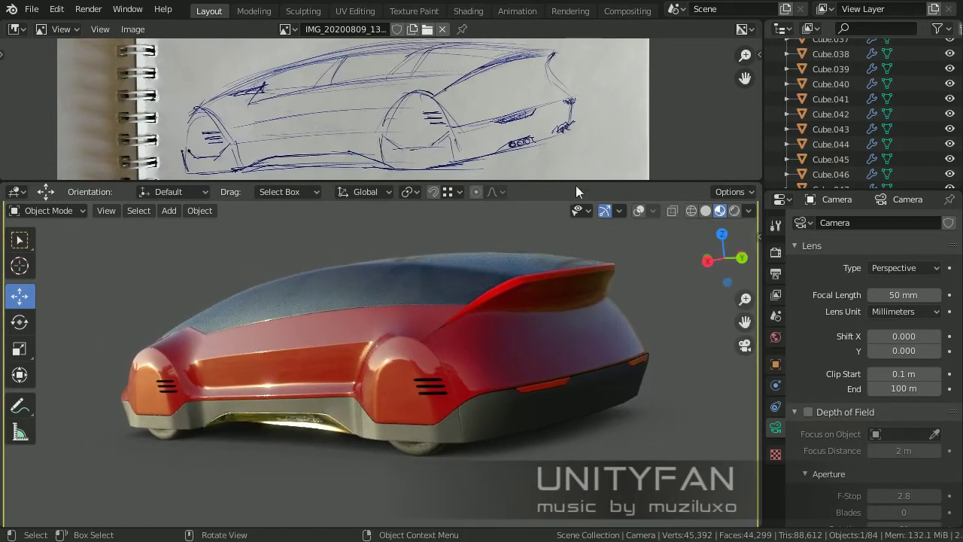
mouse_move(575, 185)
mouse_down()
mouse_move(562, 229)
mouse_move(521, 266)
mouse_up()
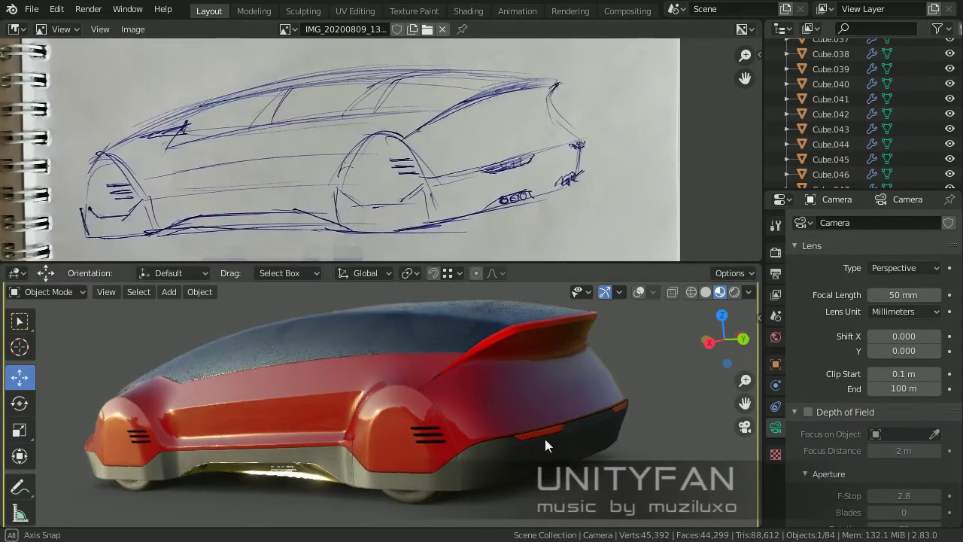
Rotate the viewport HDRI lighting to 180°.
click(587, 320)
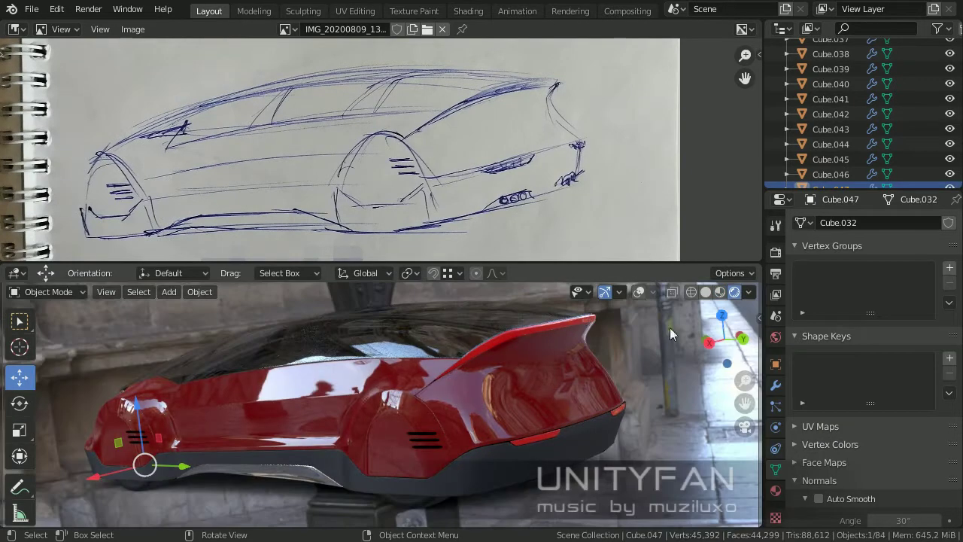
click(749, 292)
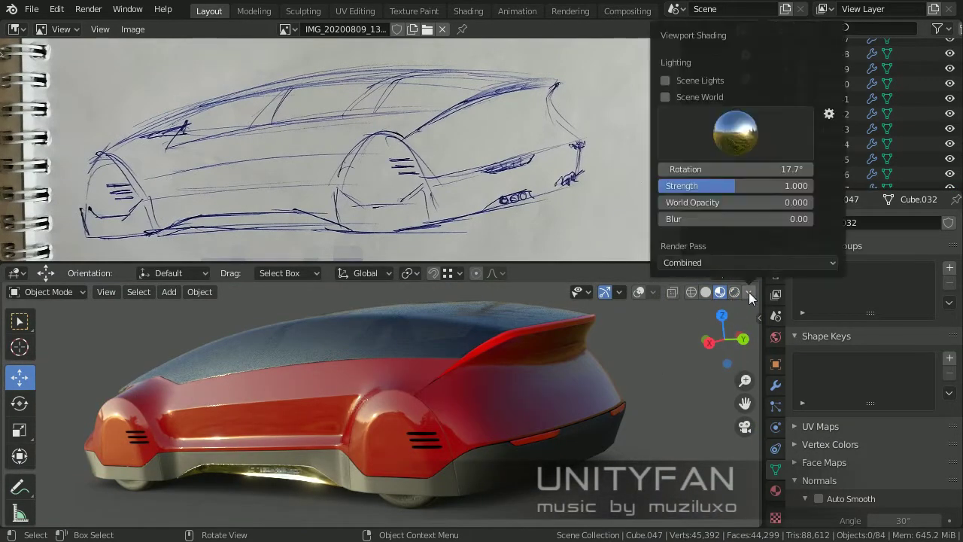
drag(707, 168, 721, 168)
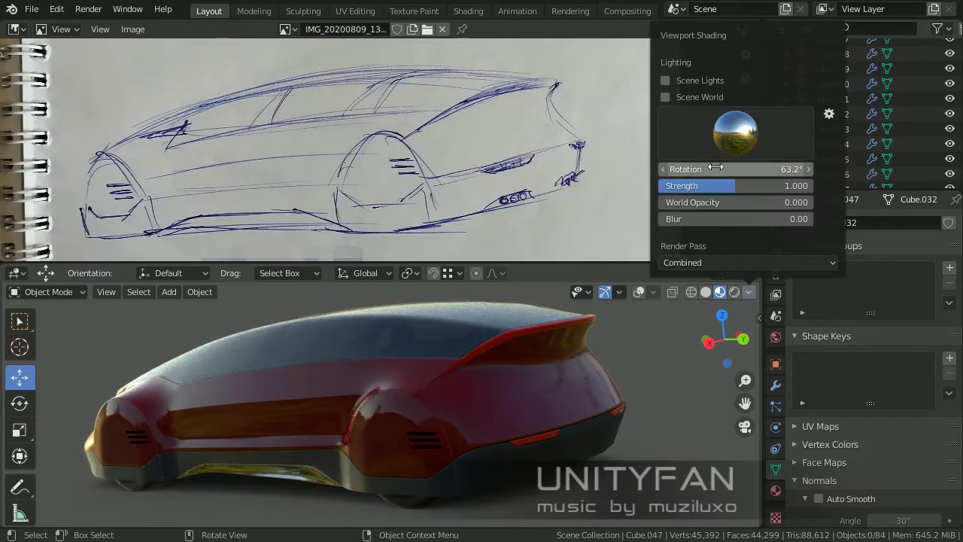
mouse_move(721, 169)
mouse_down()
mouse_move(768, 173)
mouse_move(728, 170)
mouse_up()
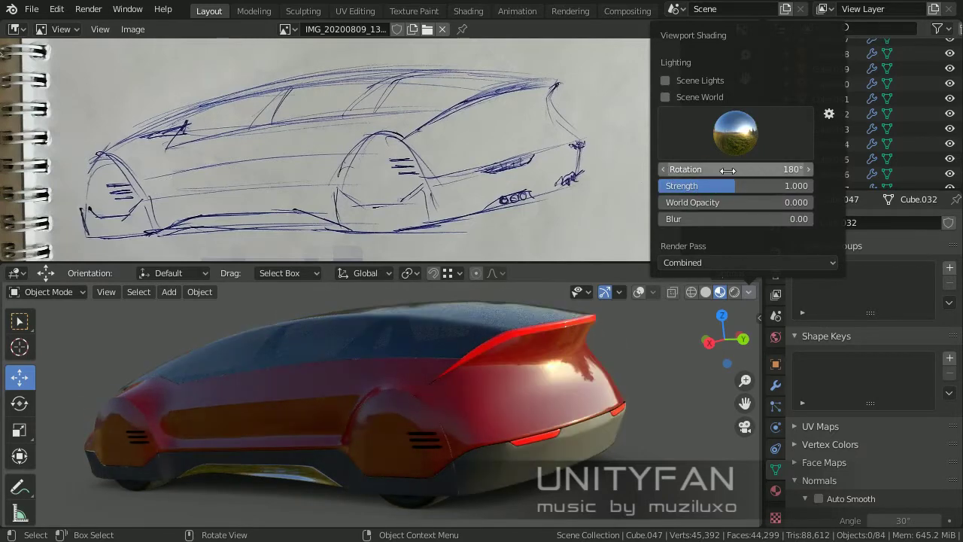
Set the glass material's blend mode to Alpha Hashed.
click(150, 452)
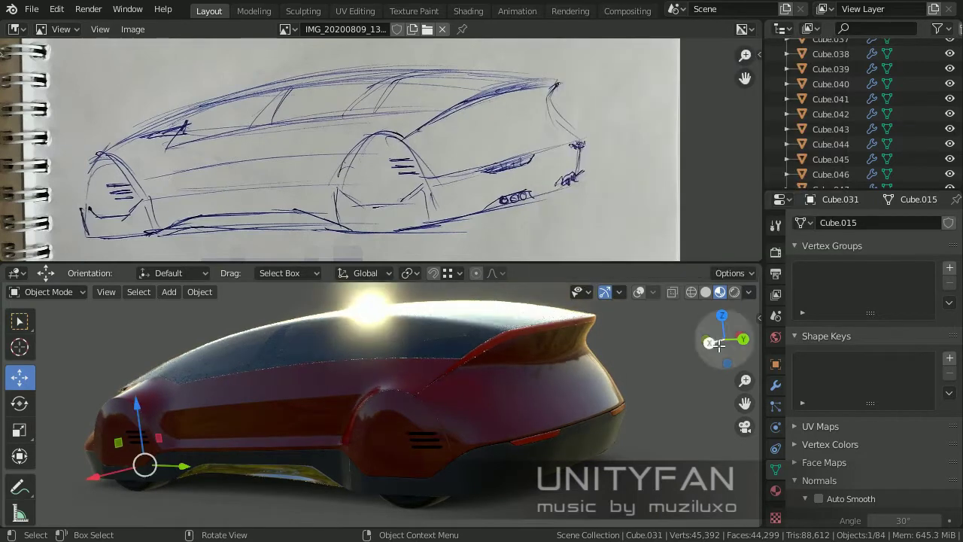
click(776, 491)
scroll(905, 441, down, 5)
scroll(904, 441, down, 5)
click(917, 389)
click(905, 406)
click(917, 389)
click(907, 441)
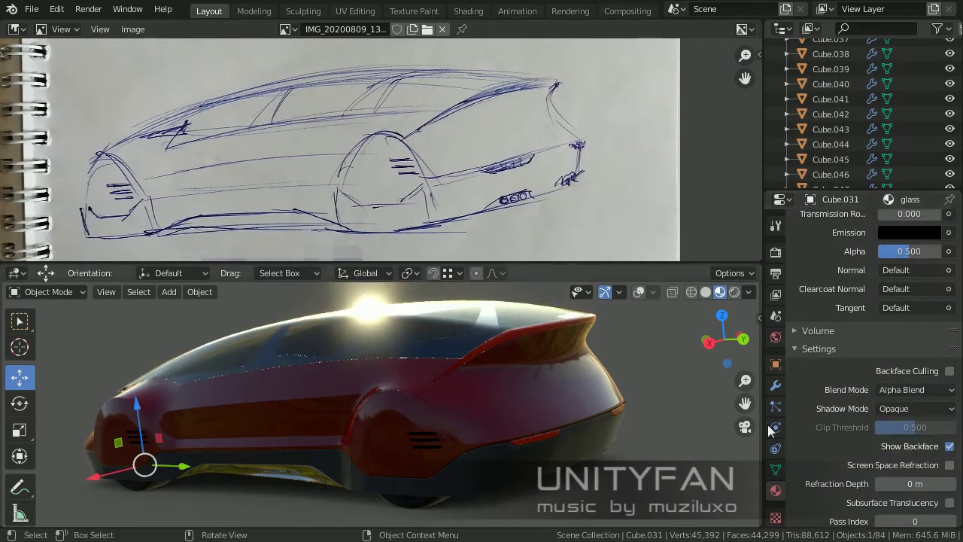
Set the glass Alpha to 0.8 with backface culling enabled.
scroll(882, 374, up, 3)
scroll(882, 373, up, 3)
double_click(895, 371)
text(0)
scroll(907, 452, down, 3)
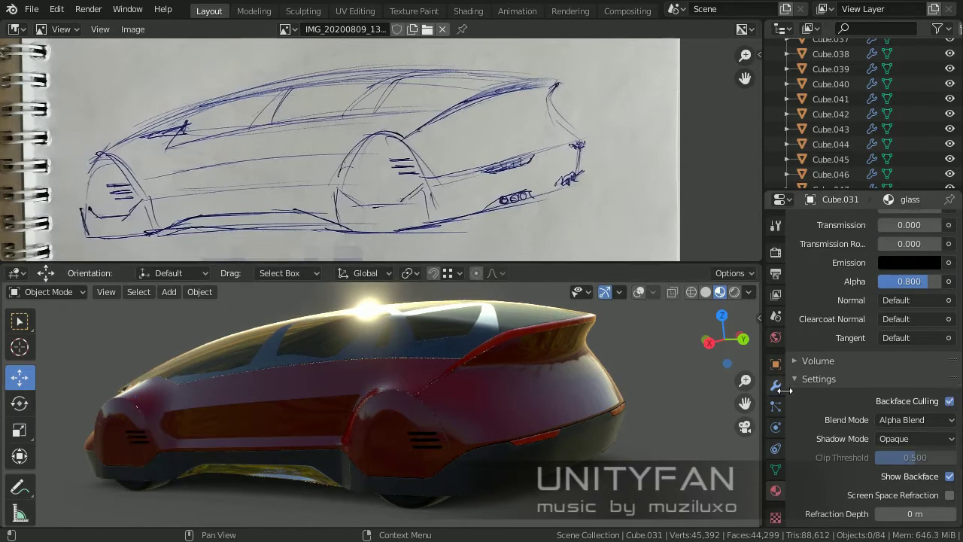
Rotate the viewport HDRI lighting to 94.3°.
click(749, 292)
drag(734, 169, 783, 169)
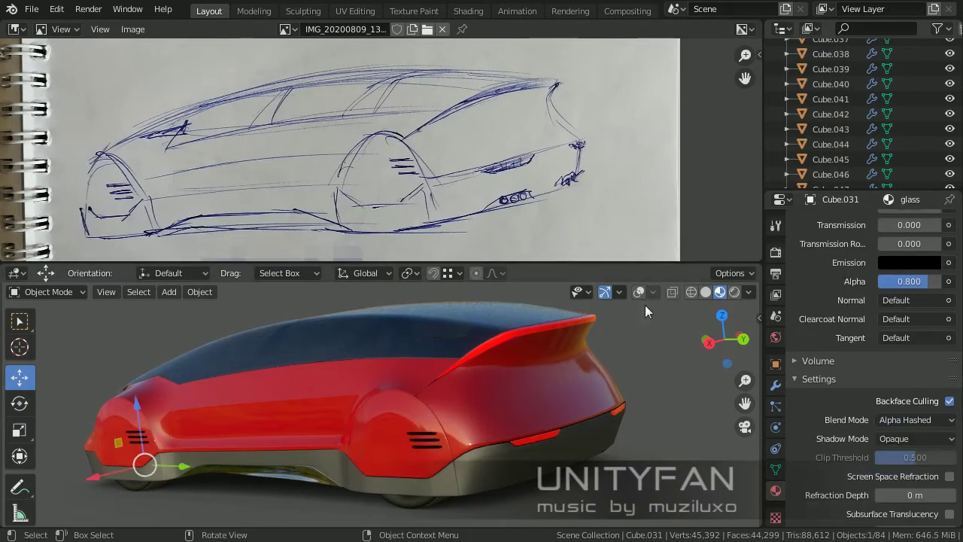
click(749, 292)
mouse_move(734, 169)
mouse_down()
mouse_move(760, 170)
mouse_move(720, 170)
mouse_move(760, 170)
mouse_up()
click(748, 292)
mouse_move(385, 421)
middle_down()
mouse_move(633, 420)
mouse_move(574, 429)
mouse_move(668, 430)
mouse_move(495, 430)
mouse_move(442, 403)
mouse_move(646, 385)
middle_up()
Try a grey studio HDRI, then another viewport lighting environment.
click(749, 292)
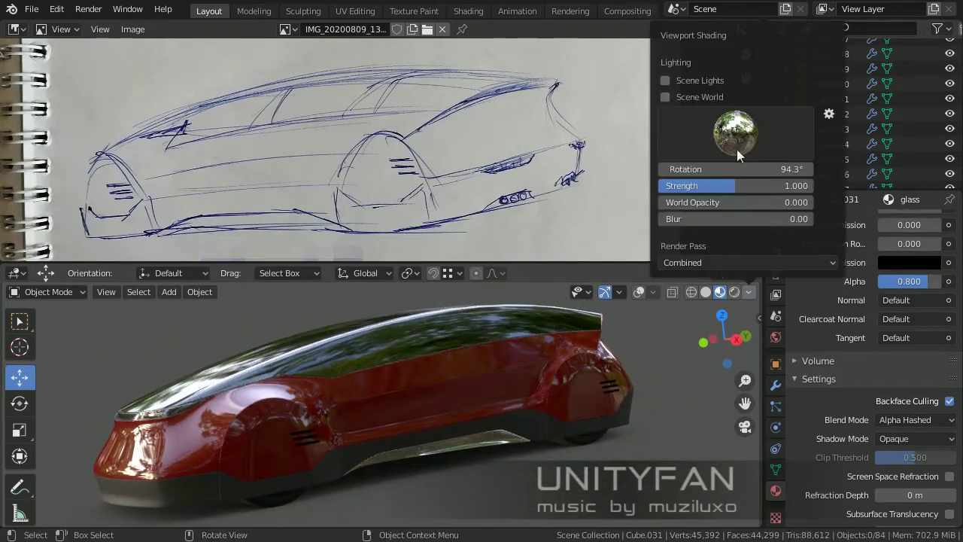
click(486, 190)
mouse_move(485, 417)
middle_down()
mouse_move(581, 447)
mouse_move(564, 437)
mouse_move(572, 453)
mouse_move(496, 439)
mouse_move(489, 452)
mouse_move(292, 452)
mouse_move(523, 455)
mouse_move(430, 443)
mouse_move(378, 454)
mouse_move(412, 424)
mouse_move(345, 452)
mouse_move(583, 436)
mouse_move(640, 420)
middle_up()
click(749, 292)
click(564, 183)
Change the body paint Base Color to near-white.
scroll(831, 410, up, 8)
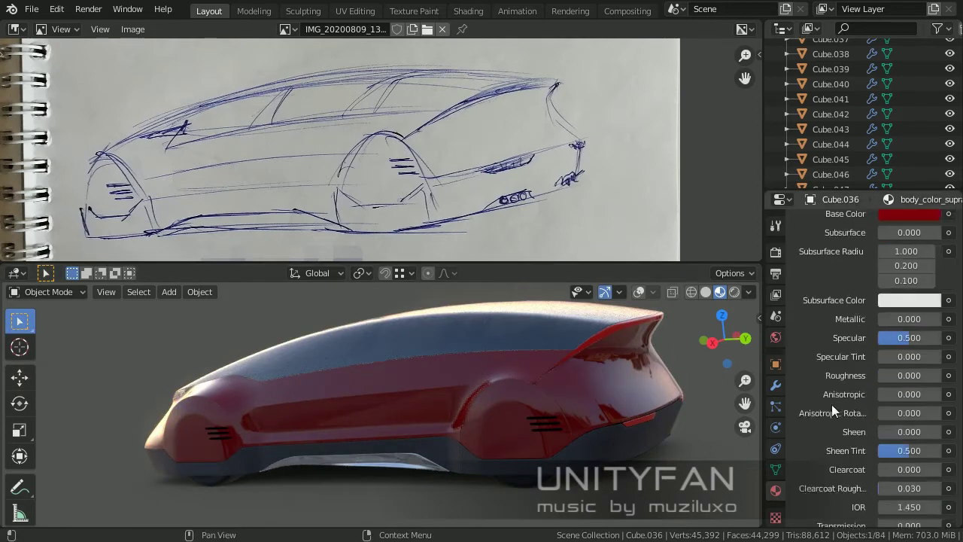
click(900, 304)
drag(934, 151, 934, 89)
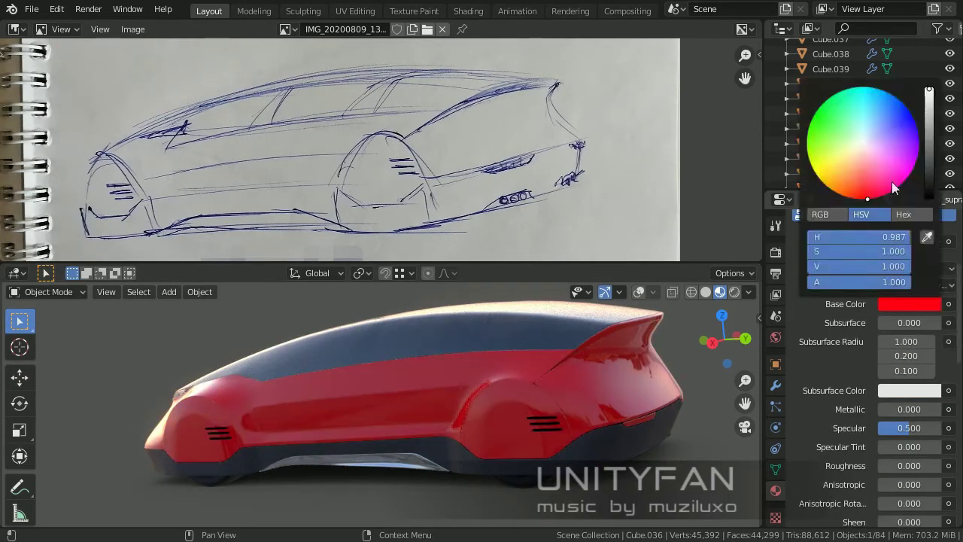
drag(894, 187, 866, 147)
mouse_move(617, 399)
middle_down()
mouse_move(554, 416)
mouse_move(510, 445)
mouse_move(588, 443)
mouse_move(652, 480)
mouse_move(559, 437)
mouse_move(640, 497)
mouse_move(749, 294)
middle_up()
mouse_move(657, 344)
alt+middle_down()
mouse_move(533, 427)
mouse_move(572, 408)
mouse_move(413, 484)
mouse_move(209, 485)
mouse_move(596, 484)
mouse_move(482, 440)
alt+middle_up()
Preview other viewport HDRIs and set the body Metallic to 1.0.
click(749, 292)
click(613, 188)
click(753, 292)
click(785, 185)
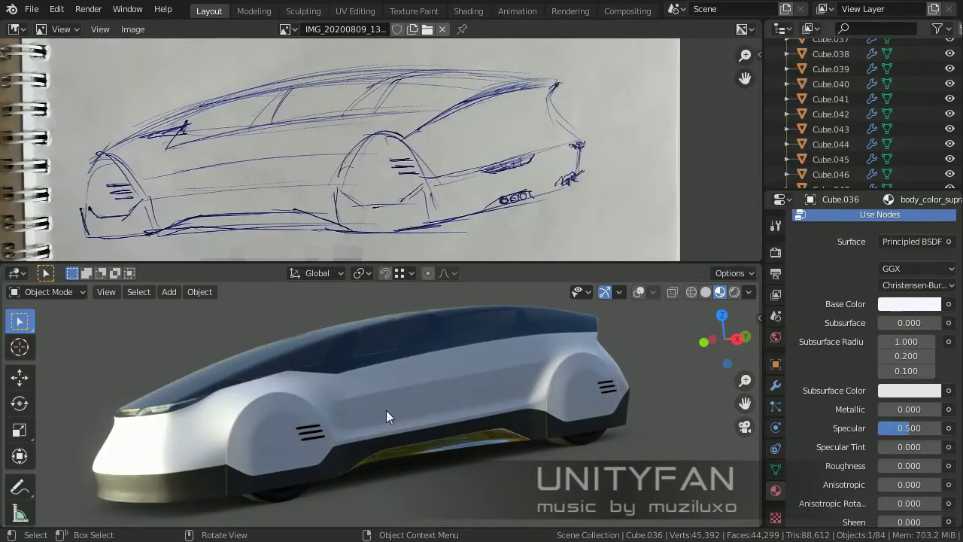
alt+middle_drag(386, 410, 672, 426)
drag(896, 409, 941, 409)
mouse_move(526, 436)
alt+middle_down()
mouse_move(365, 441)
mouse_move(389, 447)
mouse_move(271, 432)
mouse_move(606, 427)
alt+middle_up()
Set the body Roughness to 0.5 and Clearcoat to 1.0.
scroll(836, 391, down, 2)
drag(888, 427, 914, 427)
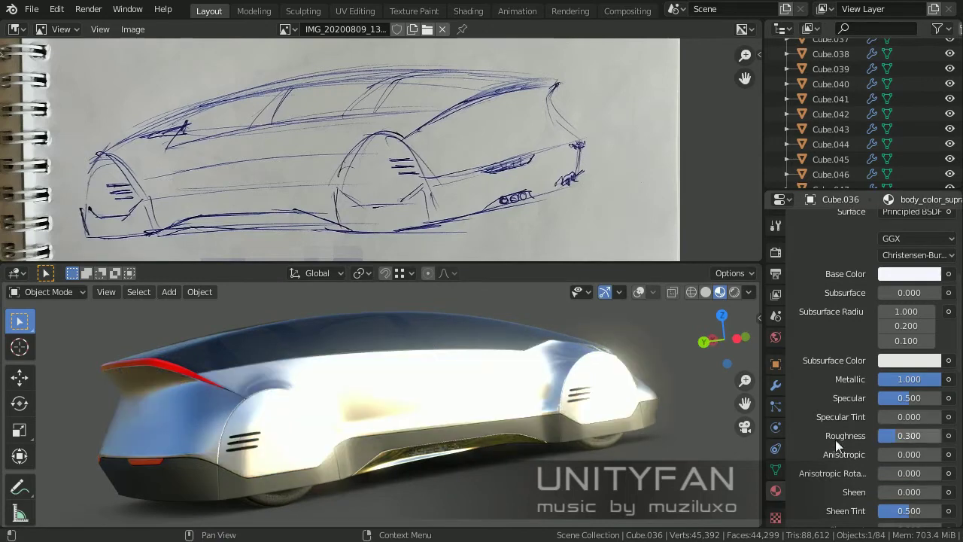
alt+middle_drag(451, 422, 500, 426)
scroll(902, 452, down, 4)
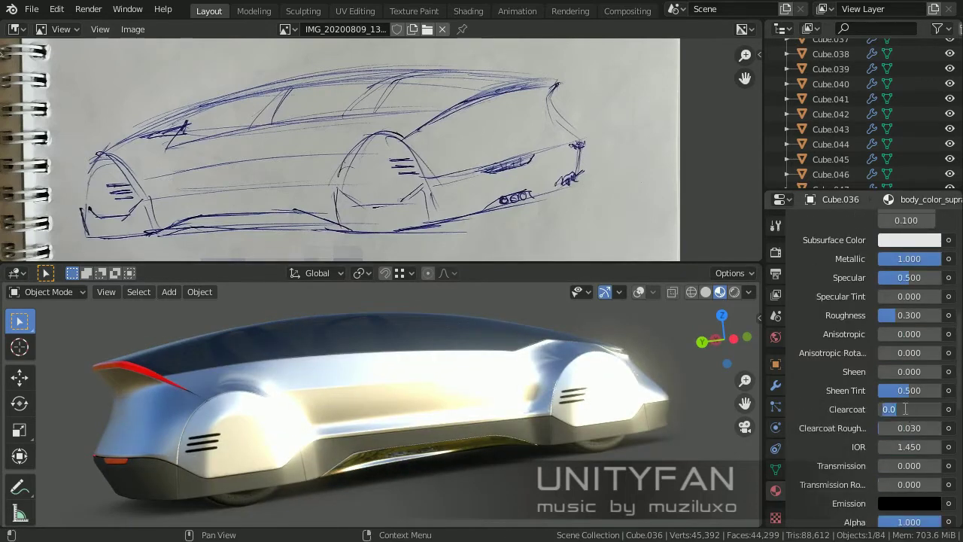
mouse_move(488, 431)
alt+middle_down()
mouse_move(496, 408)
mouse_move(555, 432)
mouse_move(500, 401)
mouse_move(437, 411)
mouse_move(630, 409)
alt+middle_up()
text(0.5)
key(Return)
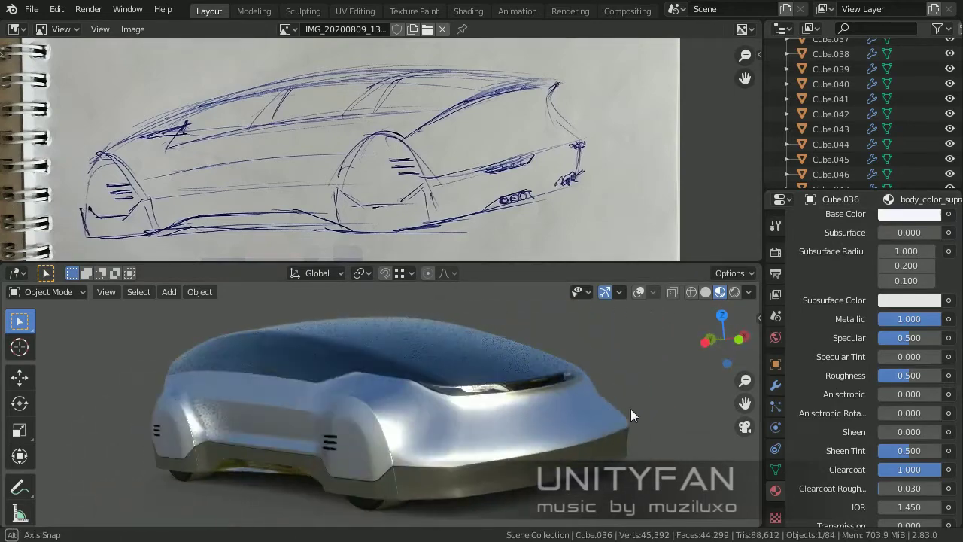
click(749, 292)
mouse_move(678, 362)
middle_down()
mouse_move(664, 388)
mouse_move(434, 413)
mouse_move(643, 429)
mouse_move(496, 422)
mouse_move(512, 339)
mouse_move(516, 400)
mouse_move(422, 400)
mouse_move(444, 406)
mouse_move(484, 301)
middle_up()
drag(483, 261, 484, 249)
Rotate the viewport HDRI and switch to the blue sky lighting environment.
click(749, 280)
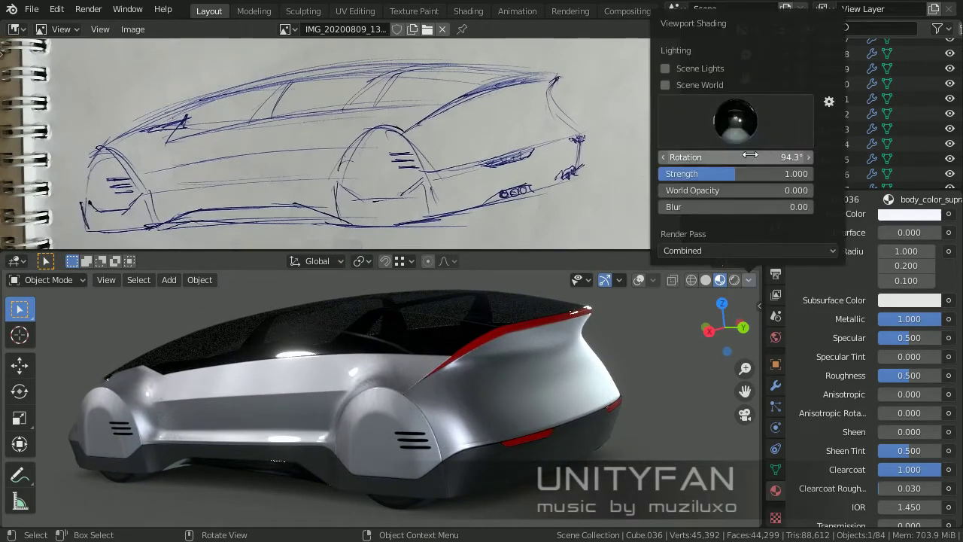
drag(700, 157, 775, 159)
click(749, 280)
click(736, 121)
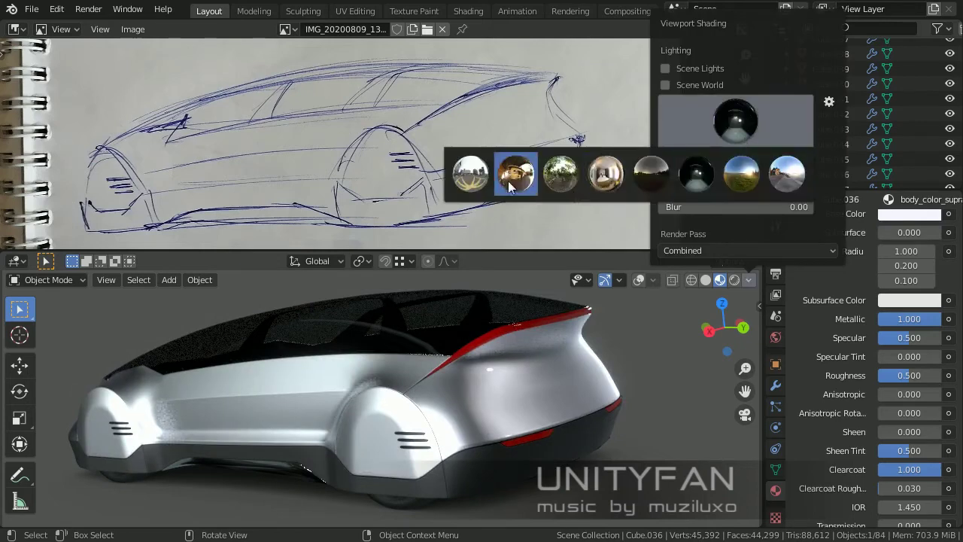
click(516, 173)
click(736, 120)
click(745, 177)
Save the blend file and switch the viewport to Rendered shading.
click(32, 9)
click(46, 108)
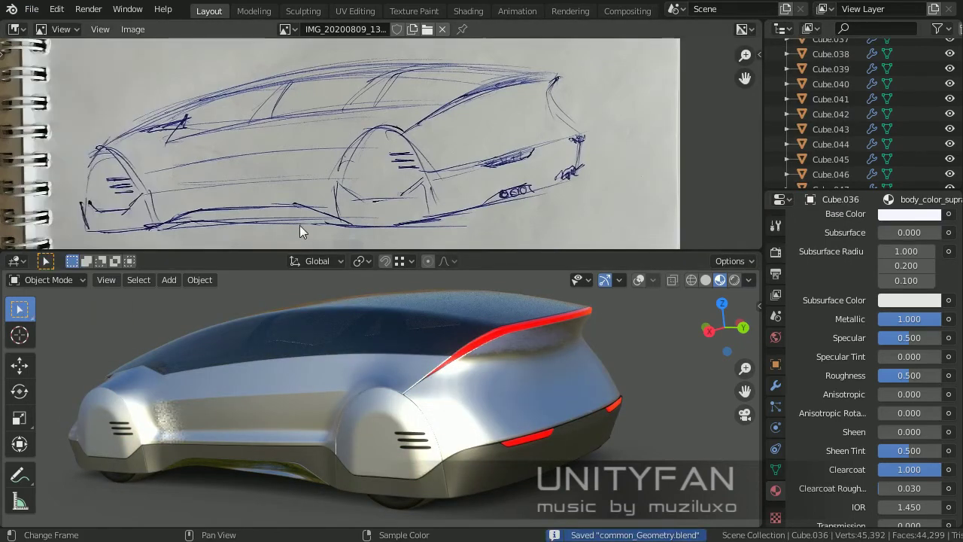
key(z)
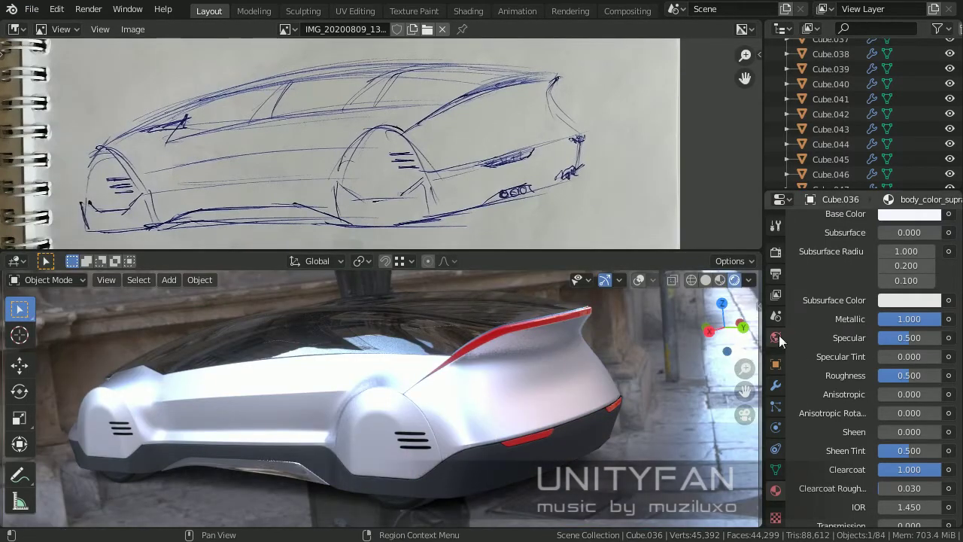
Load construction_yard_8k.hdr, then mall_parking_lot_8k.hdr, as the World environment.
click(776, 337)
click(936, 341)
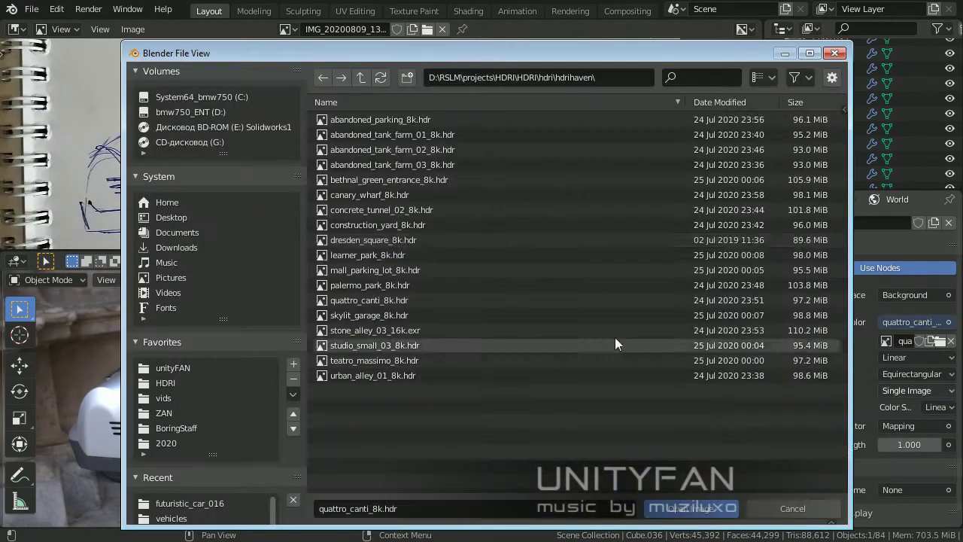
double_click(370, 367)
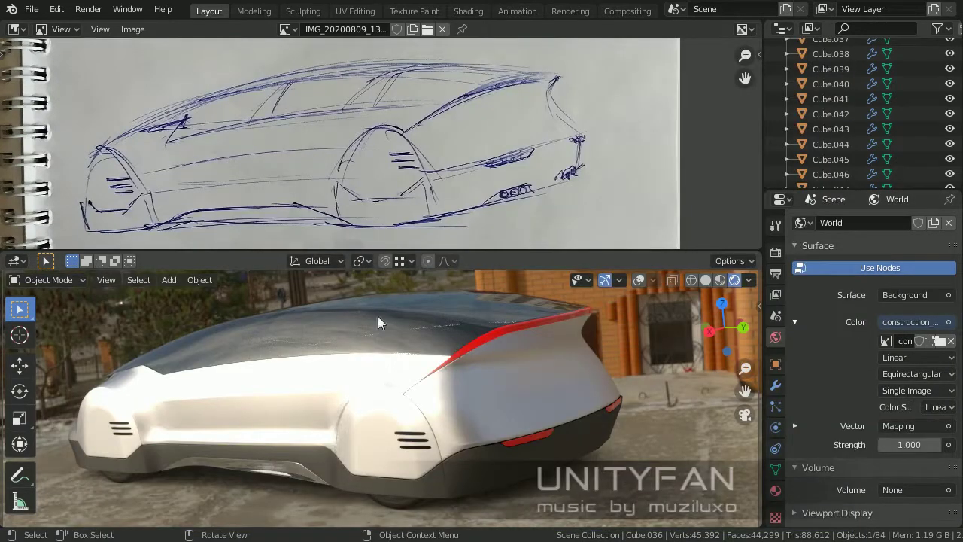
middle_drag(378, 316, 9, 398)
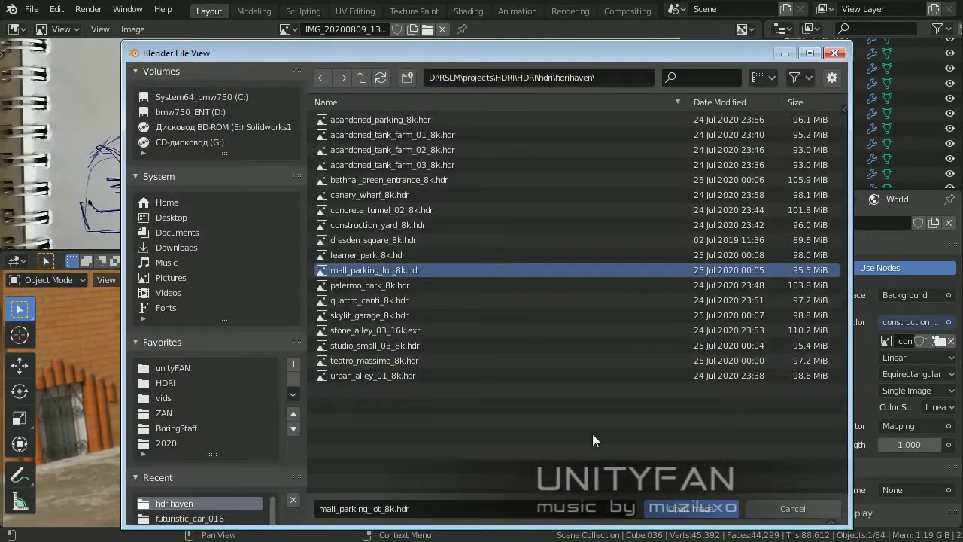
key(Return)
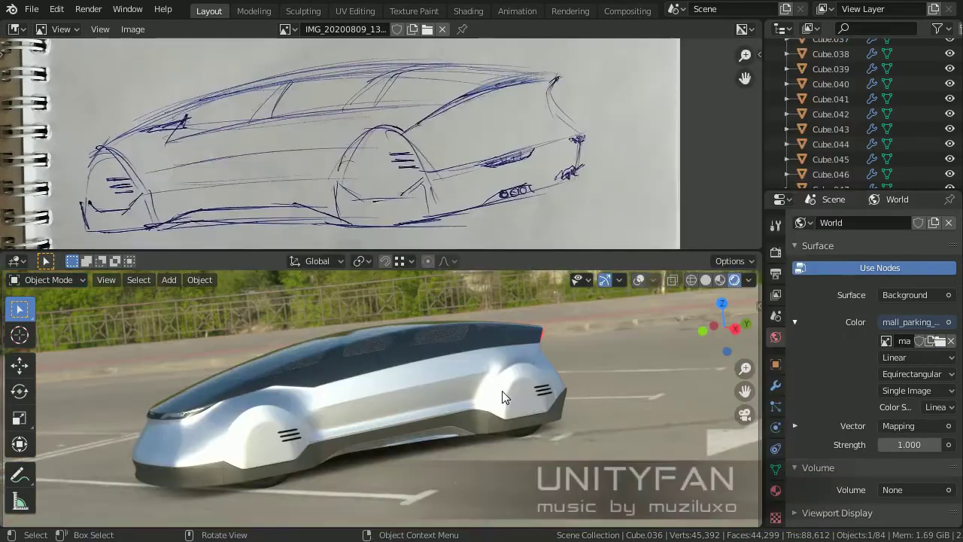
mouse_move(502, 390)
middle_down()
mouse_move(556, 406)
mouse_move(626, 403)
mouse_move(527, 406)
middle_up()
Show World nodes in a Shader Editor, rotate the mapping, and set Strength to 0.7.
drag(526, 251, 527, 92)
middle_drag(481, 291, 557, 137)
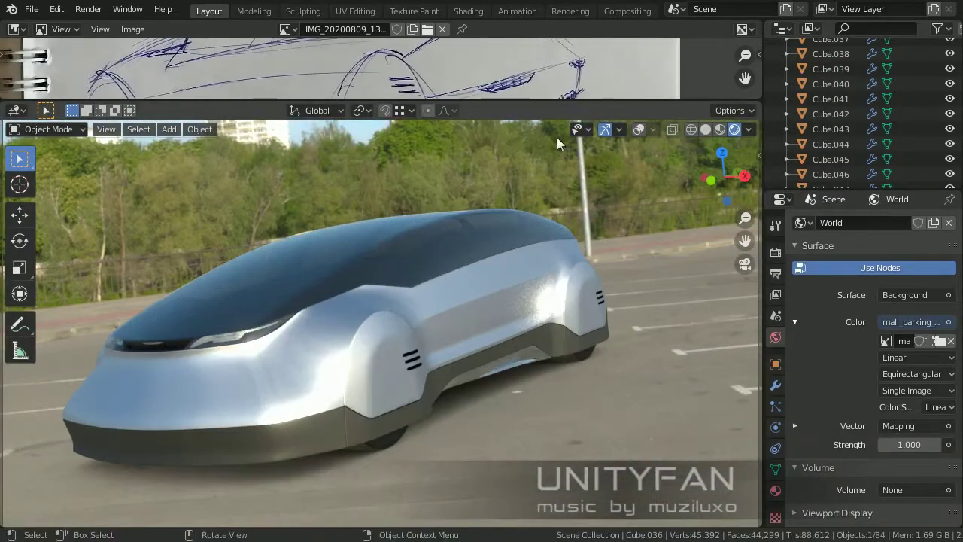
drag(579, 91, 582, 68)
drag(763, 113, 781, 113)
click(797, 29)
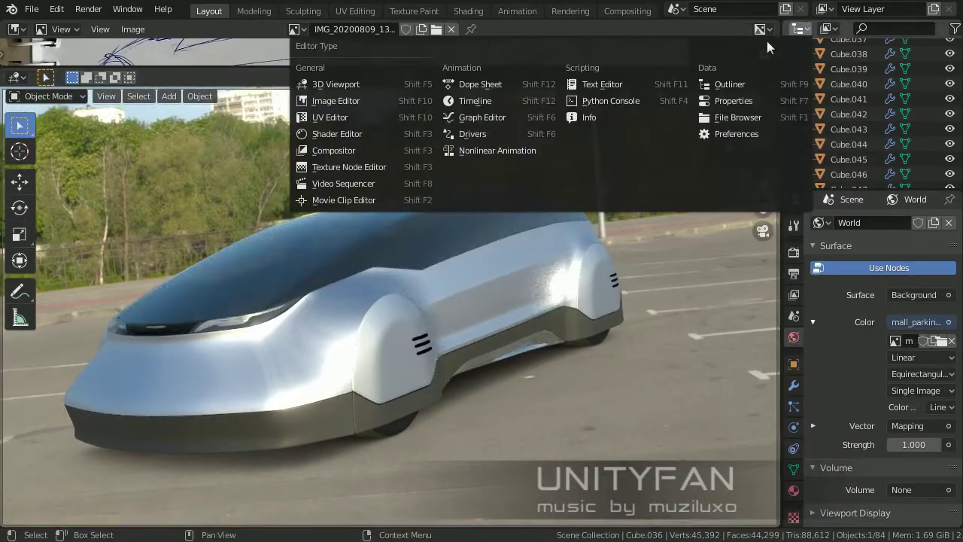
key(Return)
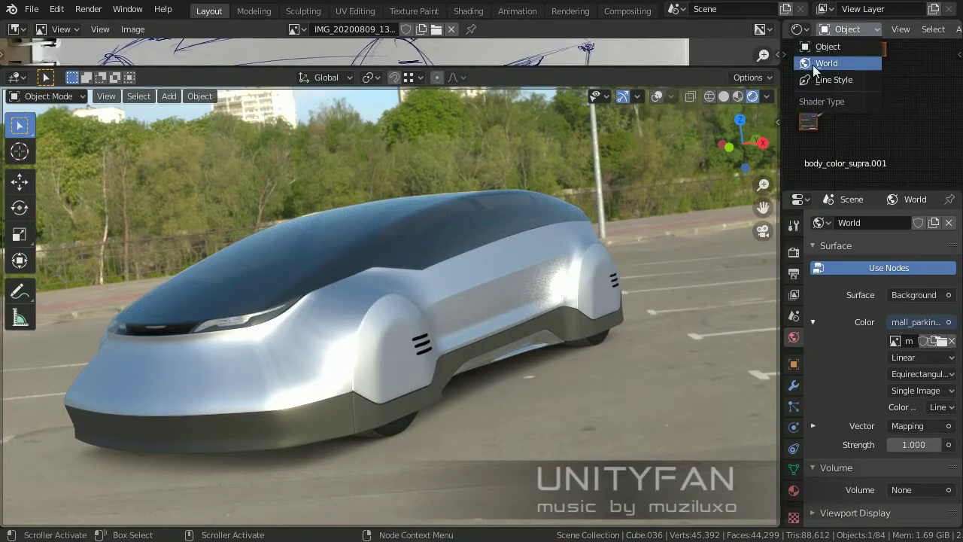
click(815, 65)
mouse_move(869, 113)
mouse_down()
mouse_move(903, 113)
mouse_move(852, 106)
mouse_up()
text(0.7)
key(Return)
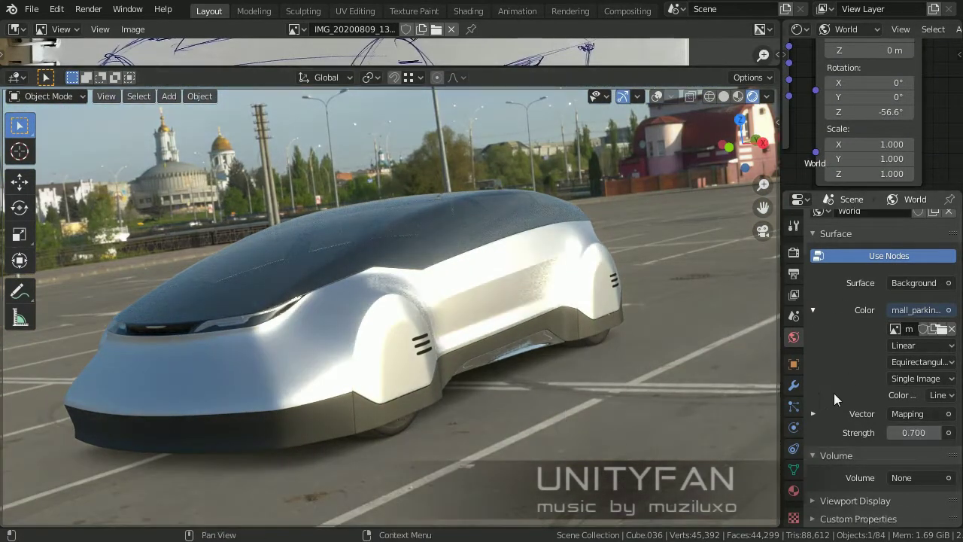
Reset the render Exposure to 0 in Colour Management.
click(793, 274)
scroll(870, 416, down, 5)
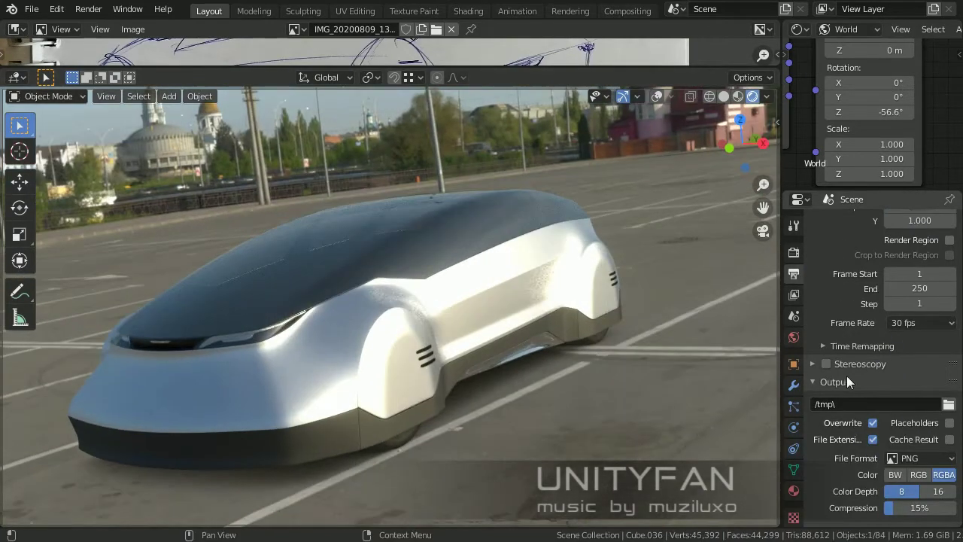
click(793, 253)
scroll(903, 452, down, 10)
drag(911, 474, 877, 468)
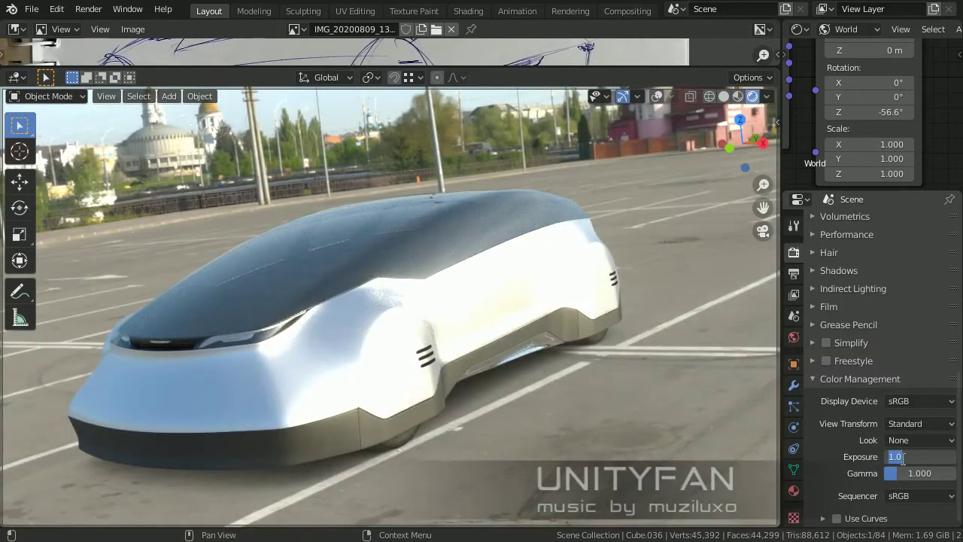
text(0)
key(Return)
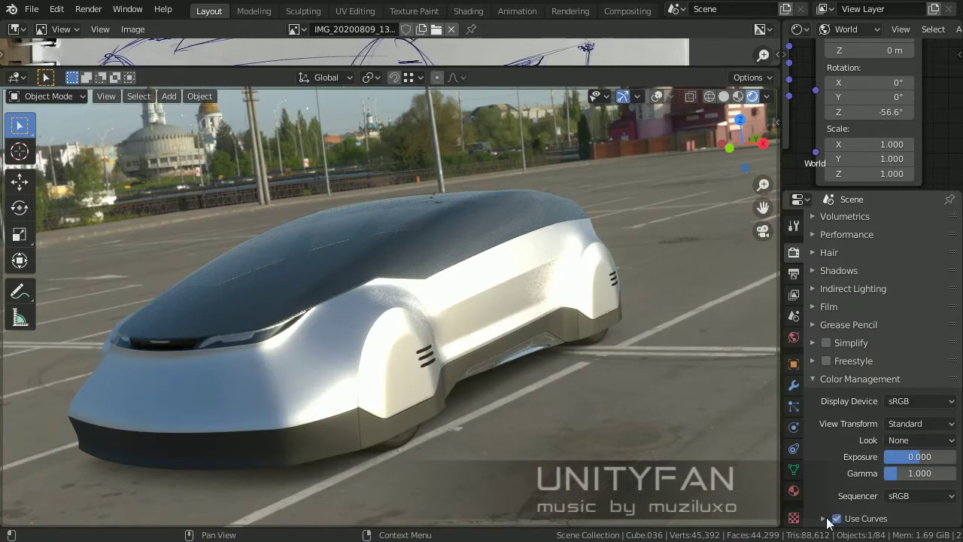
Enable Use Curves and bend the tone curve into an S shape.
click(823, 519)
scroll(866, 451, down, 7)
drag(897, 392, 897, 369)
drag(856, 425, 855, 422)
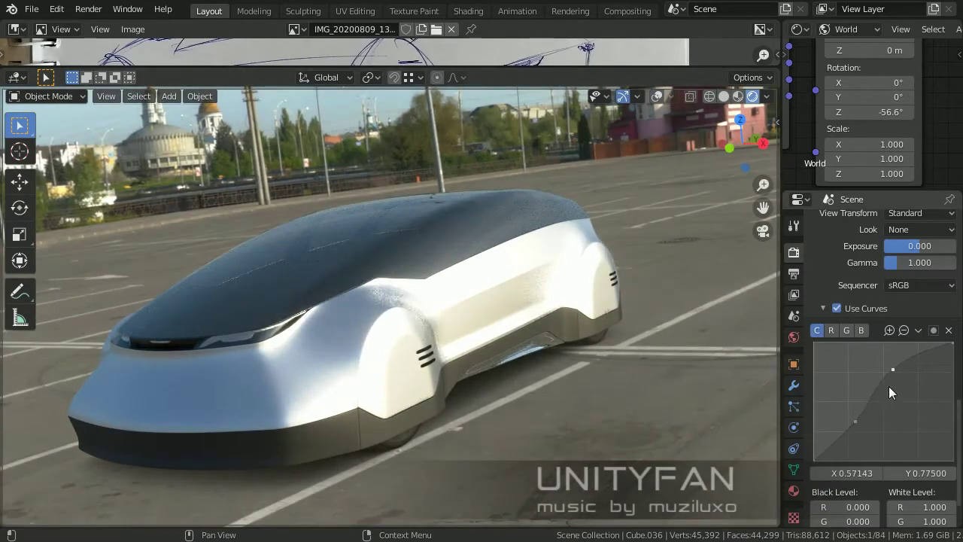
mouse_move(677, 354)
middle_down()
mouse_move(570, 348)
mouse_move(482, 372)
middle_up()
Load learner_park_8k.hdr as the World environment image and orbit around the car.
click(794, 336)
click(941, 341)
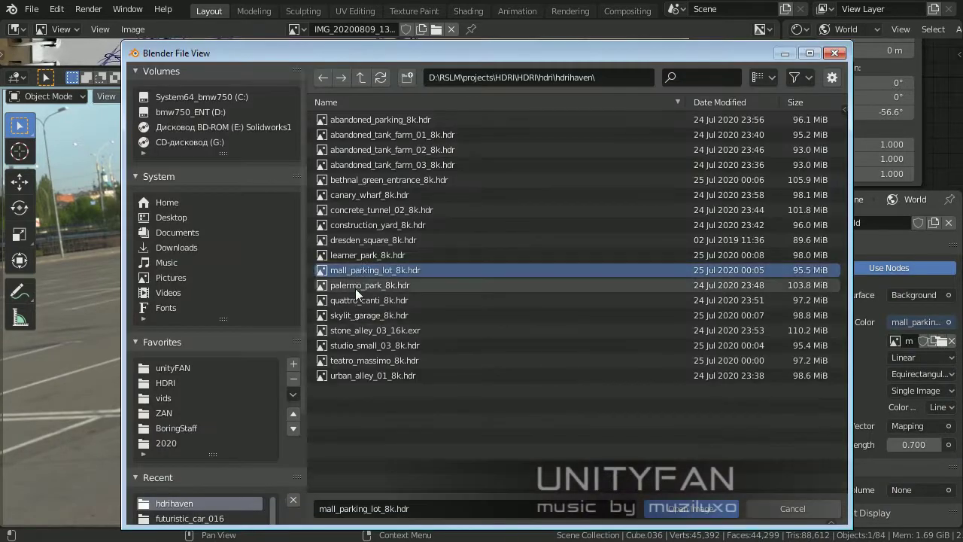
click(384, 270)
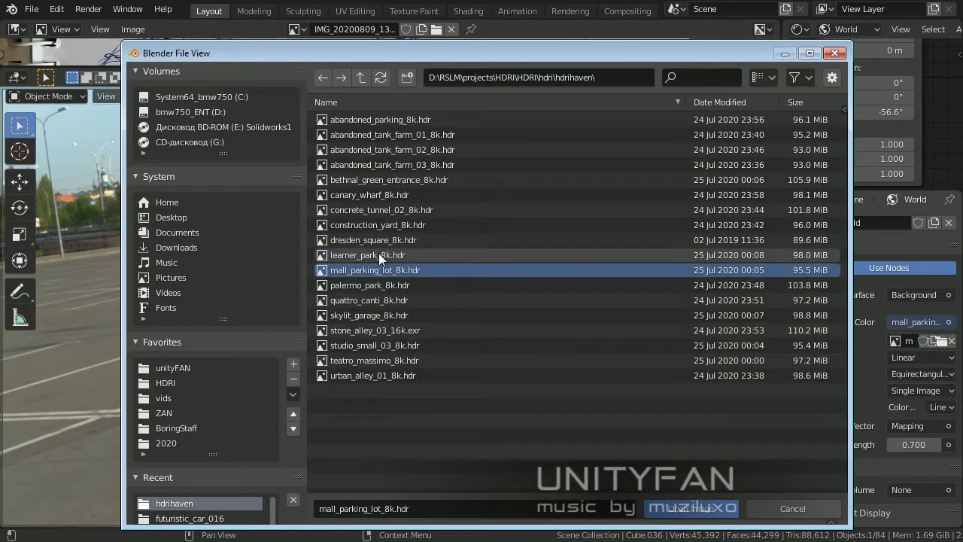
double_click(416, 342)
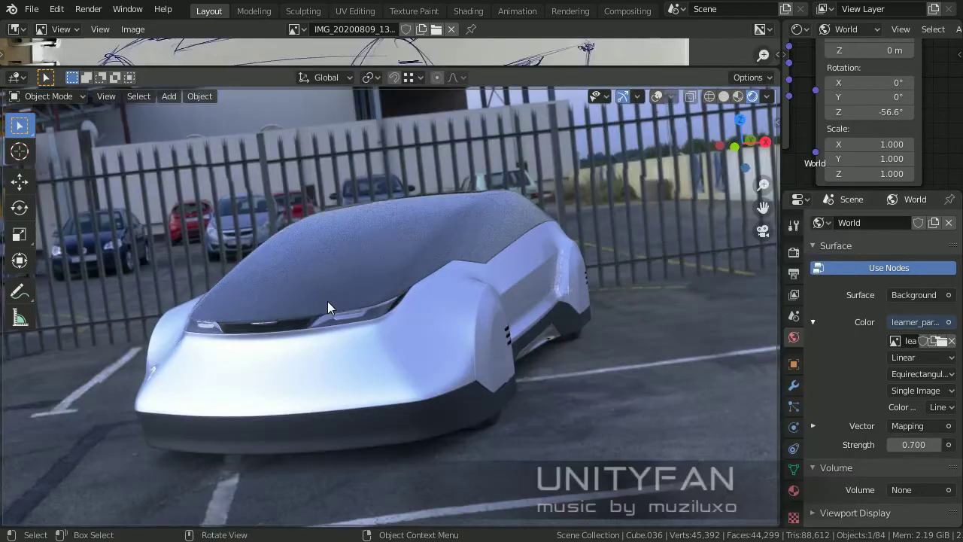
mouse_move(327, 301)
middle_down()
mouse_move(391, 418)
mouse_move(411, 400)
mouse_move(465, 385)
mouse_move(541, 387)
mouse_move(529, 369)
mouse_move(456, 370)
mouse_move(490, 382)
mouse_move(725, 305)
middle_up()
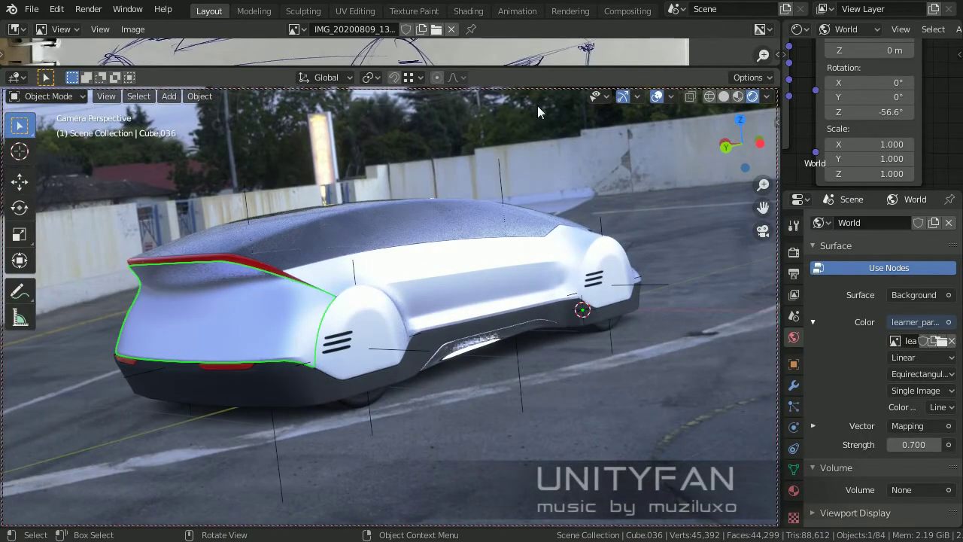
Orbit the view to a rear three-quarter angle of the car.
click(773, 135)
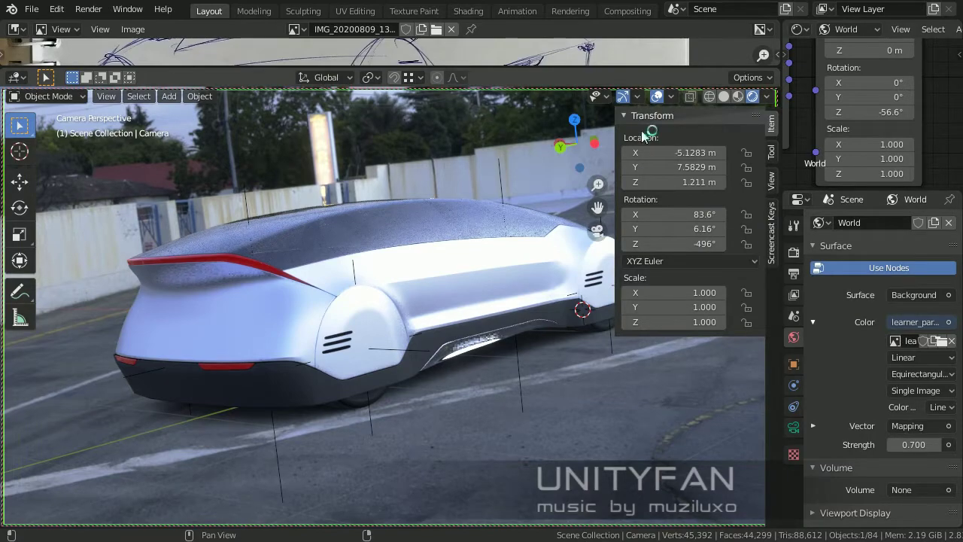
mouse_move(587, 195)
middle_down()
mouse_move(501, 268)
mouse_move(422, 278)
mouse_move(726, 264)
mouse_move(466, 294)
mouse_move(485, 324)
mouse_move(511, 322)
middle_up()
key(n)
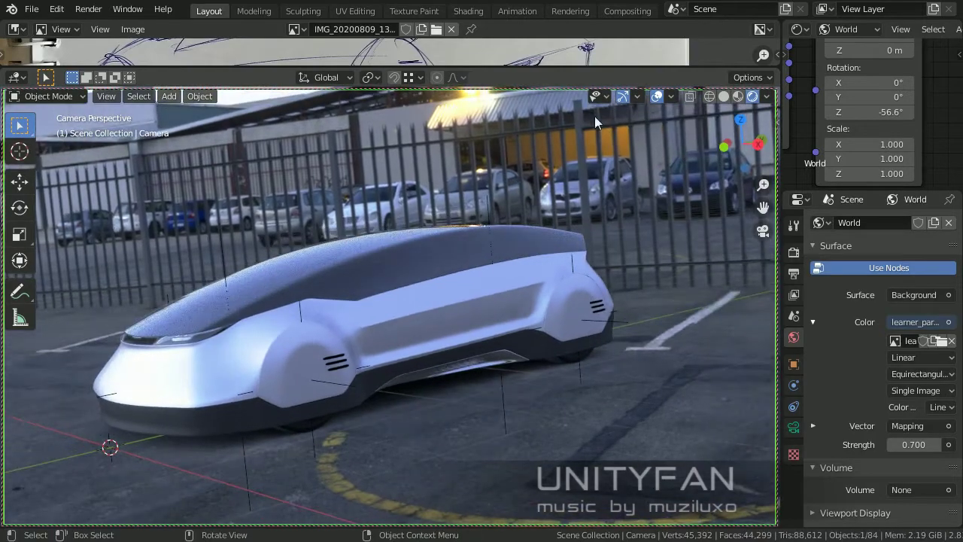
mouse_move(621, 332)
middle_down()
mouse_move(432, 335)
mouse_move(595, 344)
middle_up()
Set the car body paint's Metallic, Clearcoat and Roughness to 0.
click(569, 328)
click(793, 490)
scroll(880, 392, down, 2)
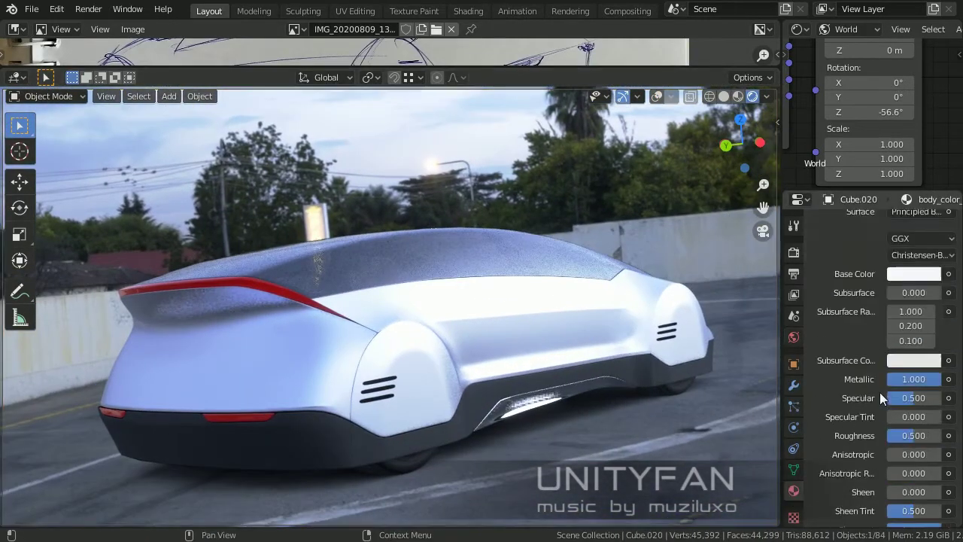
drag(880, 379, 892, 378)
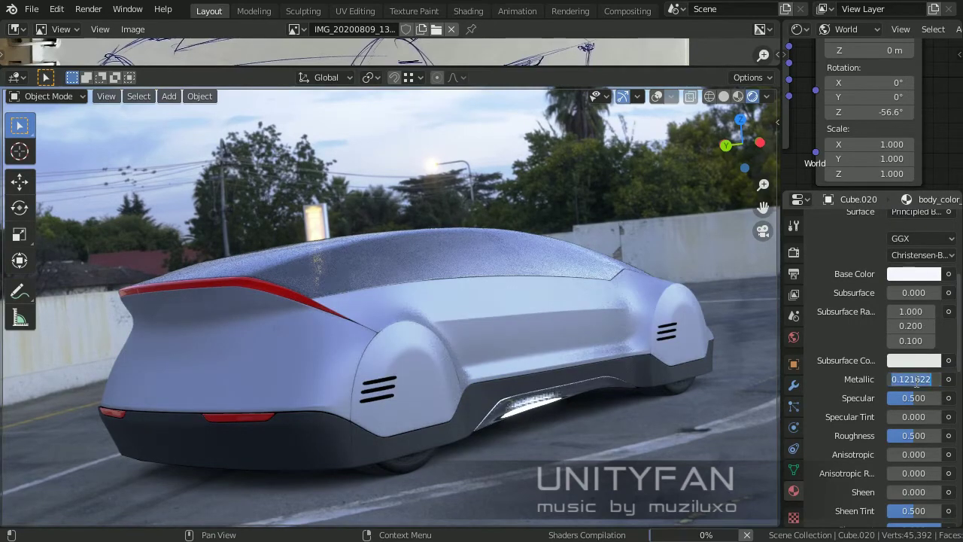
key(Return)
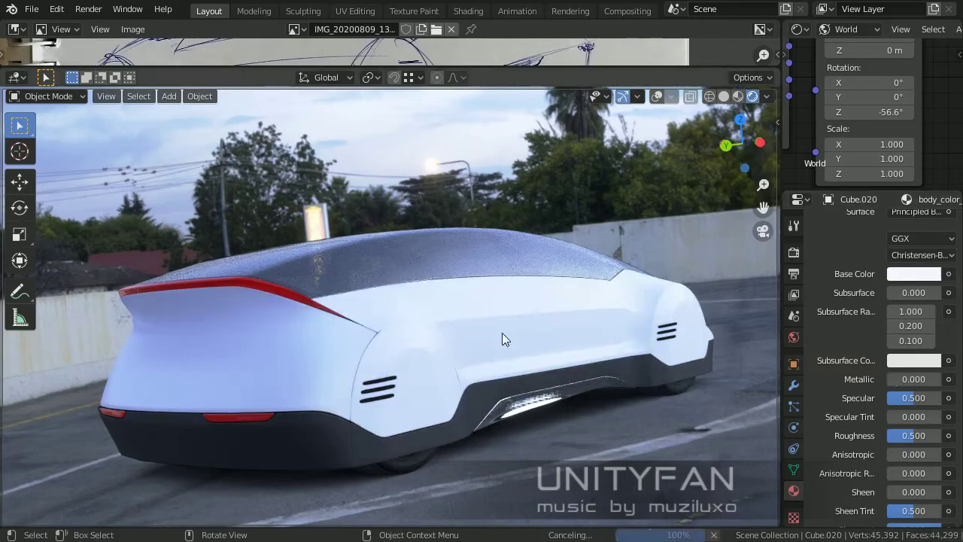
key(BackSpace)
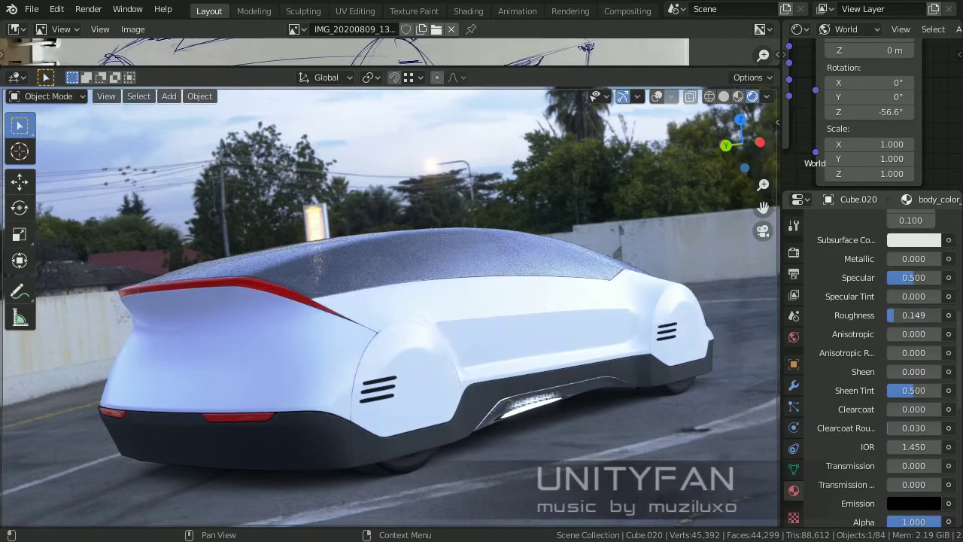
key(BackSpace)
mouse_move(499, 414)
middle_down()
mouse_move(479, 427)
mouse_move(356, 434)
mouse_move(432, 409)
mouse_move(584, 298)
mouse_move(622, 340)
mouse_move(652, 350)
mouse_move(476, 376)
mouse_move(602, 263)
mouse_move(564, 303)
mouse_move(620, 314)
middle_up()
click(777, 122)
key(n)
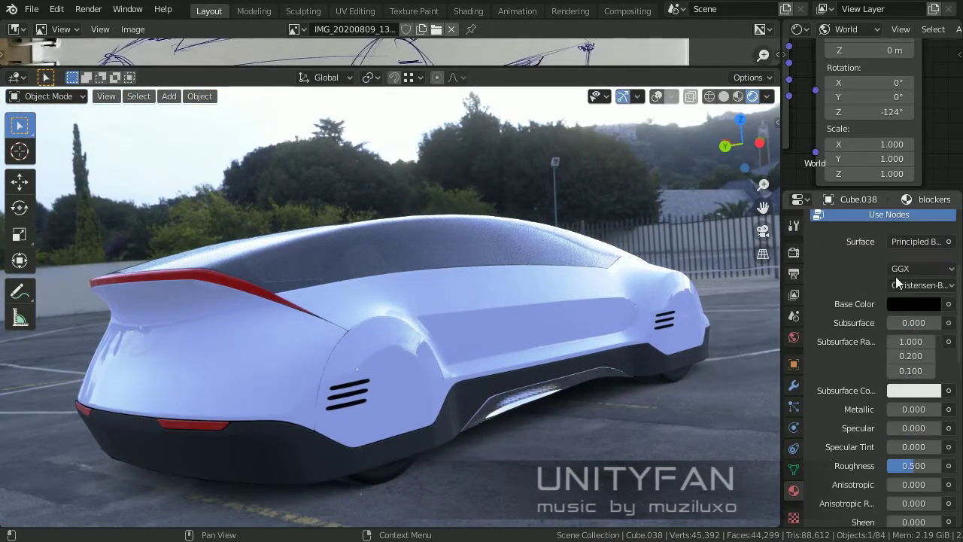
Change the body paint Base Color to bright red.
click(914, 304)
drag(888, 173, 811, 163)
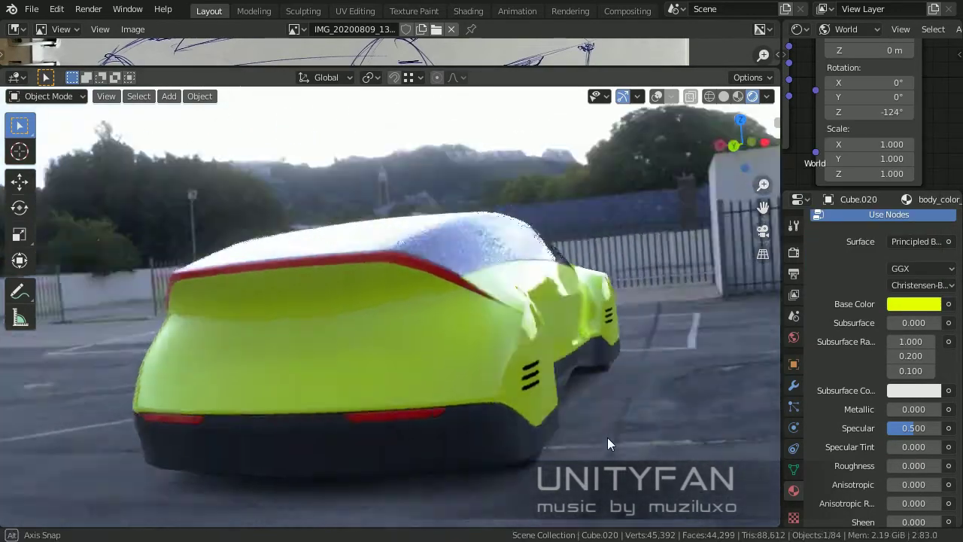
mouse_move(369, 404)
middle_down()
mouse_move(608, 438)
mouse_move(501, 417)
mouse_move(378, 458)
middle_up()
mouse_move(491, 451)
middle_down()
mouse_move(535, 372)
mouse_move(567, 352)
mouse_move(610, 355)
mouse_move(607, 402)
mouse_move(776, 131)
middle_up()
Adjust the view focal length and rotate the environment image to -191°.
click(777, 132)
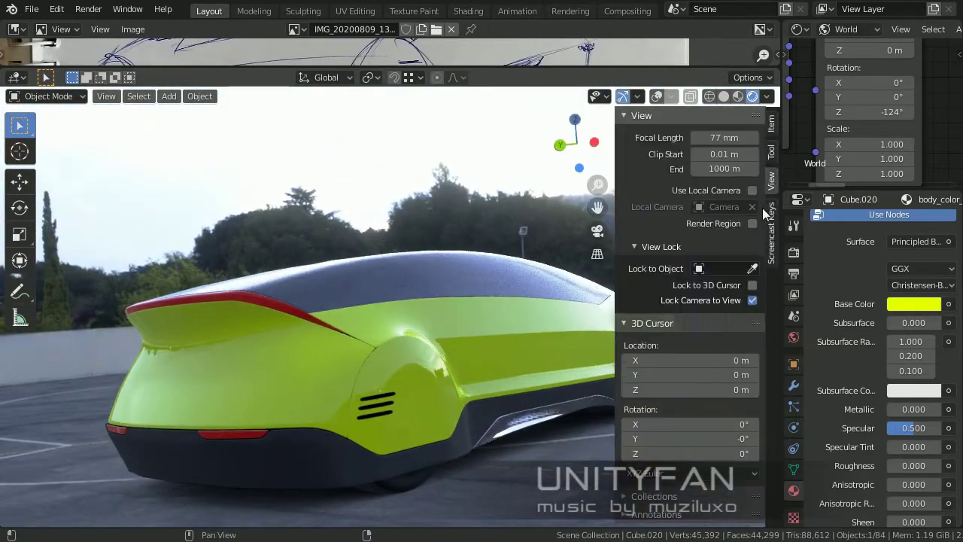
drag(723, 137, 678, 138)
mouse_move(386, 300)
middle_down()
mouse_move(410, 344)
mouse_move(587, 270)
middle_up()
key(n)
mouse_move(873, 112)
mouse_down()
mouse_move(836, 111)
mouse_move(903, 111)
mouse_up()
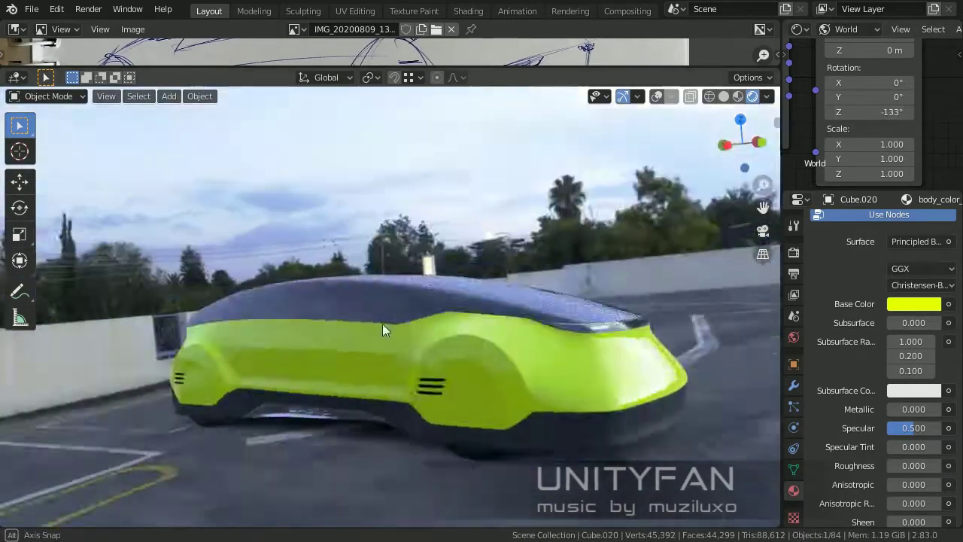
mouse_move(383, 324)
middle_down()
mouse_move(489, 344)
mouse_move(587, 337)
mouse_move(452, 317)
middle_up()
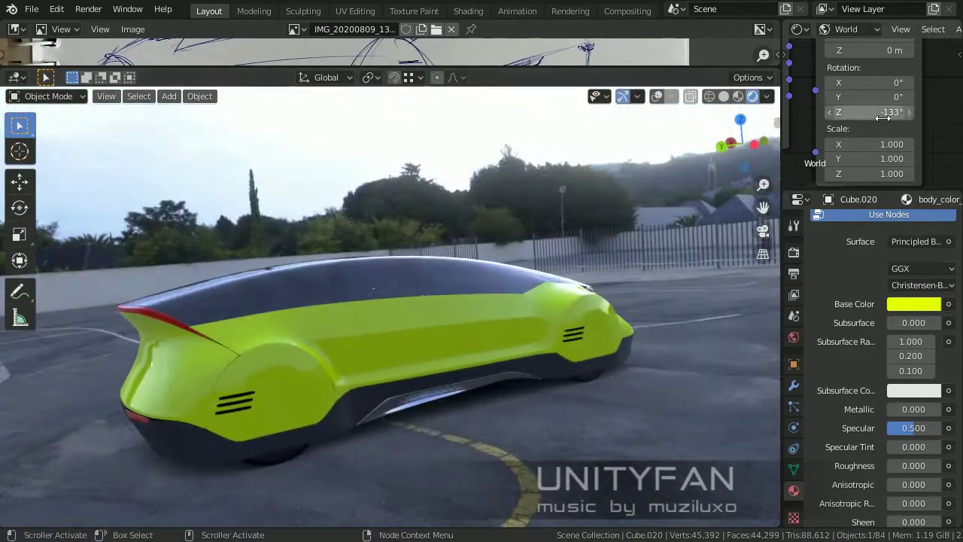
drag(873, 112, 835, 111)
Lengthen the focal length to zoom in, then switch to Material Preview shading.
key(n)
drag(734, 137, 760, 138)
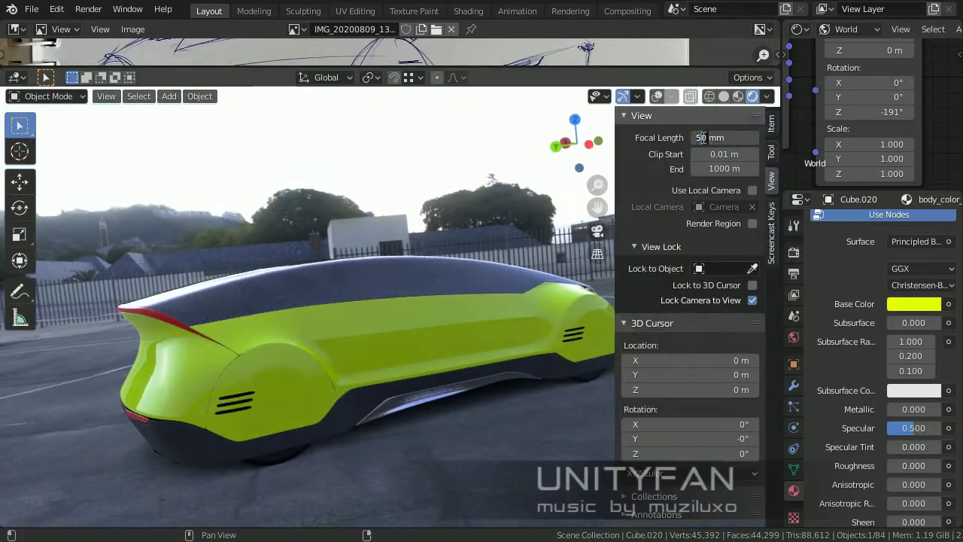
mouse_move(374, 318)
middle_down()
mouse_move(333, 346)
mouse_move(422, 331)
middle_up()
mouse_move(452, 263)
middle_down()
mouse_move(512, 229)
mouse_move(489, 290)
middle_up()
key(n)
drag(873, 97, 870, 97)
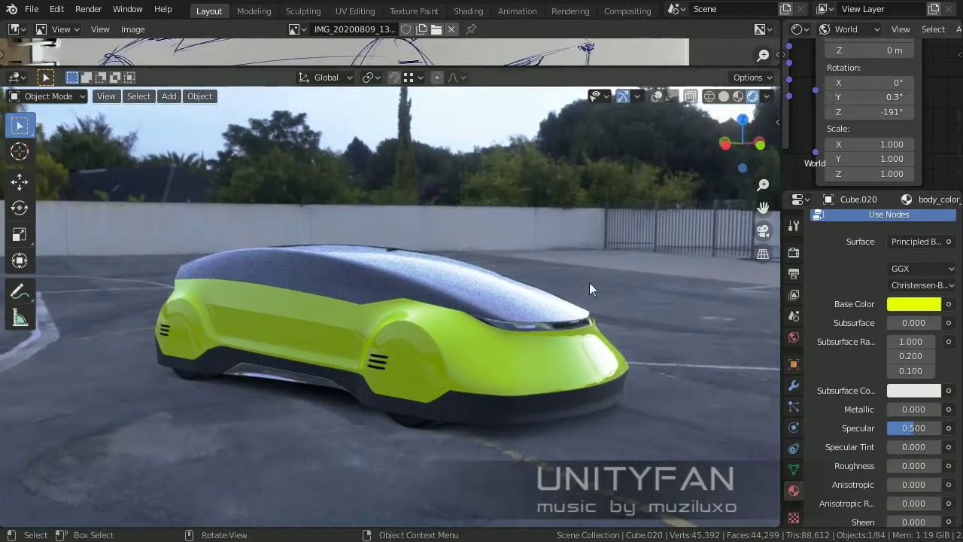
middle_drag(589, 282, 610, 342)
key(ctrl+z)
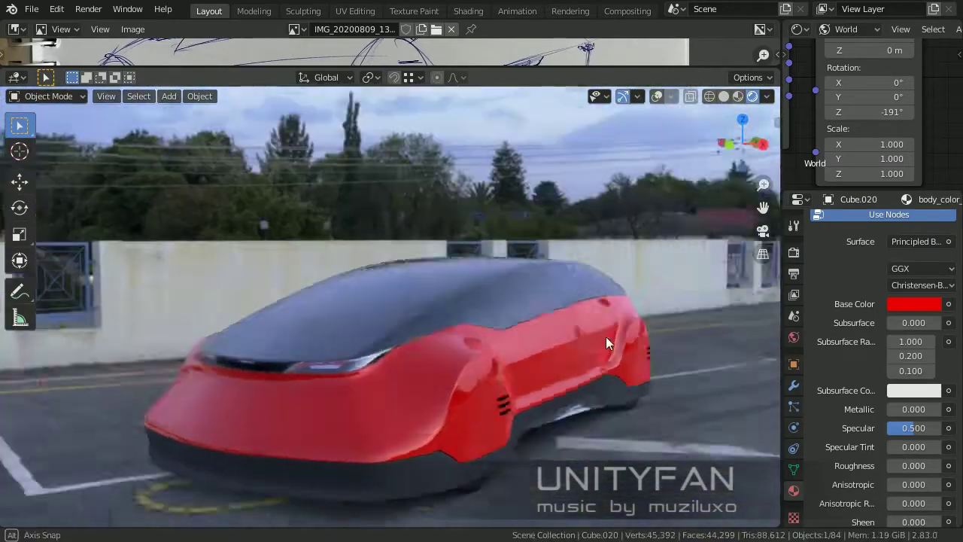
key(z)
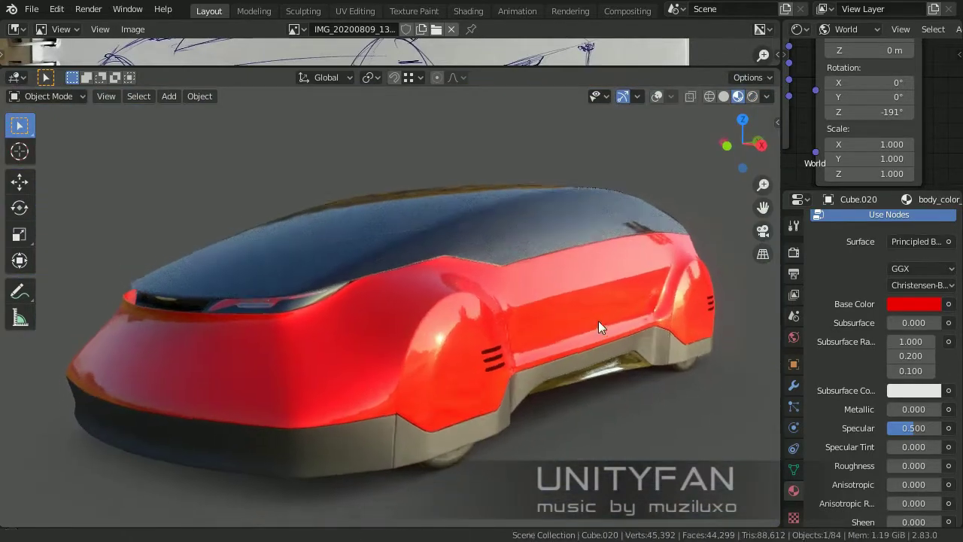